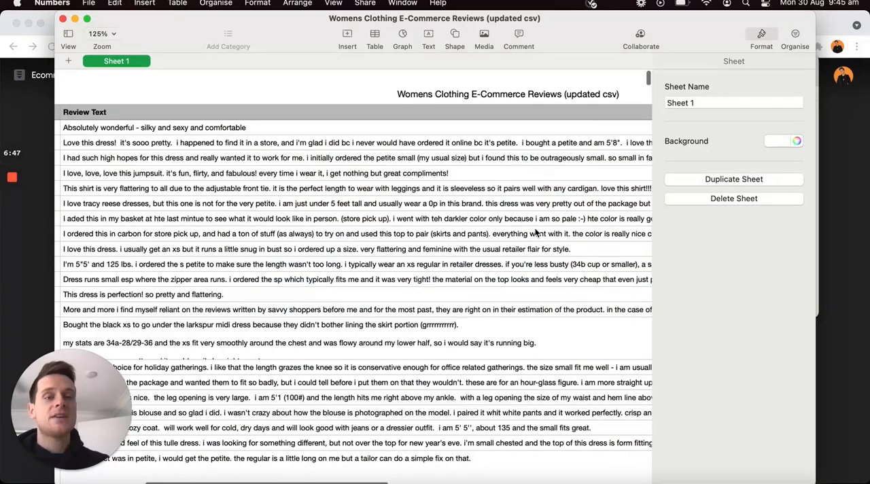
{"action": "scroll", "coordinate": [534, 231], "scroll_direction": "right", "scroll_amount": 2}
{"action": "scroll", "coordinate": [535, 231], "scroll_direction": "right", "scroll_amount": 6}
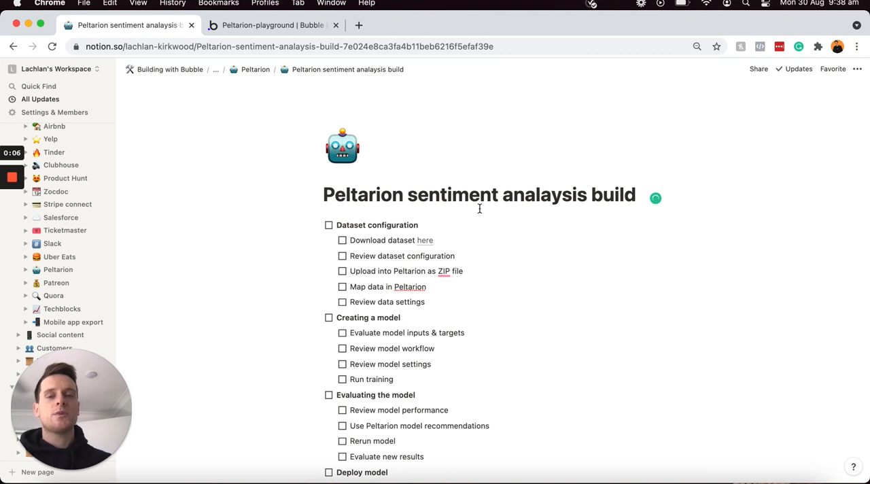
Step: Read through the sentiment analysis build checklist, from Dataset configuration down to Building customer dashboard filters
{"action": "left_click", "coordinate": [441, 225]}
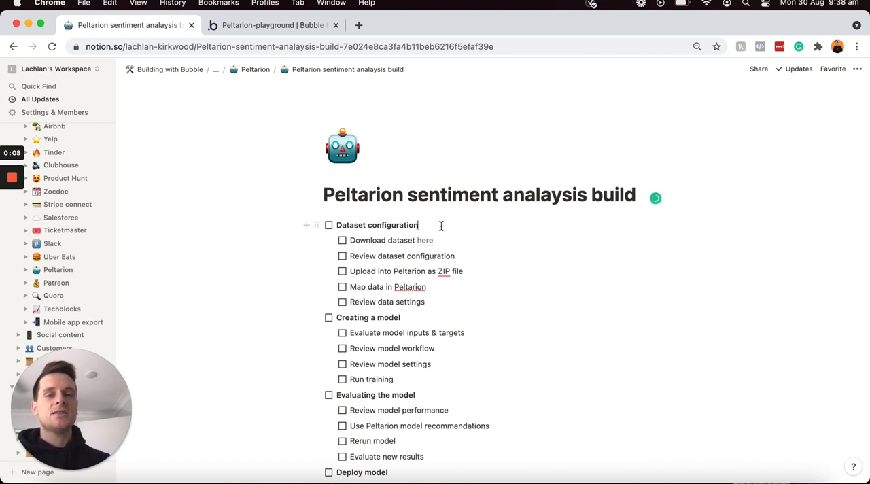
{"action": "triple_click", "coordinate": [441, 225]}
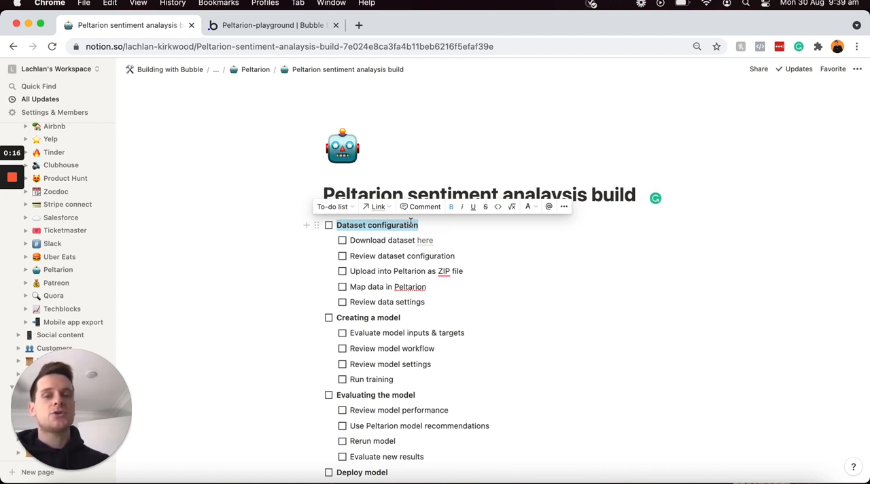
{"action": "left_click", "coordinate": [461, 221]}
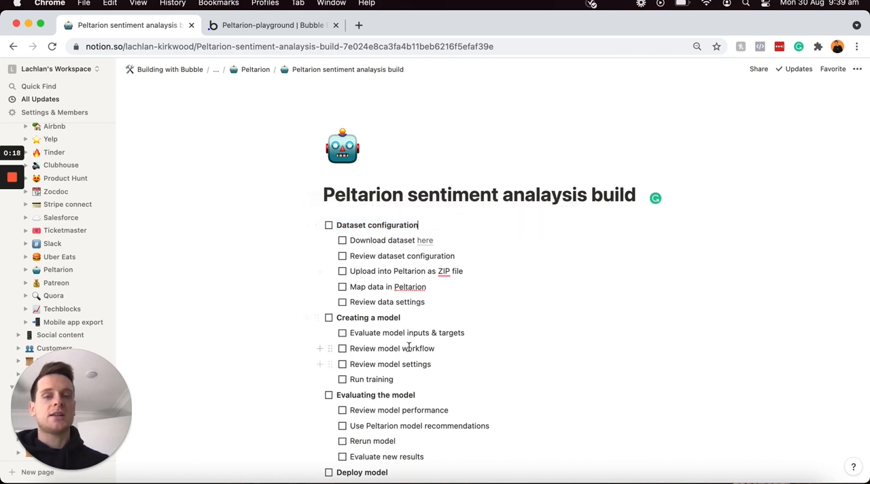
{"action": "scroll", "coordinate": [410, 347], "scroll_direction": "down", "scroll_amount": 3}
{"action": "scroll", "coordinate": [410, 347], "scroll_direction": "down", "scroll_amount": 1}
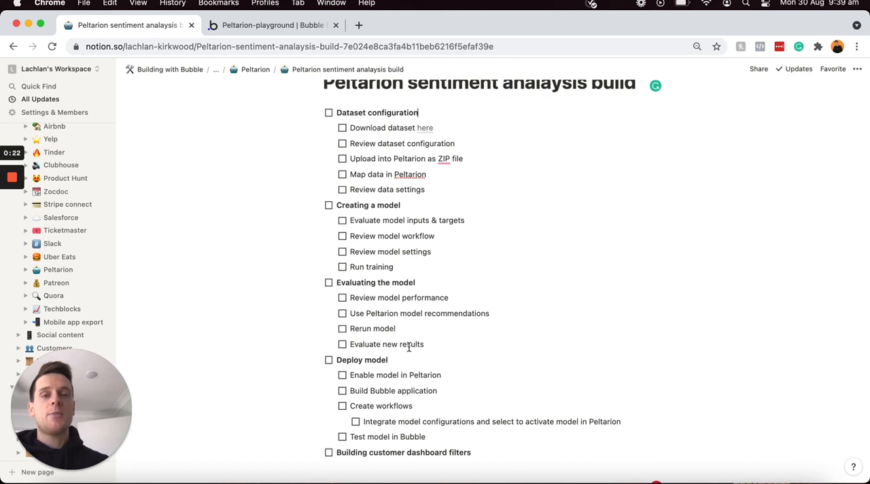
{"action": "scroll", "coordinate": [409, 347], "scroll_direction": "up", "scroll_amount": 1}
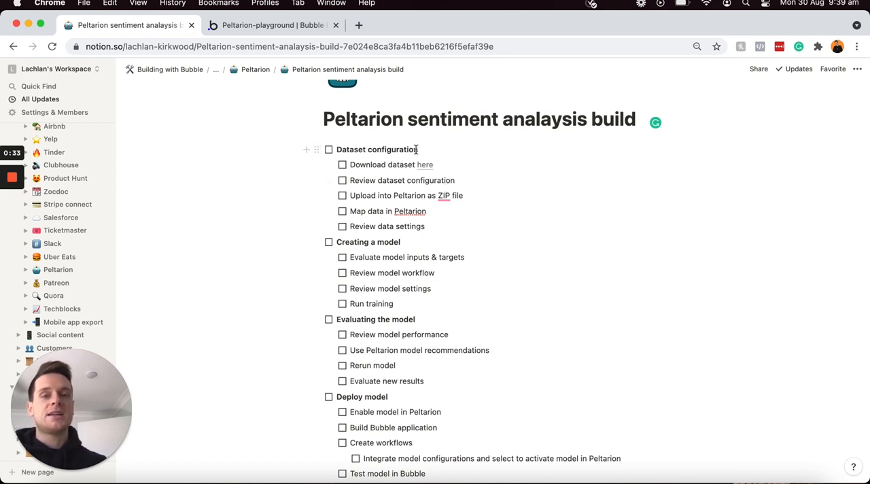
{"action": "left_click", "coordinate": [329, 149]}
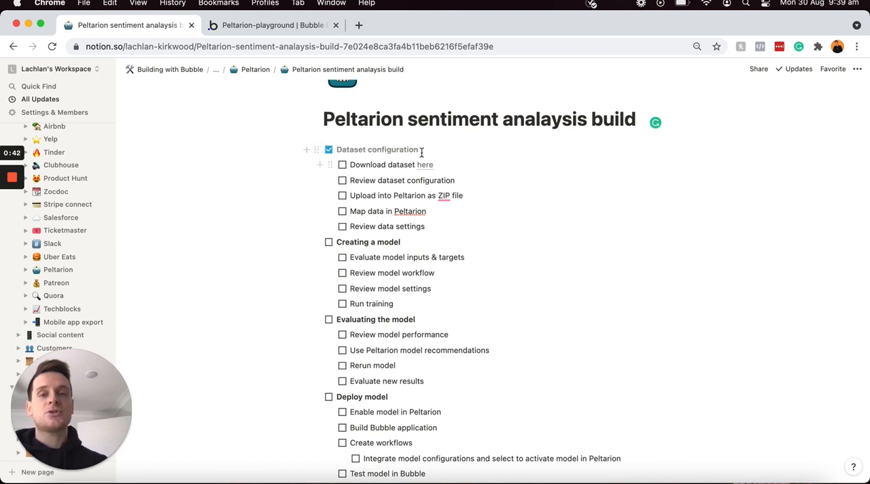
{"action": "left_click", "coordinate": [329, 150]}
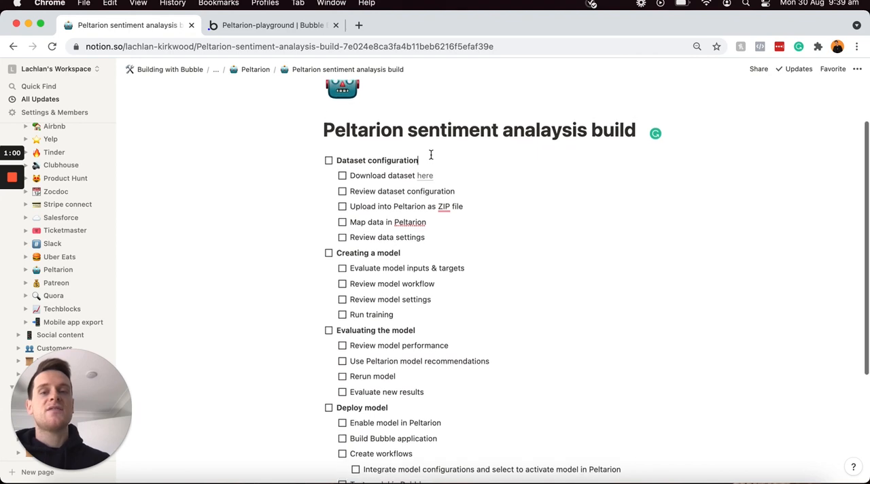
{"action": "scroll", "coordinate": [431, 155], "scroll_direction": "up", "scroll_amount": 2}
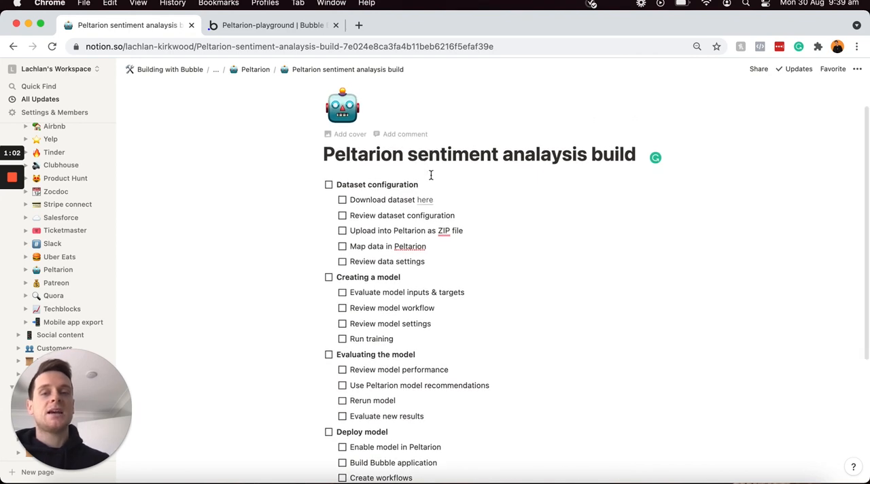
{"action": "triple_click", "coordinate": [428, 184]}
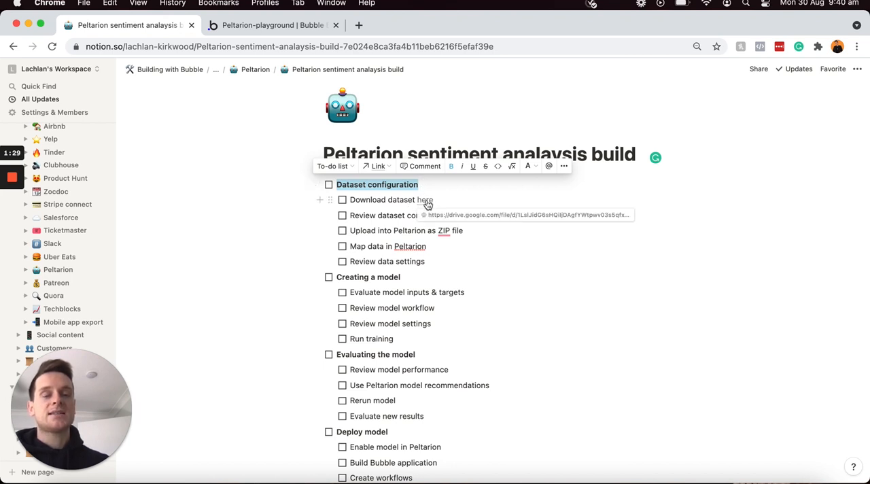
Step: Open the checklist's dataset download link and bring up the Womens Clothing E-Commerce Reviews (updated csv) spreadsheet in Numbers
{"action": "left_click", "coordinate": [427, 203]}
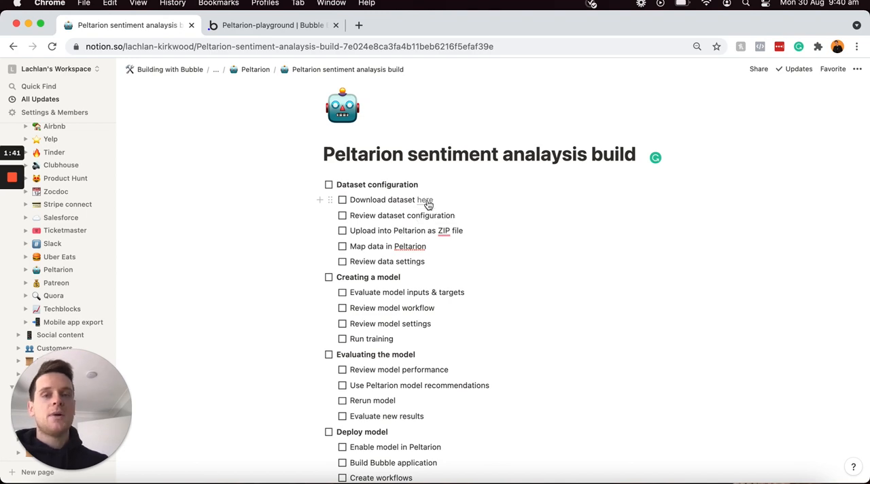
{"action": "left_click", "coordinate": [427, 202]}
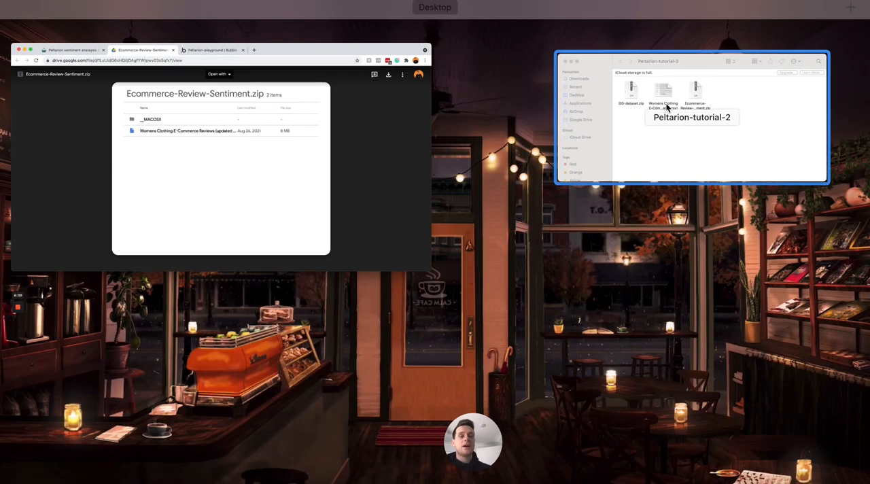
{"action": "left_click", "coordinate": [592, 115]}
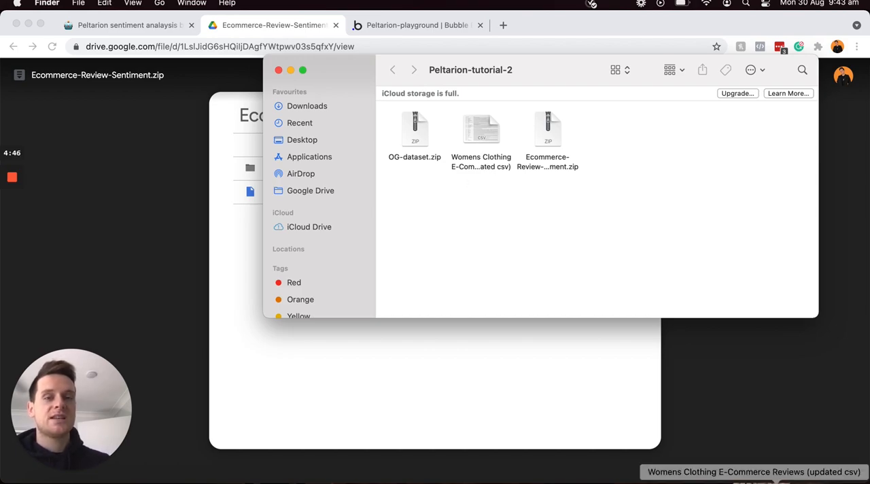
{"action": "left_click", "coordinate": [755, 480]}
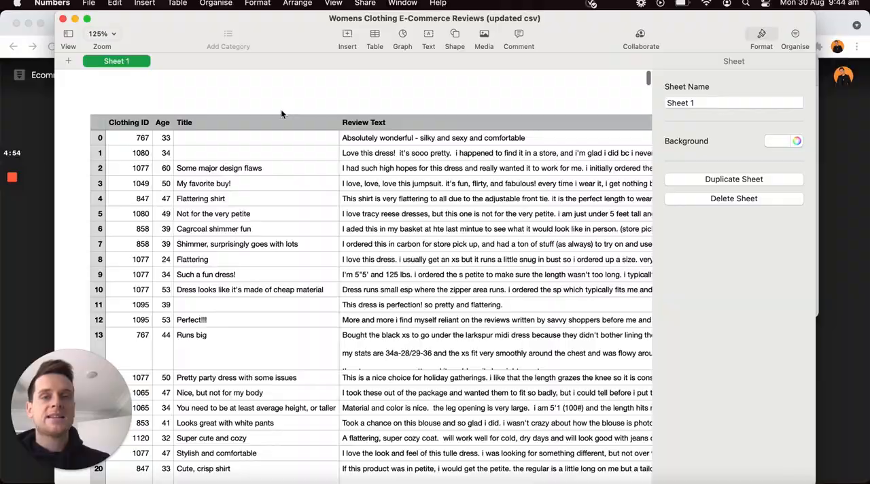
Step: Examine the review dataset's Clothing ID, Age, Title and Review Text columns and how each review is labelled under Rating
{"action": "scroll", "coordinate": [282, 114], "scroll_direction": "down", "scroll_amount": 20}
{"action": "scroll", "coordinate": [281, 109], "scroll_direction": "down", "scroll_amount": 10}
{"action": "scroll", "coordinate": [281, 113], "scroll_direction": "up", "scroll_amount": 10}
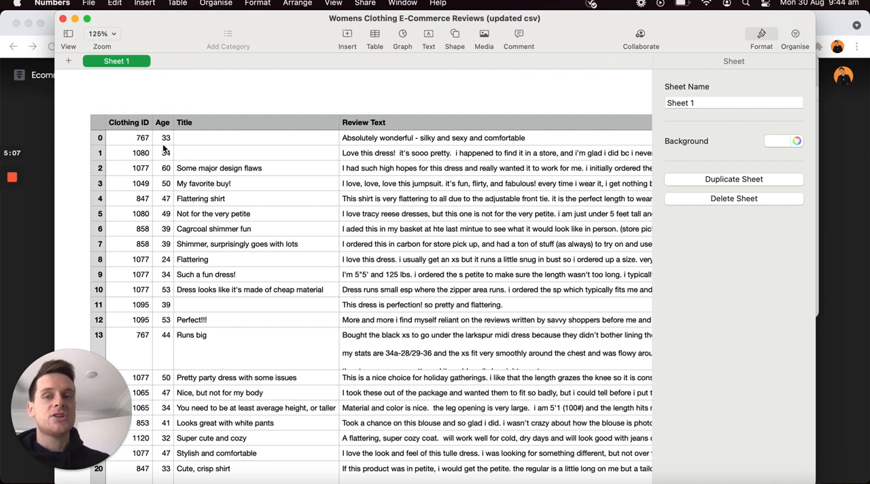
{"action": "scroll", "coordinate": [254, 185], "scroll_direction": "right", "scroll_amount": 4}
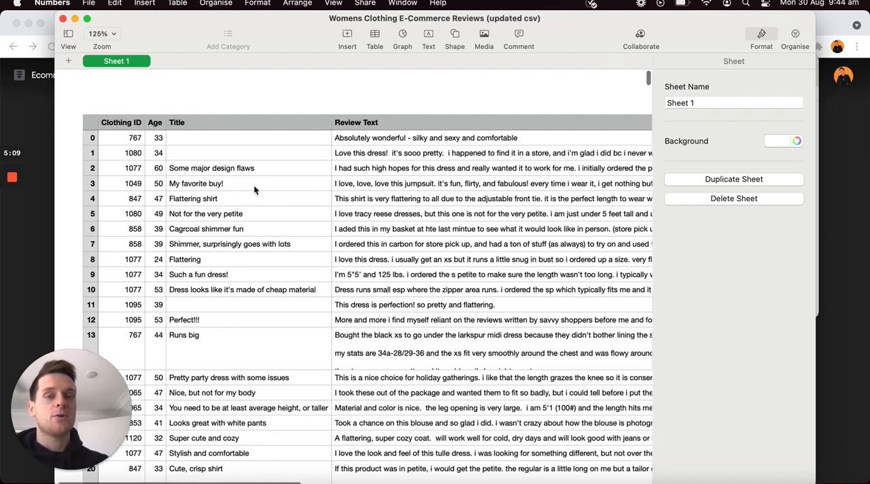
{"action": "scroll", "coordinate": [330, 165], "scroll_direction": "right", "scroll_amount": 2}
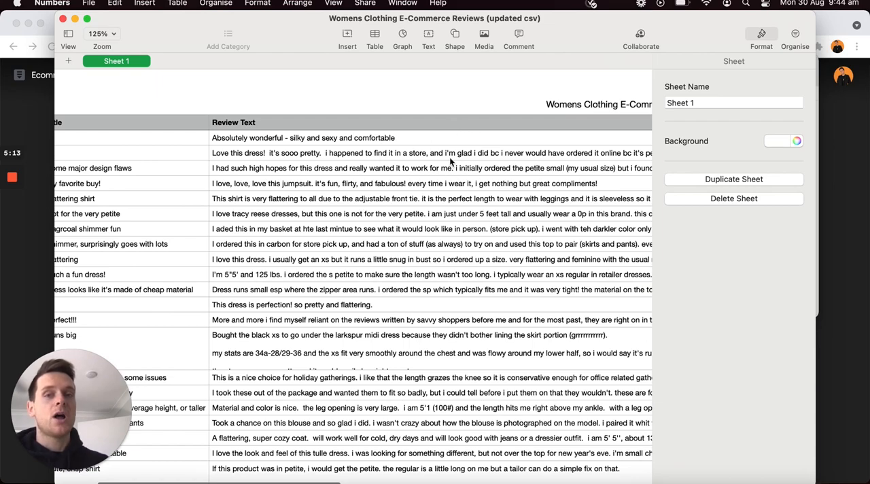
{"action": "scroll", "coordinate": [402, 153], "scroll_direction": "right", "scroll_amount": 15}
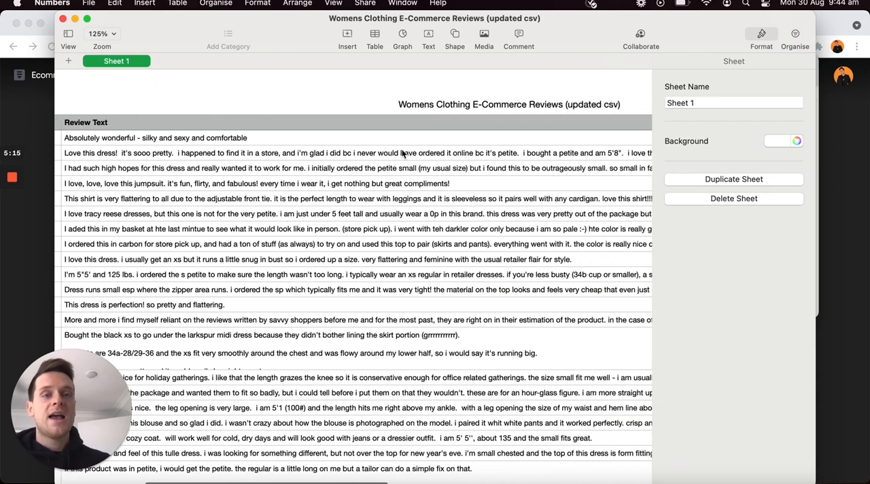
{"action": "scroll", "coordinate": [402, 153], "scroll_direction": "right", "scroll_amount": 1}
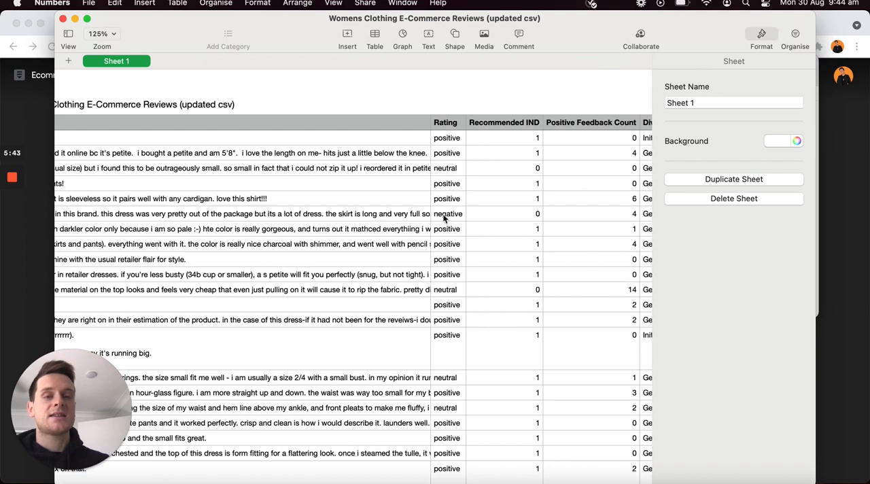
{"action": "scroll", "coordinate": [436, 182], "scroll_direction": "left", "scroll_amount": 5}
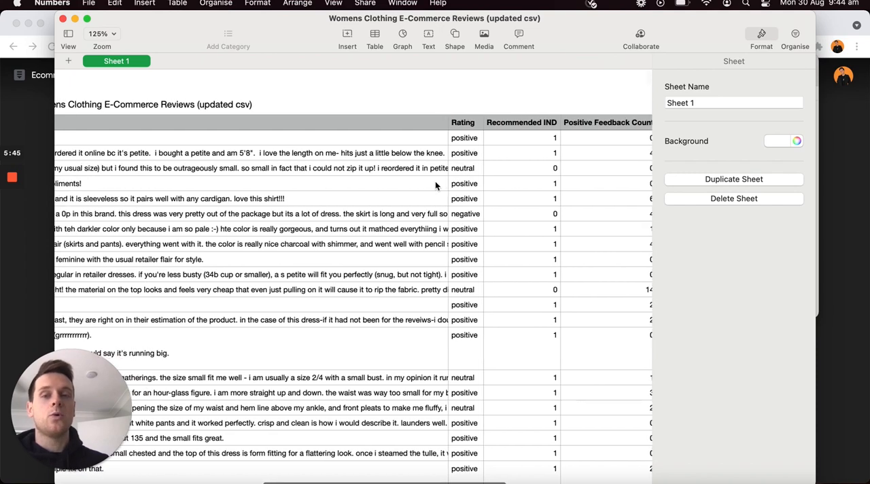
{"action": "scroll", "coordinate": [435, 181], "scroll_direction": "left", "scroll_amount": 2}
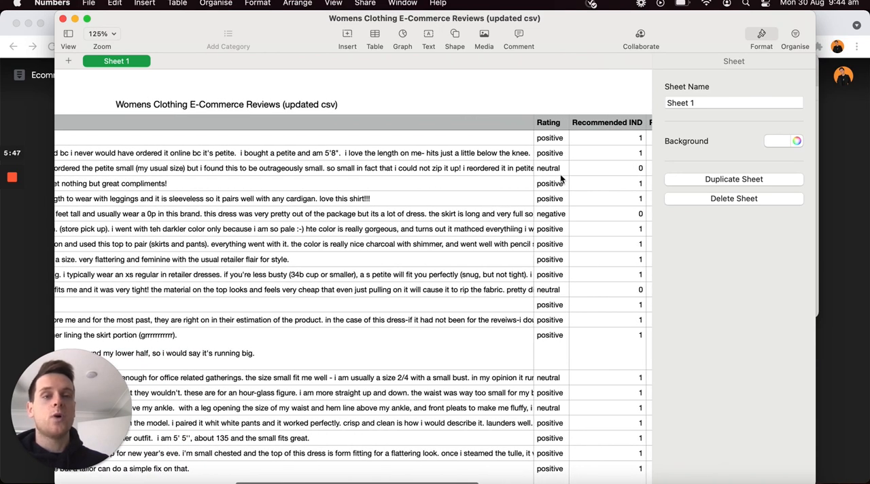
{"action": "scroll", "coordinate": [550, 213], "scroll_direction": "left", "scroll_amount": 1}
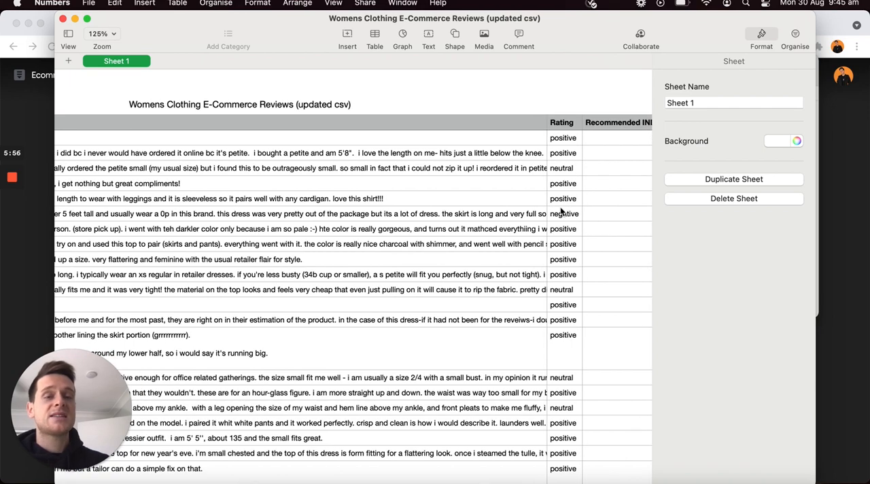
{"action": "scroll", "coordinate": [541, 216], "scroll_direction": "left", "scroll_amount": 2}
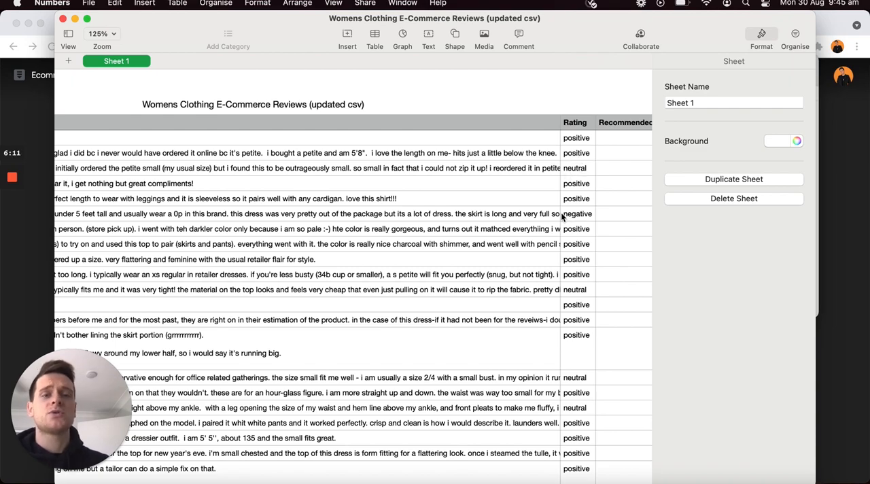
{"action": "scroll", "coordinate": [548, 214], "scroll_direction": "left", "scroll_amount": 2}
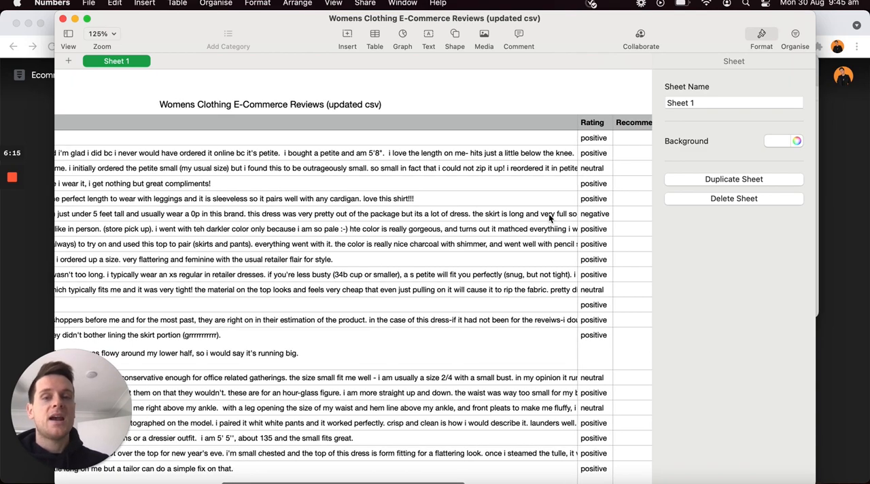
{"action": "scroll", "coordinate": [548, 214], "scroll_direction": "left", "scroll_amount": 10}
{"action": "scroll", "coordinate": [548, 214], "scroll_direction": "left", "scroll_amount": 6}
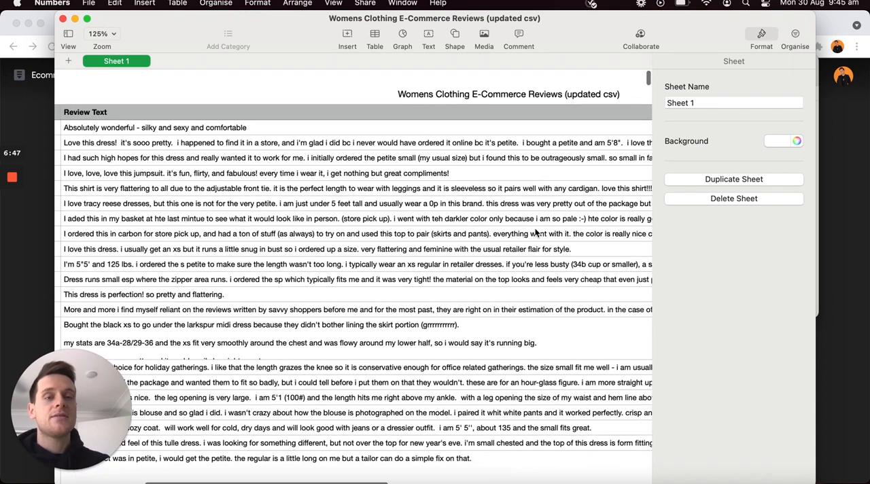
Step: Look over the Rating, Recommended IND, Positive Feedback Count and Division Name columns, and close the reviews spreadsheet
{"action": "scroll", "coordinate": [535, 232], "scroll_direction": "right", "scroll_amount": 5}
{"action": "scroll", "coordinate": [536, 232], "scroll_direction": "right", "scroll_amount": 3}
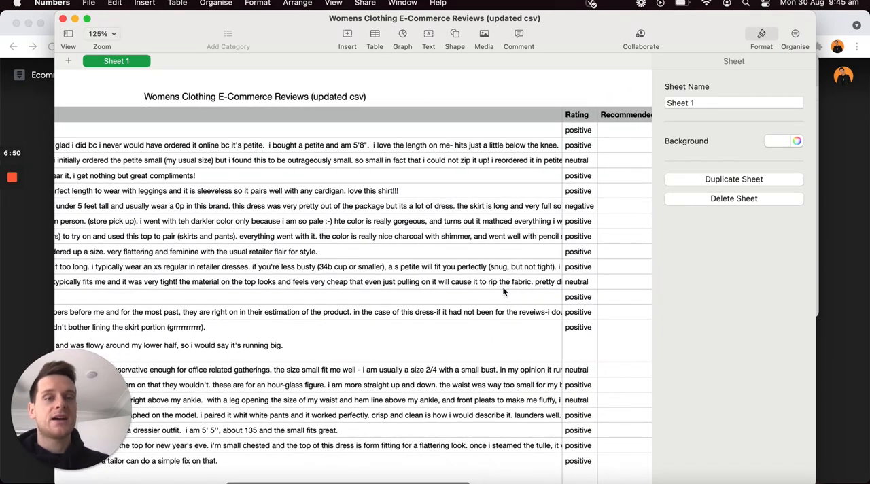
{"action": "scroll", "coordinate": [467, 265], "scroll_direction": "right", "scroll_amount": 10}
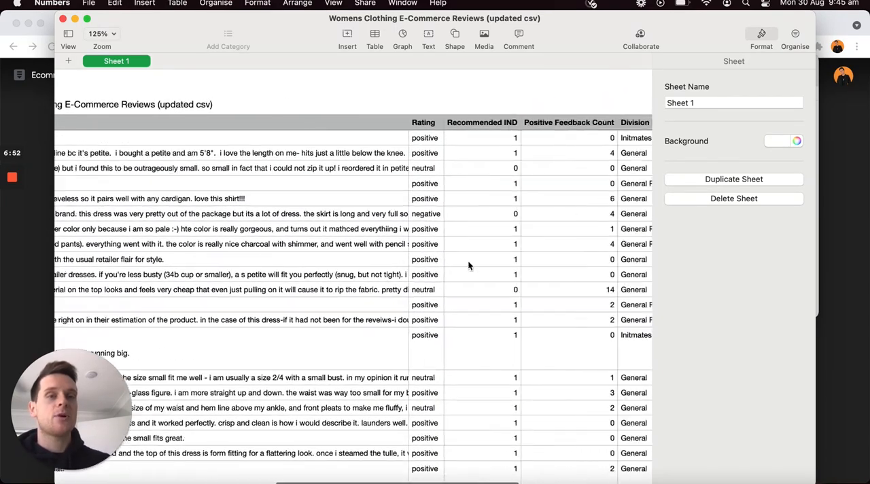
{"action": "scroll", "coordinate": [468, 265], "scroll_direction": "left", "scroll_amount": 4}
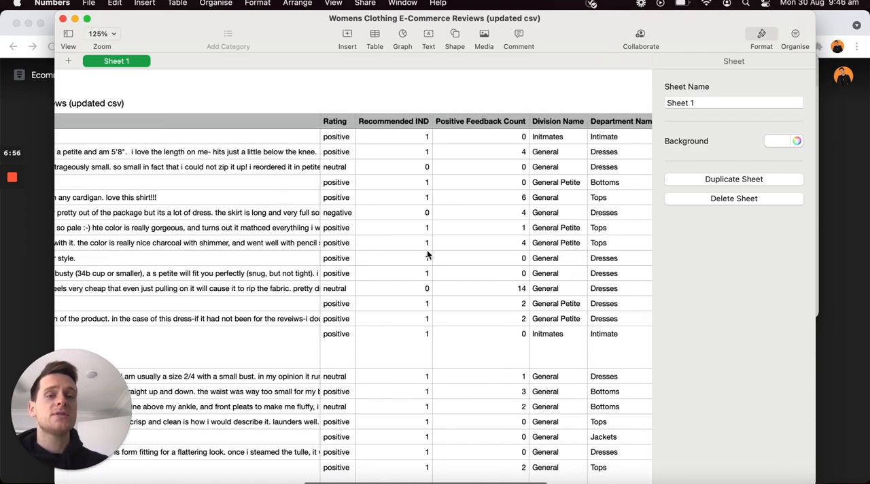
{"action": "scroll", "coordinate": [427, 254], "scroll_direction": "left", "scroll_amount": 7}
{"action": "scroll", "coordinate": [427, 255], "scroll_direction": "down", "scroll_amount": 2}
{"action": "scroll", "coordinate": [427, 255], "scroll_direction": "left", "scroll_amount": 2}
{"action": "scroll", "coordinate": [427, 254], "scroll_direction": "up", "scroll_amount": 1}
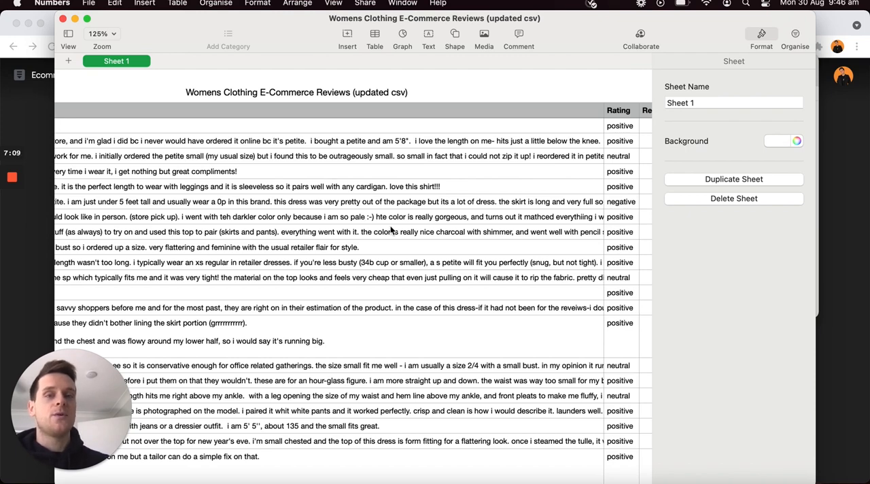
{"action": "left_click", "coordinate": [62, 19]}
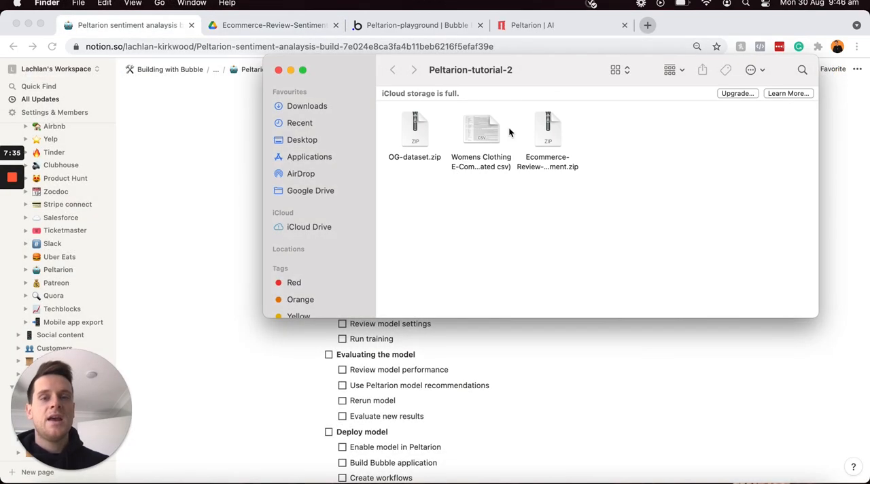
Step: Switch to the Peltarion website in Chrome, log in to the platform and look through the existing projects
{"action": "left_click", "coordinate": [233, 134]}
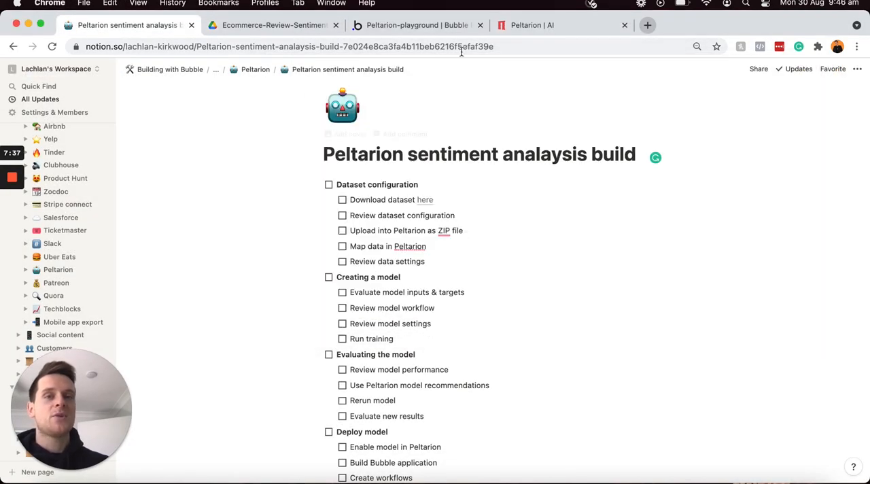
{"action": "left_click", "coordinate": [536, 27]}
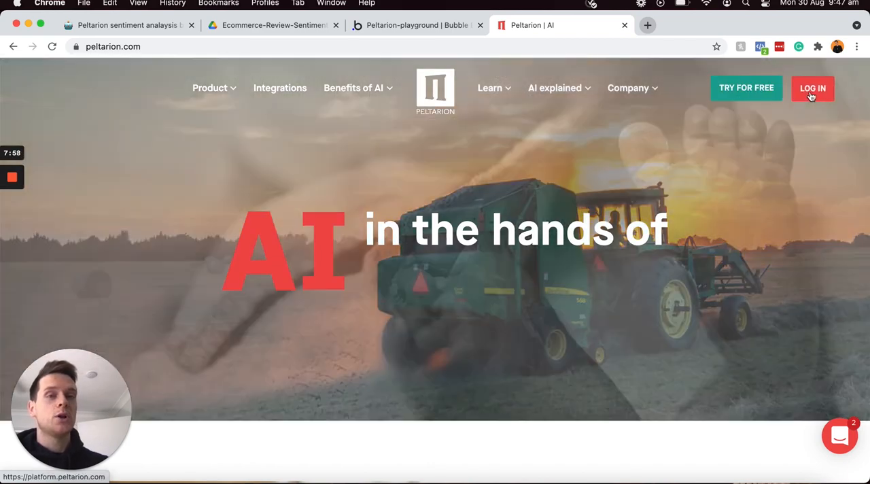
{"action": "left_click", "coordinate": [812, 94]}
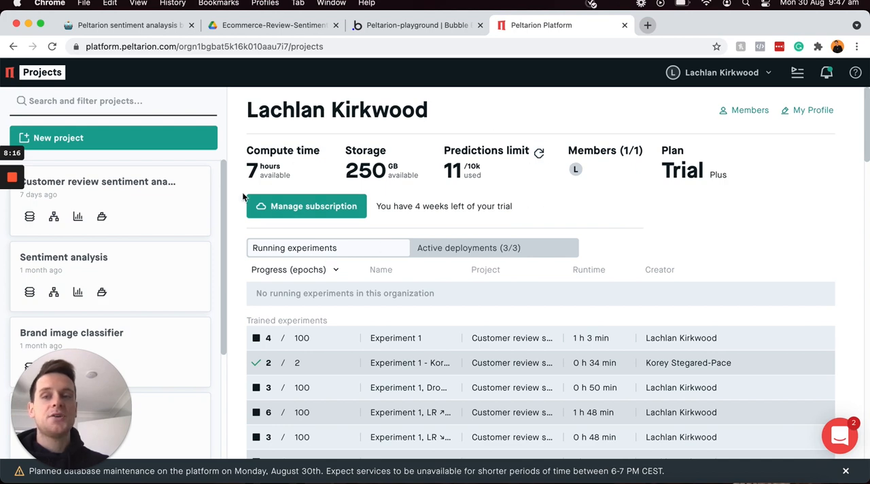
{"action": "scroll", "coordinate": [166, 194], "scroll_direction": "down", "scroll_amount": 5}
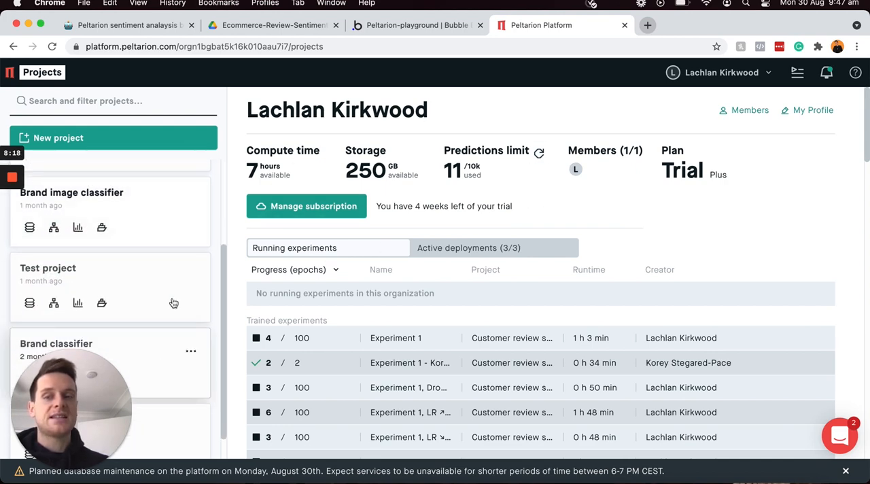
{"action": "scroll", "coordinate": [167, 258], "scroll_direction": "up", "scroll_amount": 5}
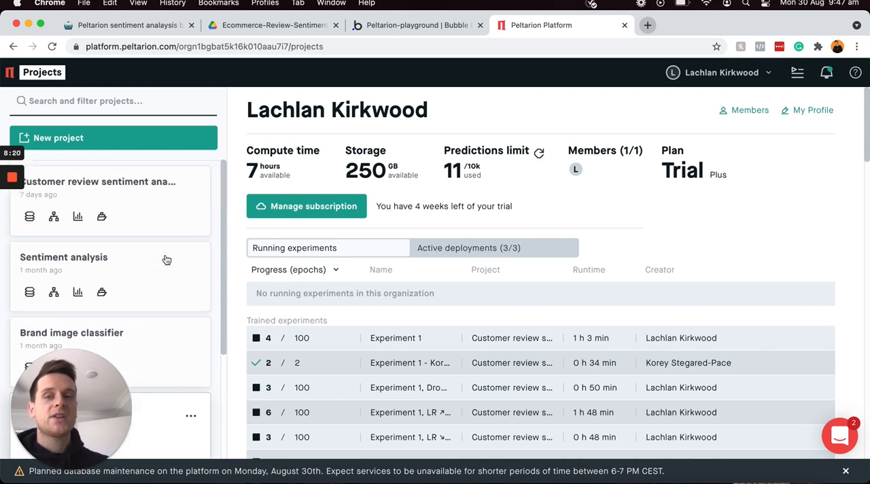
Step: Create a new project named "Ecommerce review sentiment analysis"
{"action": "left_click", "coordinate": [132, 139]}
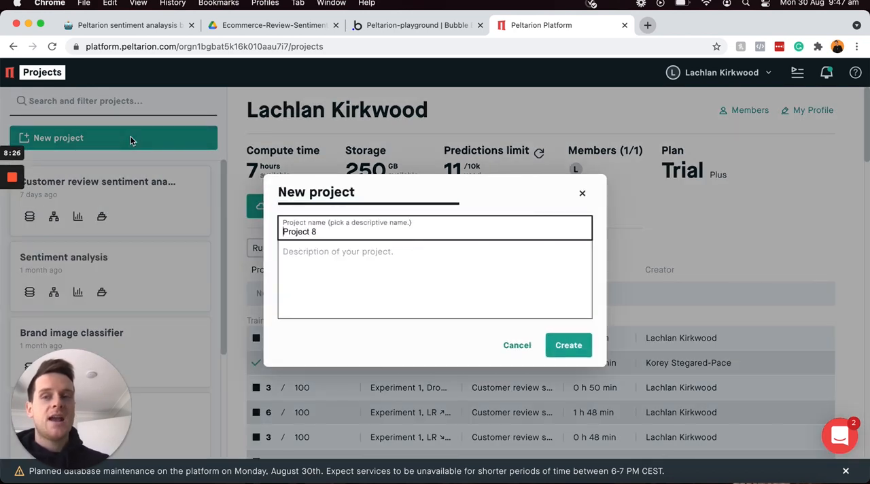
{"action": "type", "text": "Eco"}
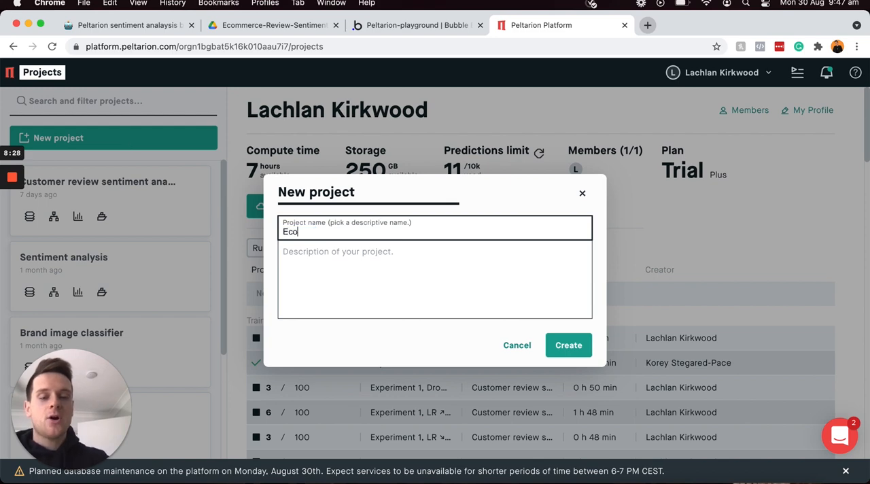
{"action": "type", "text": "mmerce review sentiment analysis"}
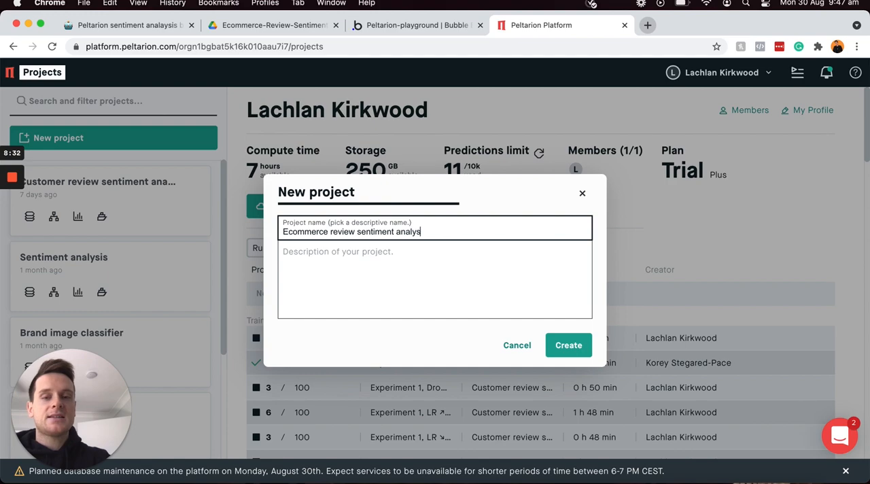
{"action": "left_click", "coordinate": [570, 345]}
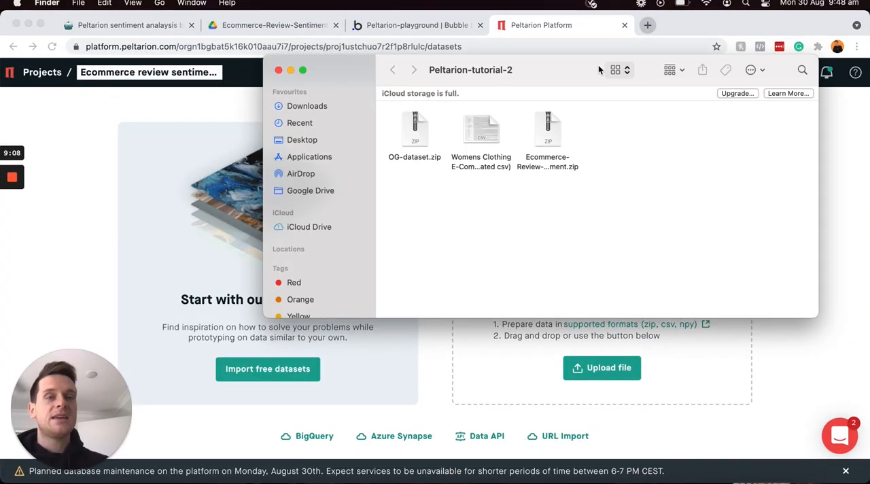
Step: Upload Ecommerce-Review-Sentiment.zip from the Peltarion-tutorial-2 folder as the project's dataset, keeping the name Ecommerce-Review-Sentiment
{"action": "left_click_drag", "start_coordinate": [587, 70], "coordinate": [262, 72]}
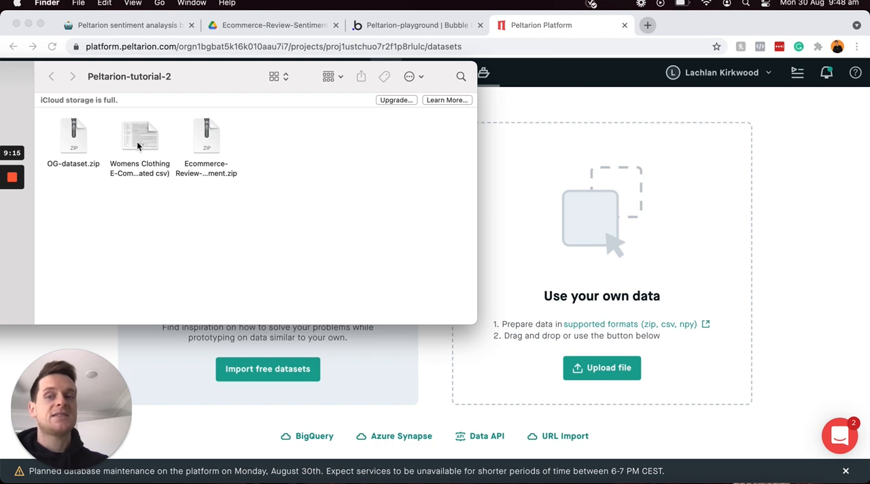
{"action": "left_click", "coordinate": [215, 144]}
{"action": "left_click_drag", "start_coordinate": [235, 144], "coordinate": [616, 203]}
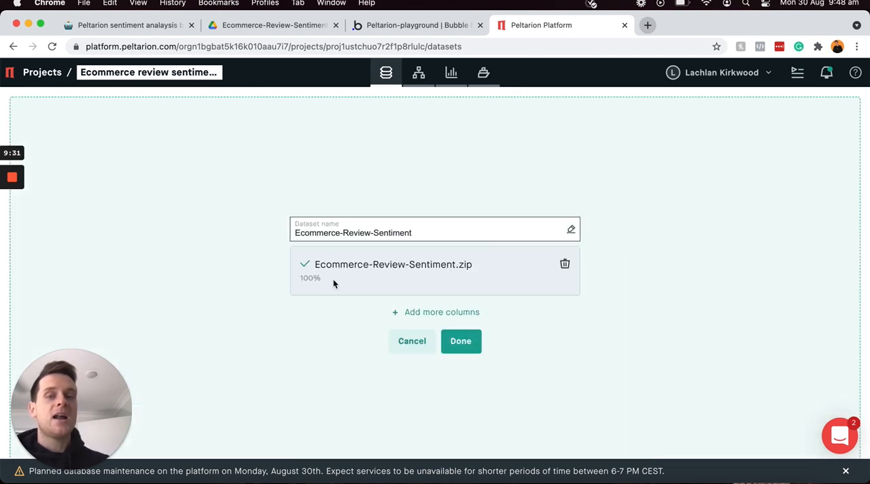
{"action": "left_click", "coordinate": [410, 232]}
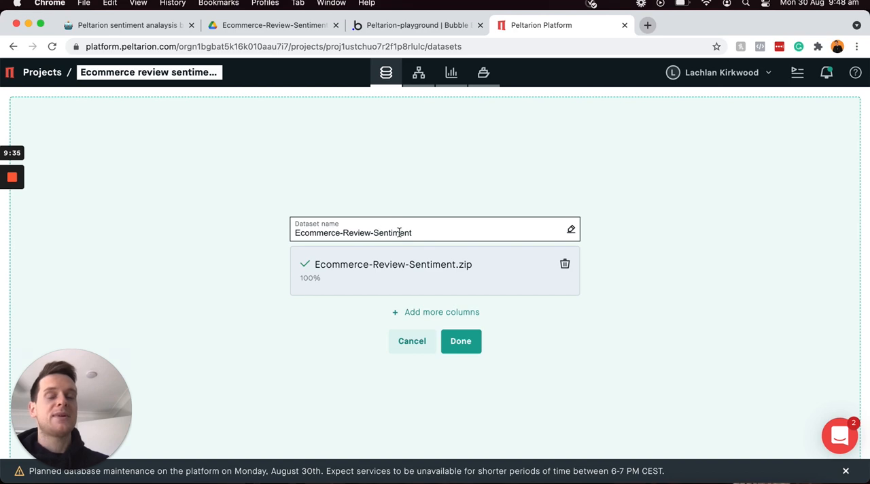
{"action": "left_click", "coordinate": [460, 341]}
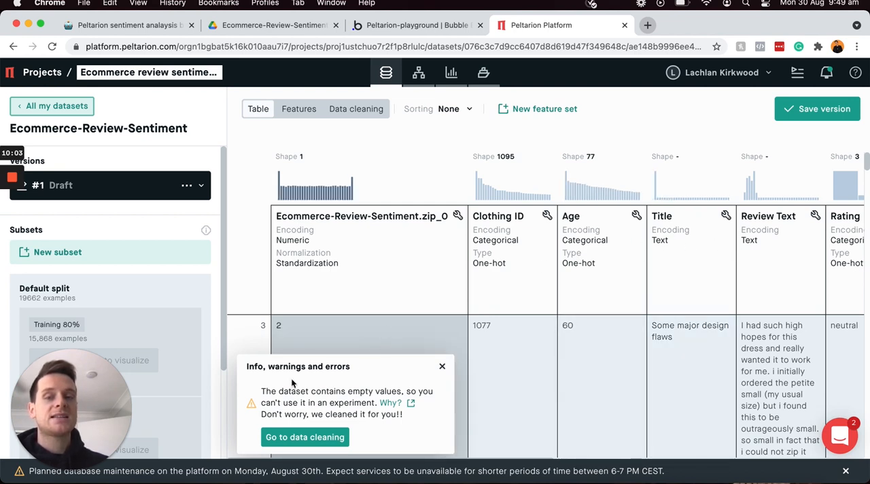
Step: Review the data cleaning for missing values, and examine the encodings of the dataset's columns, especially Review Text and Rating
{"action": "left_click", "coordinate": [303, 438]}
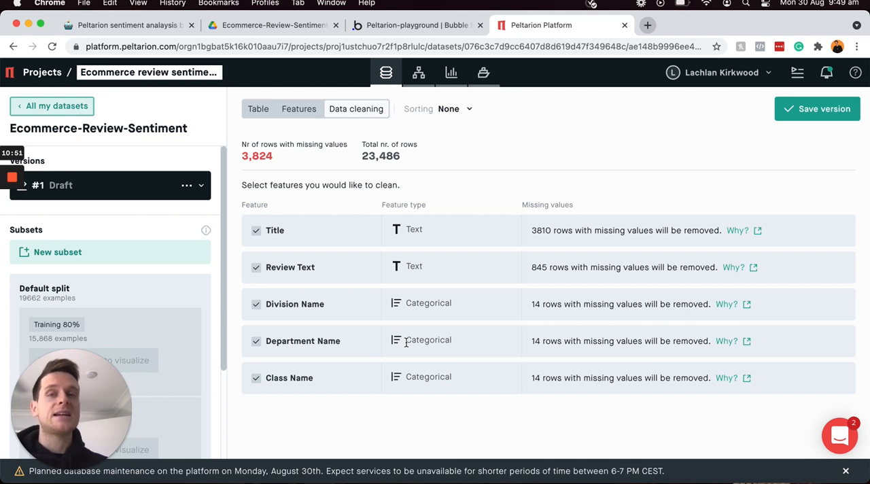
{"action": "left_click", "coordinate": [257, 110]}
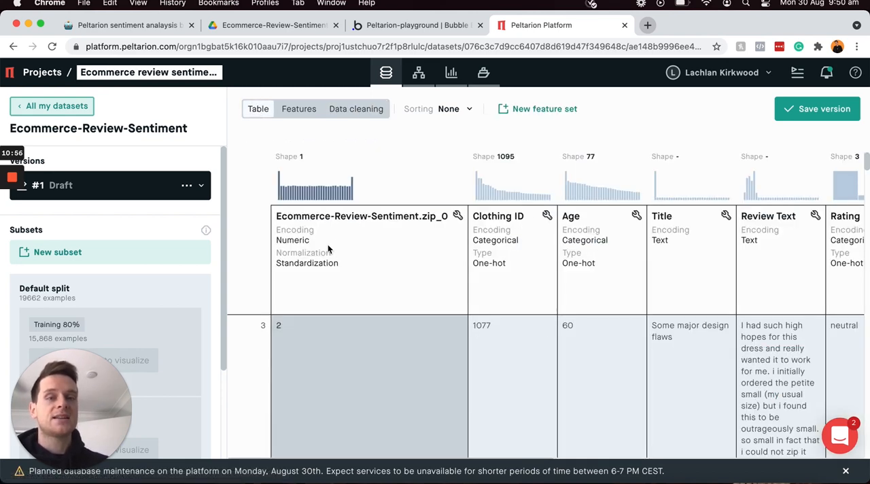
{"action": "scroll", "coordinate": [328, 244], "scroll_direction": "right", "scroll_amount": 5}
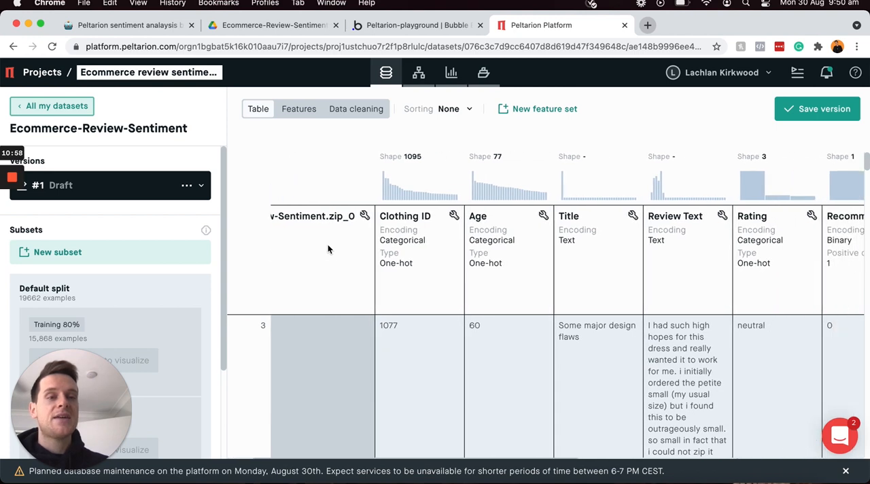
{"action": "scroll", "coordinate": [328, 244], "scroll_direction": "right", "scroll_amount": 5}
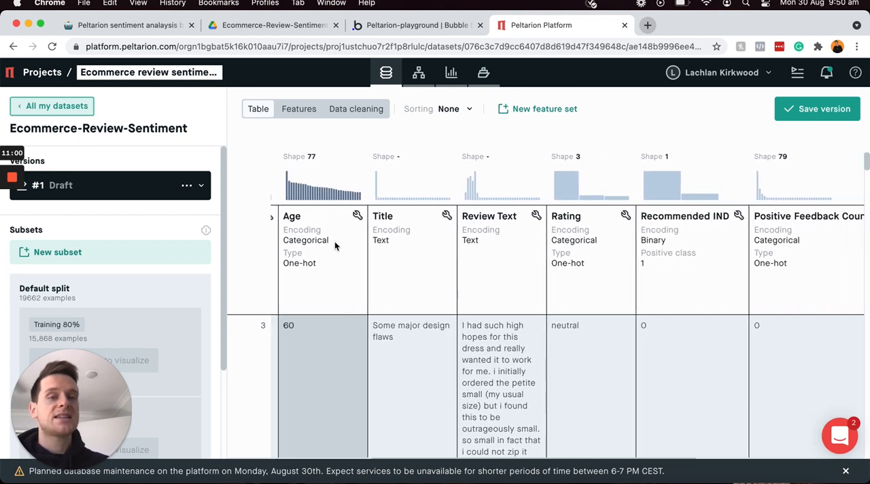
{"action": "scroll", "coordinate": [670, 251], "scroll_direction": "right", "scroll_amount": 3}
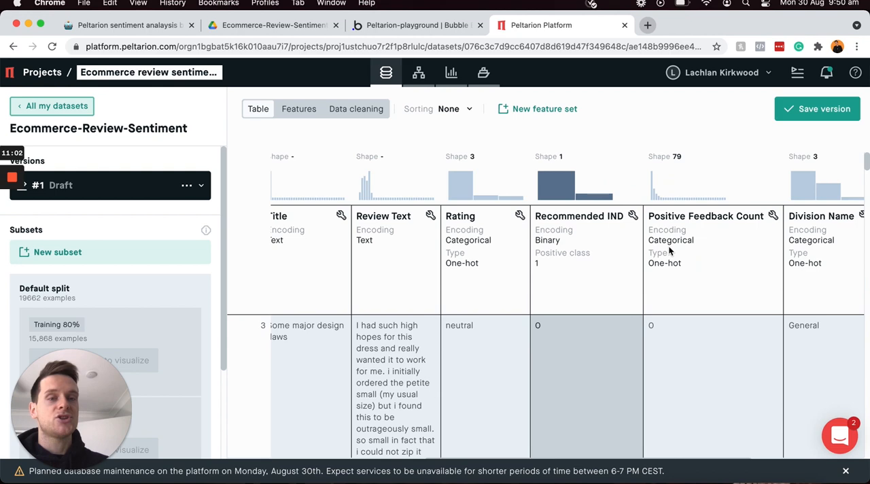
{"action": "scroll", "coordinate": [670, 250], "scroll_direction": "left", "scroll_amount": 7}
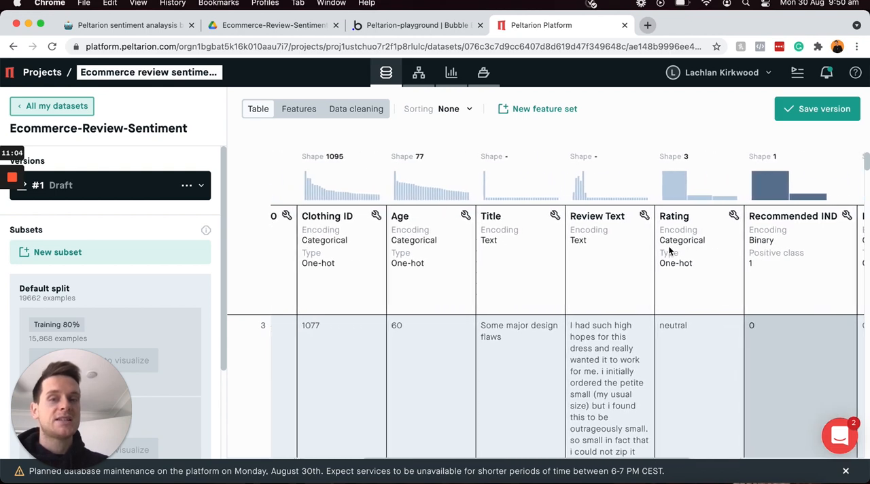
{"action": "scroll", "coordinate": [668, 245], "scroll_direction": "left", "scroll_amount": 4}
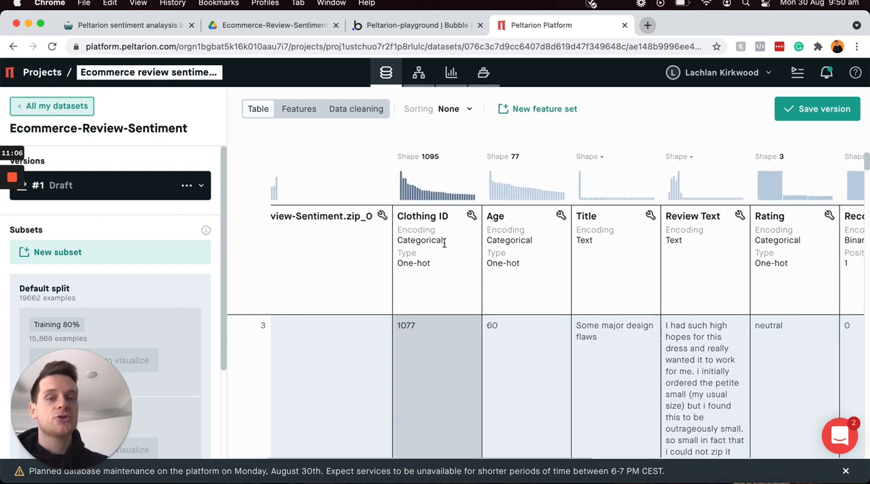
{"action": "scroll", "coordinate": [538, 244], "scroll_direction": "right", "scroll_amount": 4}
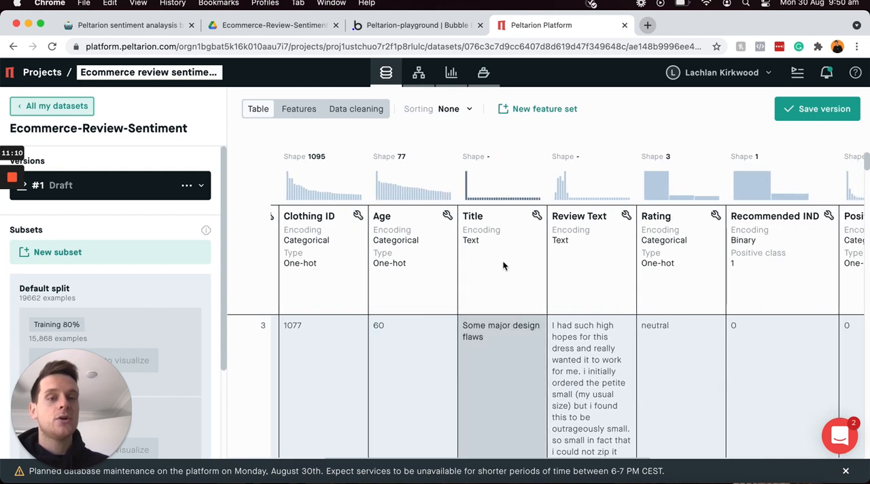
{"action": "scroll", "coordinate": [583, 238], "scroll_direction": "right", "scroll_amount": 3}
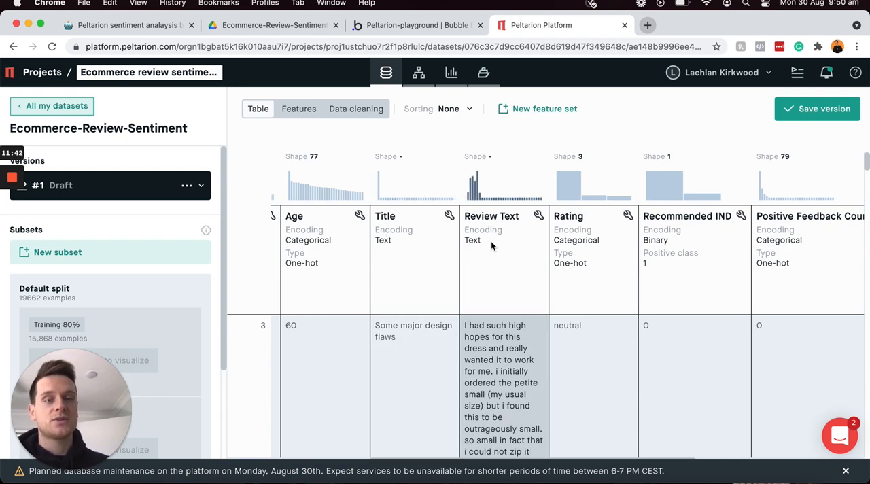
{"action": "scroll", "coordinate": [584, 234], "scroll_direction": "right", "scroll_amount": 2}
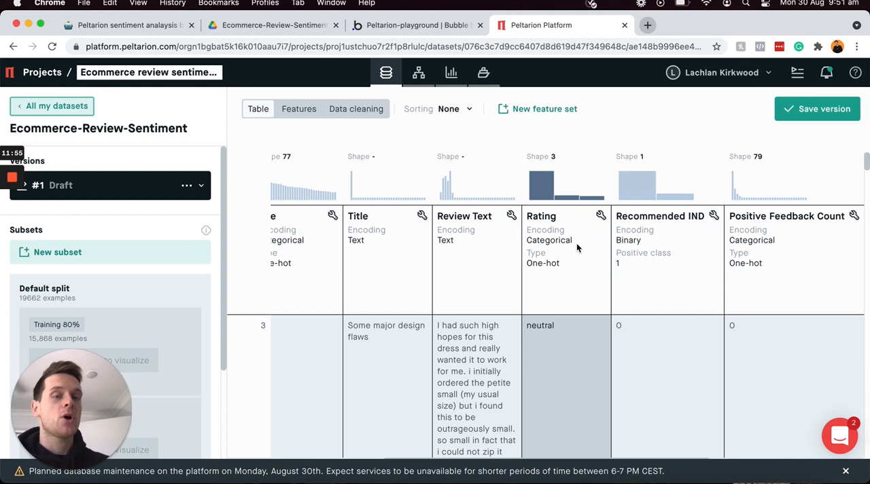
{"action": "scroll", "coordinate": [576, 248], "scroll_direction": "right", "scroll_amount": 5}
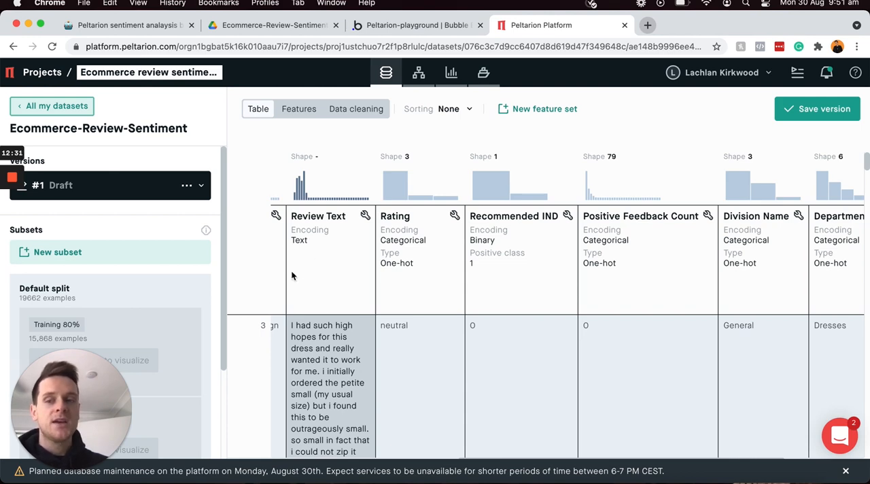
Step: Look over the default split's training, validation and test subsets, and save the dataset version
{"action": "left_click_drag", "start_coordinate": [64, 358], "coordinate": [351, 341]}
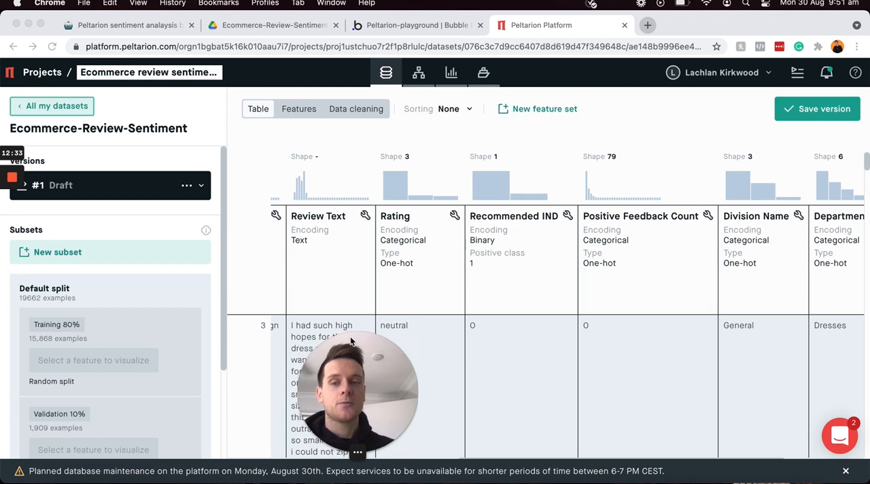
{"action": "scroll", "coordinate": [162, 250], "scroll_direction": "down", "scroll_amount": 1}
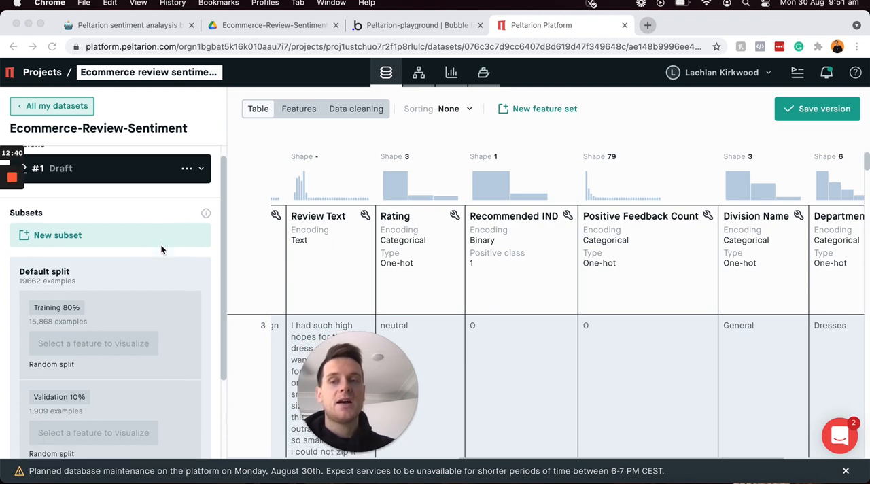
{"action": "scroll", "coordinate": [161, 249], "scroll_direction": "down", "scroll_amount": 2}
{"action": "scroll", "coordinate": [129, 252], "scroll_direction": "down", "scroll_amount": 3}
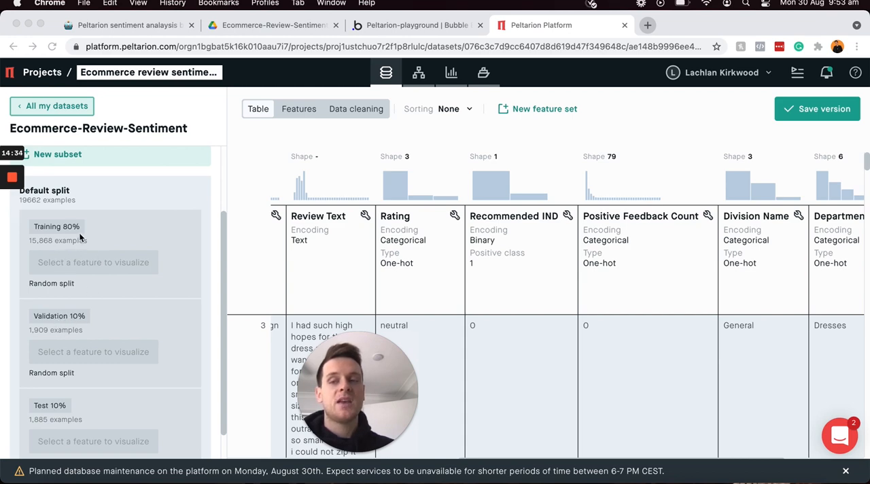
{"action": "scroll", "coordinate": [80, 237], "scroll_direction": "down", "scroll_amount": 2}
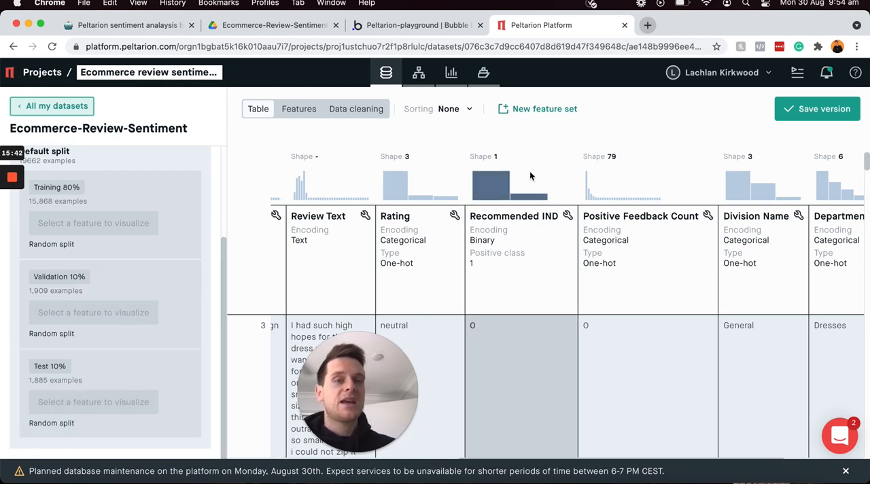
{"action": "left_click", "coordinate": [806, 110]}
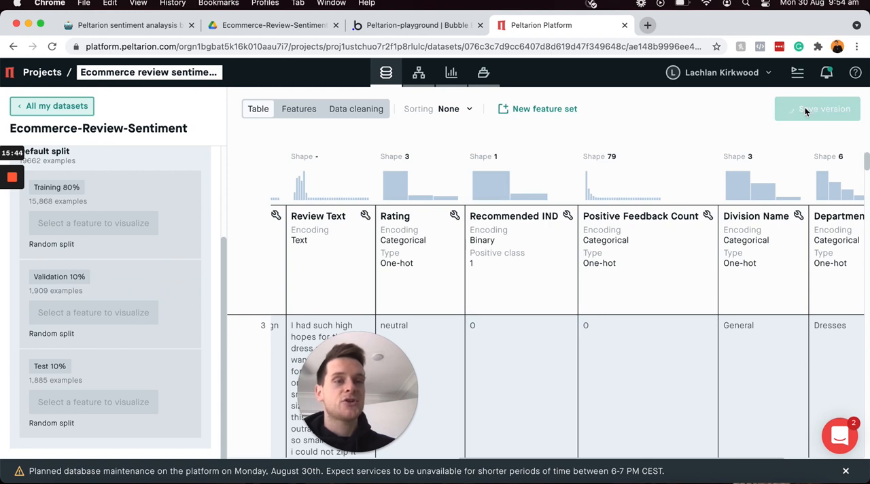
{"action": "left_click_drag", "start_coordinate": [369, 349], "coordinate": [83, 356]}
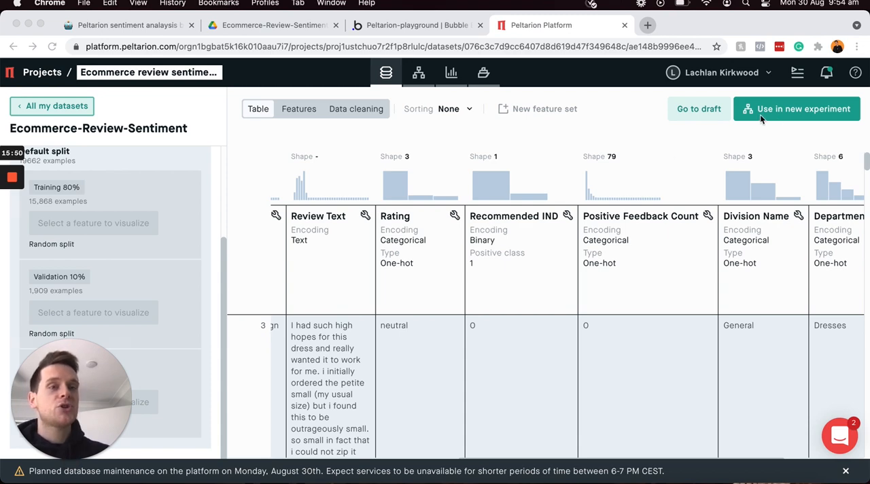
Step: Start a new experiment from the saved dataset as Experiment 1, accepting version #1 with the Default split, and proceed to the feature selection
{"action": "left_click", "coordinate": [789, 118]}
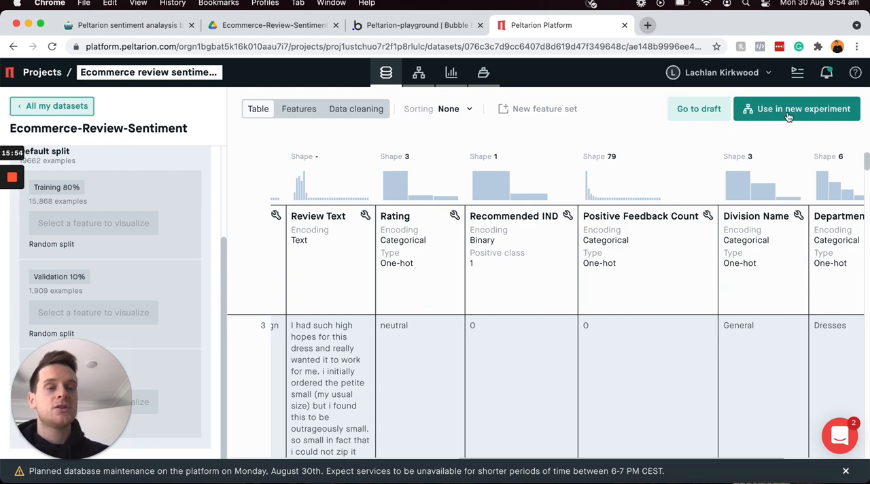
{"action": "left_click", "coordinate": [787, 116]}
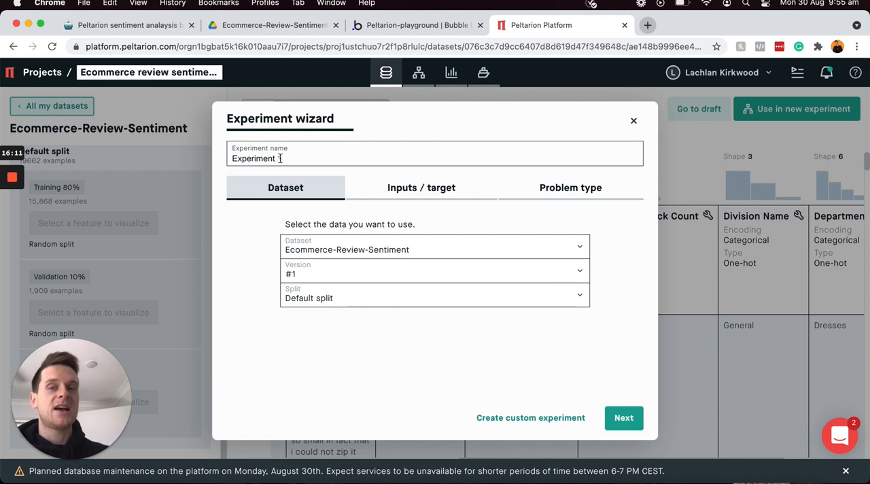
{"action": "mouse_move", "coordinate": [304, 252]}
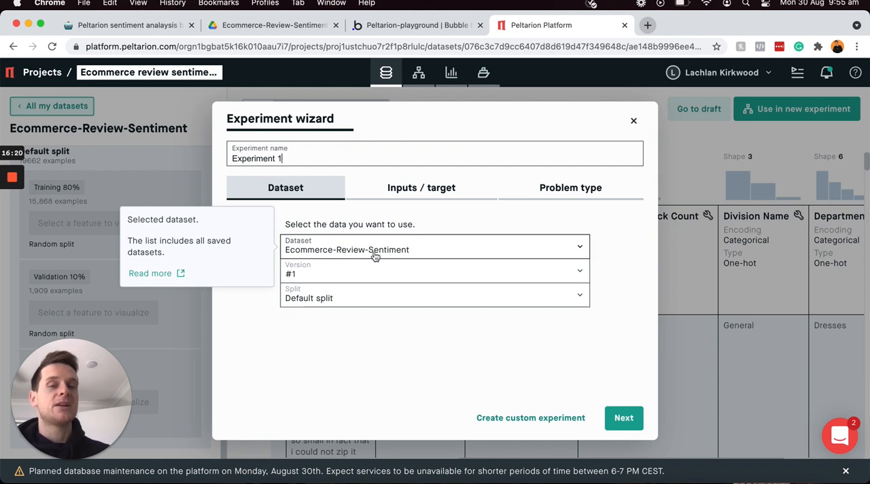
{"action": "mouse_move", "coordinate": [310, 299]}
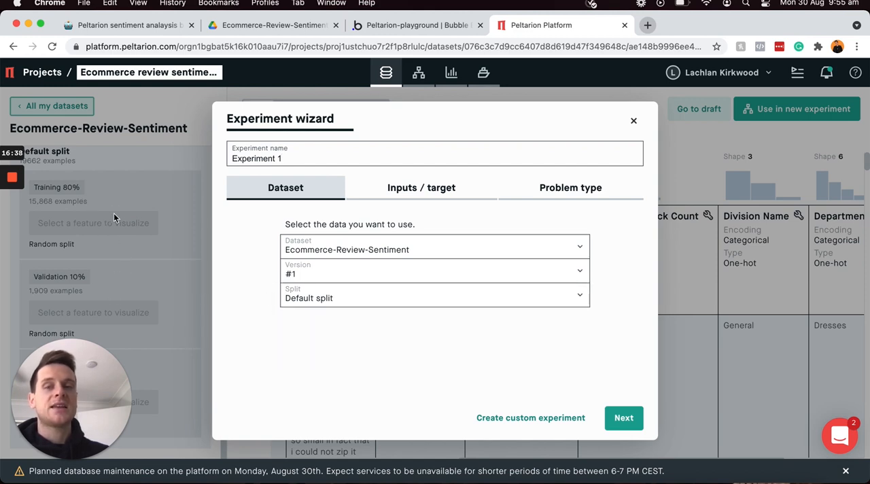
{"action": "left_click", "coordinate": [623, 424]}
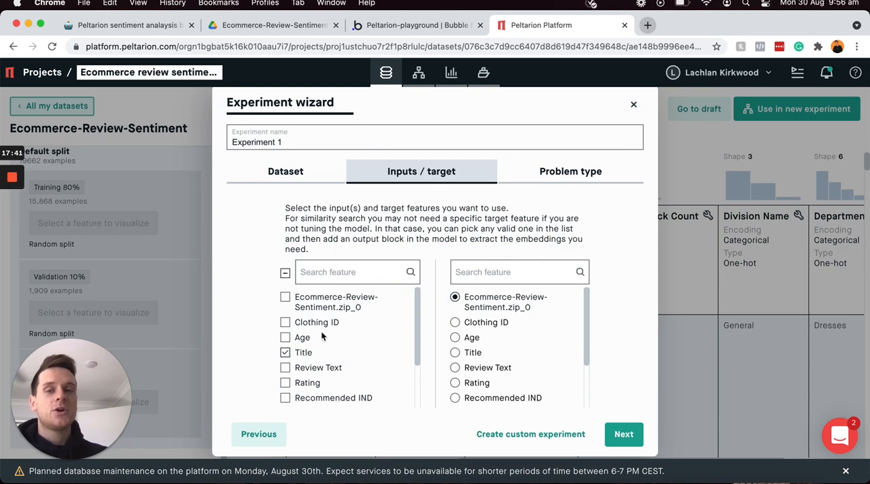
Step: Make Review Text the experiment's only input feature by selecting it and deselecting Title
{"action": "scroll", "coordinate": [316, 327], "scroll_direction": "down", "scroll_amount": 2}
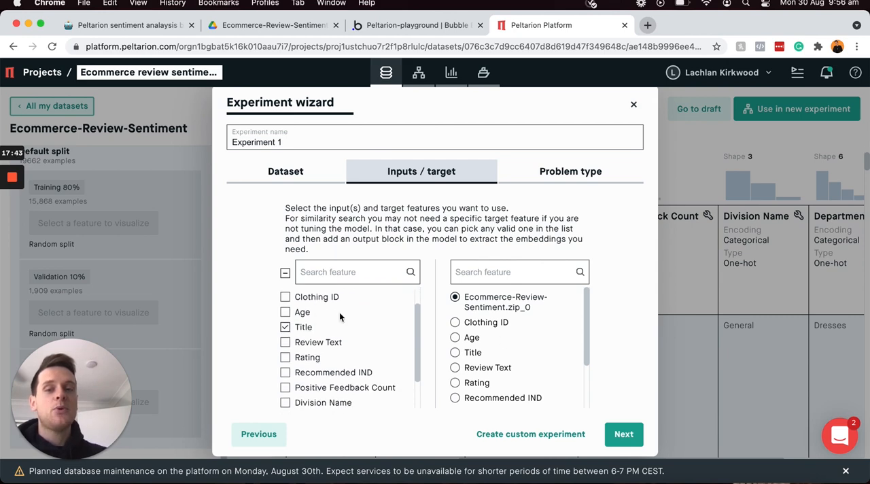
{"action": "left_click", "coordinate": [286, 342]}
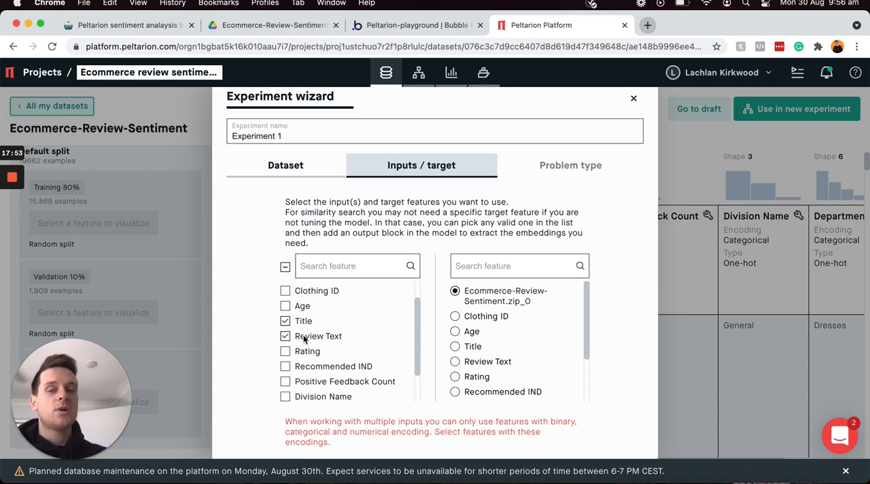
{"action": "left_click", "coordinate": [285, 321]}
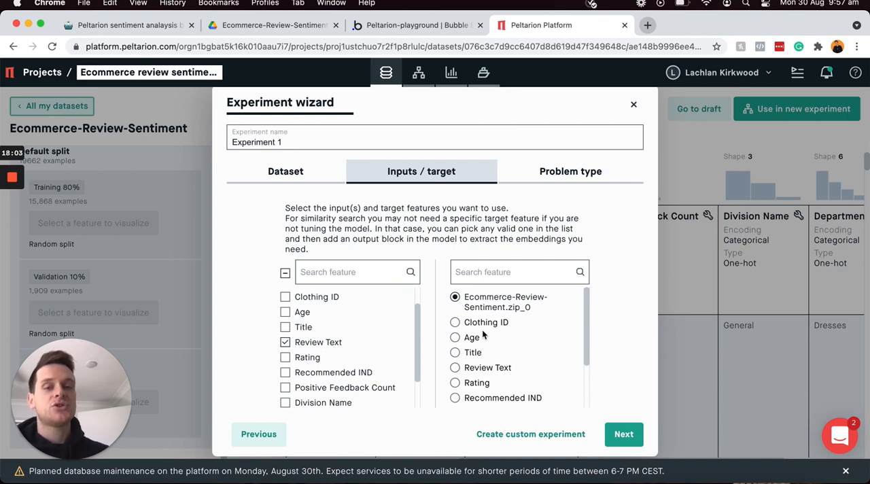
Step: Set Rating as the experiment's target feature and continue to the problem type
{"action": "scroll", "coordinate": [483, 333], "scroll_direction": "down", "scroll_amount": 2}
{"action": "scroll", "coordinate": [482, 333], "scroll_direction": "down", "scroll_amount": 2}
{"action": "left_click", "coordinate": [455, 345]}
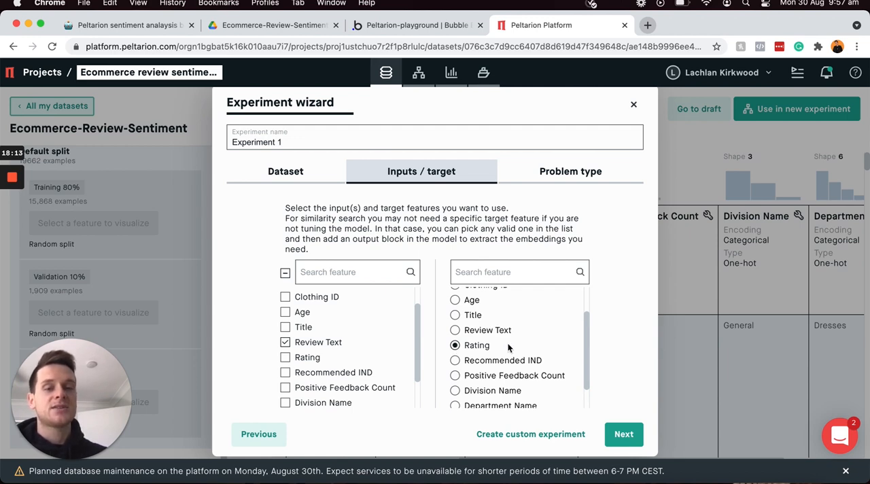
{"action": "left_click", "coordinate": [623, 434]}
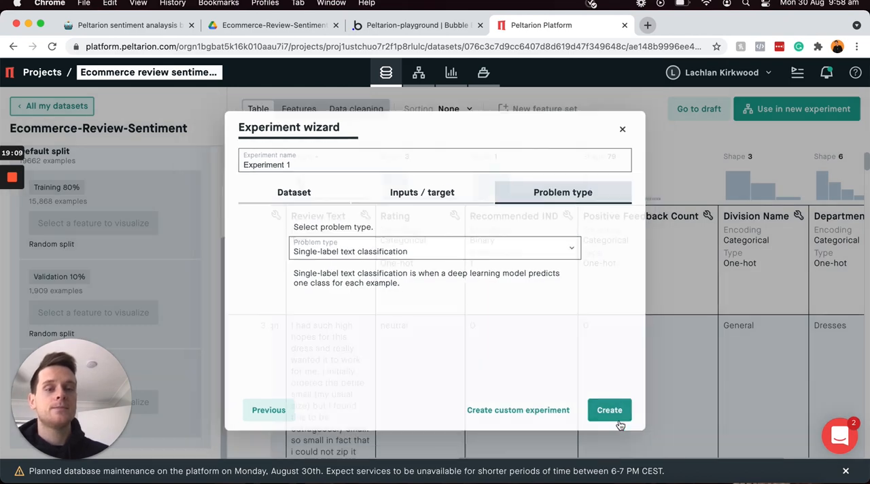
Step: Create the experiment with Single-label text classification as its problem type
{"action": "left_click", "coordinate": [619, 420]}
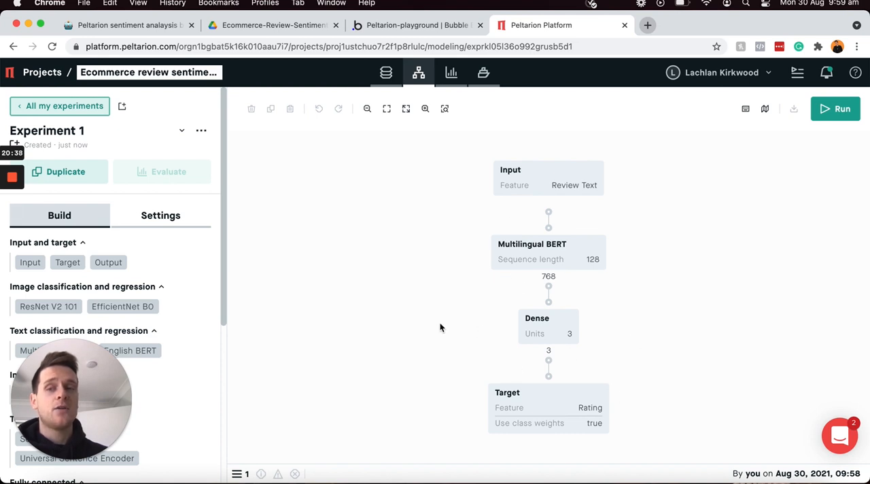
{"action": "left_click_drag", "start_coordinate": [87, 356], "coordinate": [323, 353]}
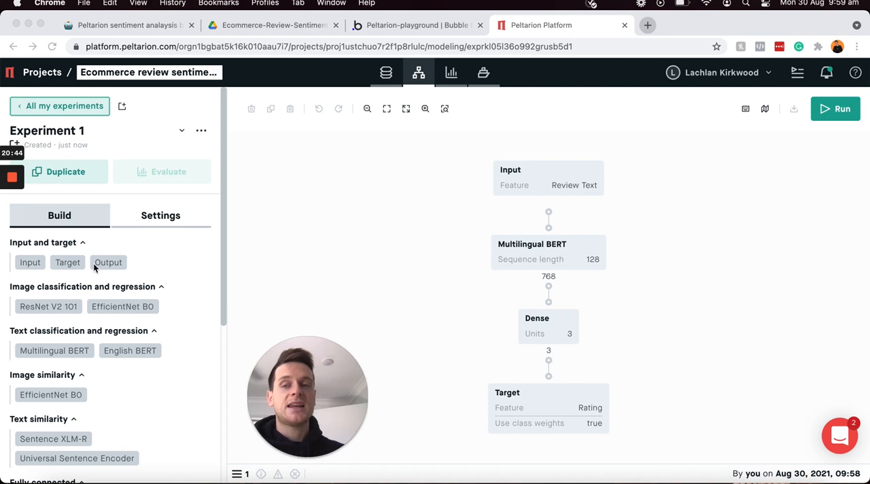
Step: Look through the building blocks available for the model, from inputs and text classification to the additional image models
{"action": "left_click", "coordinate": [142, 254]}
{"action": "scroll", "coordinate": [143, 254], "scroll_direction": "down", "scroll_amount": 3}
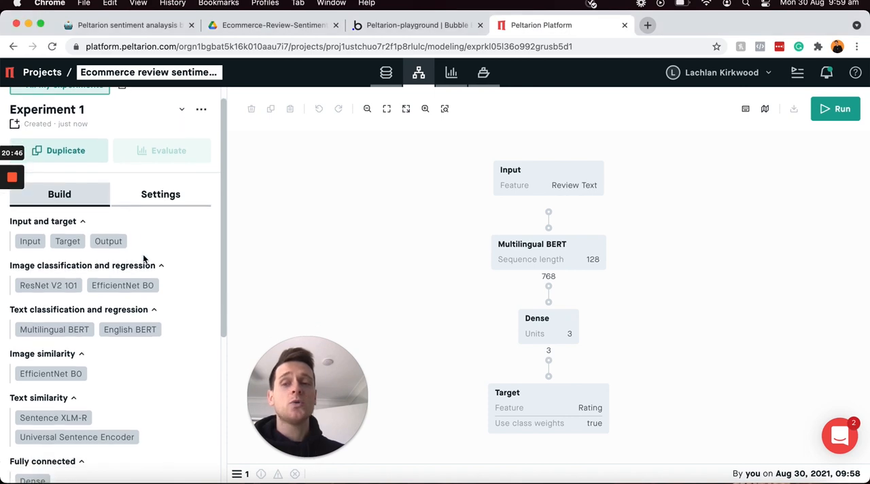
{"action": "scroll", "coordinate": [142, 257], "scroll_direction": "down", "scroll_amount": 2}
{"action": "scroll", "coordinate": [103, 333], "scroll_direction": "down", "scroll_amount": 5}
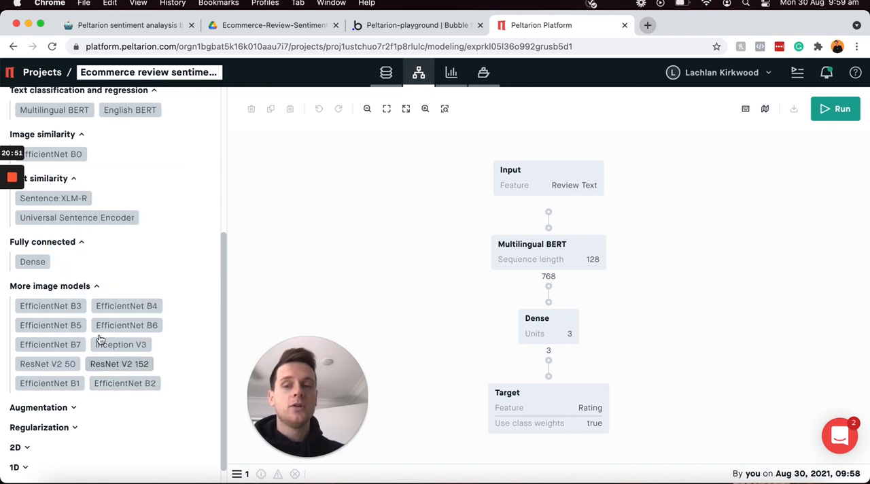
{"action": "scroll", "coordinate": [153, 285], "scroll_direction": "up", "scroll_amount": 4}
{"action": "scroll", "coordinate": [151, 294], "scroll_direction": "up", "scroll_amount": 4}
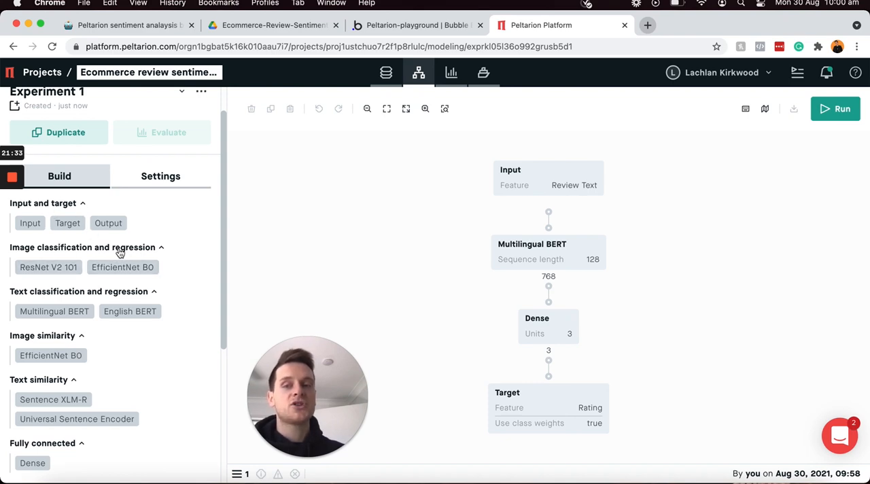
{"action": "scroll", "coordinate": [110, 301], "scroll_direction": "down", "scroll_amount": 1}
{"action": "scroll", "coordinate": [108, 301], "scroll_direction": "down", "scroll_amount": 2}
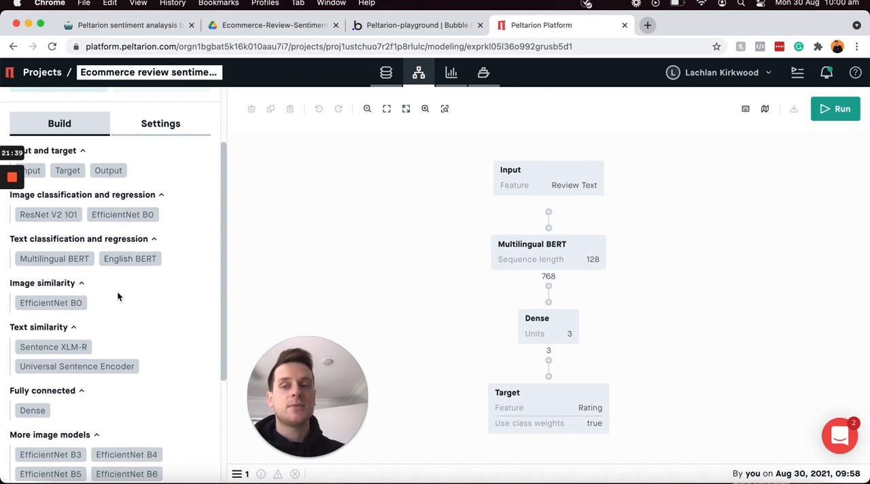
{"action": "scroll", "coordinate": [119, 295], "scroll_direction": "down", "scroll_amount": 3}
{"action": "scroll", "coordinate": [123, 322], "scroll_direction": "up", "scroll_amount": 3}
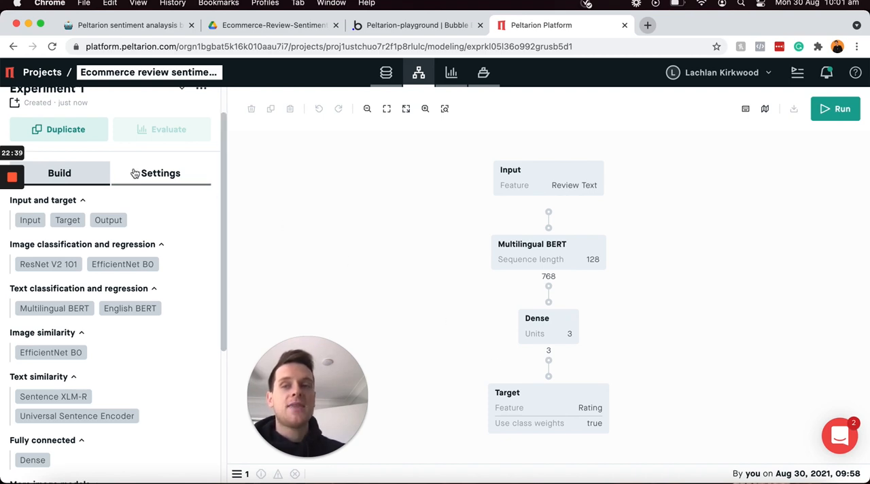
Step: Set the number of epochs in the experiment's run settings to 100
{"action": "left_click", "coordinate": [160, 175]}
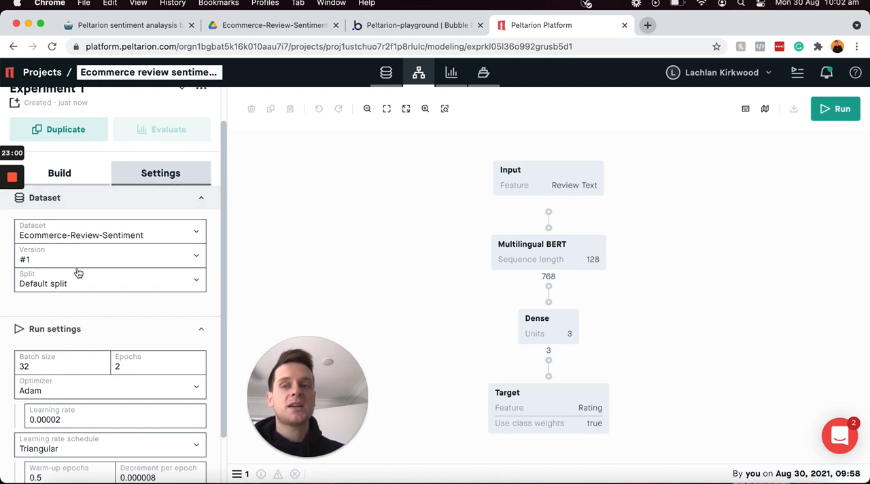
{"action": "mouse_move", "coordinate": [102, 248]}
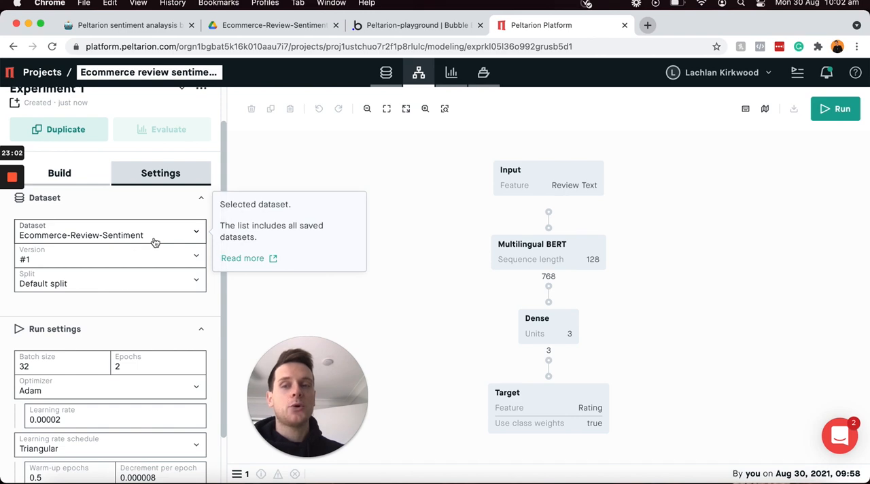
{"action": "mouse_move", "coordinate": [134, 227]}
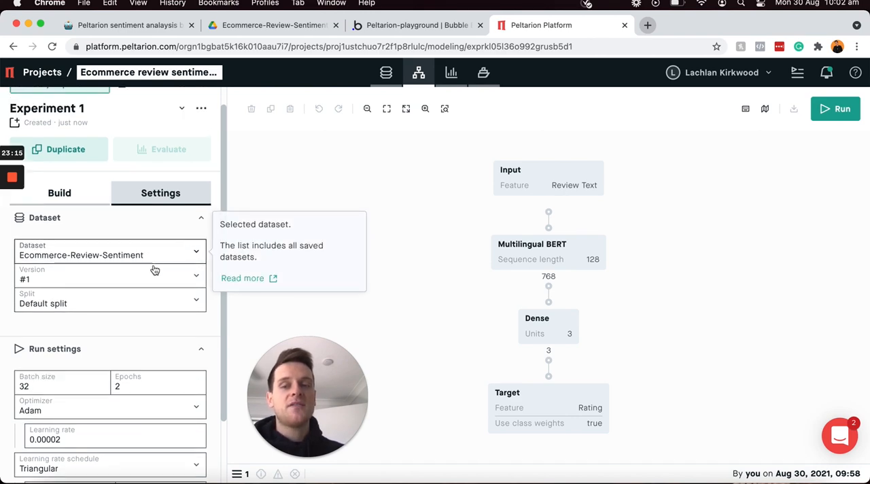
{"action": "scroll", "coordinate": [155, 270], "scroll_direction": "down", "scroll_amount": 3}
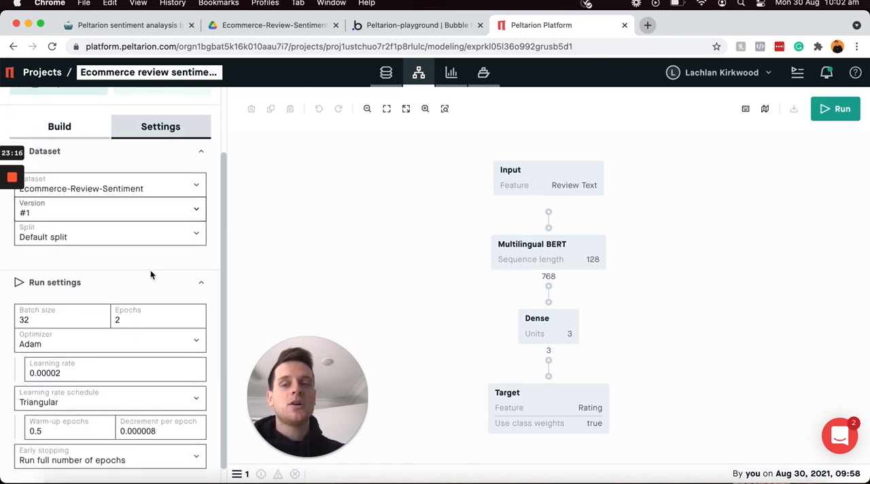
{"action": "mouse_move", "coordinate": [142, 312]}
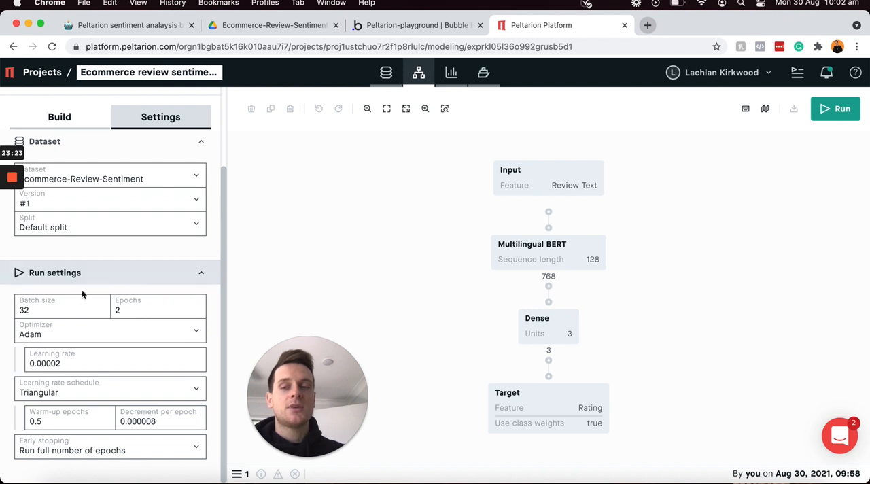
{"action": "mouse_move", "coordinate": [51, 310]}
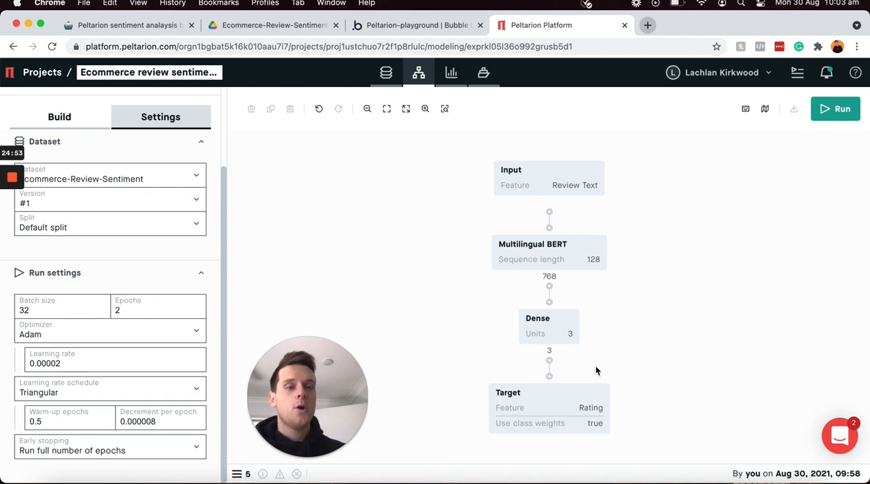
{"action": "left_click", "coordinate": [136, 308]}
{"action": "key", "text": "BackSpace"}
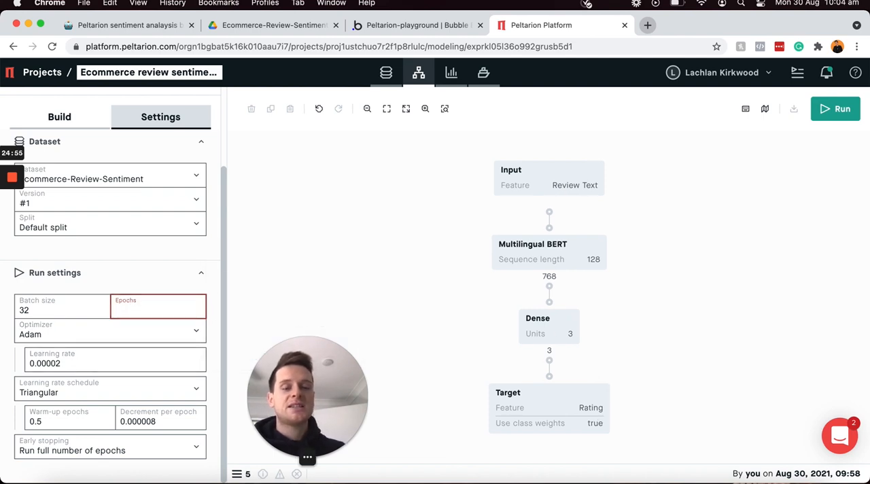
{"action": "type", "text": "1"}
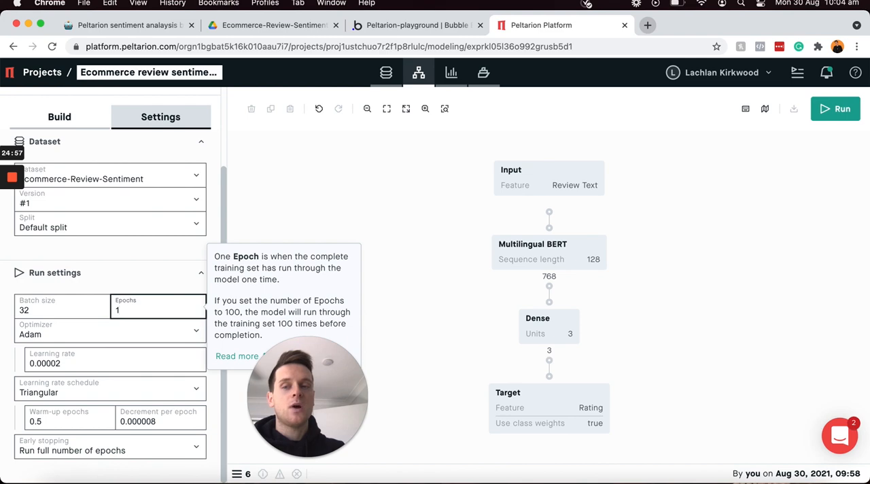
{"action": "type", "text": "00"}
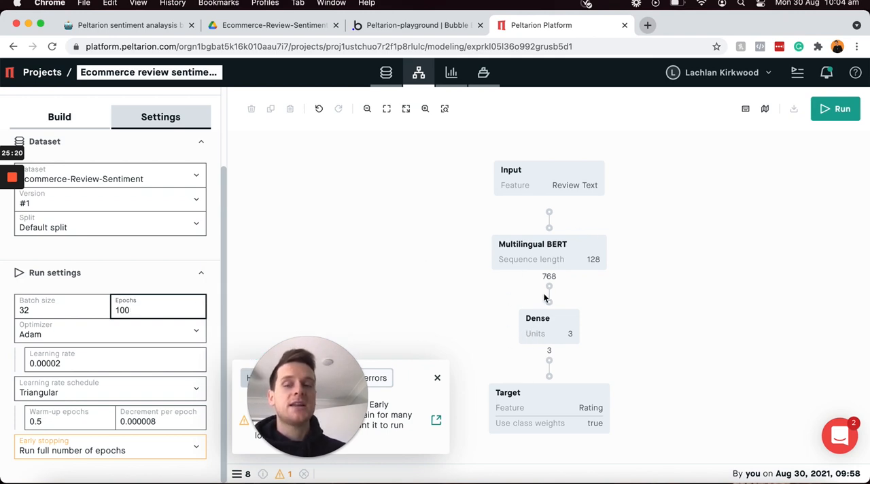
{"action": "left_click_drag", "start_coordinate": [312, 348], "coordinate": [789, 353]}
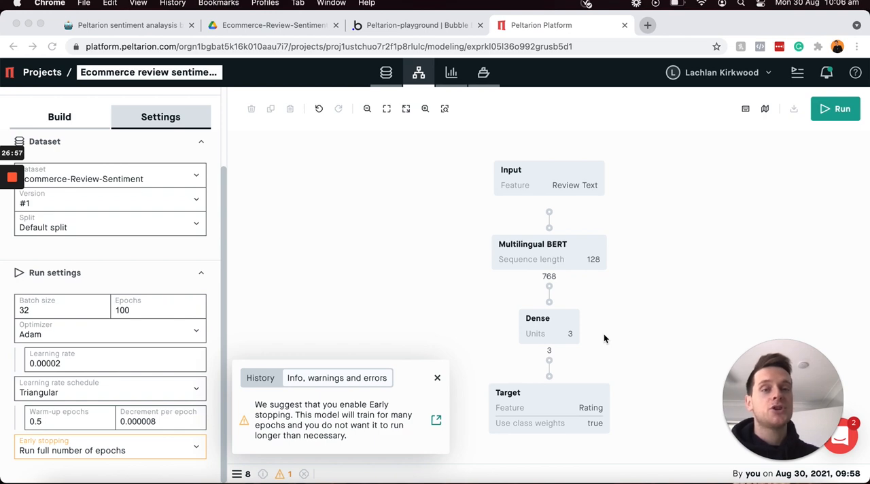
Step: Set early stopping to run until validation loss stops improving, and check its Patience setting
{"action": "left_click", "coordinate": [199, 446]}
{"action": "left_click", "coordinate": [197, 446]}
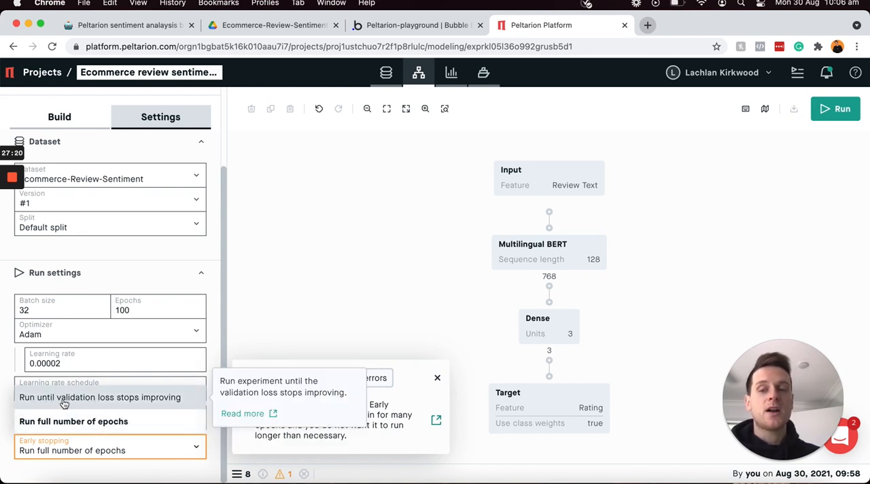
{"action": "left_click", "coordinate": [133, 402]}
{"action": "scroll", "coordinate": [122, 407], "scroll_direction": "down", "scroll_amount": 1}
{"action": "left_click", "coordinate": [111, 443]}
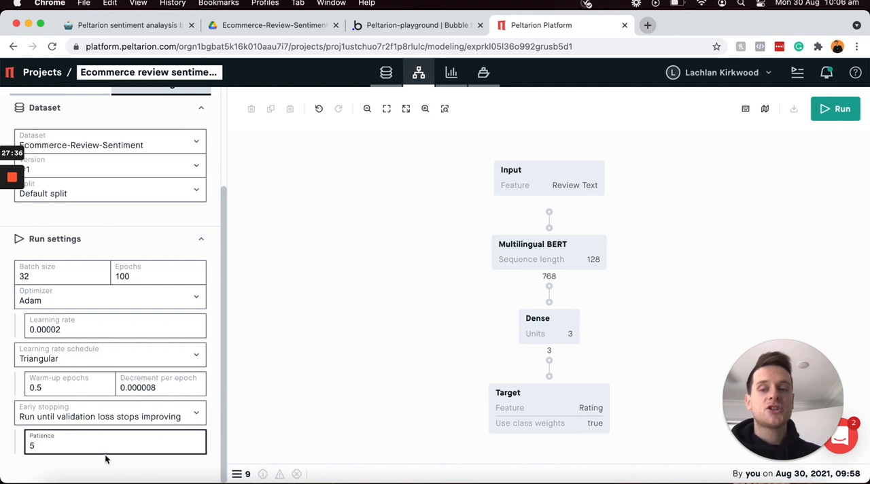
{"action": "mouse_move", "coordinate": [38, 445]}
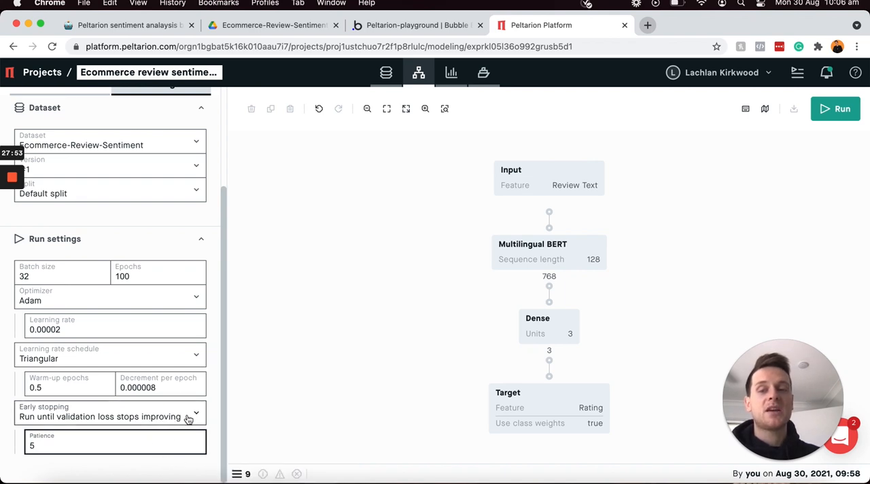
Step: Run Experiment 1 to train the model
{"action": "left_click", "coordinate": [203, 463]}
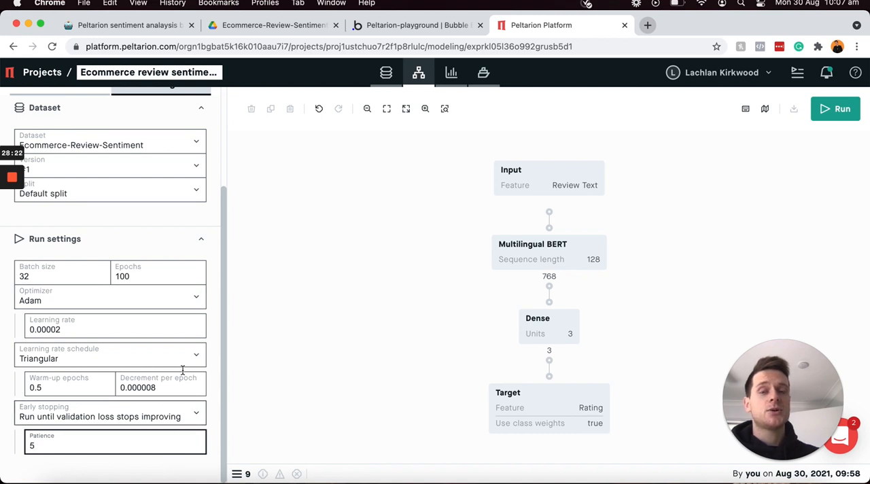
{"action": "left_click", "coordinate": [510, 311]}
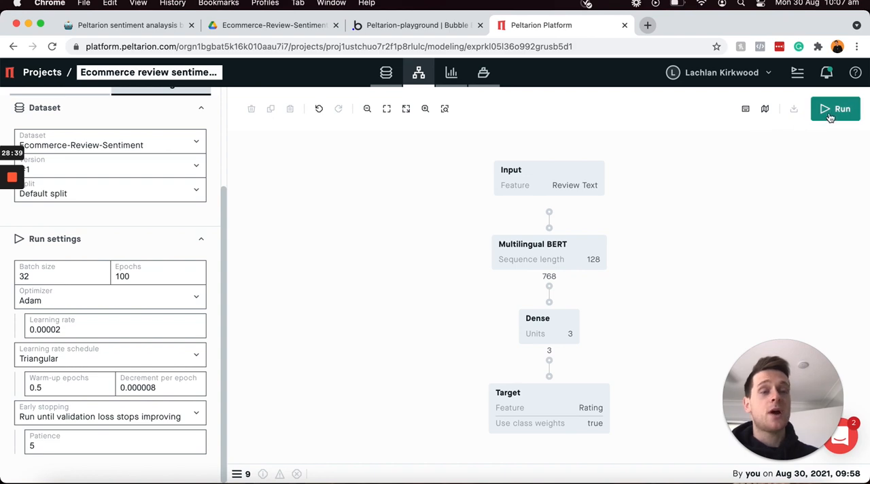
{"action": "left_click", "coordinate": [835, 108]}
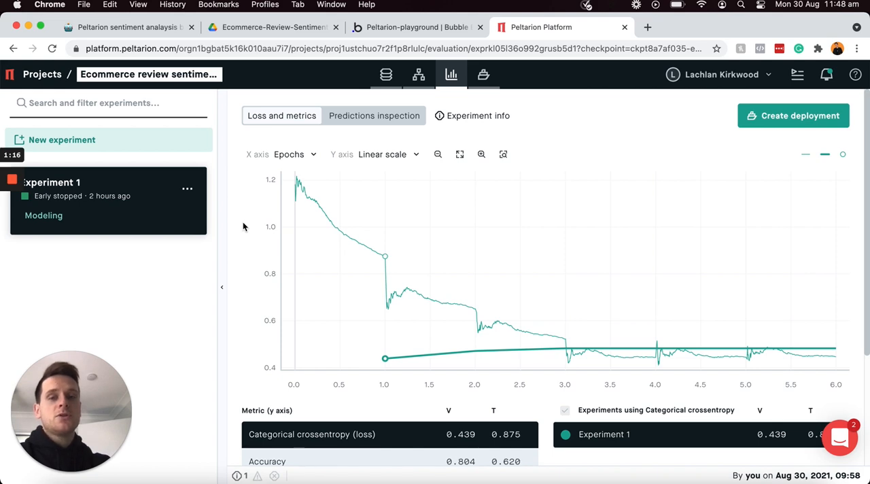
Step: Switch to the Notion build checklist and tick off Dataset configuration together with all five of its subtasks
{"action": "left_click", "coordinate": [158, 31]}
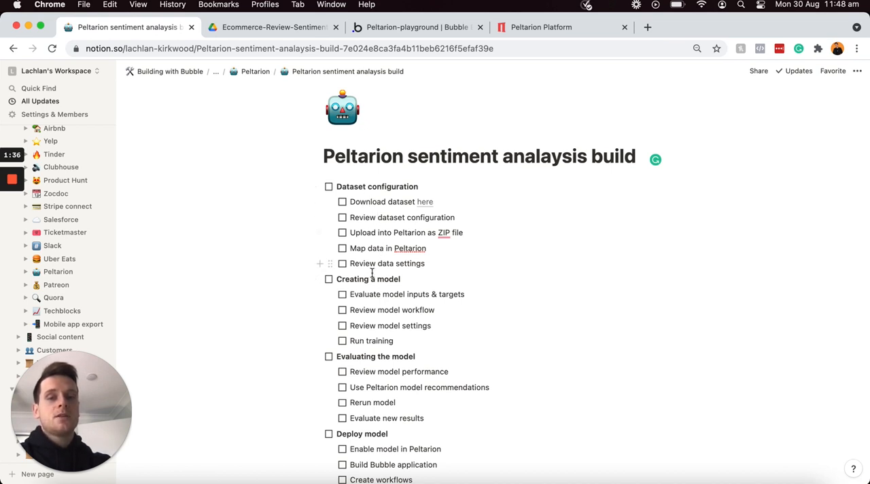
{"action": "left_click", "coordinate": [329, 187]}
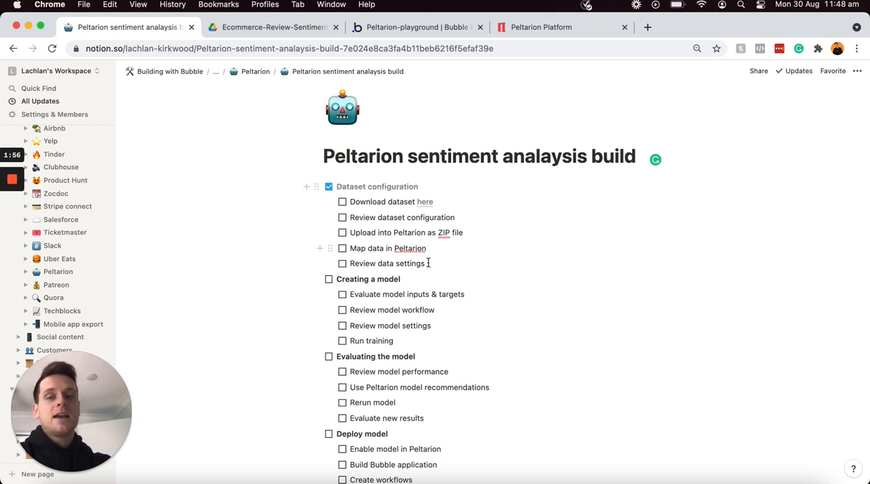
{"action": "left_click_drag", "start_coordinate": [430, 265], "coordinate": [343, 206]}
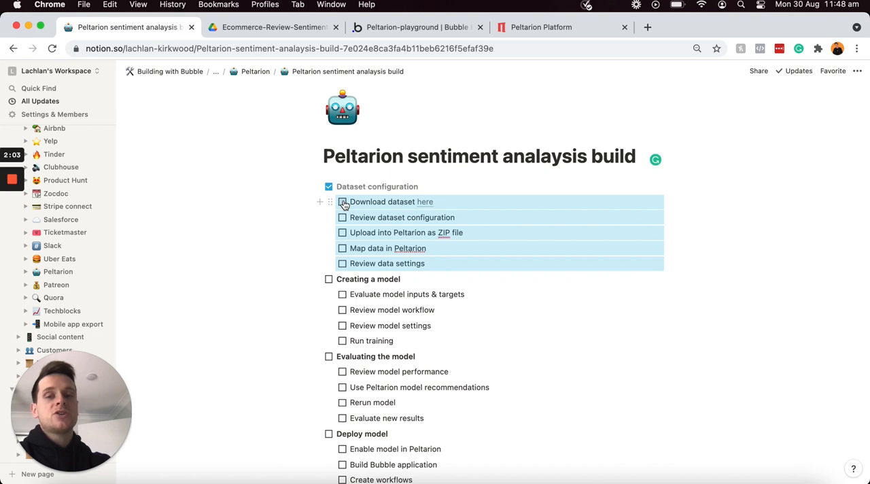
{"action": "left_click", "coordinate": [343, 202]}
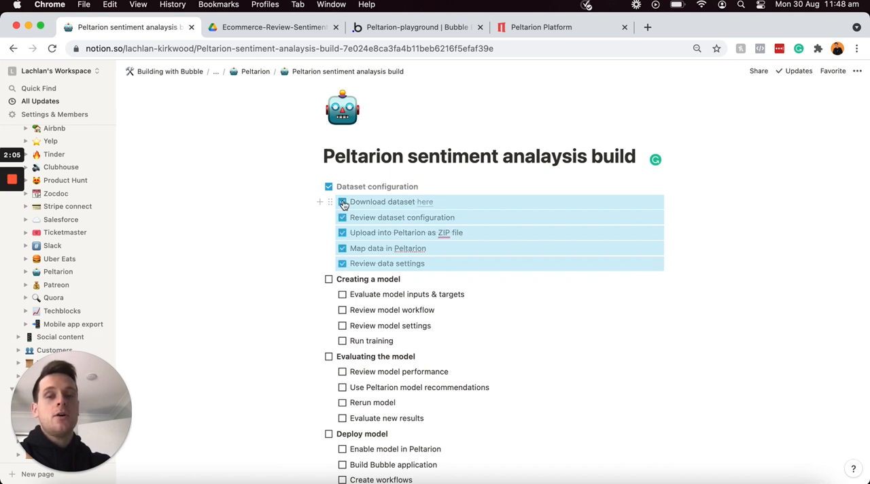
Step: Tick off Creating a model and its four subtasks, from Evaluate model inputs & targets to Run training
{"action": "left_click", "coordinate": [329, 281]}
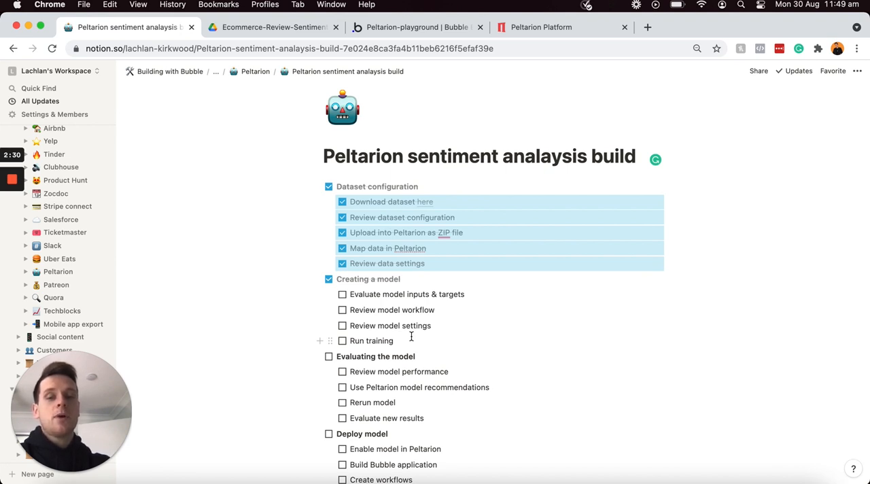
{"action": "left_click", "coordinate": [342, 296]}
{"action": "left_click_drag", "start_coordinate": [341, 297], "coordinate": [342, 299]}
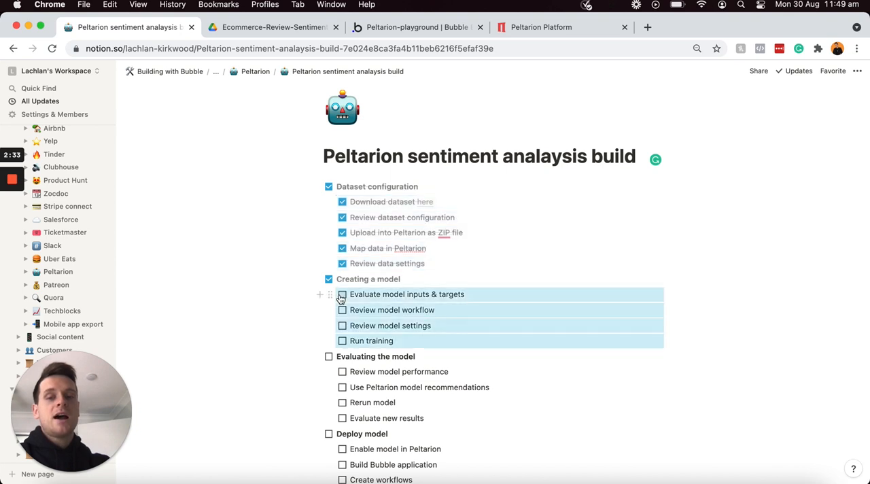
{"action": "left_click", "coordinate": [343, 296]}
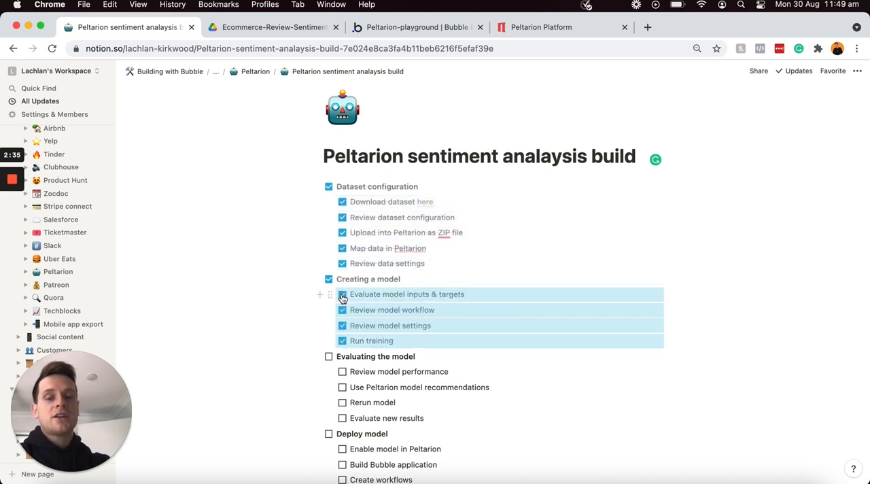
{"action": "left_click", "coordinate": [363, 358]}
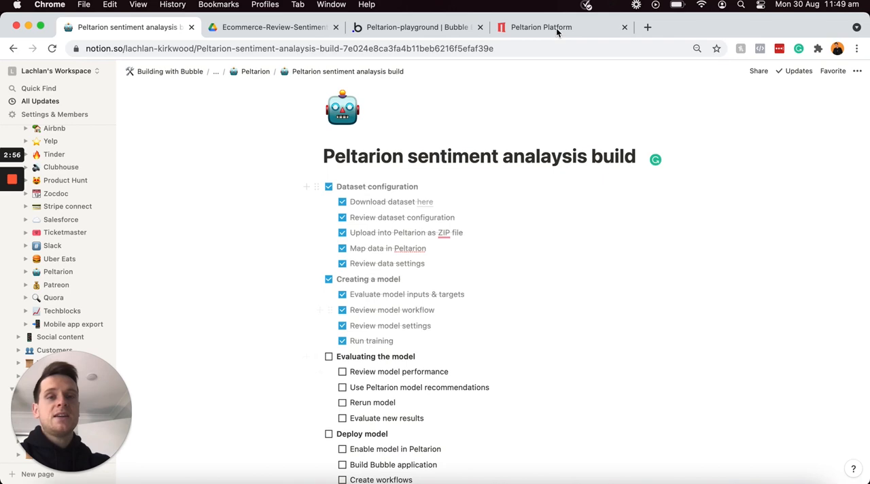
Step: Switch back to Peltarion's evaluation of Experiment 1 and plot the Accuracy metric to examine its training and validation curves
{"action": "left_click", "coordinate": [556, 27]}
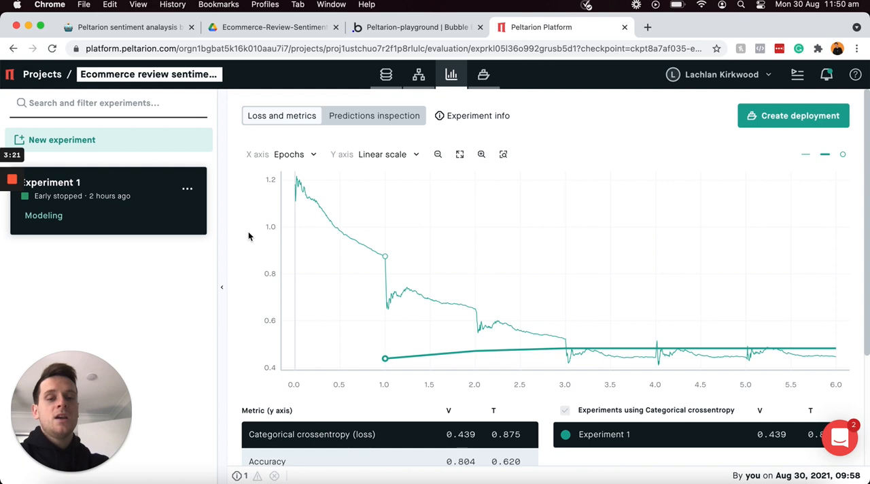
{"action": "scroll", "coordinate": [248, 236], "scroll_direction": "down", "scroll_amount": 2}
{"action": "scroll", "coordinate": [248, 235], "scroll_direction": "down", "scroll_amount": 4}
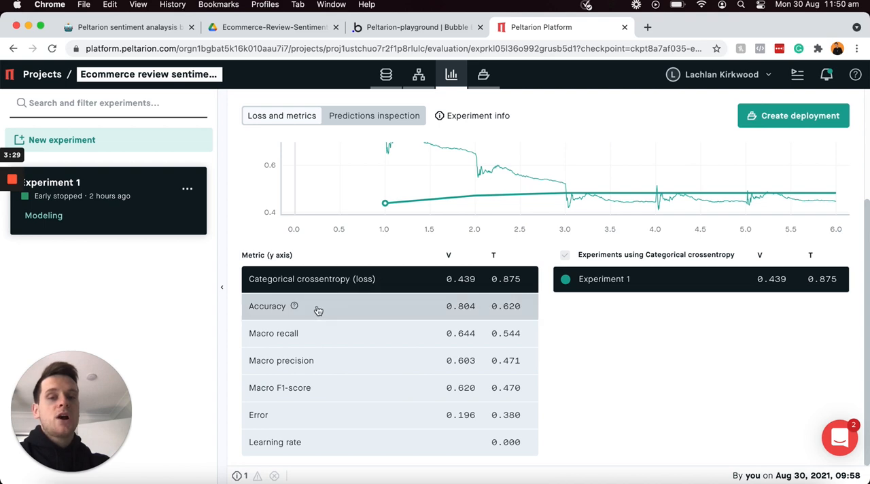
{"action": "left_click", "coordinate": [340, 312]}
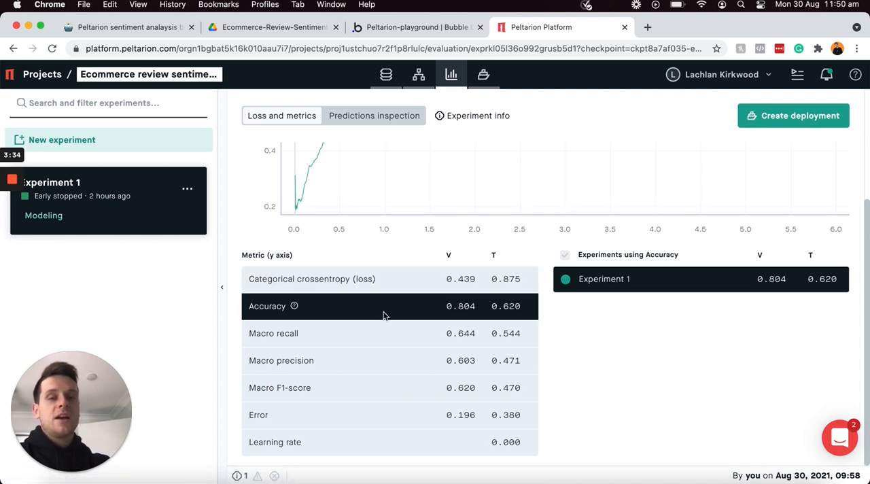
{"action": "scroll", "coordinate": [384, 315], "scroll_direction": "up", "scroll_amount": 5}
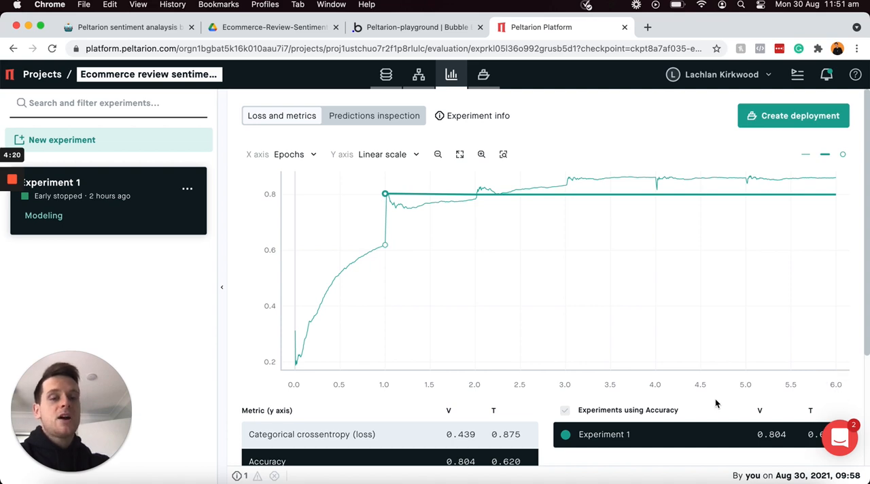
Step: Review the validation and training values of Experiment 1's metrics, from categorical crossentropy and accuracy to macro recall and macro precision
{"action": "scroll", "coordinate": [715, 399], "scroll_direction": "down", "scroll_amount": 2}
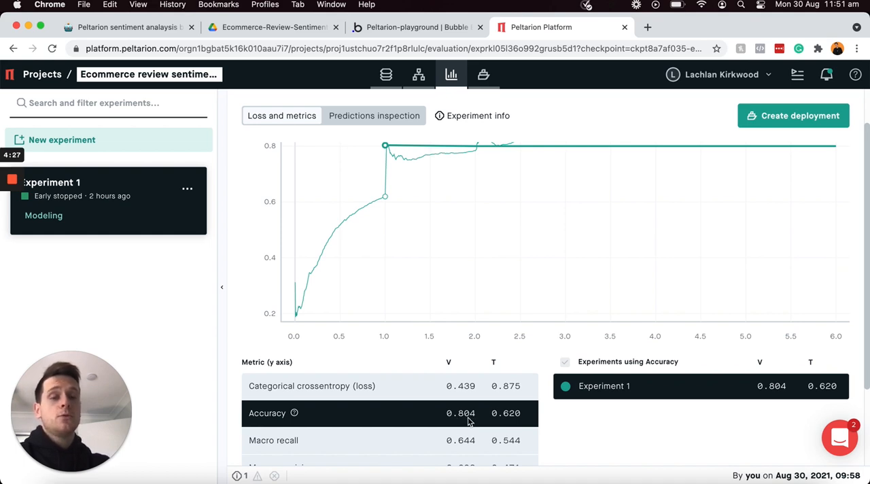
{"action": "scroll", "coordinate": [544, 388], "scroll_direction": "down", "scroll_amount": 1}
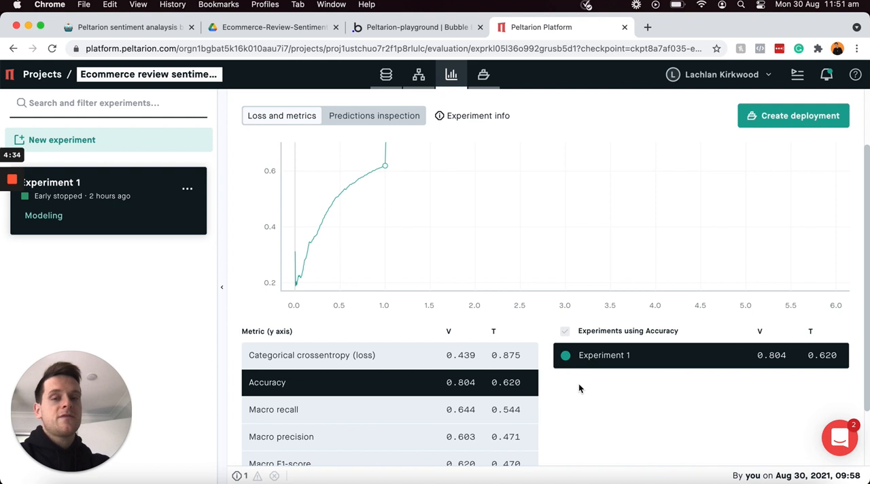
{"action": "scroll", "coordinate": [579, 389], "scroll_direction": "up", "scroll_amount": 3}
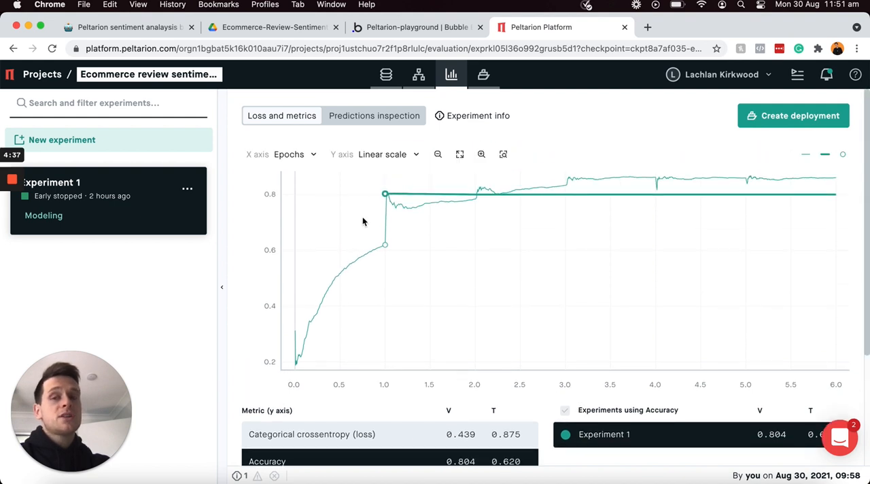
Step: Inspect Experiment 1's predictions on the validation subset, comparing predicted with actual ratings per review, and view the available epoch checkpoints
{"action": "left_click", "coordinate": [383, 118]}
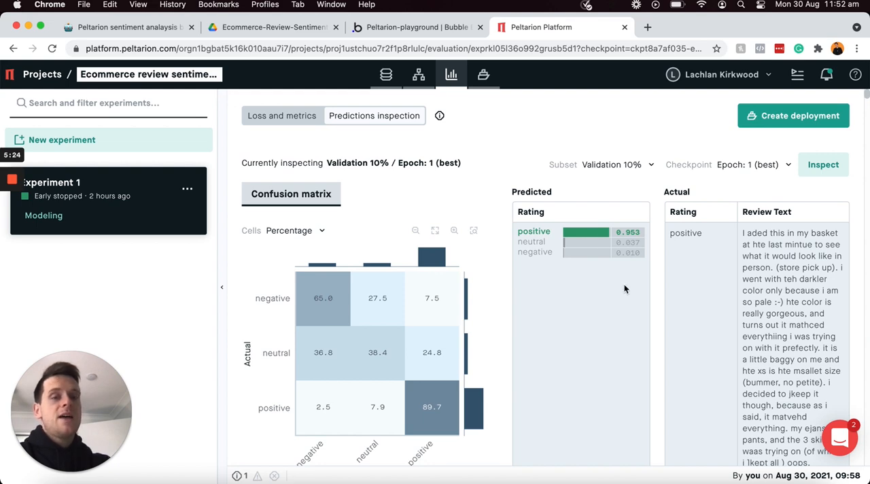
{"action": "scroll", "coordinate": [624, 288], "scroll_direction": "down", "scroll_amount": 3}
{"action": "scroll", "coordinate": [624, 288], "scroll_direction": "down", "scroll_amount": 4}
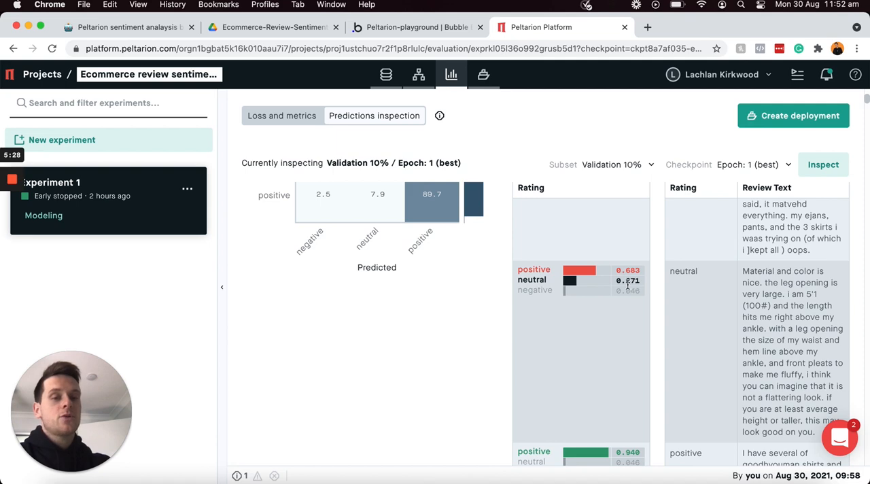
{"action": "scroll", "coordinate": [716, 288], "scroll_direction": "down", "scroll_amount": 1}
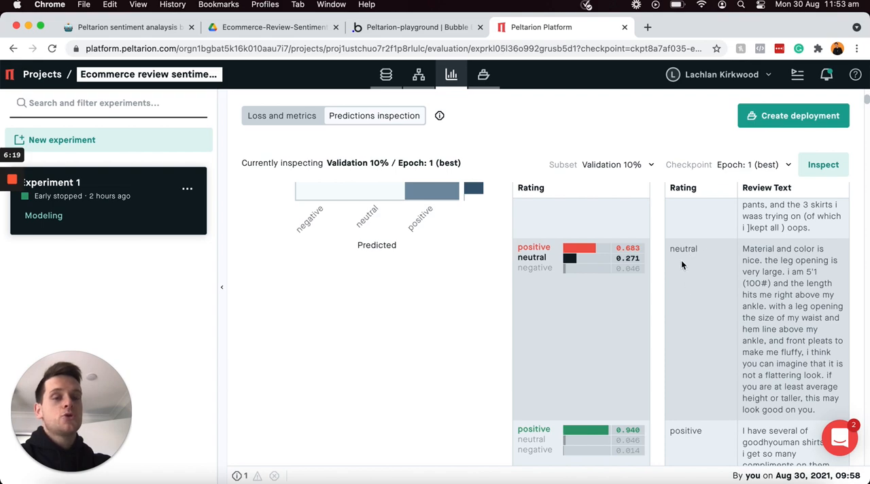
{"action": "scroll", "coordinate": [697, 268], "scroll_direction": "down", "scroll_amount": 10}
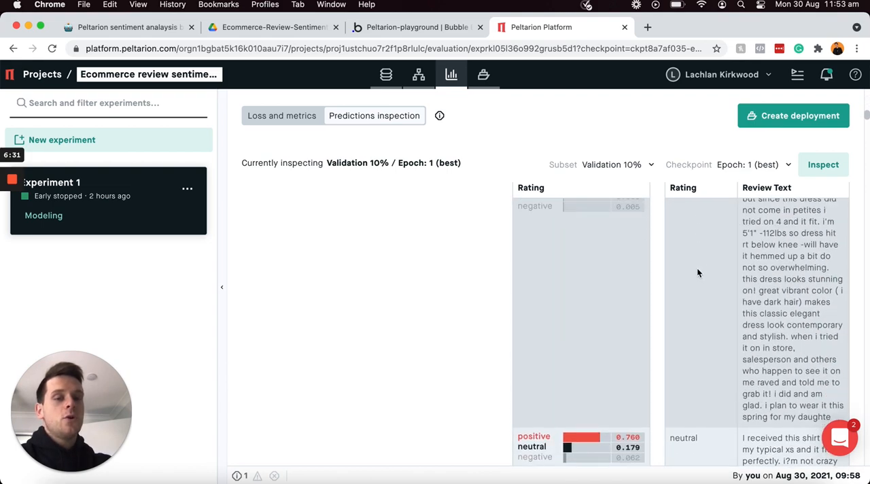
{"action": "scroll", "coordinate": [697, 273], "scroll_direction": "up", "scroll_amount": 10}
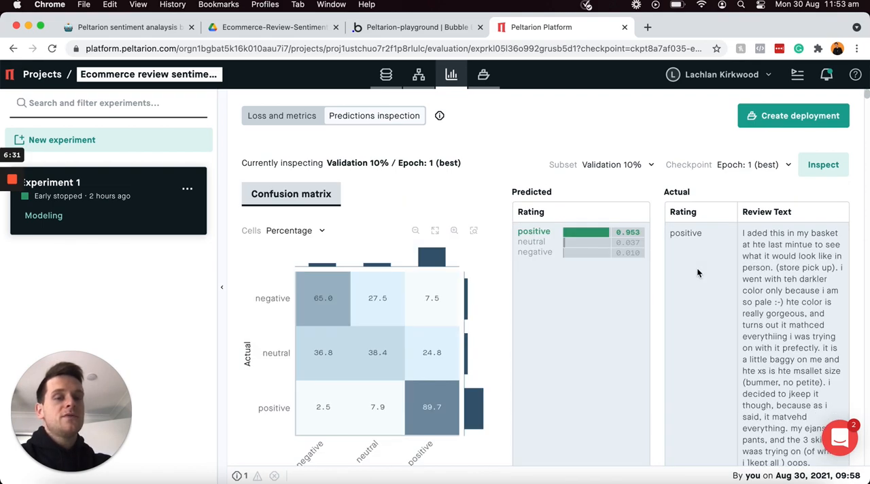
{"action": "left_click", "coordinate": [758, 166]}
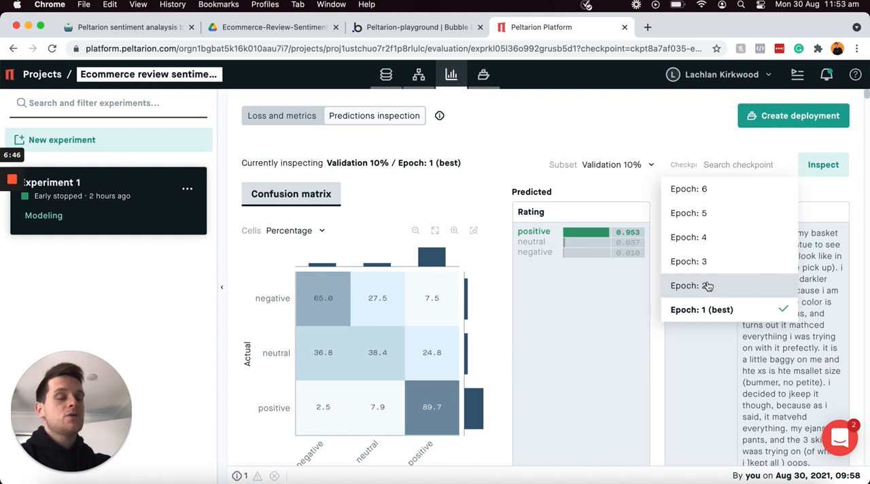
{"action": "left_click", "coordinate": [621, 185]}
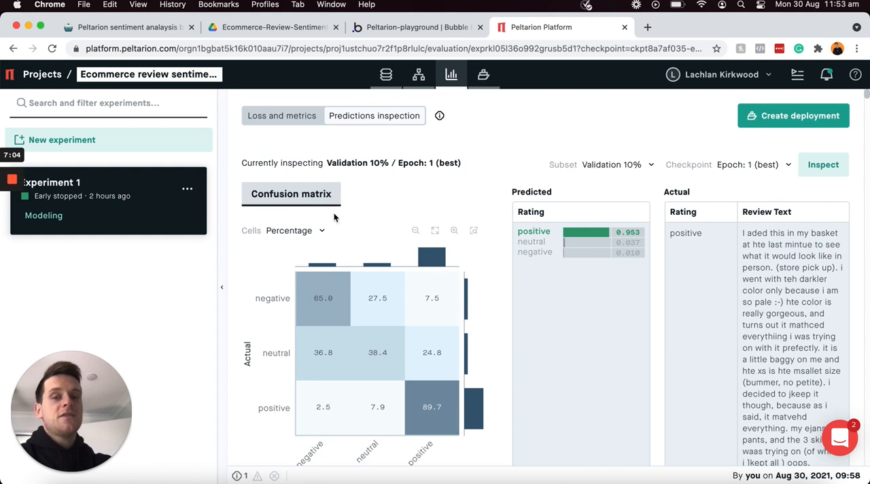
Step: Examine the confusion matrix's negative and neutral rows, checking the sample counts of their predicted rating cells
{"action": "scroll", "coordinate": [362, 231], "scroll_direction": "down", "scroll_amount": 1}
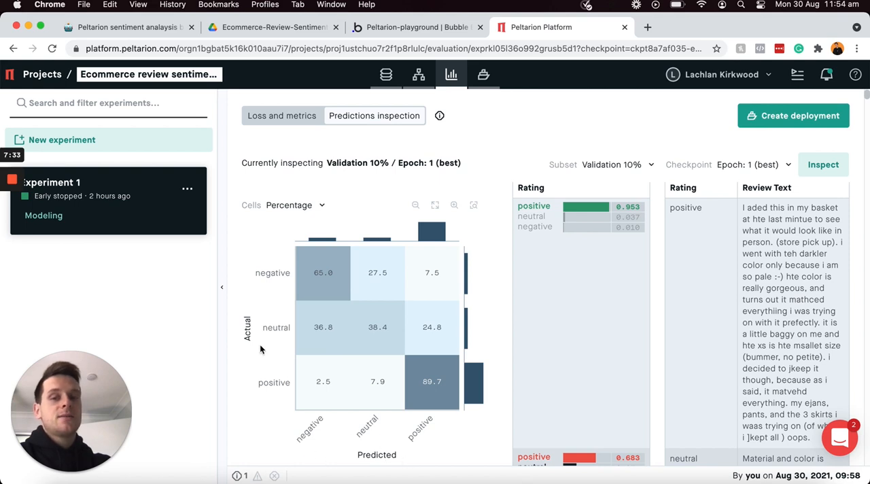
{"action": "mouse_move", "coordinate": [325, 267]}
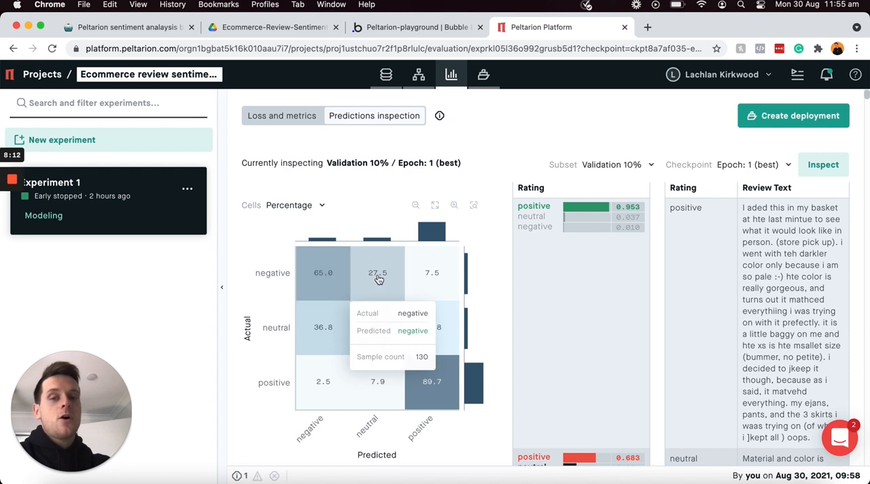
{"action": "mouse_move", "coordinate": [381, 277]}
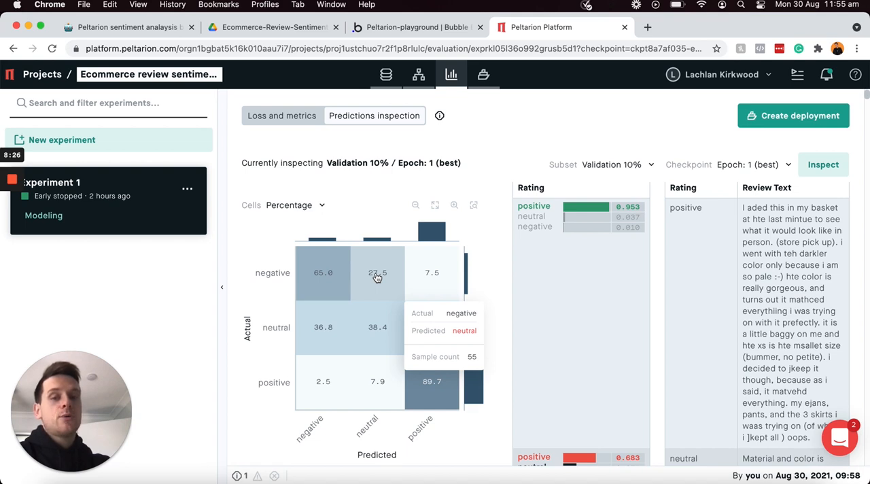
{"action": "mouse_move", "coordinate": [429, 278]}
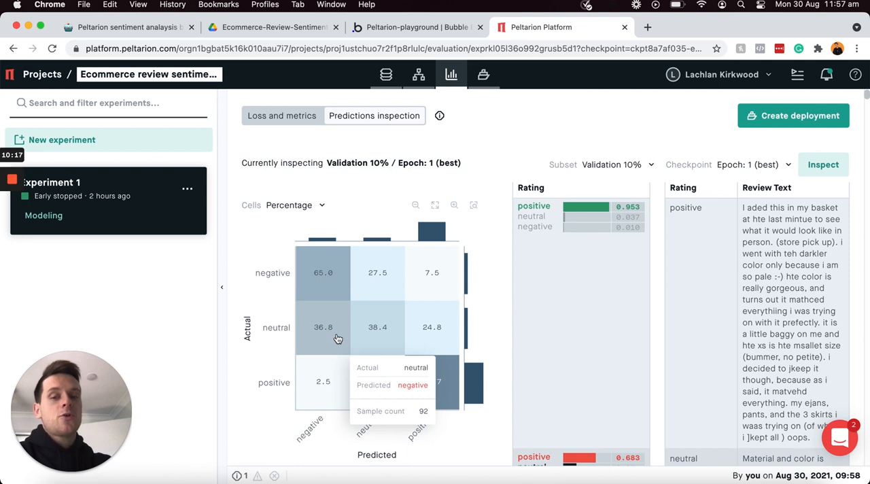
{"action": "mouse_move", "coordinate": [426, 335]}
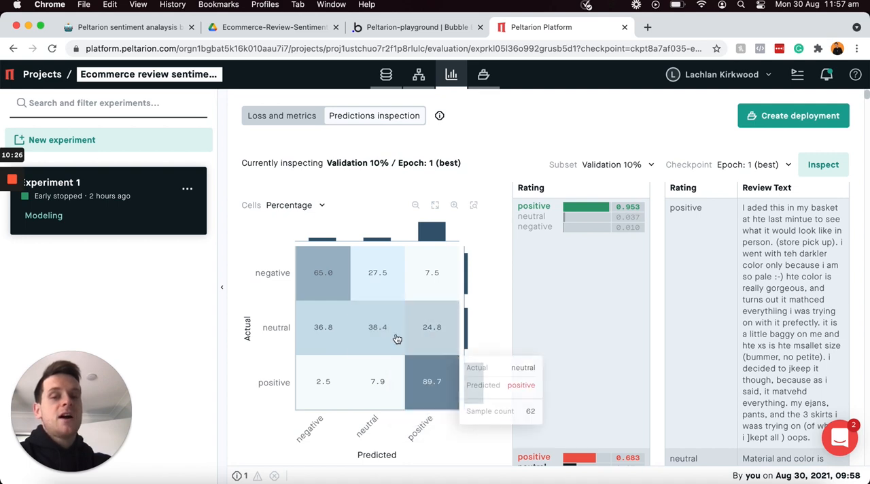
{"action": "mouse_move", "coordinate": [396, 339]}
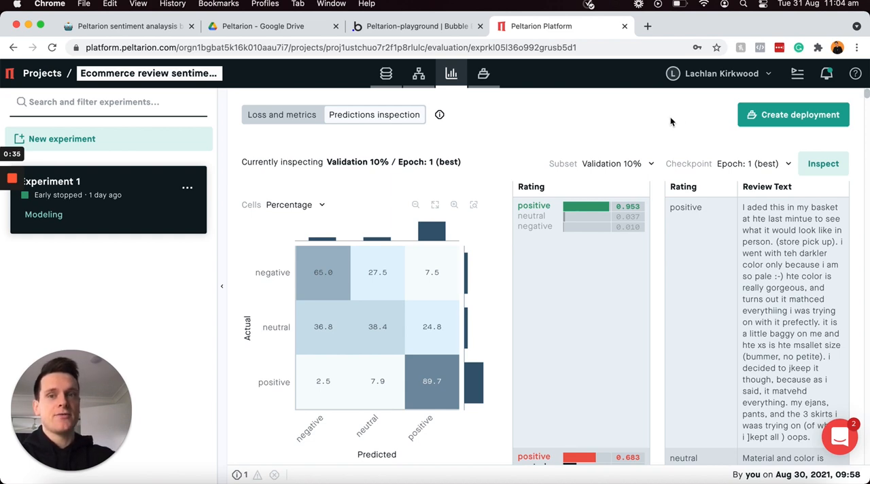
Step: Return to the loss and metrics view, plot Accuracy, and review the suggested tuning adjustments for Experiment 1 without running them
{"action": "left_click", "coordinate": [281, 116]}
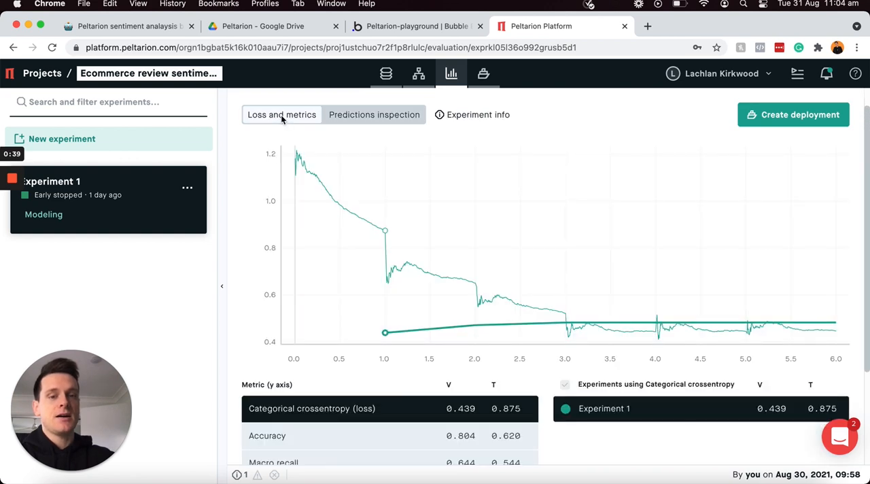
{"action": "left_click", "coordinate": [347, 438]}
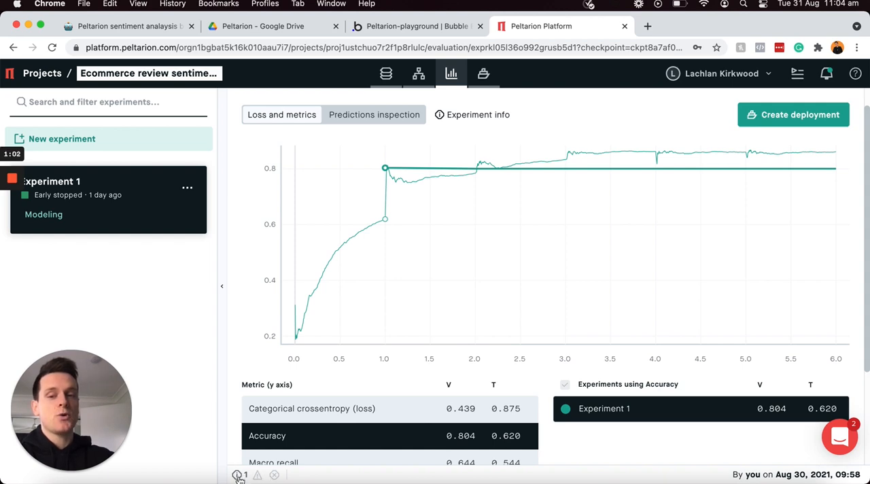
{"action": "left_click", "coordinate": [239, 475]}
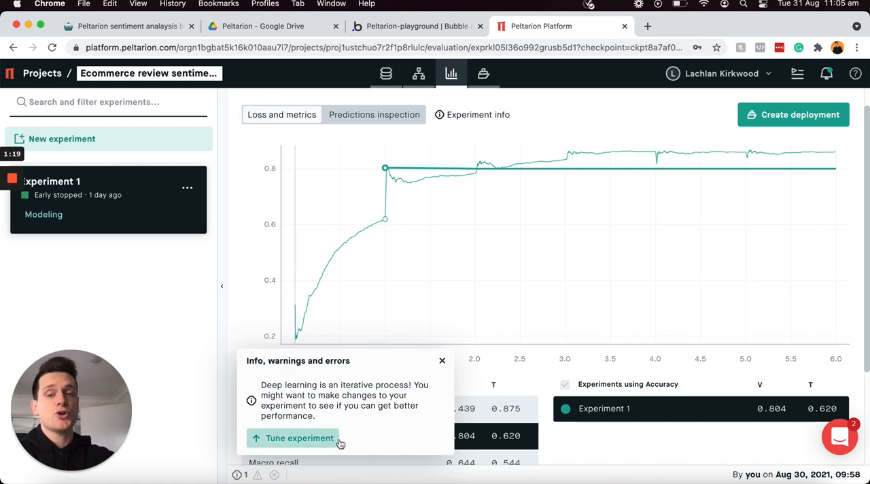
{"action": "left_click", "coordinate": [299, 437]}
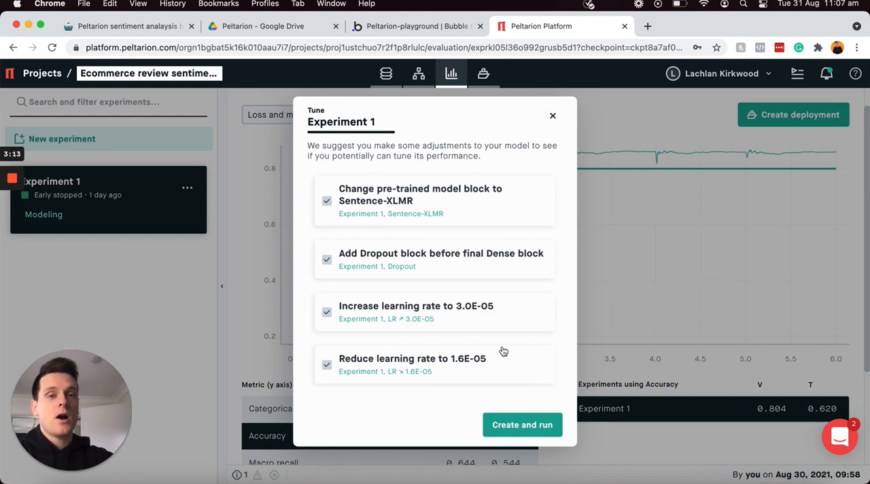
{"action": "left_click", "coordinate": [552, 116]}
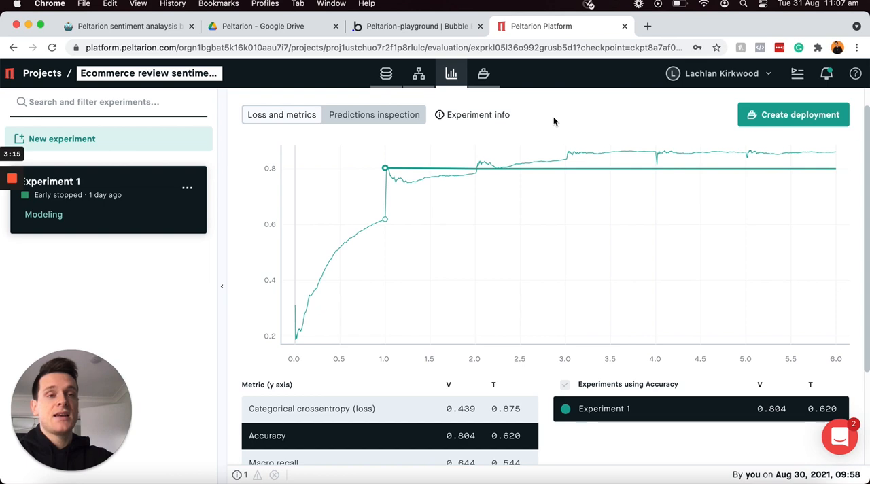
Step: Create a standard deployment of Experiment 1 using the Epoch: 1 (best) checkpoint
{"action": "left_click", "coordinate": [770, 121]}
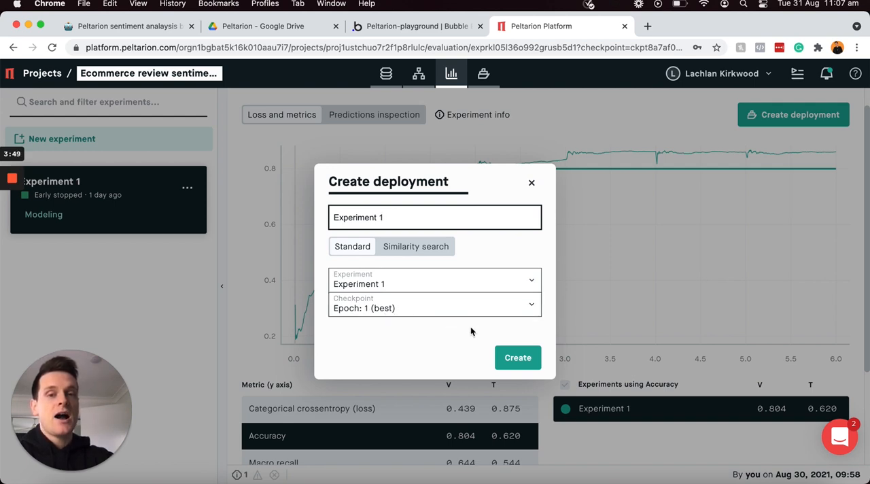
{"action": "left_click", "coordinate": [517, 360]}
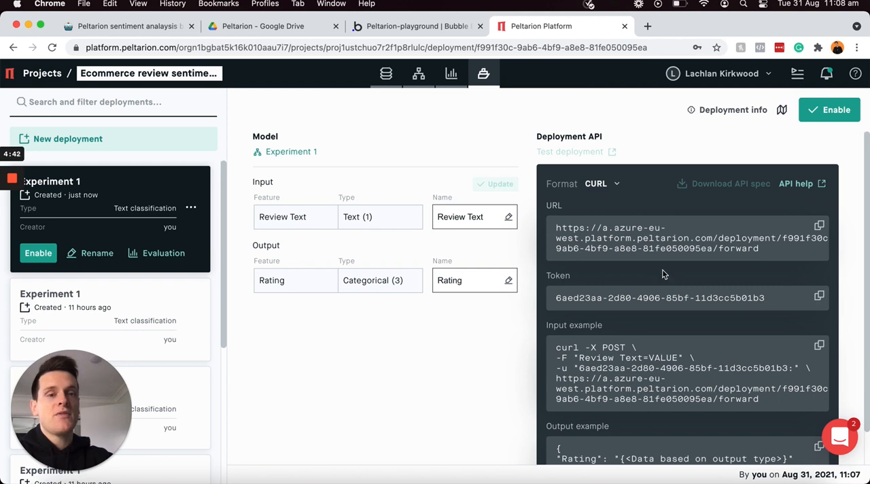
Step: Switch to the Notion build checklist and tick off Evaluating the model together with its three subtasks
{"action": "left_click", "coordinate": [171, 26]}
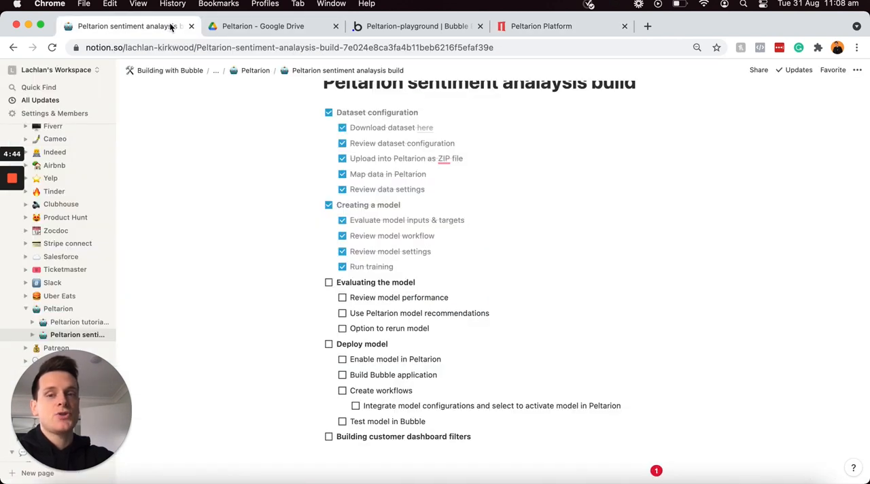
{"action": "left_click", "coordinate": [330, 283]}
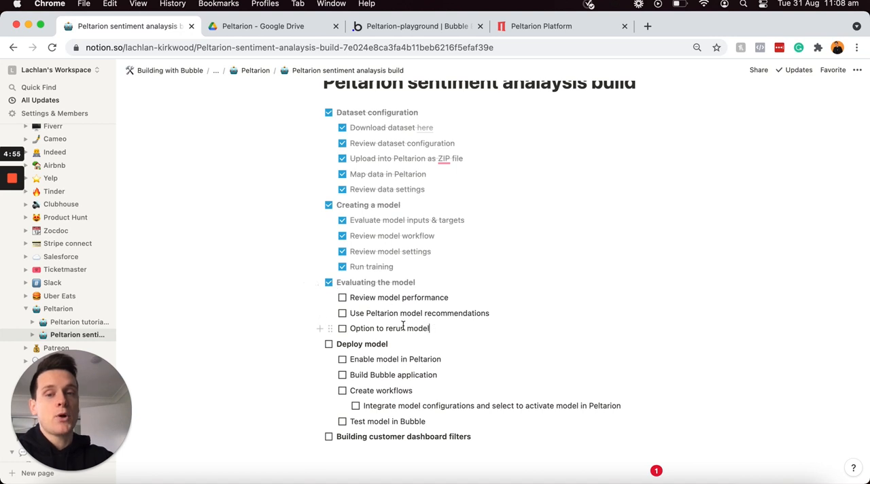
{"action": "left_click_drag", "start_coordinate": [429, 329], "coordinate": [377, 329]}
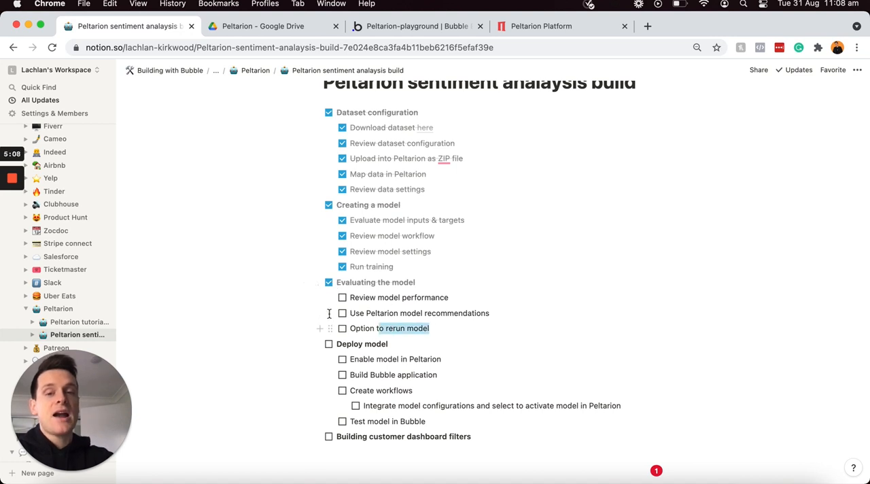
{"action": "left_click_drag", "start_coordinate": [329, 314], "coordinate": [327, 297]}
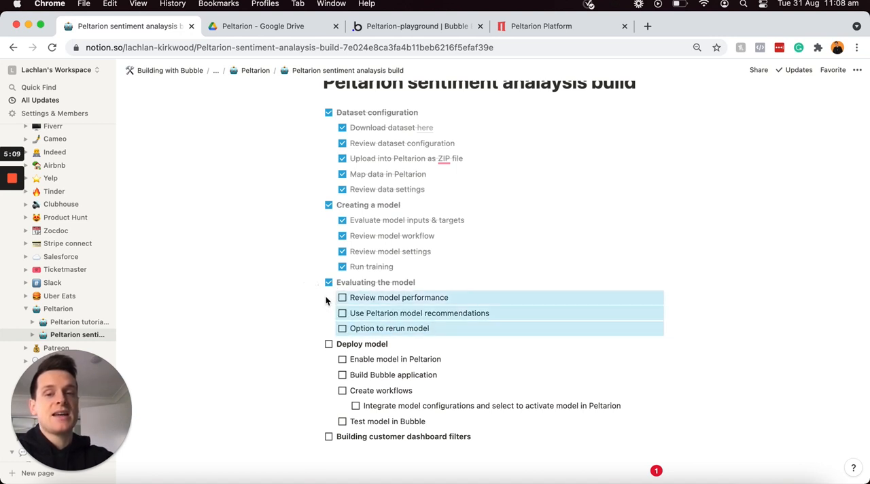
{"action": "left_click", "coordinate": [343, 300]}
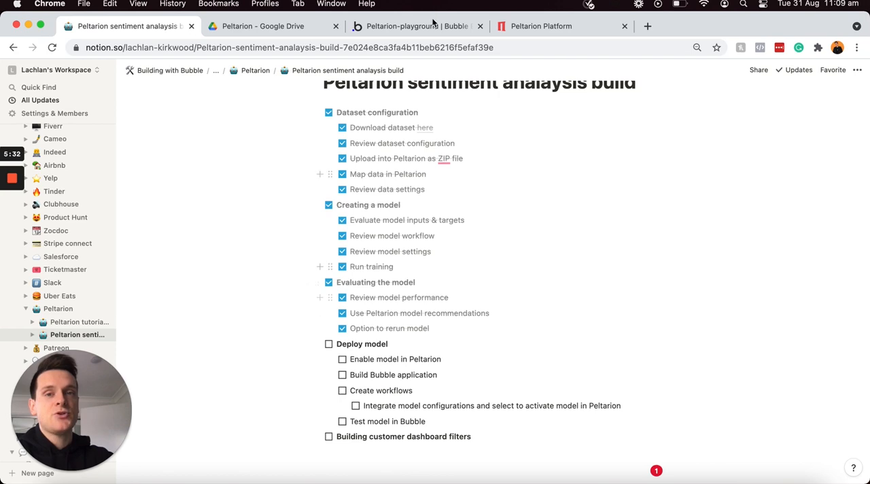
Step: Switch to the Peltarion-playground app in Bubble and review the details of the installed Peltarion plugin
{"action": "left_click", "coordinate": [433, 25]}
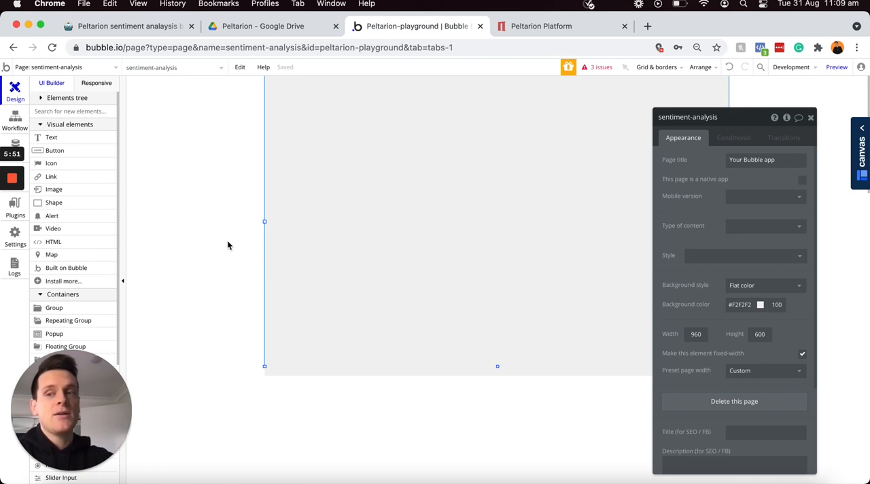
{"action": "left_click", "coordinate": [28, 219]}
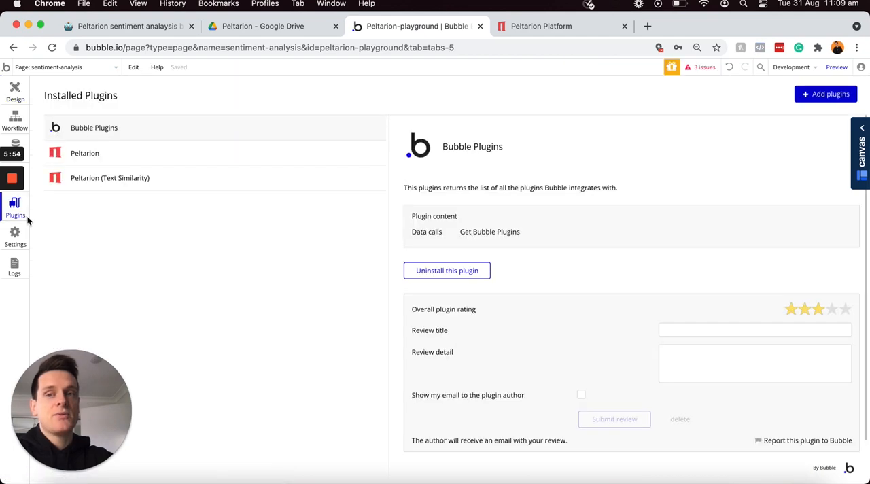
{"action": "left_click", "coordinate": [163, 159]}
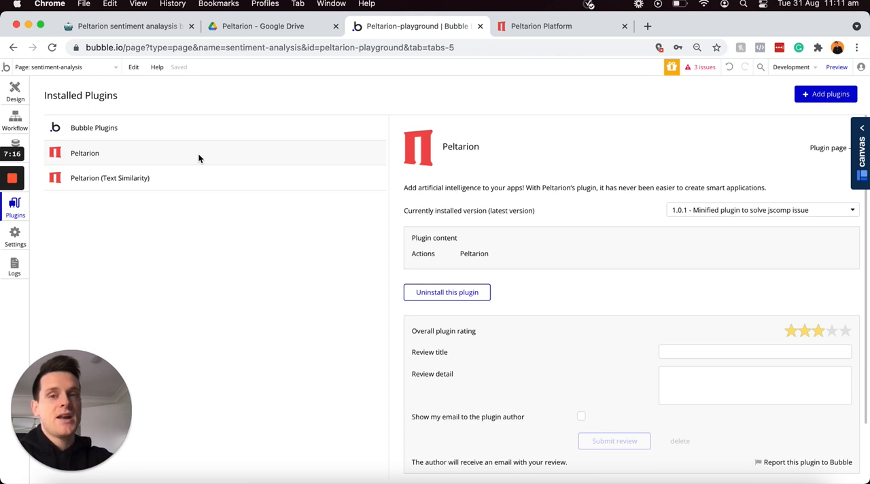
Step: Draw a wide Multiline Input element near the top of the sentiment-analysis page's design canvas
{"action": "left_click", "coordinate": [14, 90]}
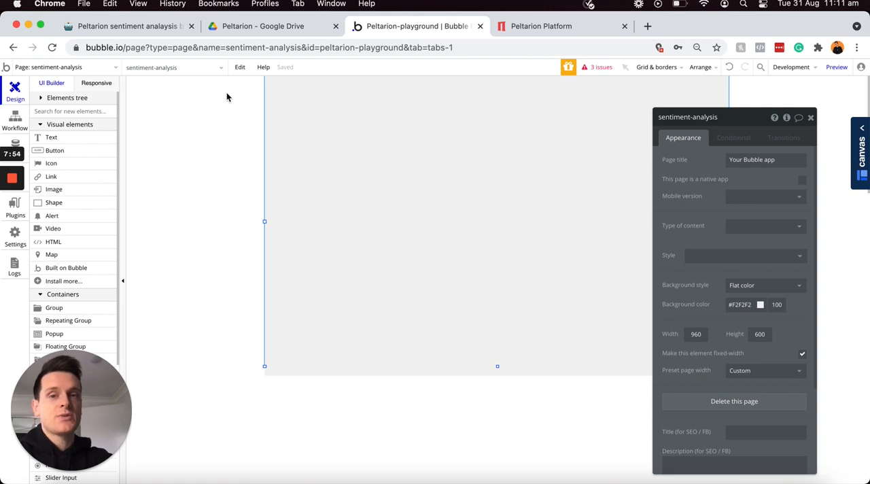
{"action": "scroll", "coordinate": [61, 191], "scroll_direction": "down", "scroll_amount": 5}
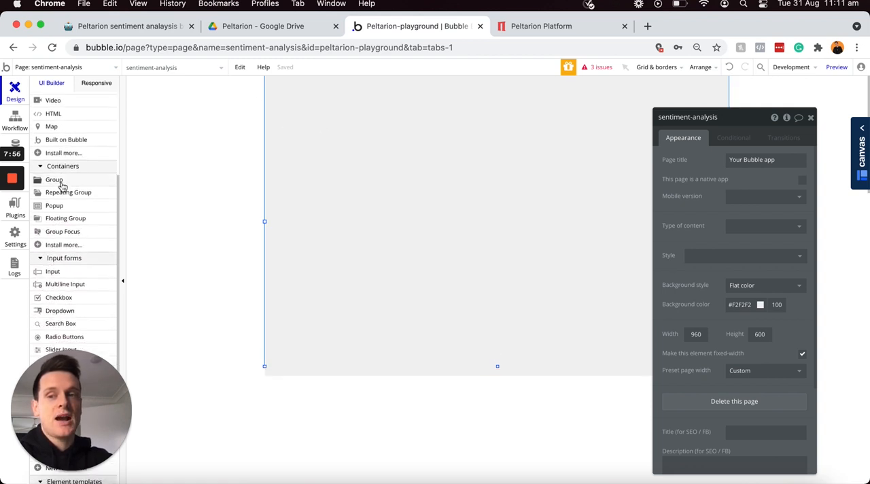
{"action": "mouse_move", "coordinate": [64, 255]}
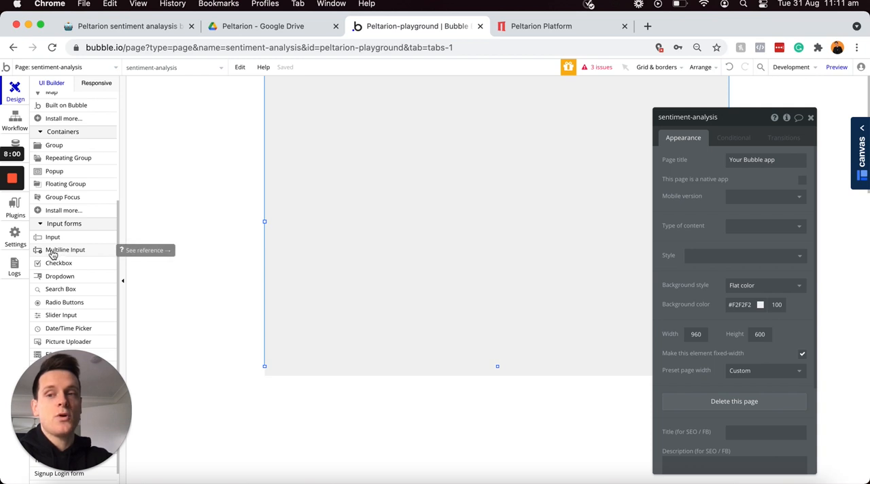
{"action": "left_click", "coordinate": [53, 254]}
{"action": "mouse_move", "coordinate": [300, 96]}
{"action": "left_mouse_down"}
{"action": "mouse_move", "coordinate": [466, 126]}
{"action": "mouse_move", "coordinate": [600, 123]}
{"action": "mouse_move", "coordinate": [523, 125]}
{"action": "left_mouse_up"}
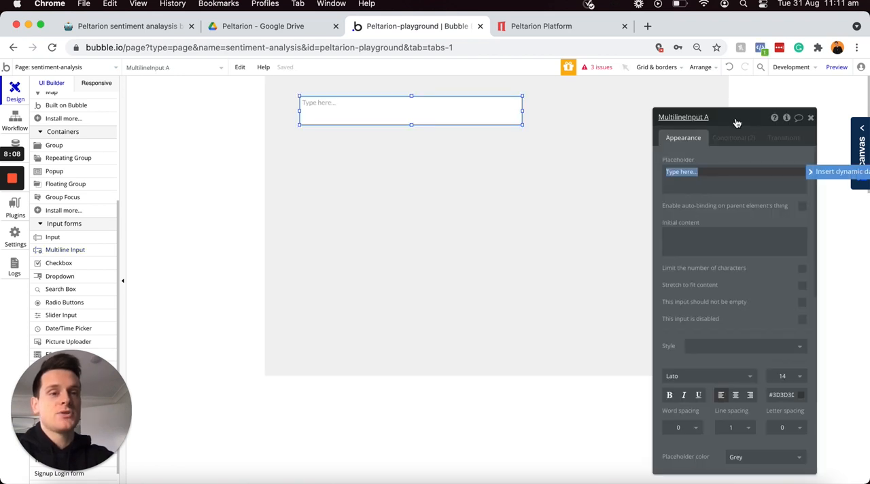
Step: Rename the multiline input to "MultilineInput - Review" and widen it across the page
{"action": "left_click", "coordinate": [735, 119]}
{"action": "key", "text": "BackSpace"}
{"action": "key", "text": "BackSpace"}
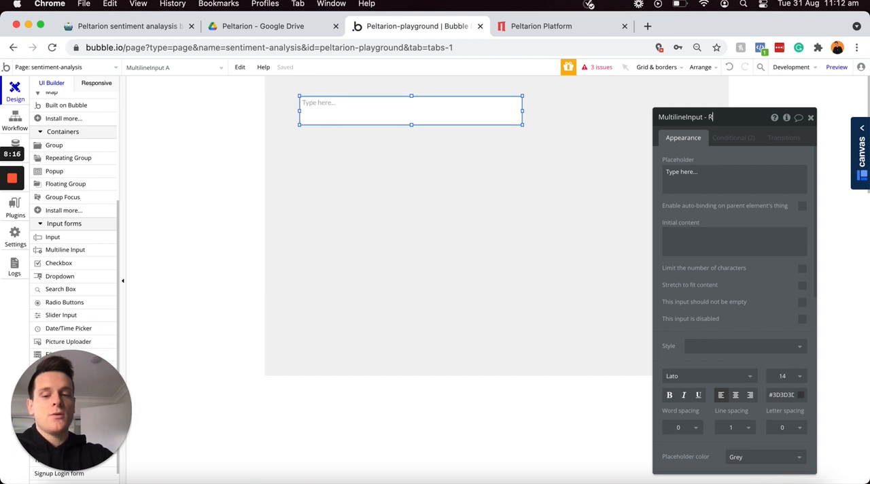
{"action": "type", "text": "ew"}
{"action": "left_click_drag", "start_coordinate": [523, 125], "coordinate": [573, 124]}
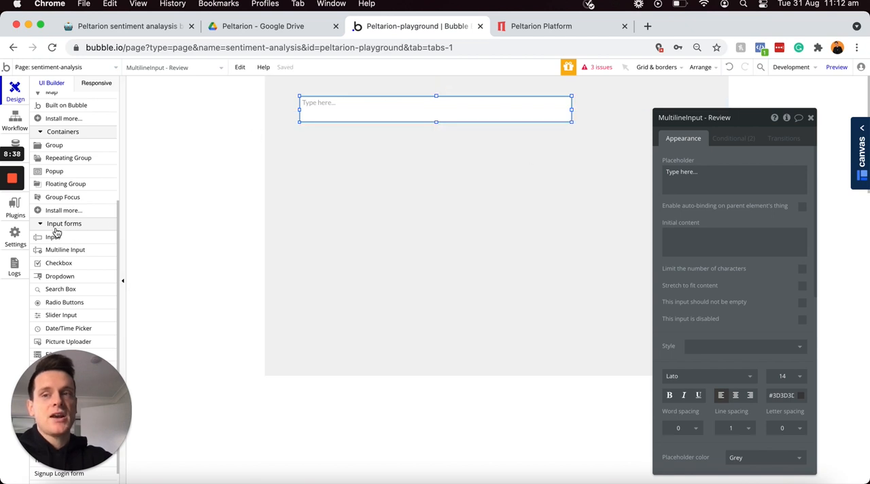
Step: Draw a text element about 213 by 24 px just above the review input and set its text to "Add a review"
{"action": "scroll", "coordinate": [57, 233], "scroll_direction": "up", "scroll_amount": 5}
{"action": "left_click", "coordinate": [68, 138]}
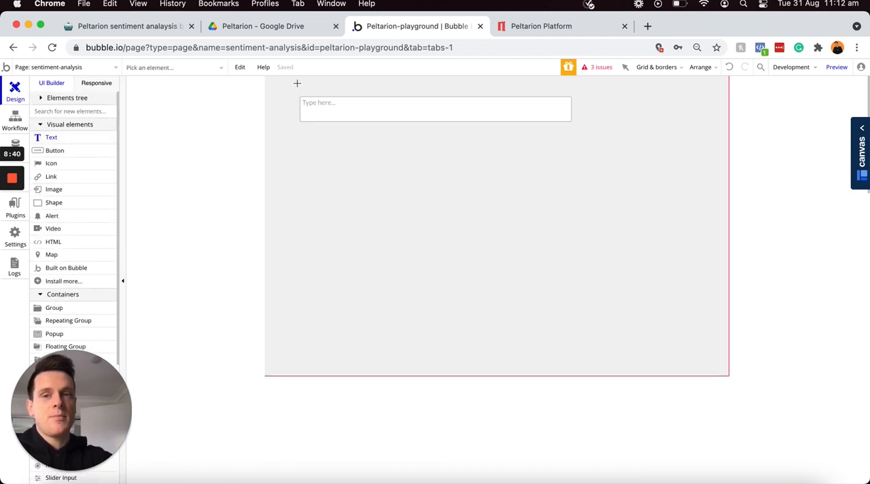
{"action": "left_click_drag", "start_coordinate": [302, 83], "coordinate": [402, 94]}
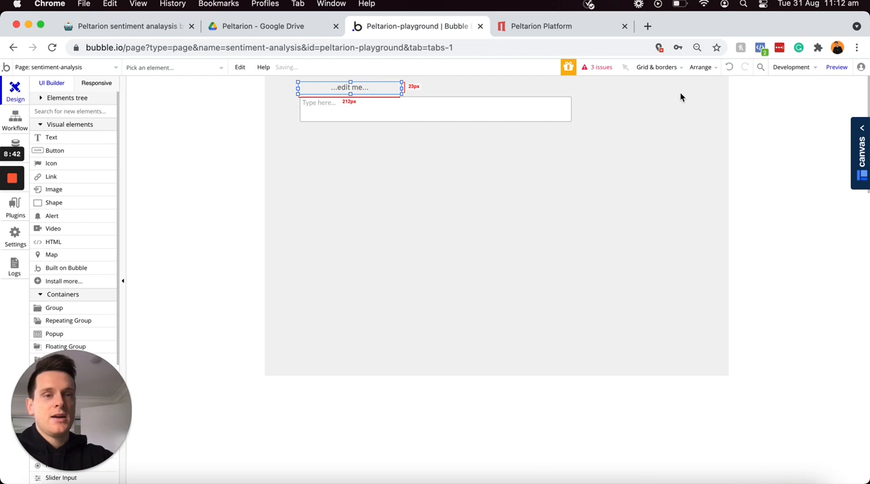
{"action": "type", "text": "Add"}
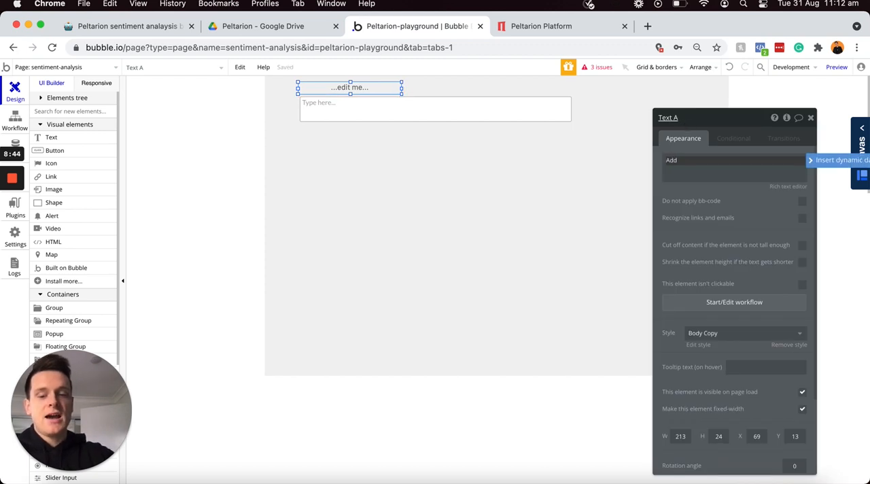
{"action": "type", "text": " a review"}
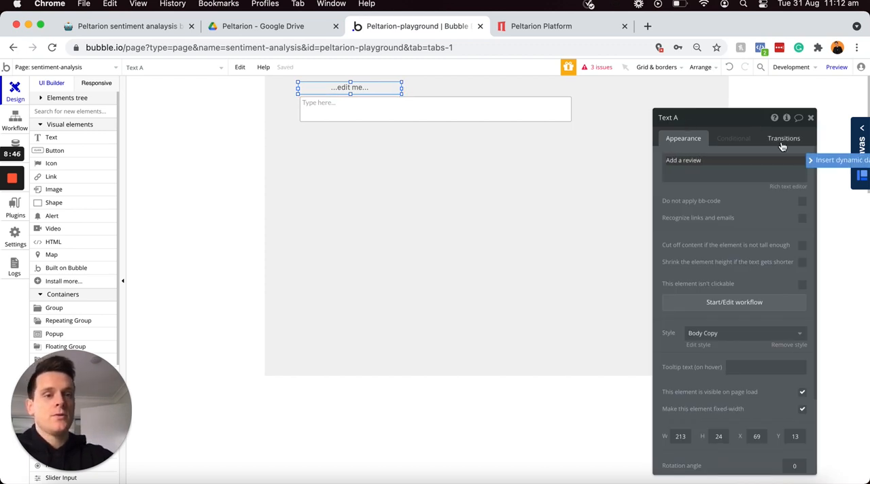
Step: Make the "Add a review" label bold in the rich text editor and apply the Body style to it
{"action": "left_click", "coordinate": [793, 191]}
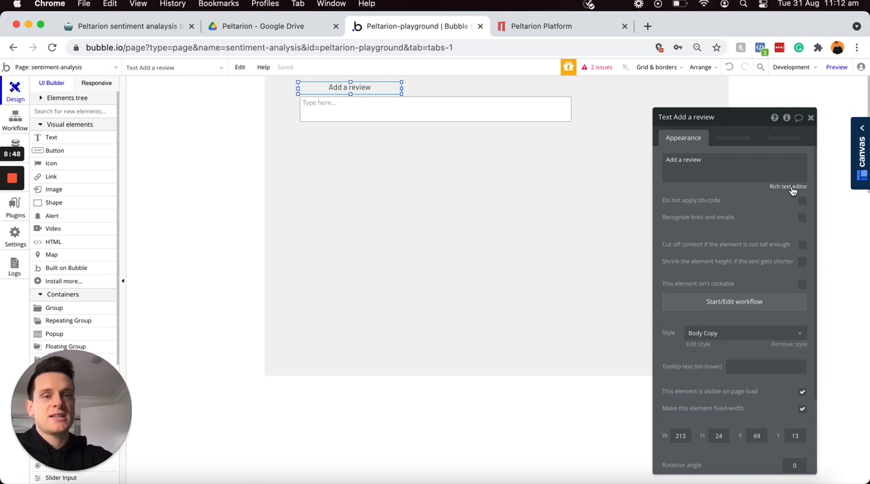
{"action": "left_click", "coordinate": [791, 187]}
{"action": "key", "text": "super+a"}
{"action": "key", "text": "super+b"}
{"action": "left_click", "coordinate": [427, 289]}
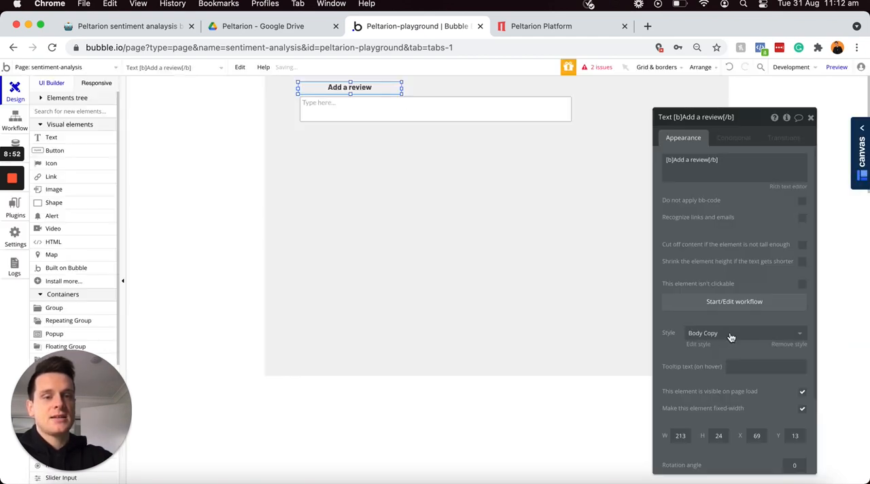
{"action": "left_click", "coordinate": [692, 333]}
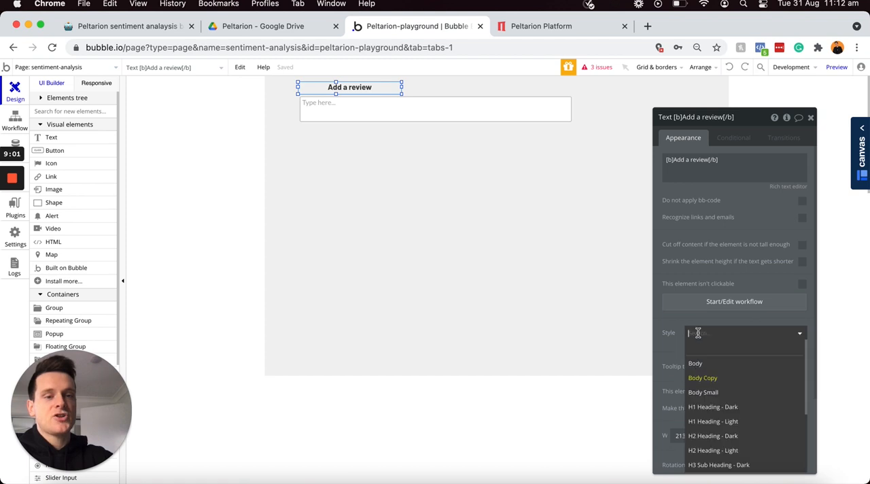
{"action": "left_click", "coordinate": [708, 368]}
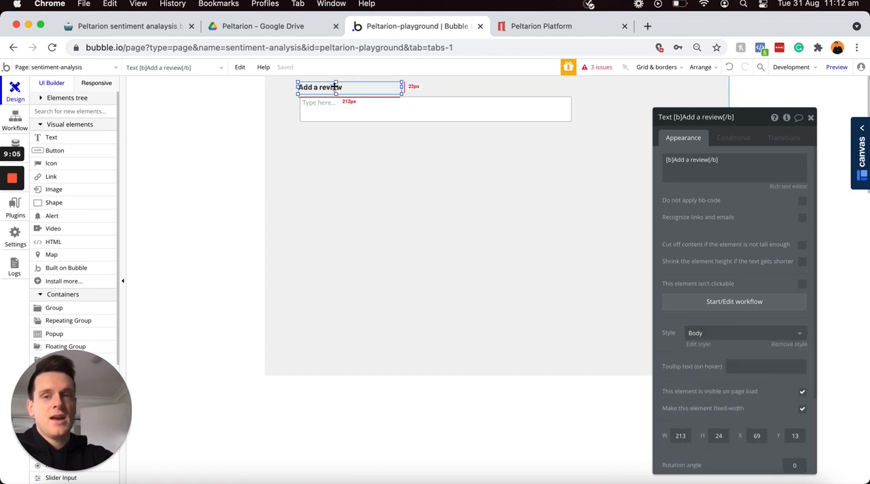
Step: Nudge the "Add a review" label to X 75, Y 16 and make the review input slightly taller
{"action": "key", "text": "Right"}
{"action": "key", "text": "Right"}
{"action": "key", "text": "Right"}
{"action": "key", "text": "Right"}
{"action": "key", "text": "Right"}
{"action": "key", "text": "Right"}
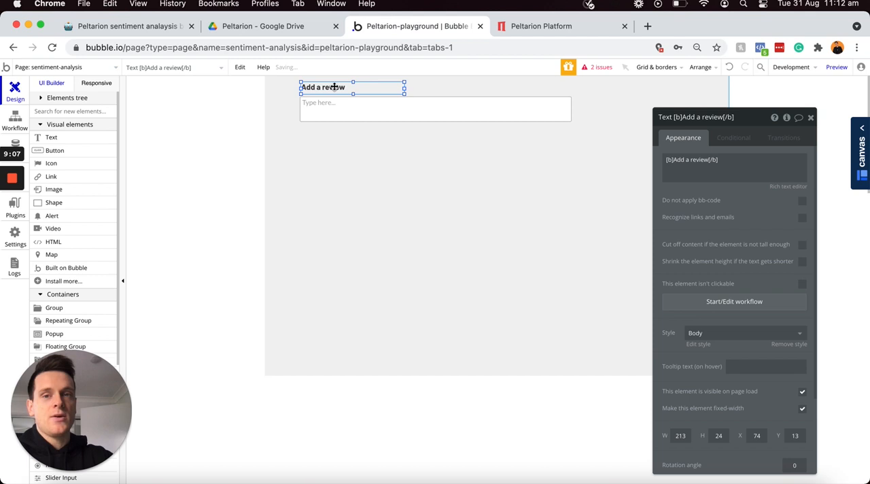
{"action": "key", "text": "Down"}
{"action": "key", "text": "Down"}
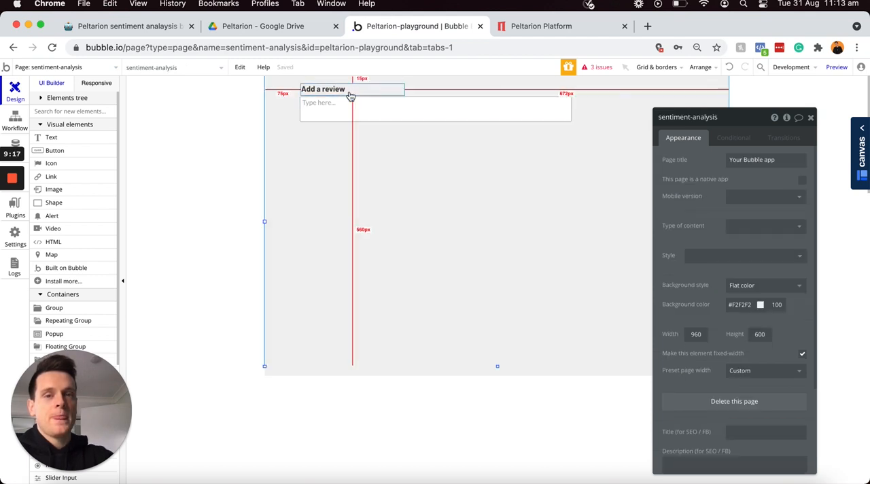
{"action": "left_click", "coordinate": [439, 119]}
{"action": "left_click_drag", "start_coordinate": [437, 123], "coordinate": [437, 130]}
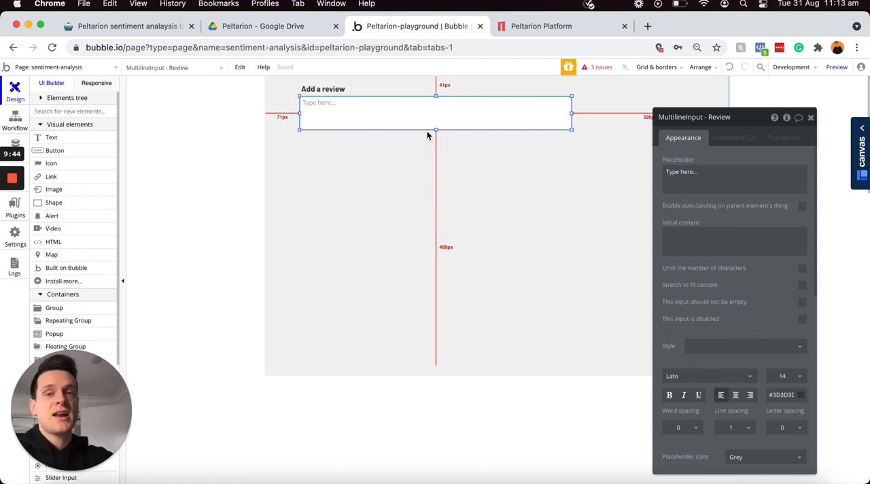
Step: Duplicate the "Add a review" label and place the copy below the review input at X 72, Y 135
{"action": "left_click", "coordinate": [330, 91]}
{"action": "key", "text": "super+c"}
{"action": "key", "text": "super+v"}
{"action": "left_click_drag", "start_coordinate": [333, 91], "coordinate": [331, 143]}
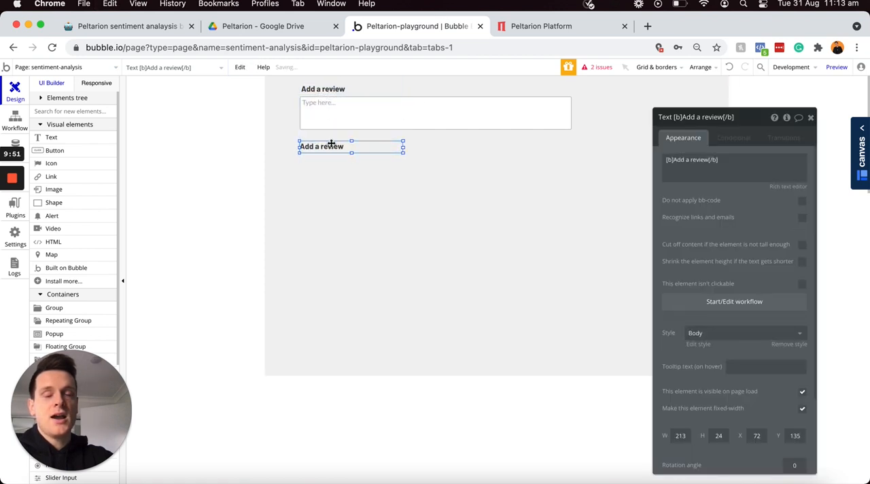
Step: Change the copied label's text to bold "Name" and narrow it to about 92 px
{"action": "left_click", "coordinate": [706, 159]}
{"action": "left_click", "coordinate": [709, 160]}
{"action": "key", "text": "BackSpace"}
{"action": "key", "text": "BackSpace"}
{"action": "key", "text": "BackSpace"}
{"action": "key", "text": "BackSpace"}
{"action": "key", "text": "BackSpace"}
{"action": "key", "text": "BackSpace"}
{"action": "key", "text": "BackSpace"}
{"action": "key", "text": "BackSpace"}
{"action": "key", "text": "BackSpace"}
{"action": "key", "text": "BackSpace"}
{"action": "key", "text": "BackSpace"}
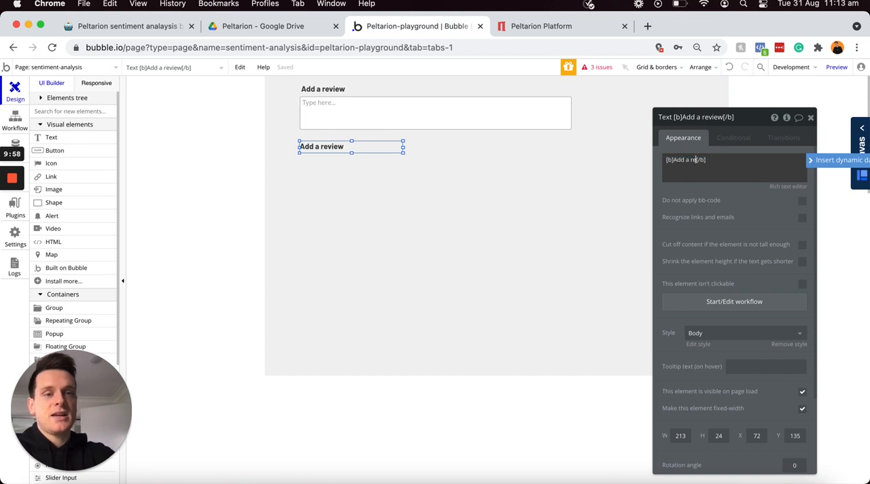
{"action": "type", "text": "Name"}
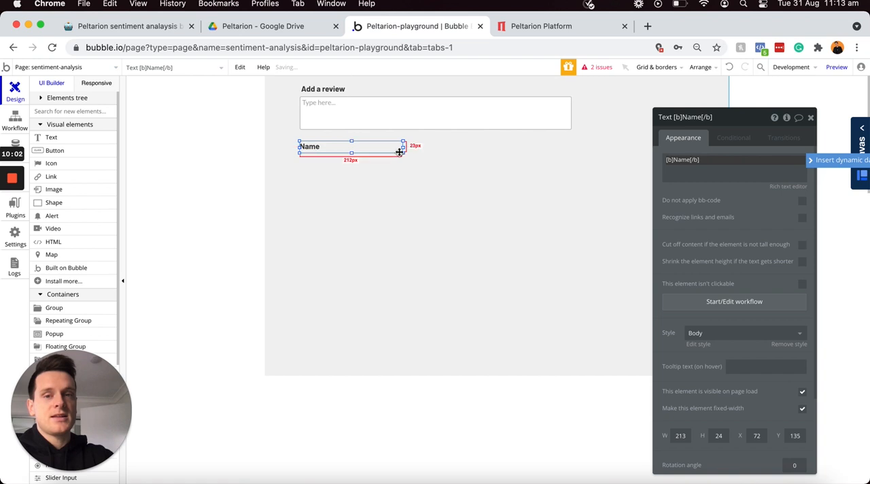
{"action": "left_click_drag", "start_coordinate": [403, 147], "coordinate": [345, 147]}
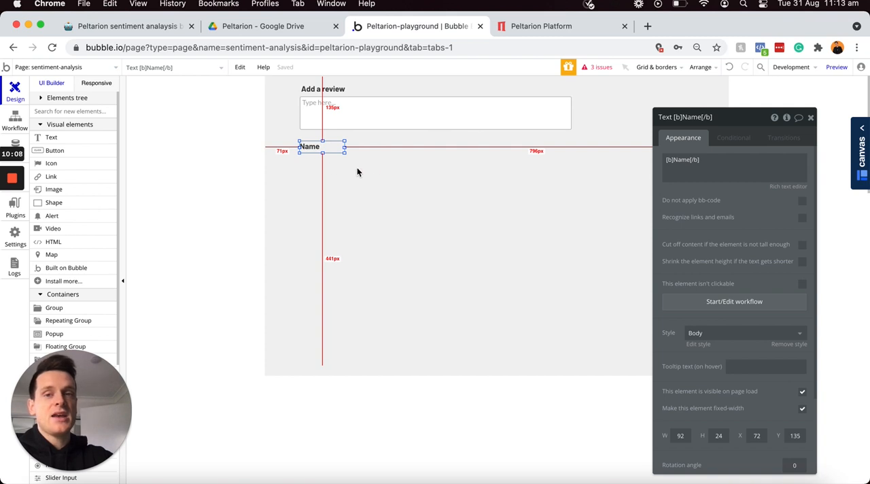
Step: Draw an Input element about 251 by 44 px directly under the Name label and name it "Input - Customer-name"
{"action": "scroll", "coordinate": [57, 173], "scroll_direction": "down", "scroll_amount": 5}
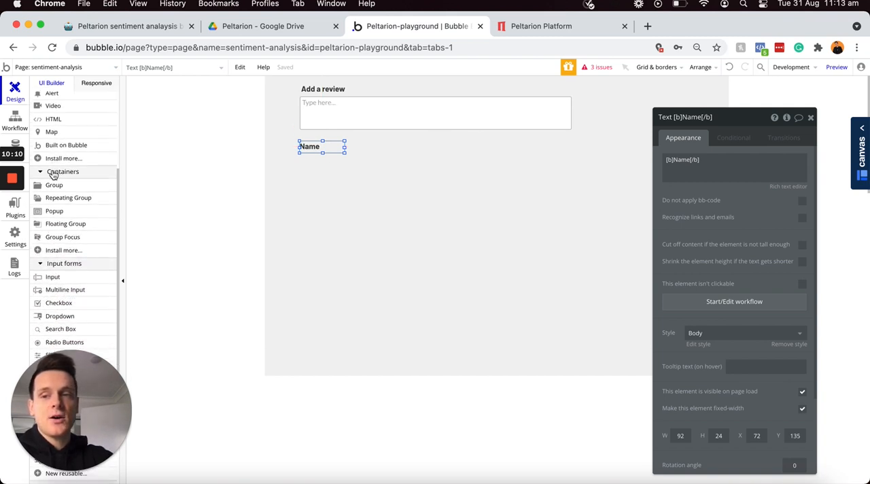
{"action": "left_click", "coordinate": [53, 234]}
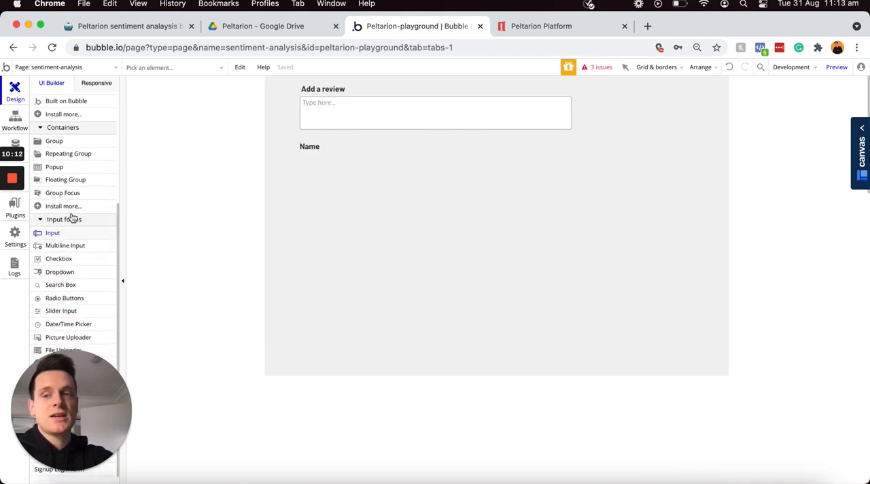
{"action": "mouse_move", "coordinate": [300, 153]}
{"action": "left_mouse_down"}
{"action": "mouse_move", "coordinate": [388, 157]}
{"action": "mouse_move", "coordinate": [394, 178]}
{"action": "mouse_move", "coordinate": [422, 176]}
{"action": "left_mouse_up"}
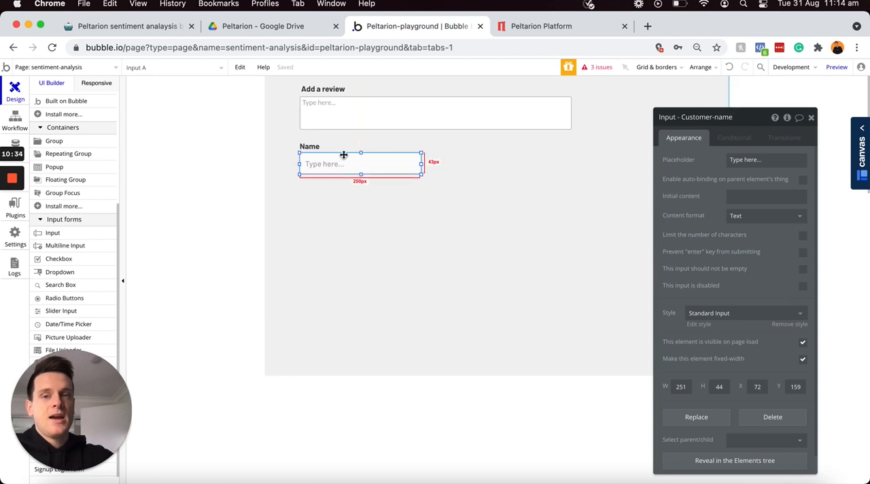
Step: Duplicate the Name label together with its input and place the copies beside the originals
{"action": "left_click", "coordinate": [331, 148], "text": "shift"}
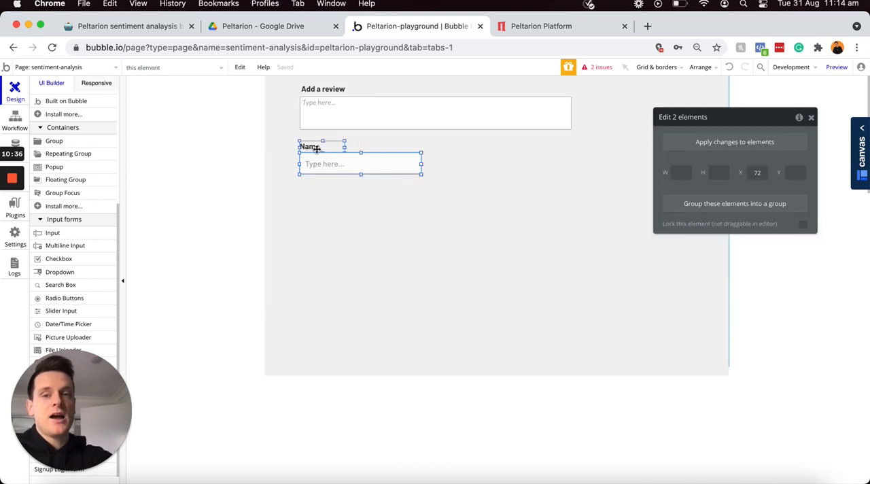
{"action": "key", "text": "super+c"}
{"action": "key", "text": "super+v"}
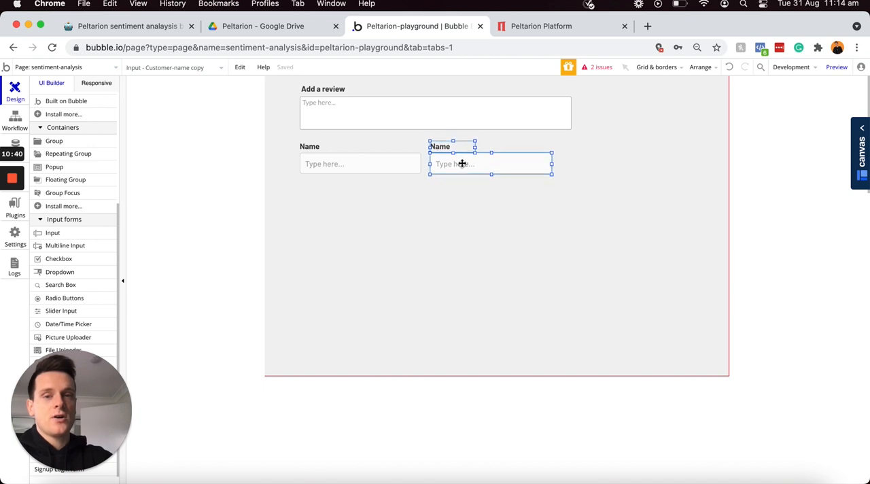
{"action": "left_click", "coordinate": [461, 164]}
{"action": "left_click", "coordinate": [460, 208]}
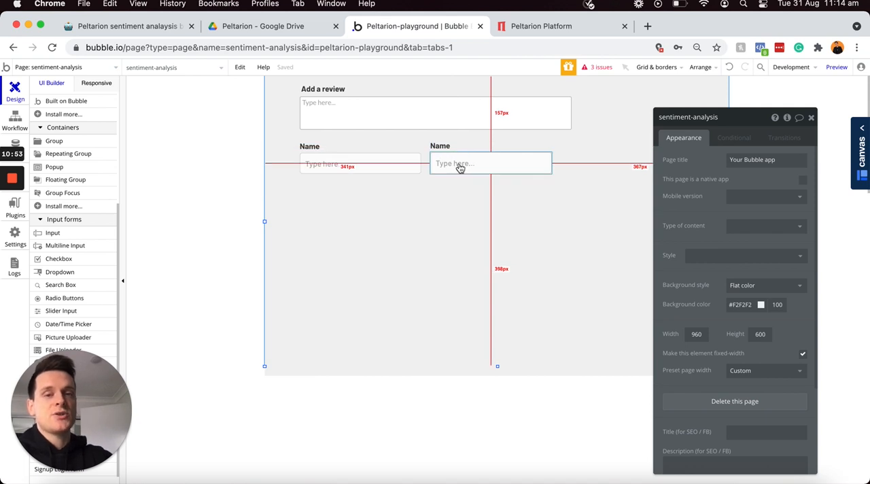
Step: Rename the copied input to "Input - Order-number" and set its content format to Integer
{"action": "left_click", "coordinate": [459, 164]}
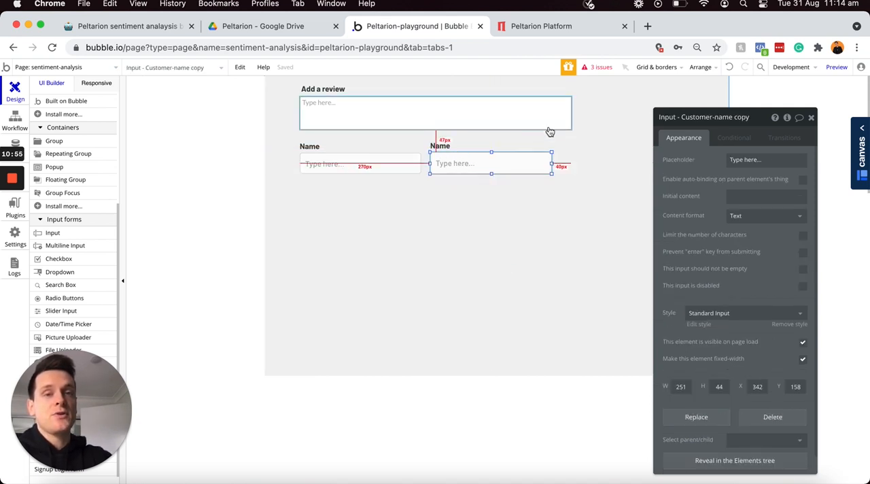
{"action": "left_click", "coordinate": [681, 117]}
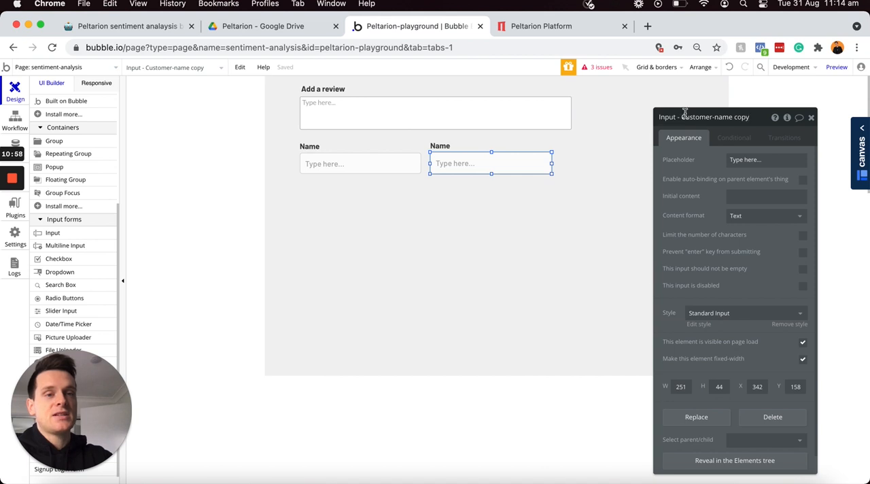
{"action": "key", "text": "super+a"}
{"action": "type", "text": "C"}
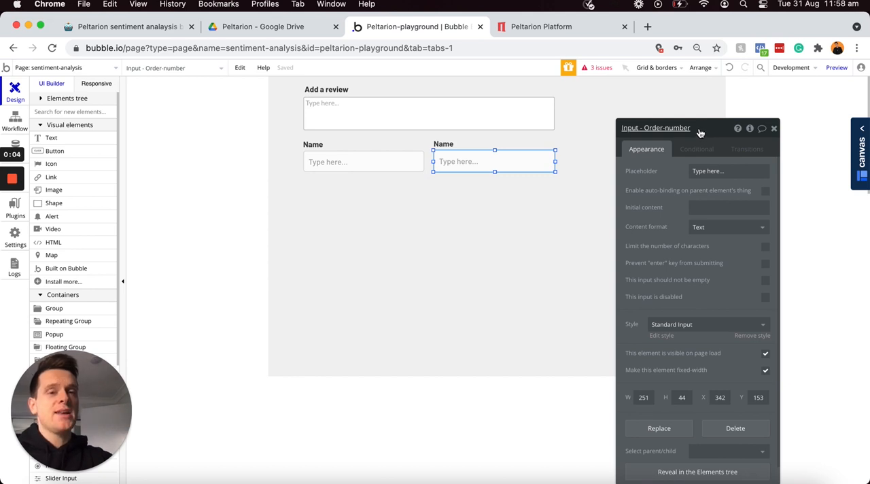
{"action": "left_click", "coordinate": [709, 234]}
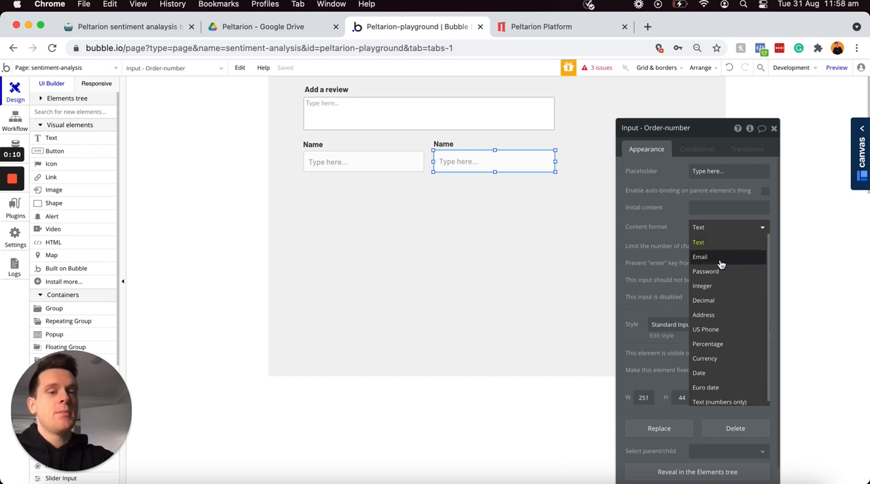
{"action": "left_click", "coordinate": [716, 287]}
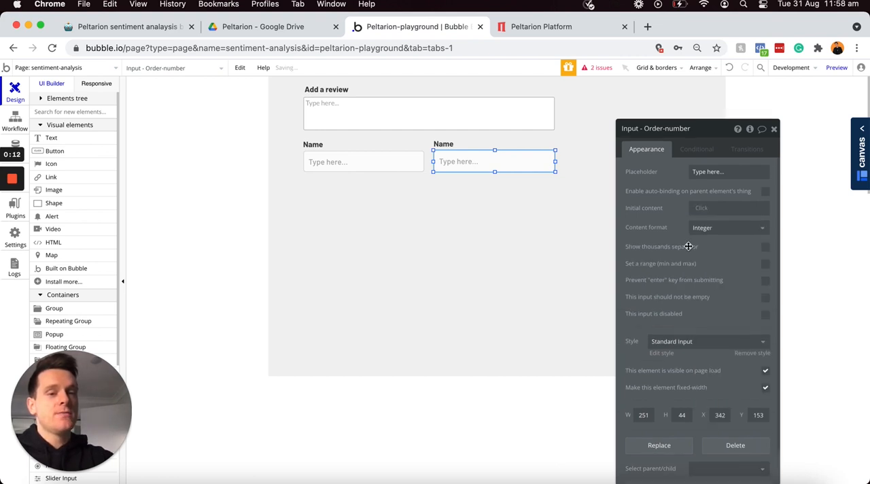
Step: Replace the text of the Name label above the order-number input with "Order number"
{"action": "left_click", "coordinate": [452, 148]}
{"action": "triple_click", "coordinate": [666, 175]}
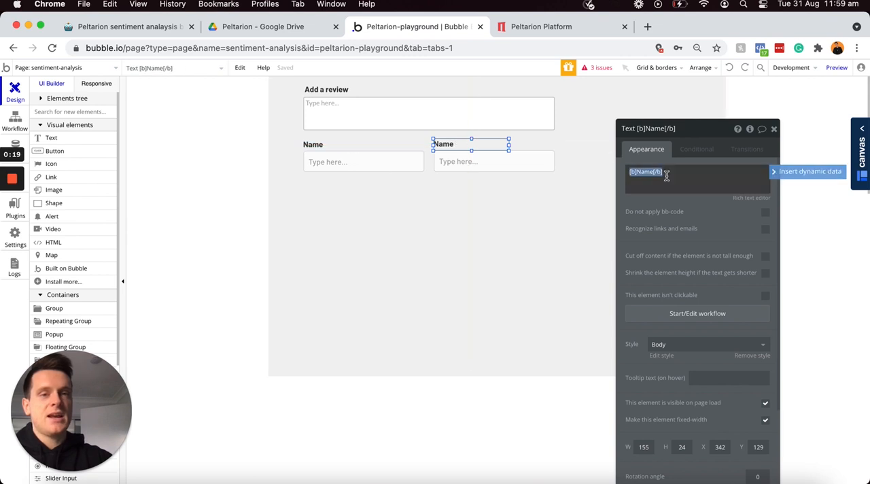
{"action": "type", "text": "Order"}
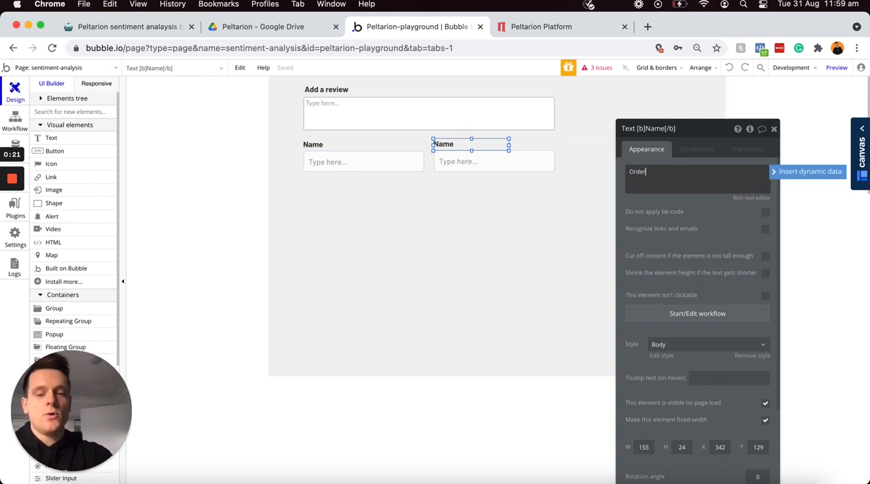
{"action": "type", "text": " number"}
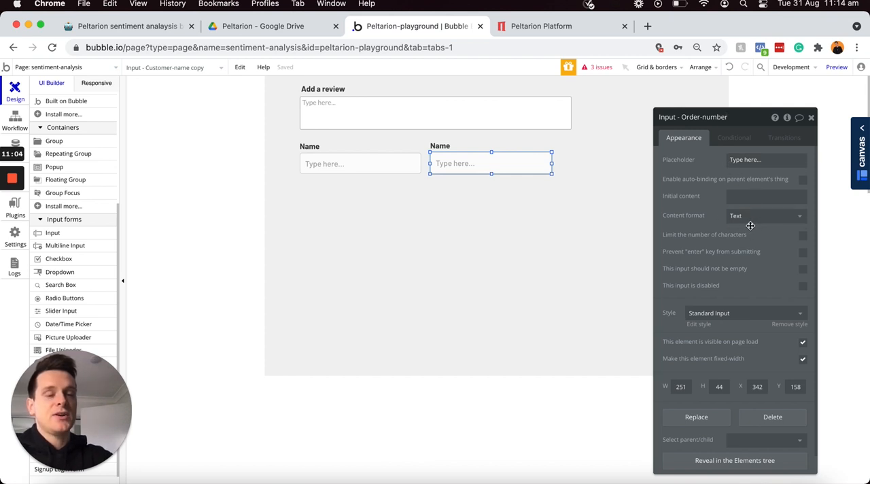
Step: Set the label above the order-number input to "Order number" and make it bold in the rich text editor
{"action": "left_click", "coordinate": [446, 145]}
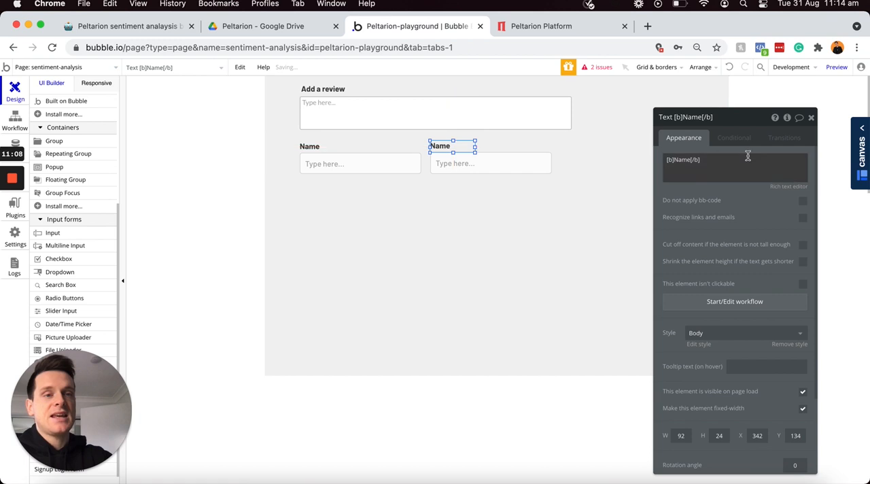
{"action": "triple_click", "coordinate": [700, 159]}
{"action": "type", "text": "Order number"}
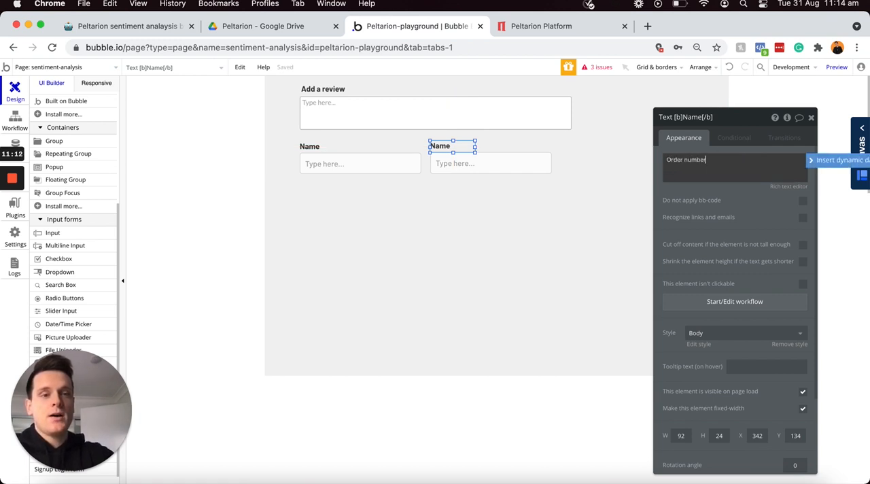
{"action": "left_click", "coordinate": [786, 185]}
{"action": "key", "text": "super+a"}
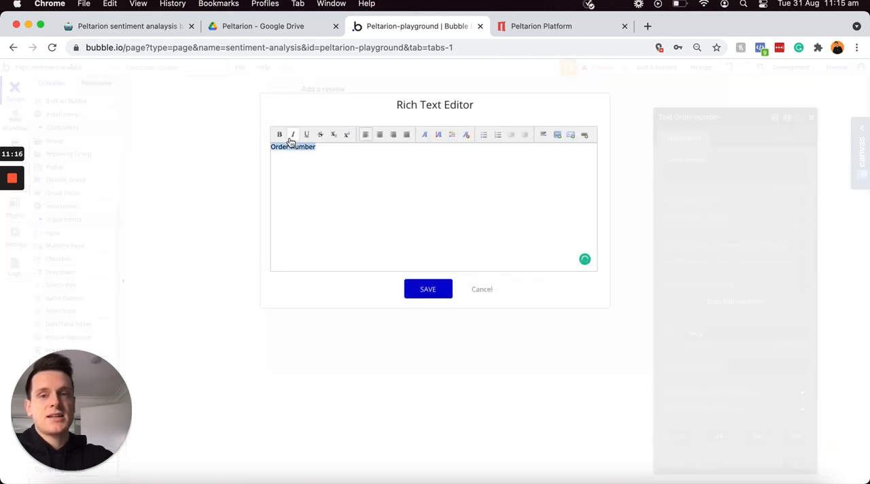
{"action": "left_click", "coordinate": [279, 135]}
{"action": "left_click", "coordinate": [428, 289]}
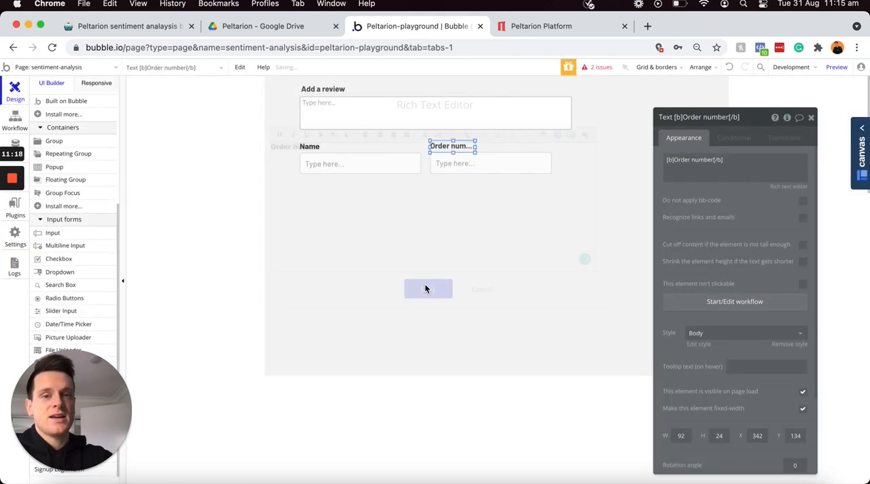
Step: Widen the Order number label to about 155 px and narrow the review input to align with the order-number input's outer edge
{"action": "left_click_drag", "start_coordinate": [474, 146], "coordinate": [509, 147]}
{"action": "left_click", "coordinate": [548, 110]}
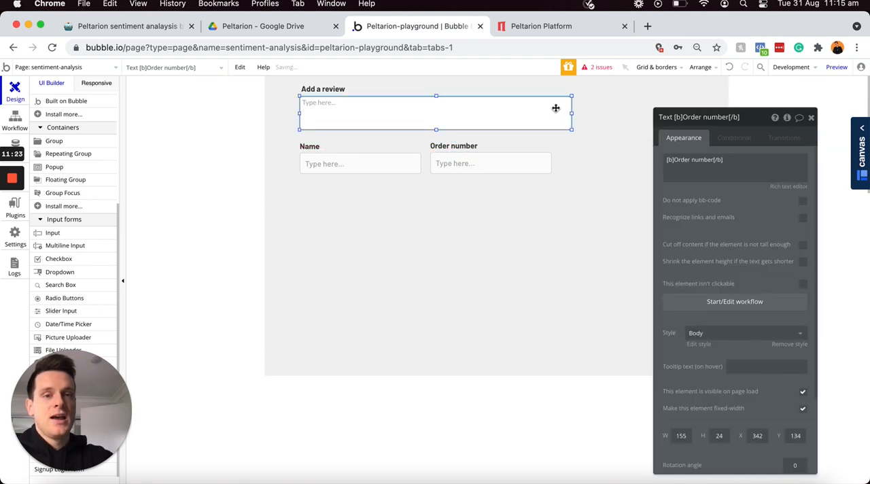
{"action": "left_click_drag", "start_coordinate": [573, 114], "coordinate": [551, 114]}
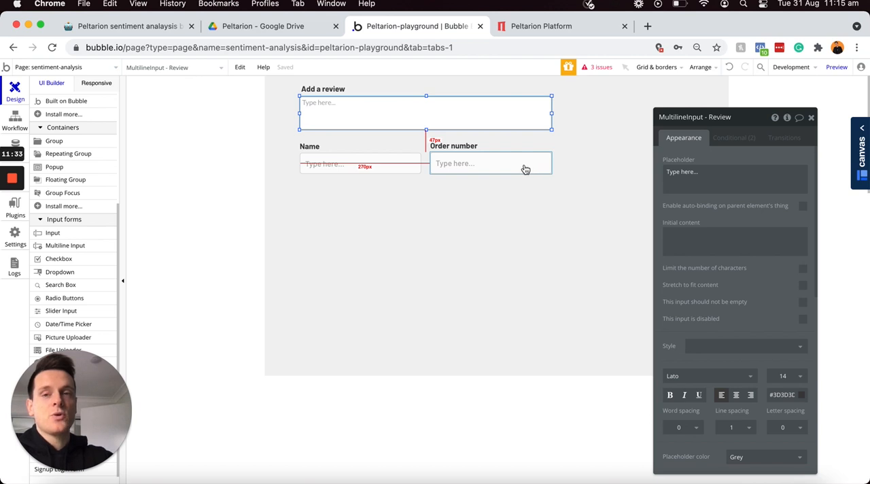
Step: Add a button about 170 by 40 px below the Name input, label it "Submit" and align it with the input's edge
{"action": "scroll", "coordinate": [63, 204], "scroll_direction": "up", "scroll_amount": 5}
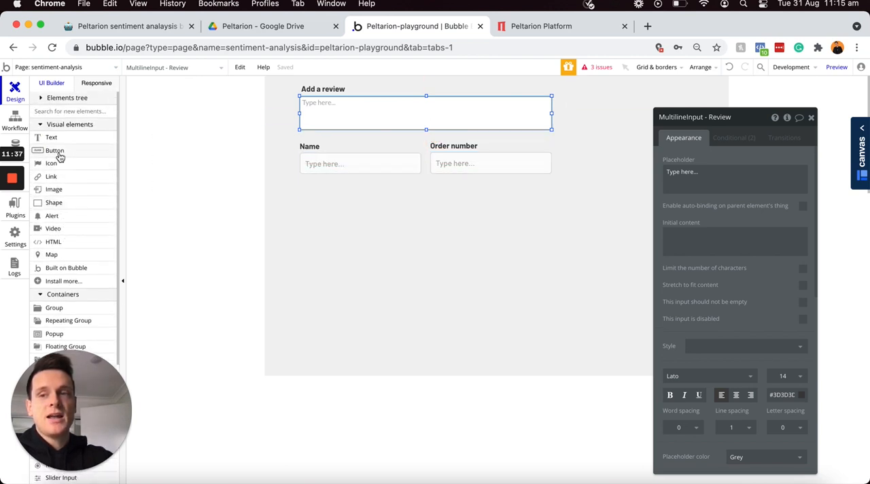
{"action": "left_click", "coordinate": [59, 151]}
{"action": "left_click_drag", "start_coordinate": [302, 188], "coordinate": [387, 209]}
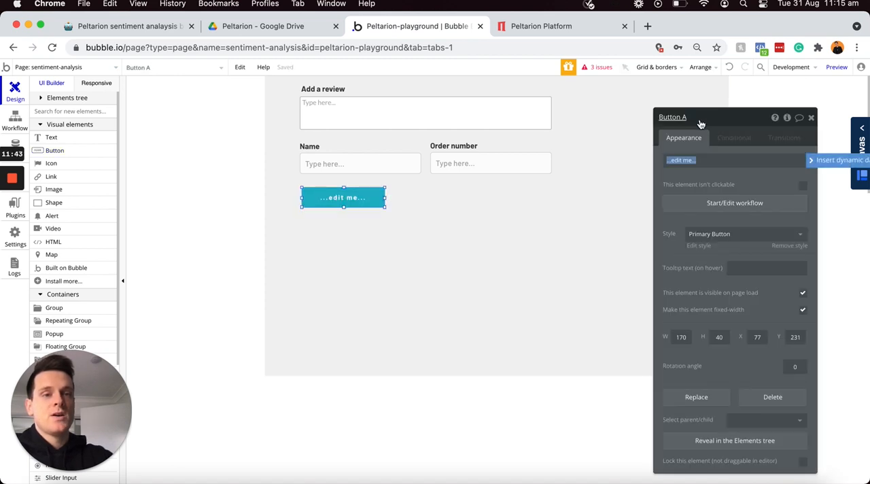
{"action": "type", "text": "Submit"}
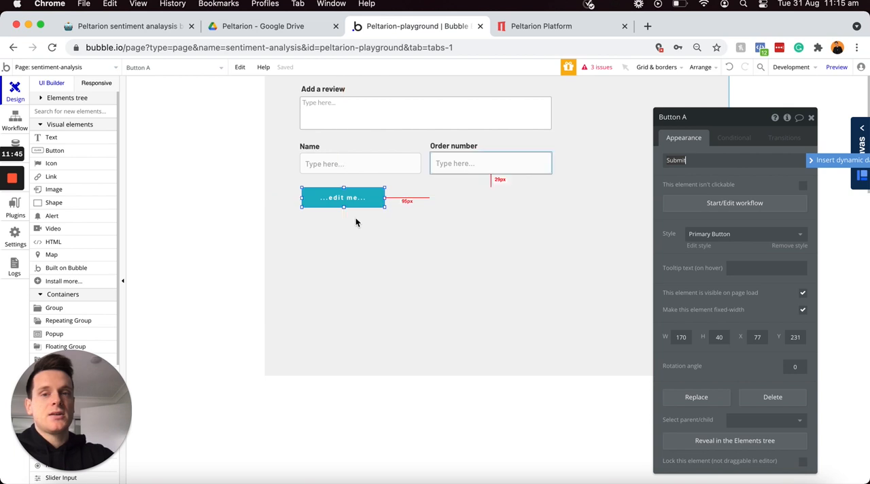
{"action": "left_click_drag", "start_coordinate": [361, 199], "coordinate": [357, 195]}
Step: Move the Name and Order number labels and their inputs together slightly upward, closer to the review input
{"action": "left_click", "coordinate": [325, 147]}
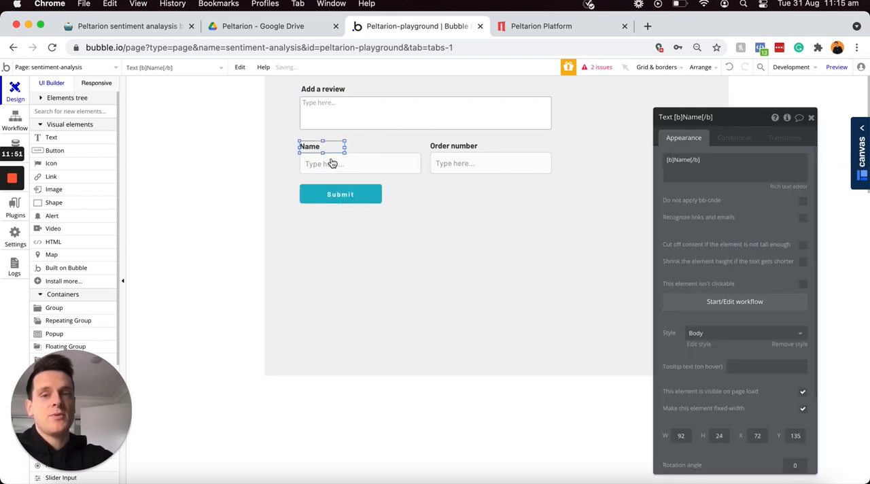
{"action": "left_click", "coordinate": [333, 163], "text": "shift"}
{"action": "left_click", "coordinate": [466, 147], "text": "shift"}
{"action": "left_click", "coordinate": [465, 160], "text": "shift"}
{"action": "key", "text": "Up"}
{"action": "key", "text": "Up"}
{"action": "key", "text": "Up"}
{"action": "key", "text": "Up"}
{"action": "key", "text": "Up"}
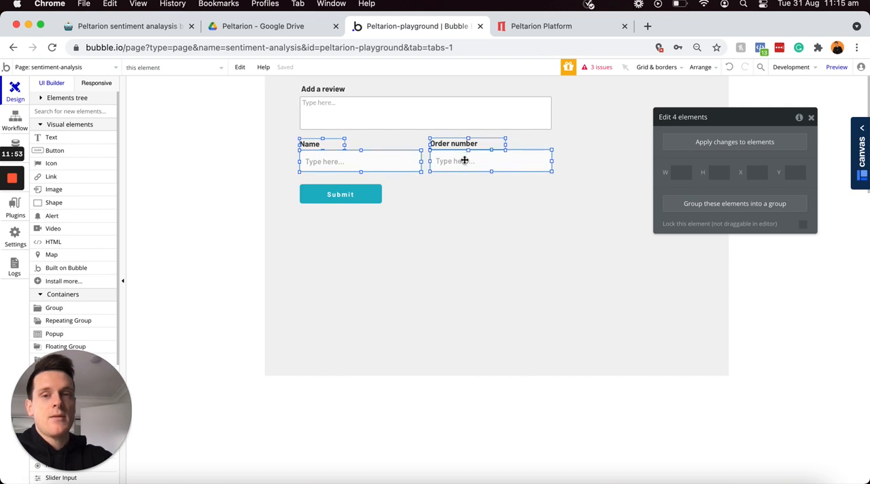
{"action": "left_click", "coordinate": [449, 199]}
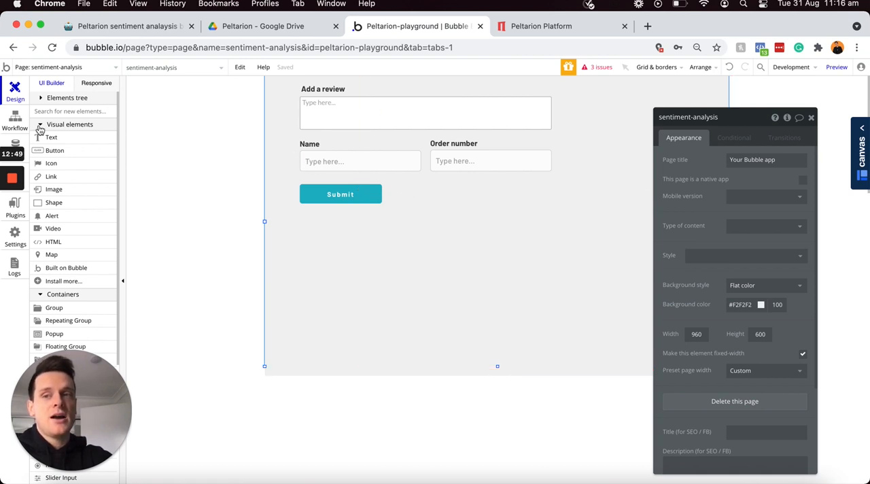
Step: Open the app's data types to examine the fields of the Customer-review type
{"action": "left_click", "coordinate": [27, 141]}
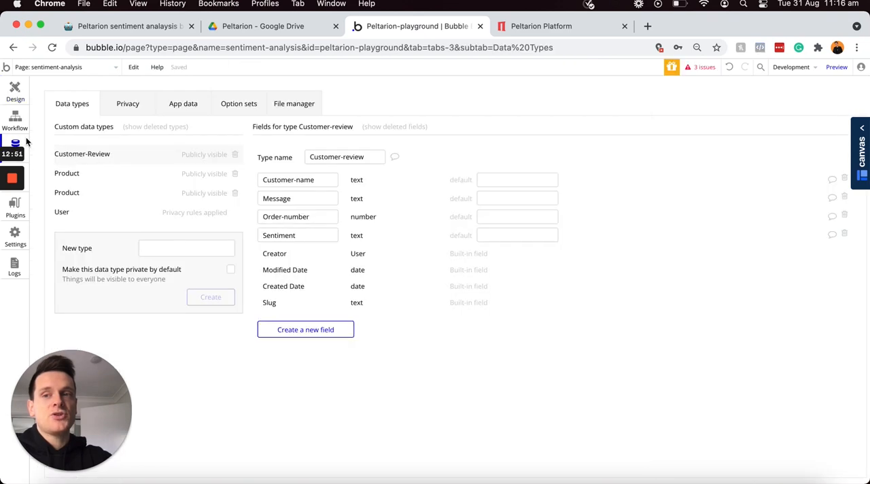
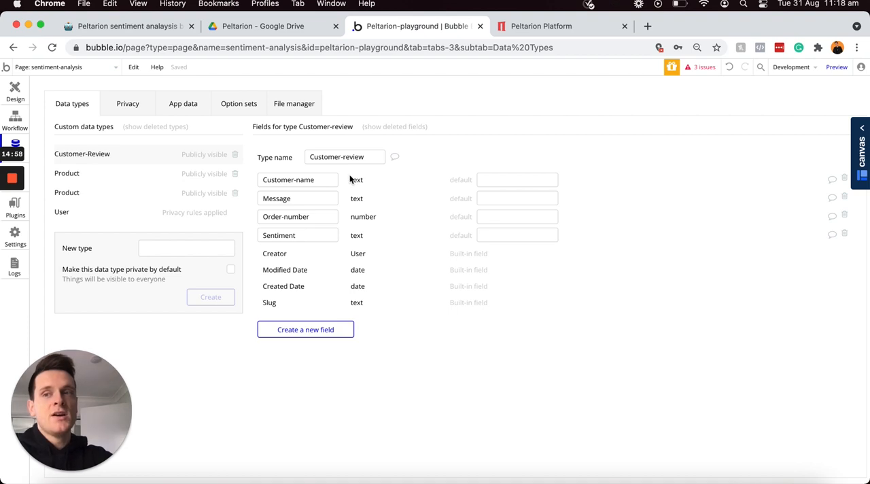
Step: Create a workflow for the Submit button with an action that creates a new thing of type Customer-review
{"action": "left_click", "coordinate": [14, 102]}
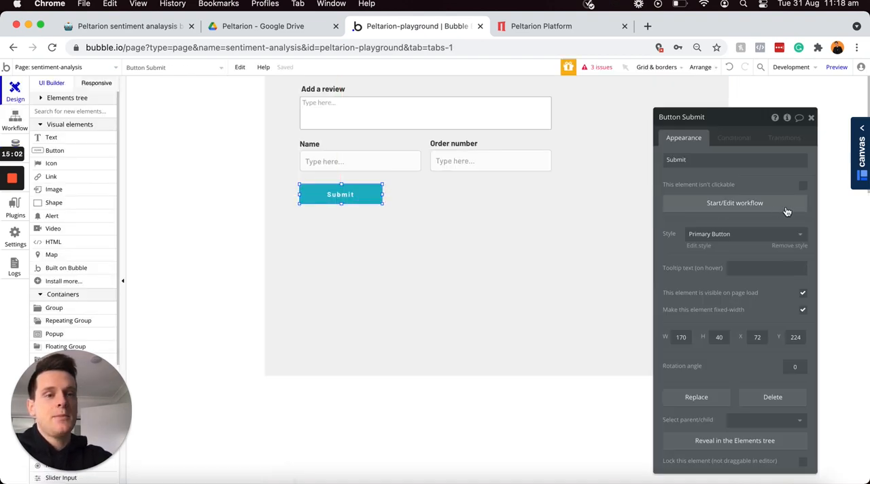
{"action": "left_click", "coordinate": [725, 206]}
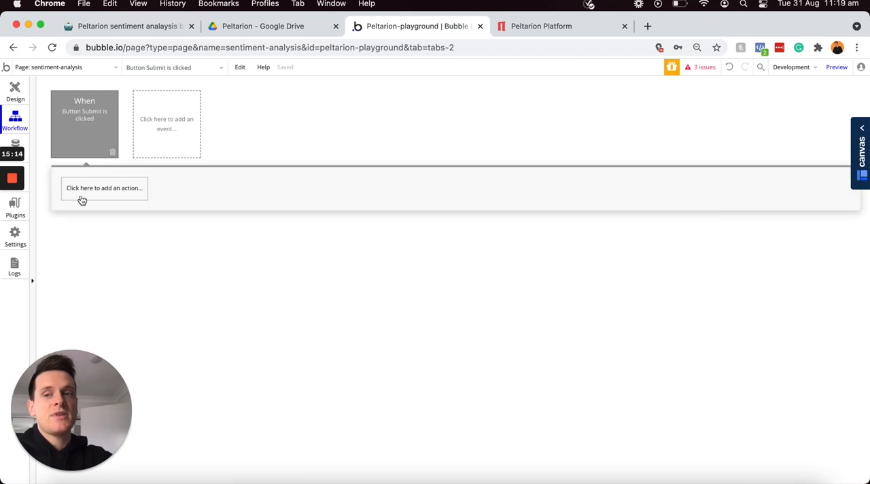
{"action": "left_click", "coordinate": [82, 198]}
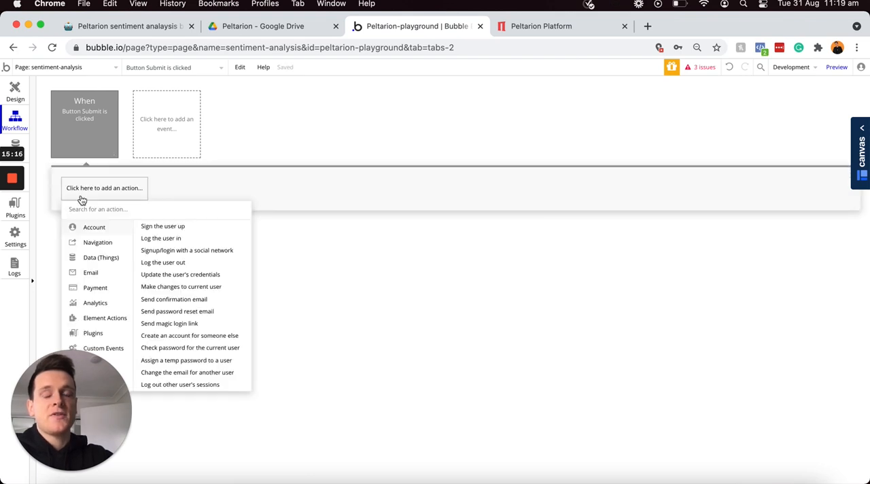
{"action": "mouse_move", "coordinate": [96, 256]}
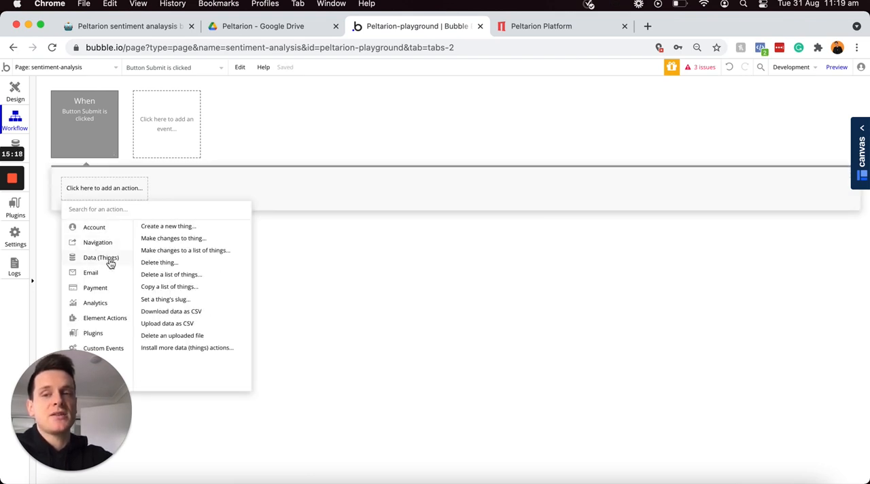
{"action": "left_click", "coordinate": [167, 227]}
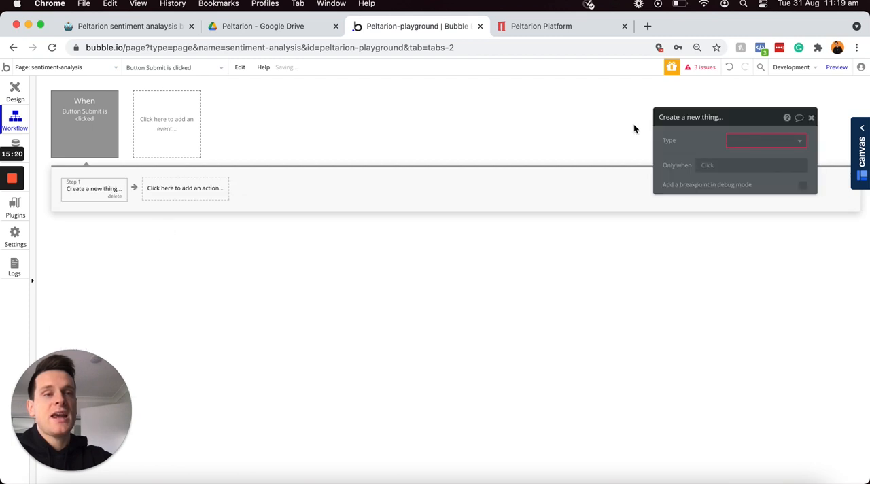
{"action": "left_click", "coordinate": [736, 141]}
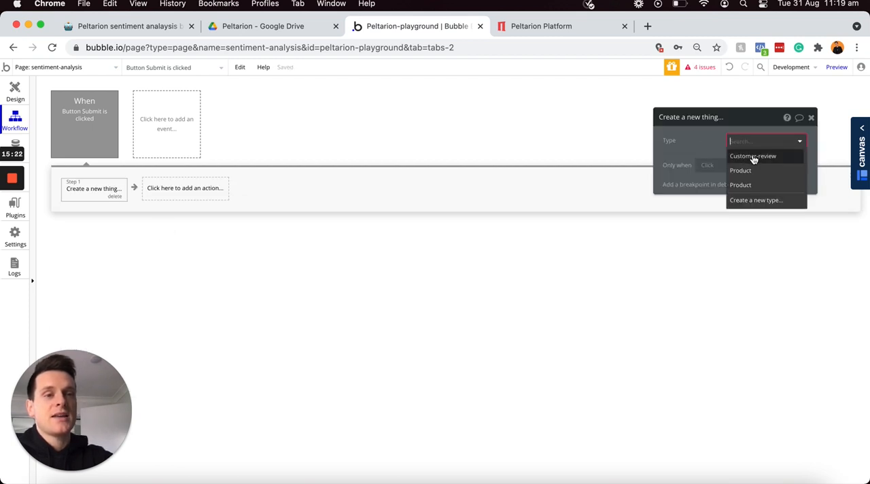
{"action": "left_click", "coordinate": [751, 156]}
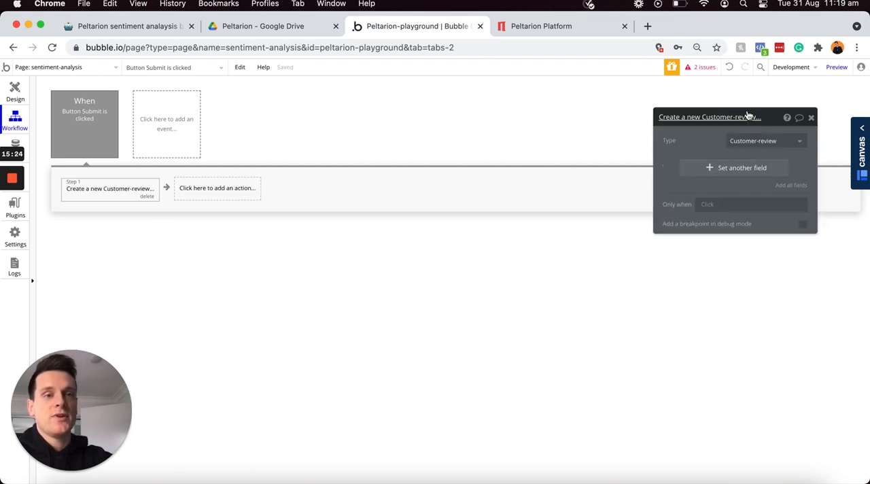
{"action": "left_click_drag", "start_coordinate": [766, 115], "coordinate": [426, 108]}
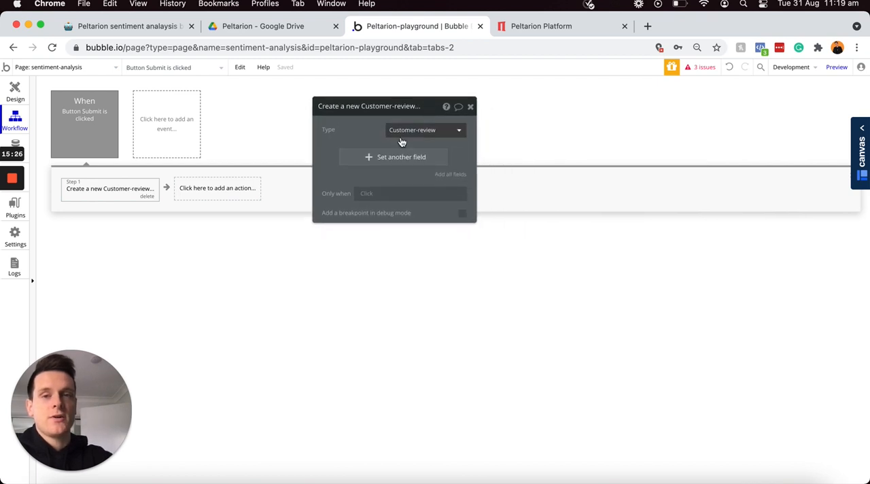
Step: Set the new review's Customer-name field to the value of the Customer-name input
{"action": "left_click", "coordinate": [376, 160]}
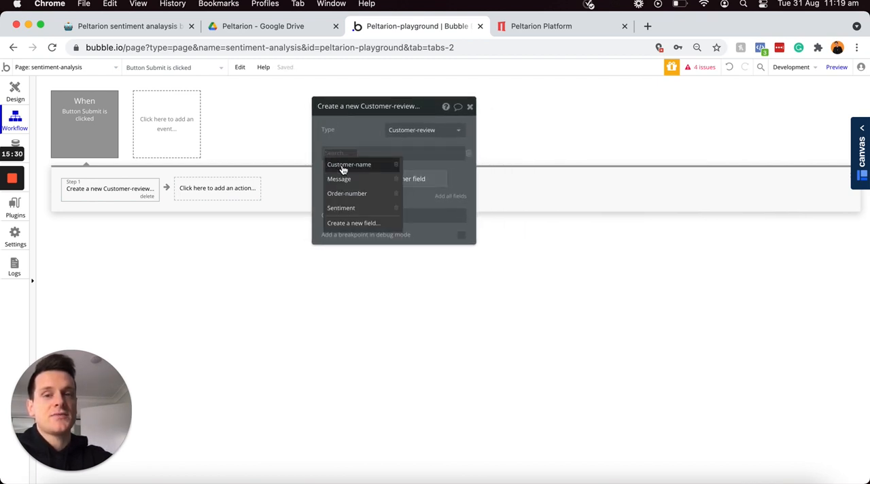
{"action": "left_click", "coordinate": [340, 165]}
{"action": "left_click", "coordinate": [384, 157]}
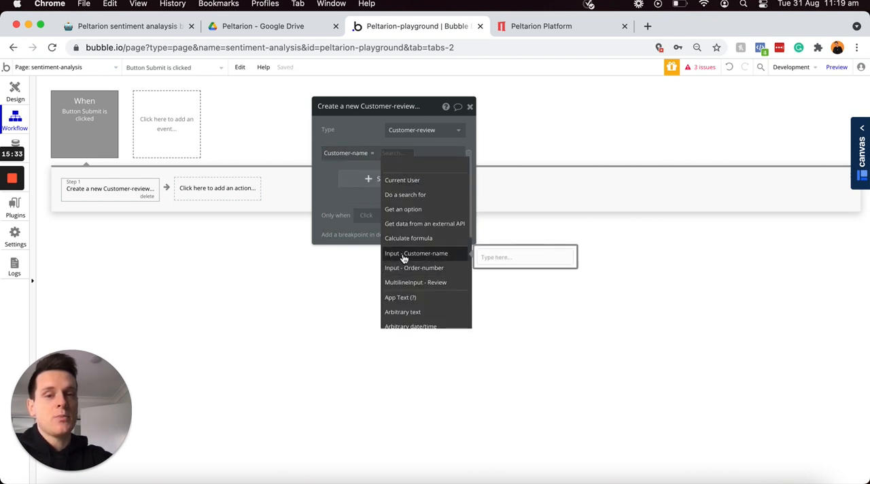
{"action": "left_click", "coordinate": [416, 254]}
{"action": "left_click", "coordinate": [355, 174]}
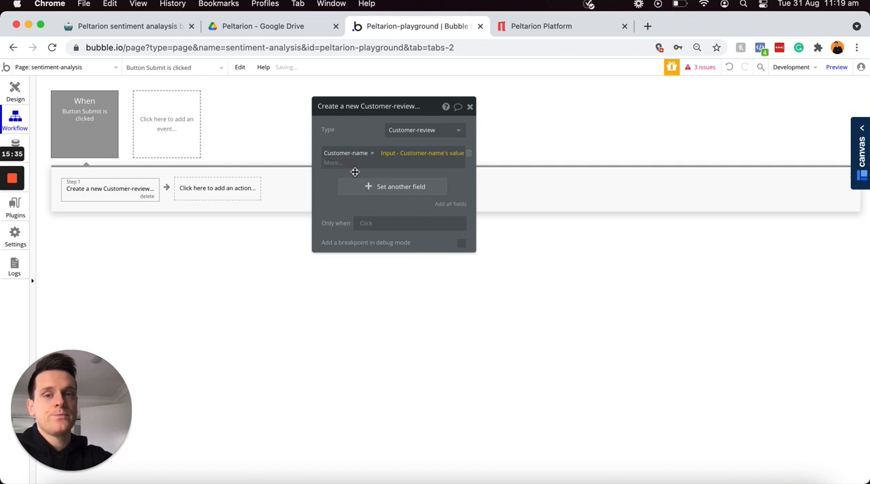
Step: Set the new review's Message field to the value of the Review multiline input
{"action": "left_click", "coordinate": [356, 176]}
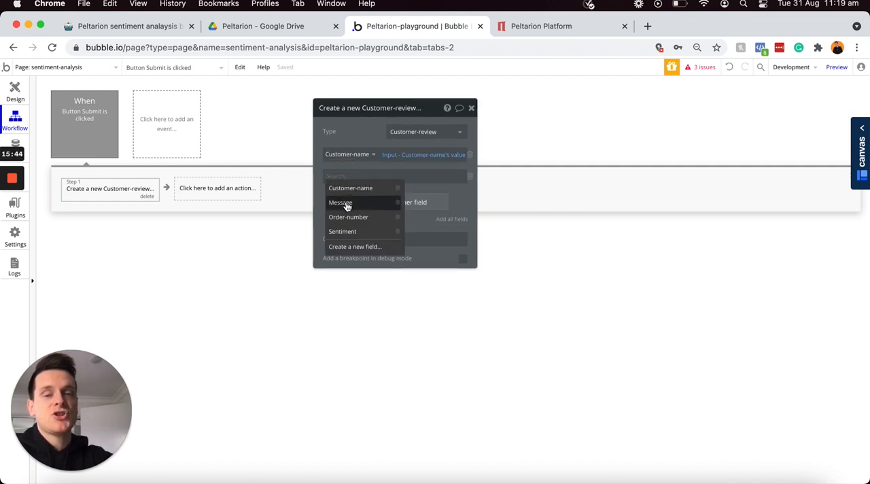
{"action": "left_click", "coordinate": [342, 202]}
{"action": "left_click", "coordinate": [369, 176]}
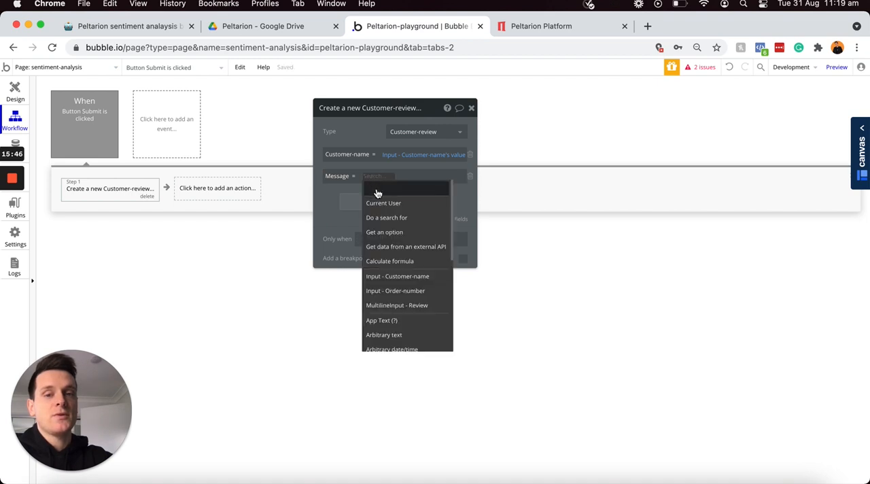
{"action": "left_click", "coordinate": [418, 307]}
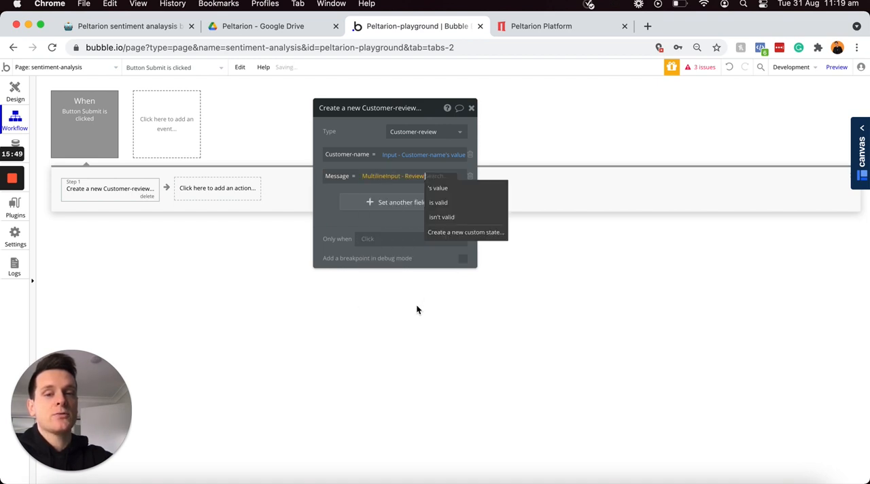
{"action": "left_click", "coordinate": [434, 189]}
Step: Set the new review's Order-number field to the value of the Order-number input
{"action": "left_click", "coordinate": [394, 202]}
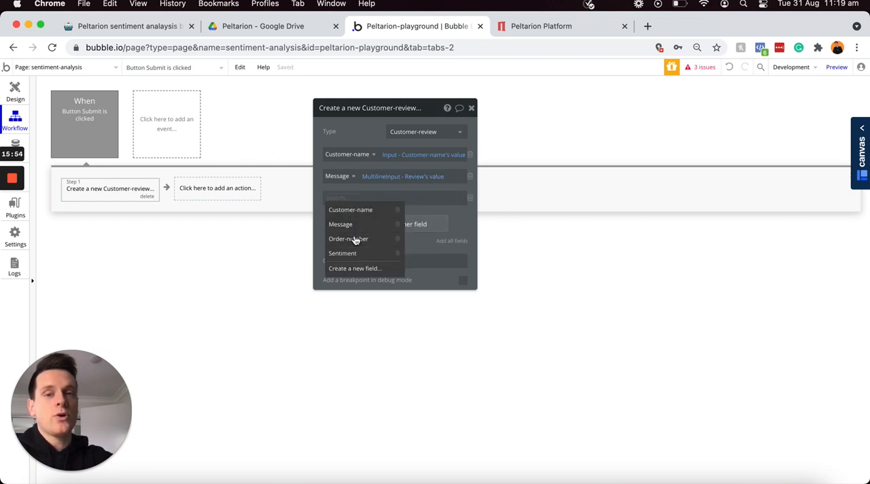
{"action": "left_click", "coordinate": [357, 239]}
{"action": "left_click", "coordinate": [381, 197]}
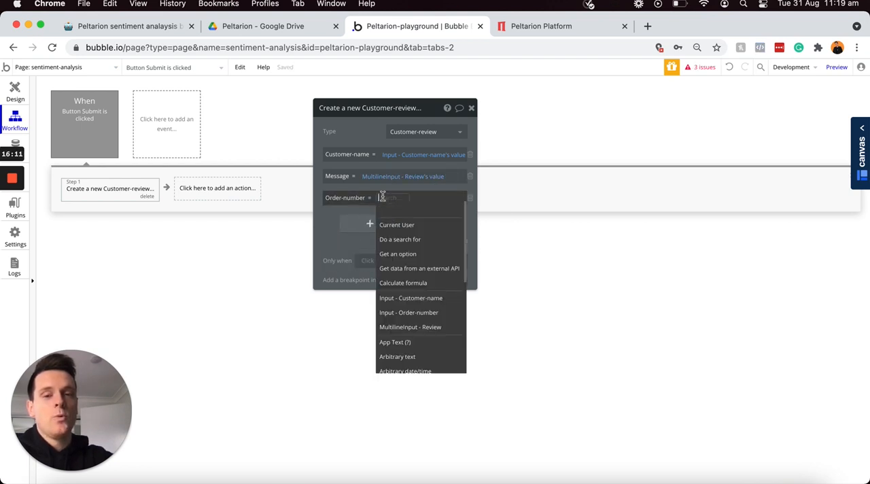
{"action": "left_click", "coordinate": [408, 313]}
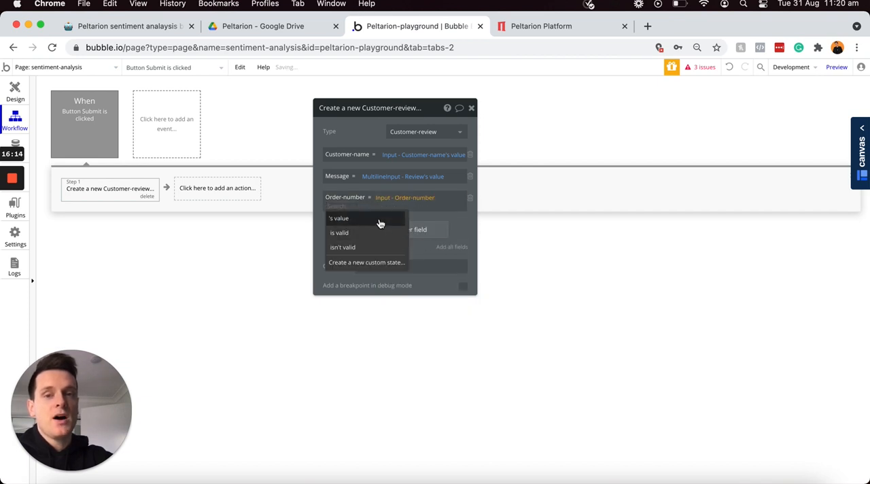
{"action": "left_click", "coordinate": [338, 218]}
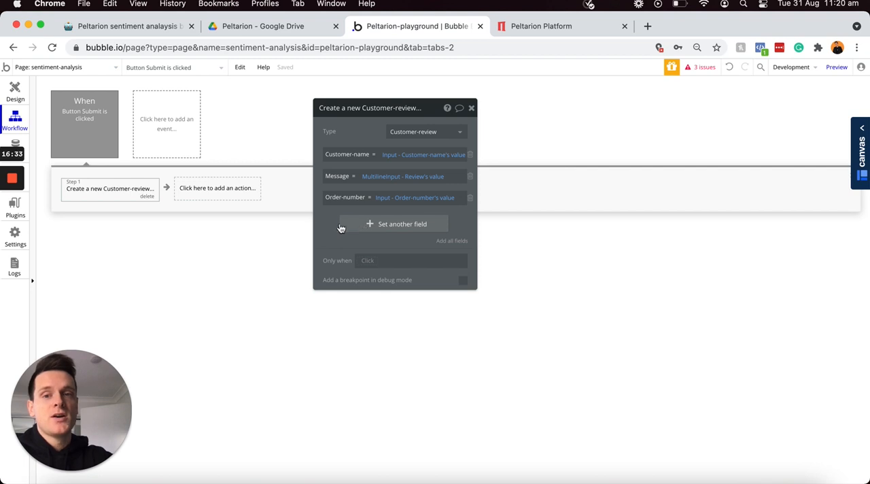
Step: Add the Peltarion plugin action as the workflow's second step and look through its parameters
{"action": "left_click", "coordinate": [214, 196]}
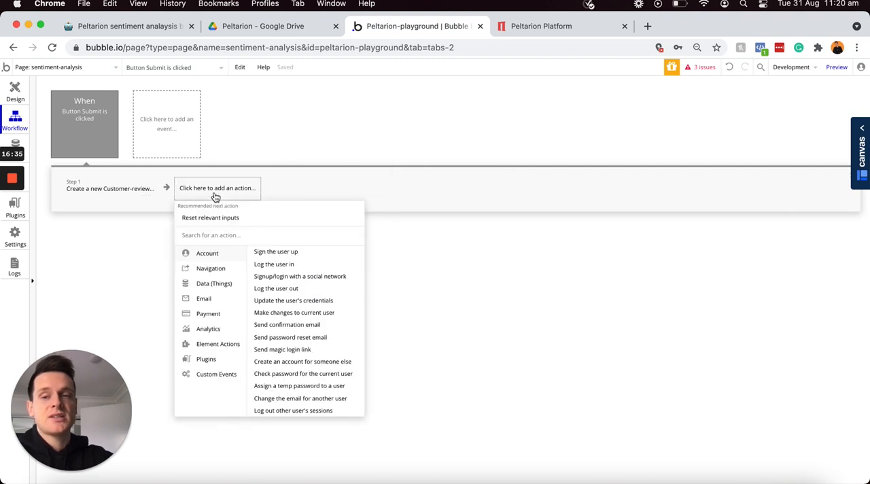
{"action": "type", "text": "pel"}
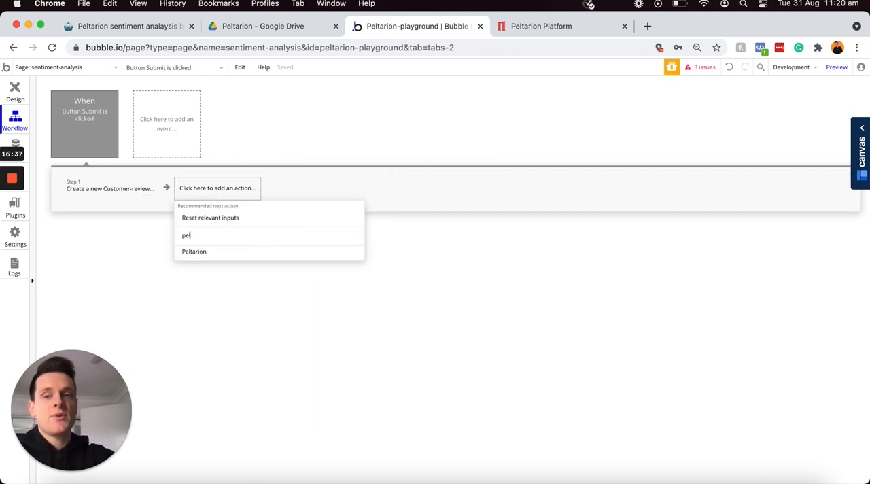
{"action": "left_click", "coordinate": [220, 255]}
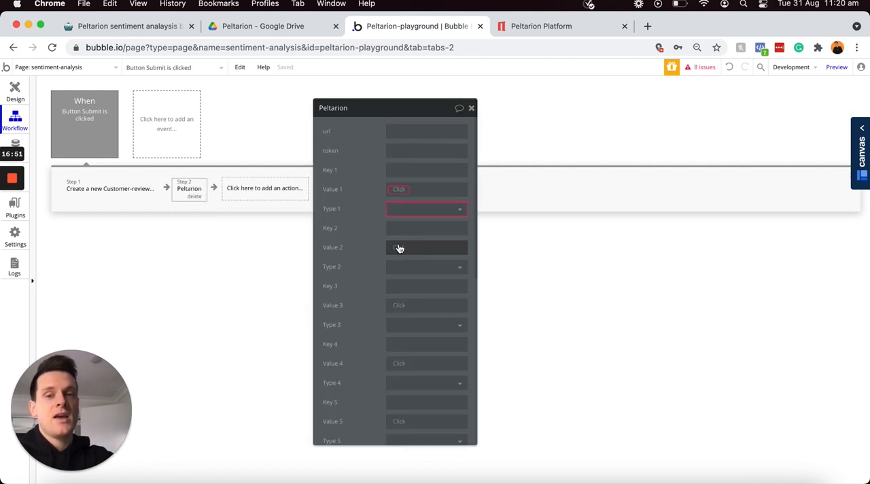
{"action": "scroll", "coordinate": [383, 243], "scroll_direction": "down", "scroll_amount": 5}
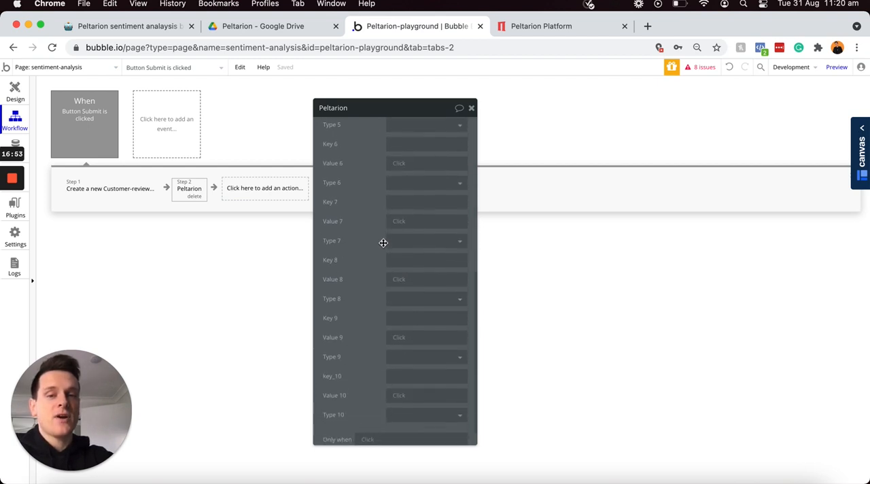
{"action": "scroll", "coordinate": [383, 243], "scroll_direction": "up", "scroll_amount": 5}
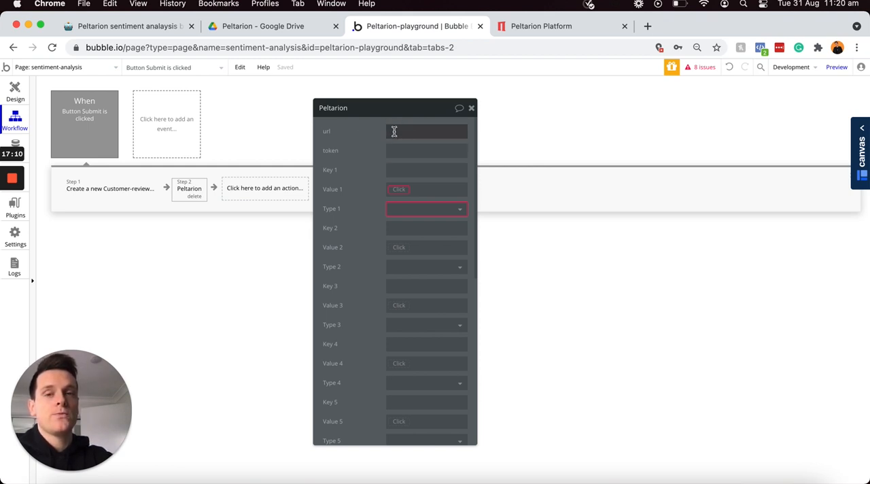
Step: Copy the Experiment 1 deployment's URL from the Peltarion Platform into the url parameter of Bubble's Peltarion action
{"action": "left_click", "coordinate": [547, 27]}
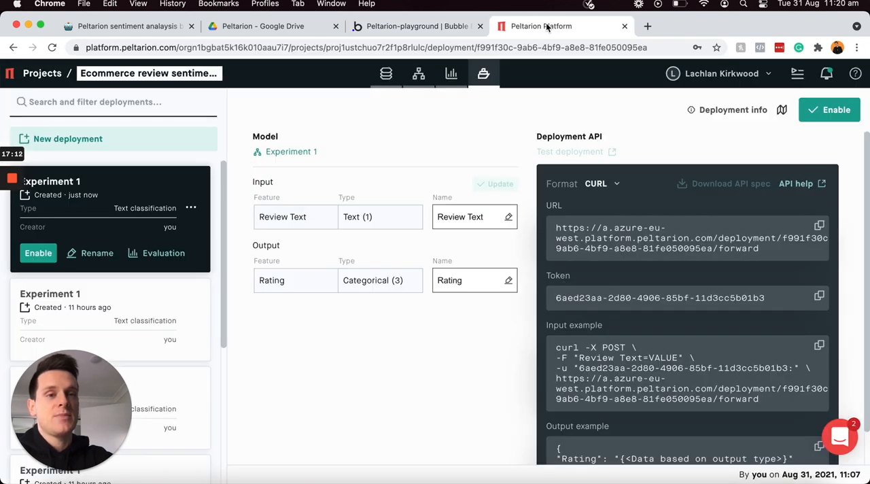
{"action": "left_click", "coordinate": [819, 225]}
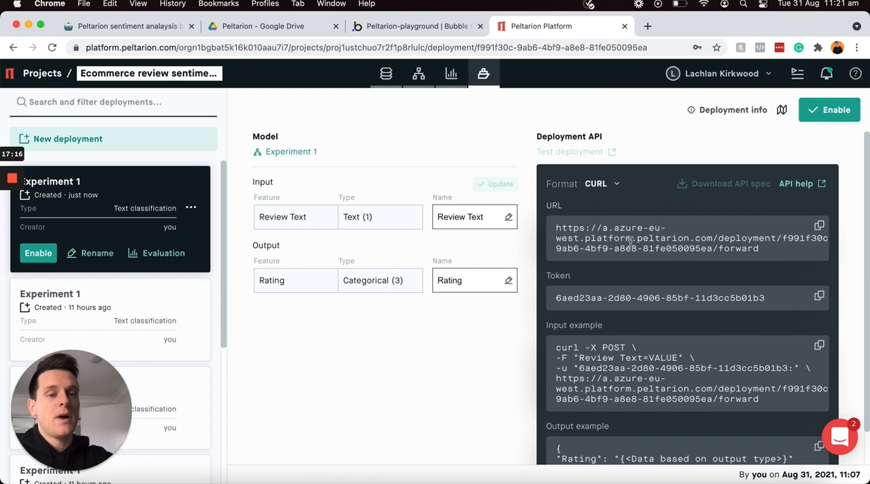
{"action": "left_click", "coordinate": [435, 28]}
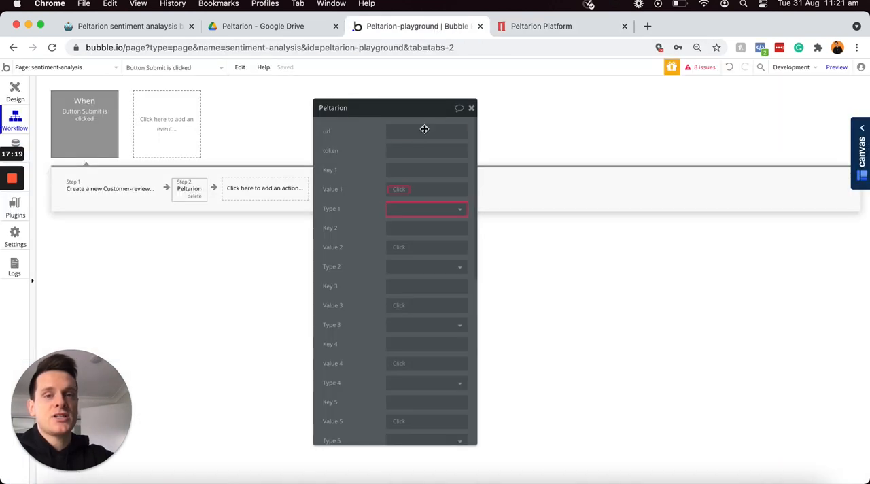
{"action": "left_click", "coordinate": [421, 131]}
{"action": "key", "text": "super+v"}
{"action": "left_click", "coordinate": [349, 147]}
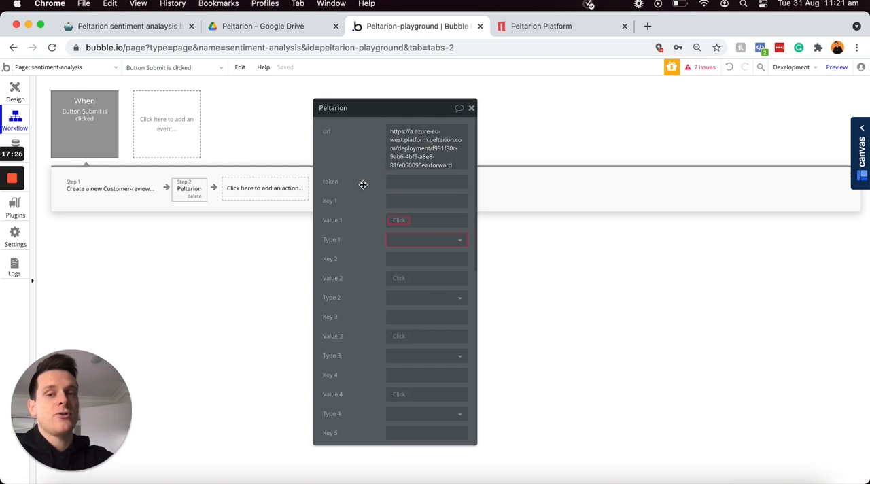
Step: Copy the deployment's API token from the Peltarion Platform into the token parameter of Bubble's Peltarion action
{"action": "left_click", "coordinate": [547, 27]}
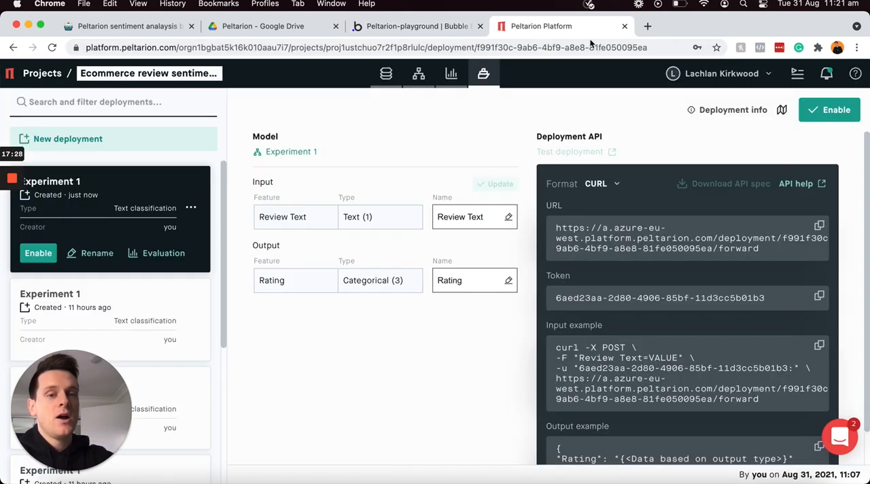
{"action": "left_click", "coordinate": [819, 298]}
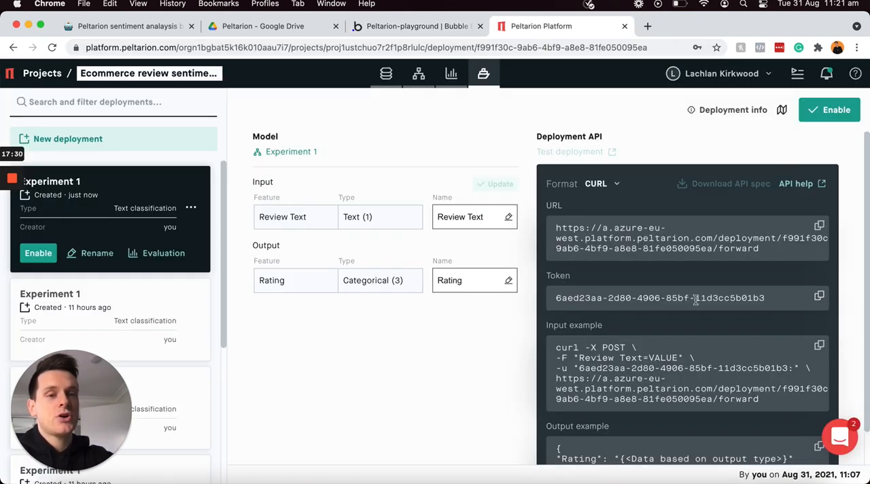
{"action": "left_click", "coordinate": [418, 25]}
{"action": "left_click", "coordinate": [419, 178]}
{"action": "key", "text": "super+v"}
{"action": "left_click", "coordinate": [359, 183]}
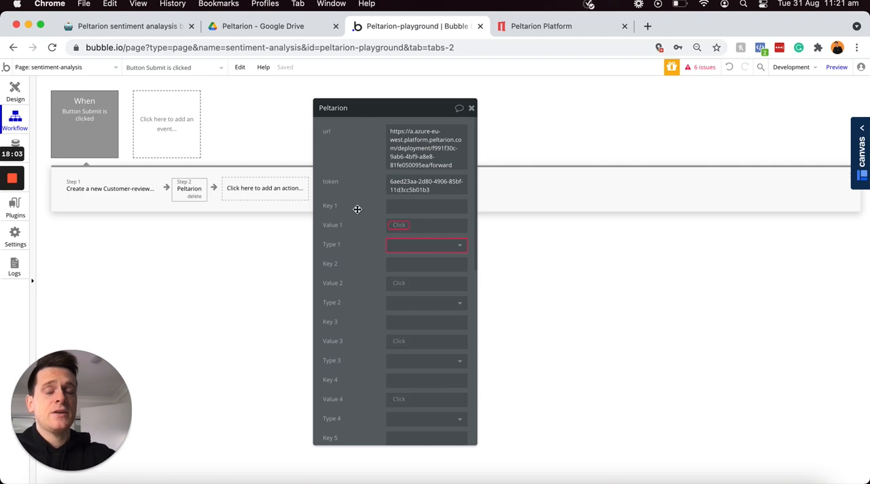
Step: Copy the input name "Review Text" from the Peltarion deployment into Key 1 of Bubble's Peltarion action
{"action": "left_click", "coordinate": [536, 26]}
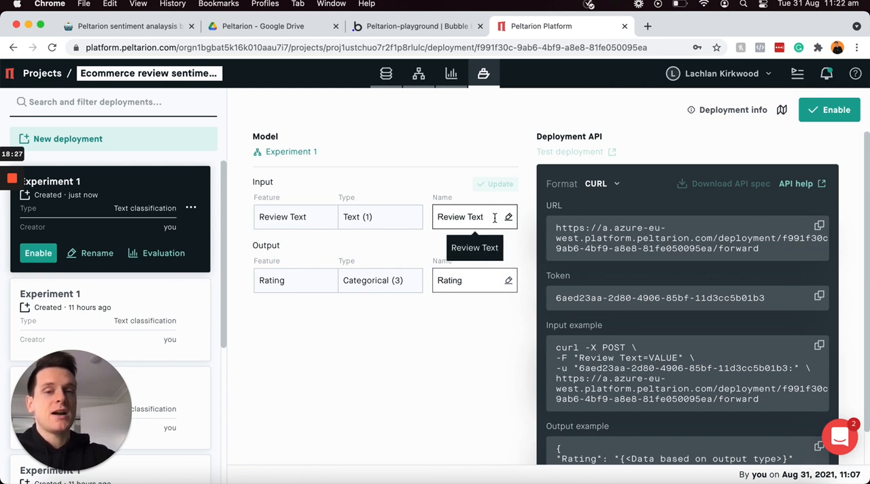
{"action": "left_click", "coordinate": [490, 217]}
{"action": "left_click_drag", "start_coordinate": [477, 217], "coordinate": [436, 218]}
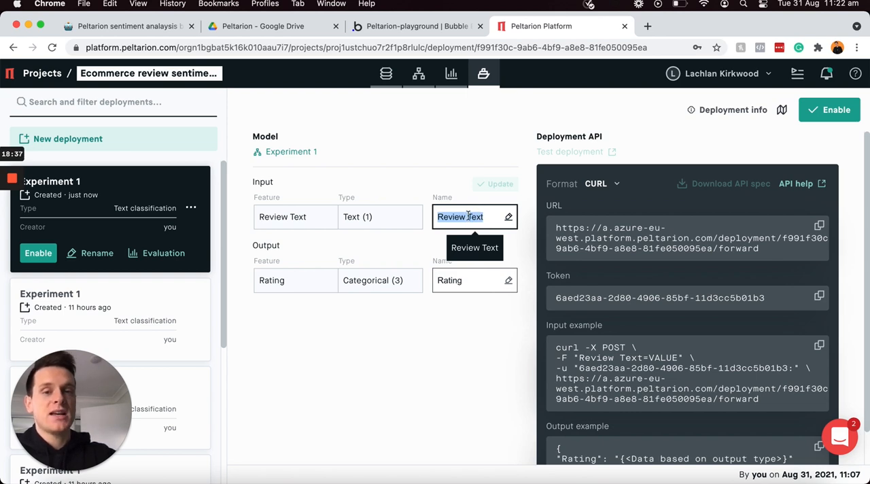
{"action": "left_click", "coordinate": [438, 28]}
{"action": "left_click", "coordinate": [411, 205]}
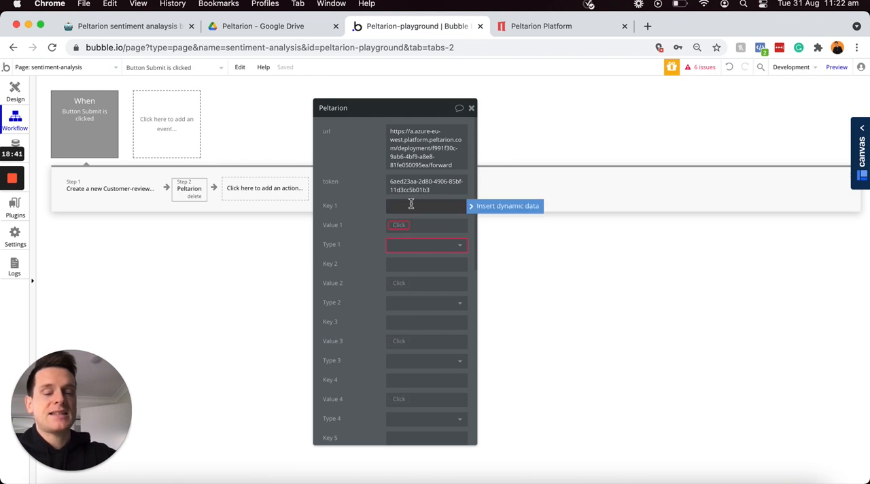
{"action": "key", "text": "super+v"}
{"action": "left_click", "coordinate": [356, 206]}
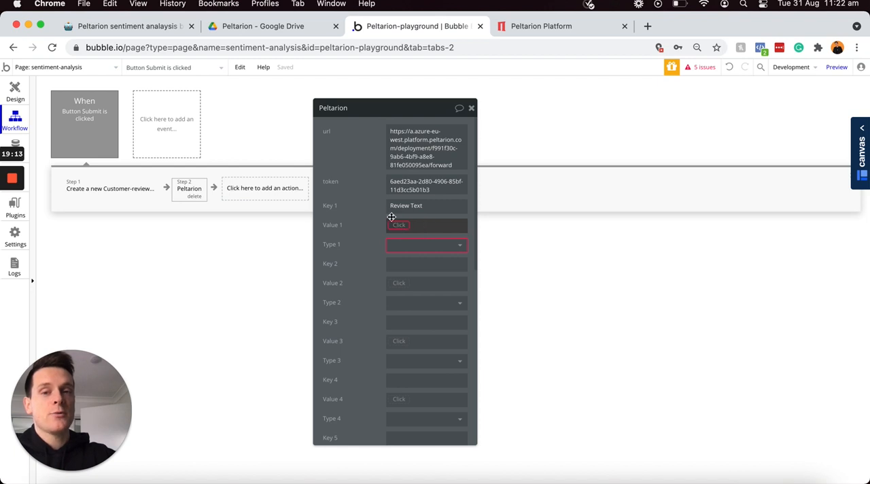
Step: Set Value 1 of the Peltarion action to the Message of the customer review created in step 1
{"action": "left_click", "coordinate": [120, 185]}
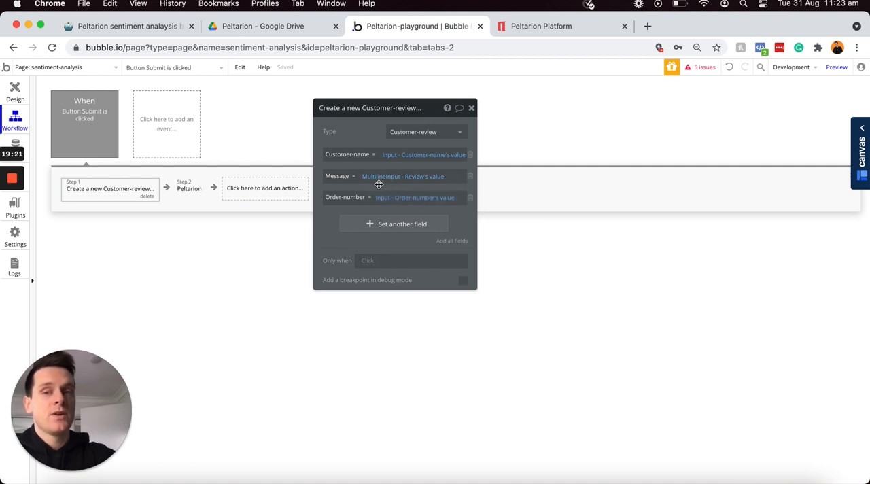
{"action": "left_click", "coordinate": [196, 188]}
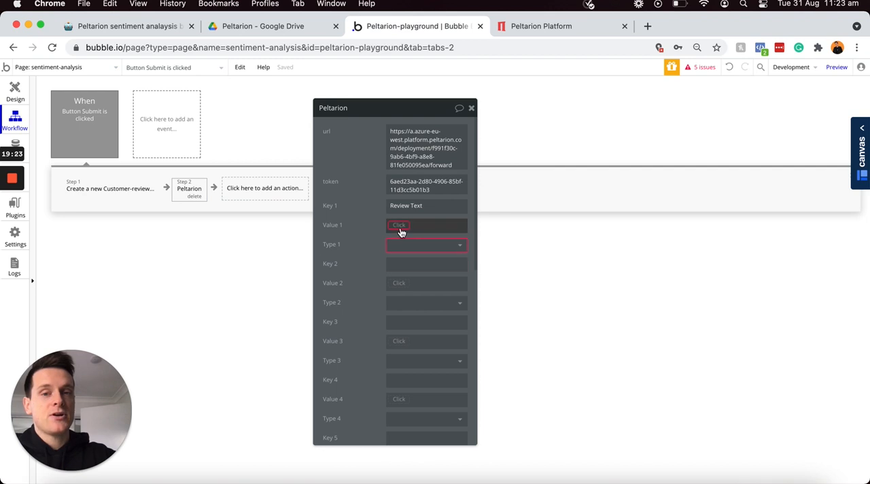
{"action": "left_click", "coordinate": [399, 227]}
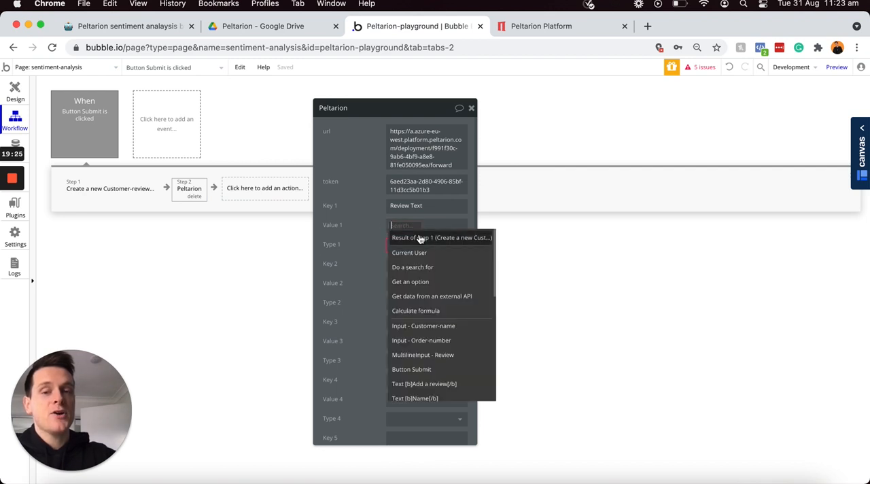
{"action": "left_click", "coordinate": [448, 238]}
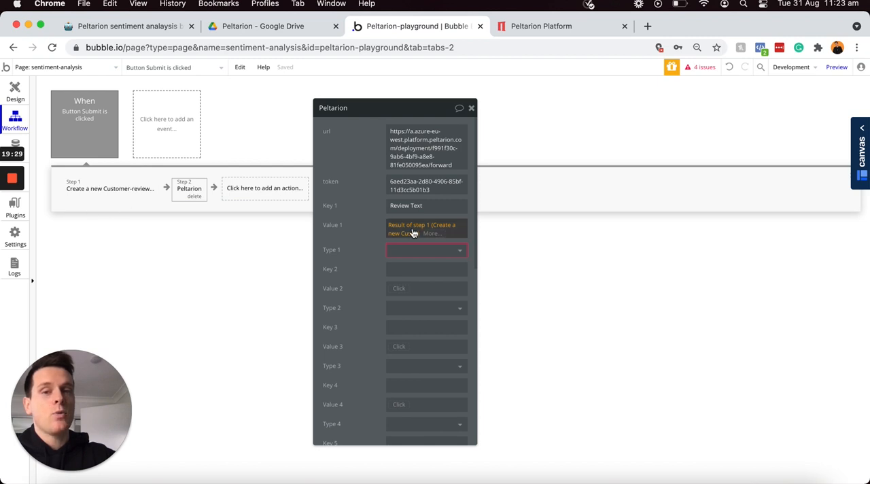
{"action": "left_click", "coordinate": [435, 235]}
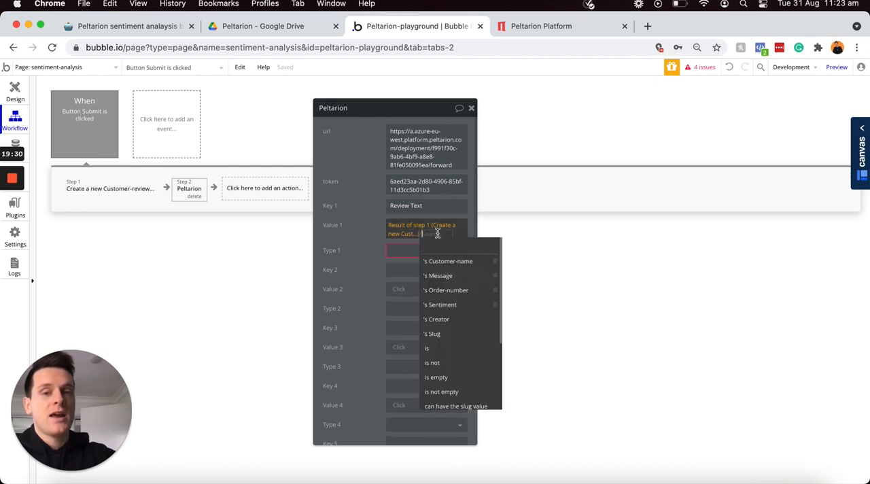
{"action": "left_click", "coordinate": [439, 276]}
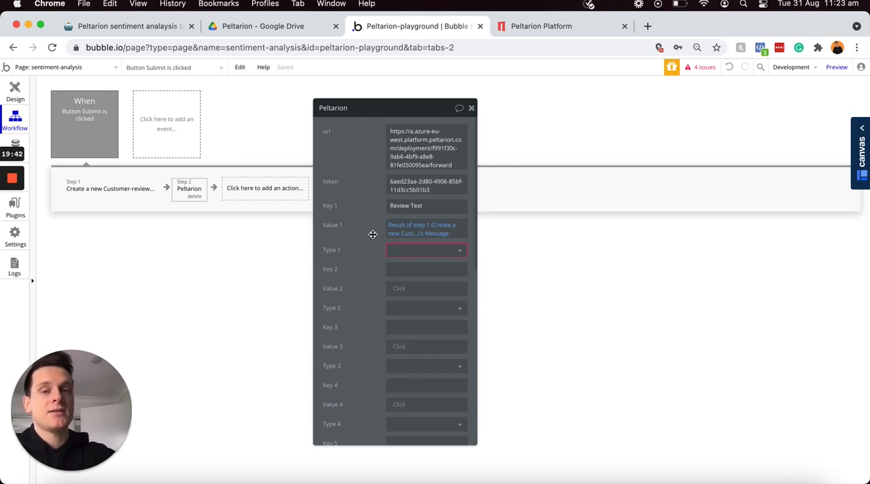
Step: Set Type 1 of the Peltarion action to text and look through its remaining parameters
{"action": "left_click", "coordinate": [401, 257]}
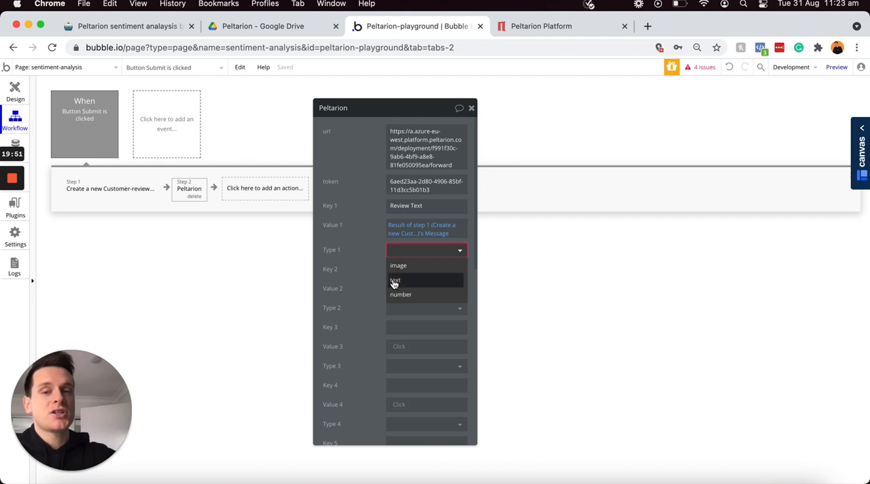
{"action": "left_click", "coordinate": [409, 279]}
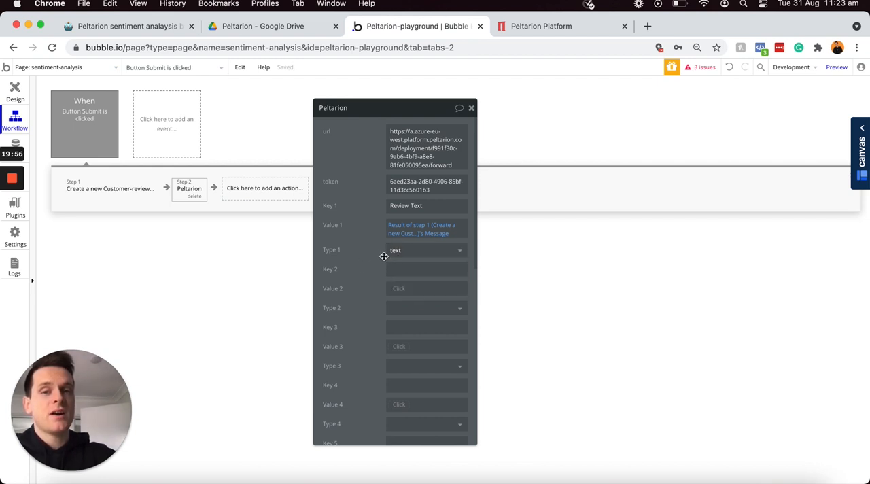
{"action": "scroll", "coordinate": [374, 261], "scroll_direction": "down", "scroll_amount": 10}
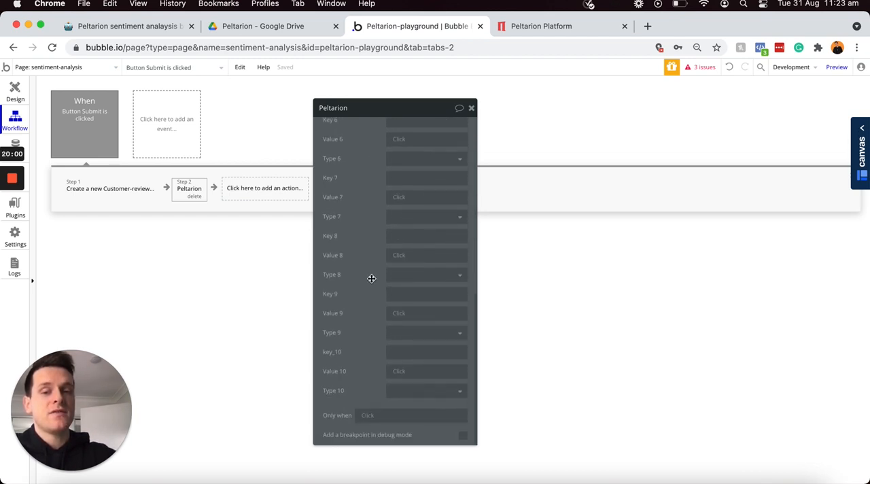
{"action": "scroll", "coordinate": [371, 299], "scroll_direction": "up", "scroll_amount": 10}
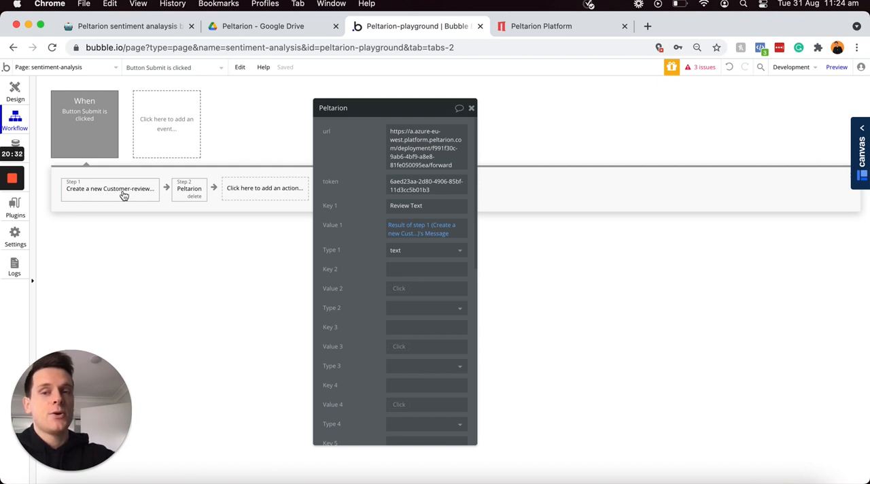
Step: Add a "Make changes to thing" action as the workflow's third step, with the result of step 1 as the thing to change
{"action": "left_click", "coordinate": [259, 197]}
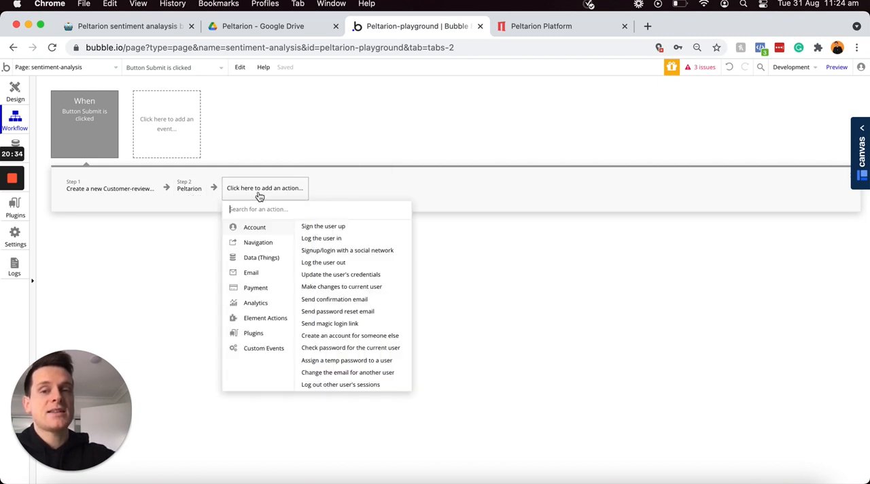
{"action": "mouse_move", "coordinate": [258, 258]}
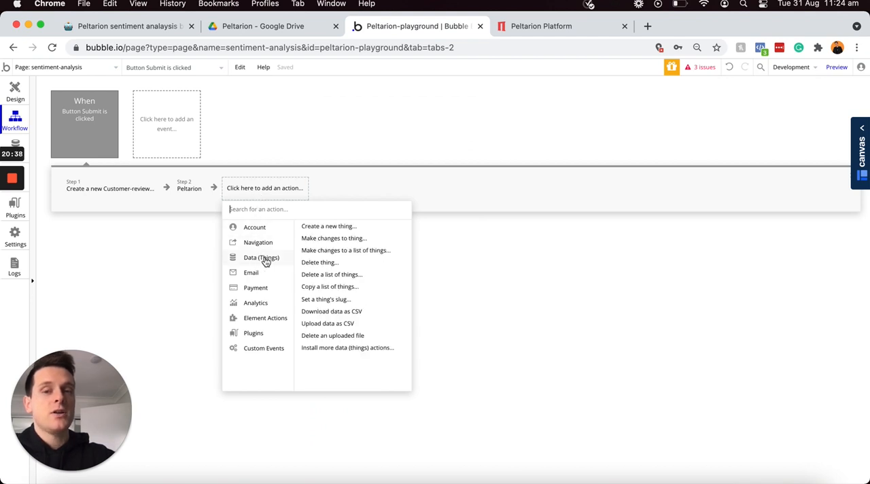
{"action": "left_click", "coordinate": [331, 239]}
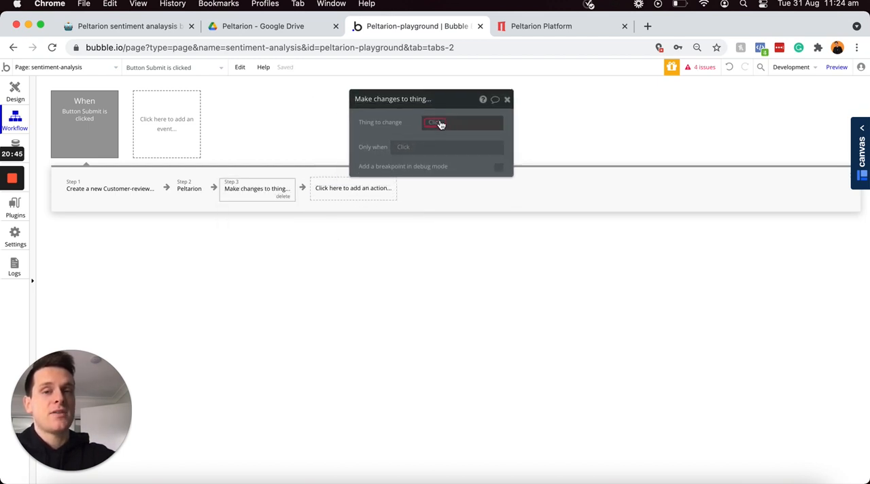
{"action": "left_click", "coordinate": [438, 123]}
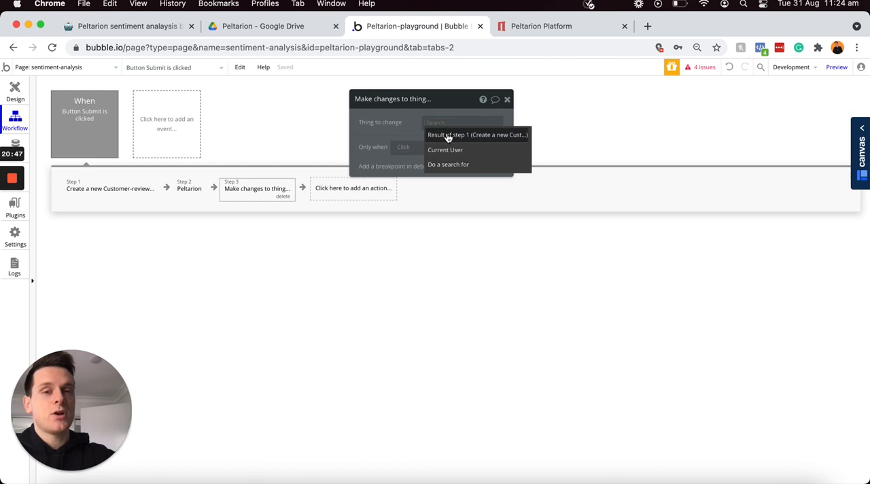
{"action": "left_click", "coordinate": [448, 134]}
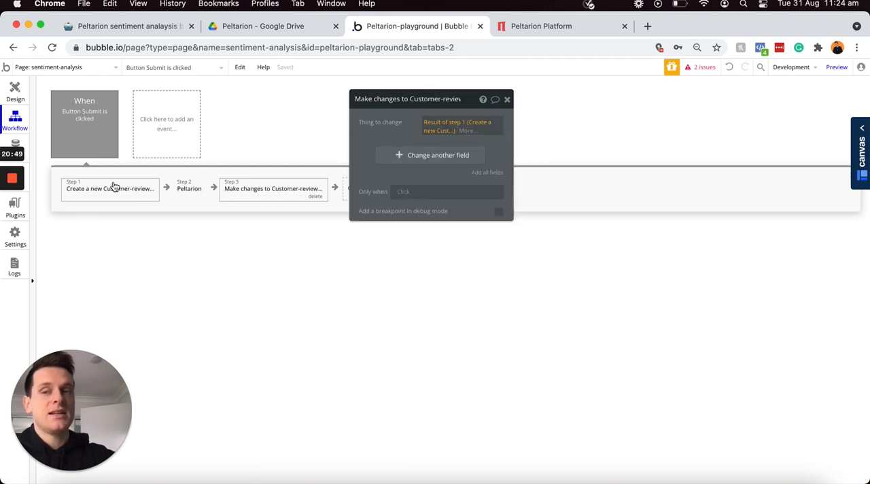
Step: Set the review's Sentiment field in the third step to the key from the result of step 2 (Peltarion)
{"action": "left_click", "coordinate": [421, 157]}
{"action": "left_click", "coordinate": [368, 153]}
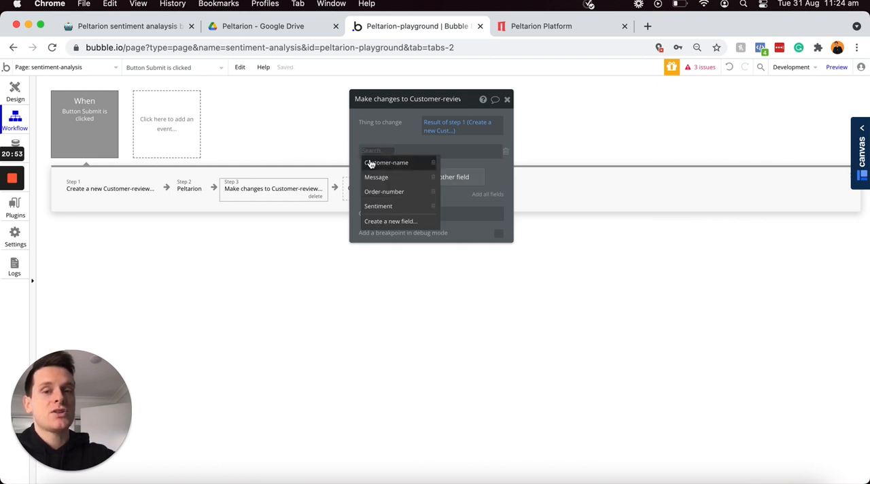
{"action": "left_click", "coordinate": [380, 206]}
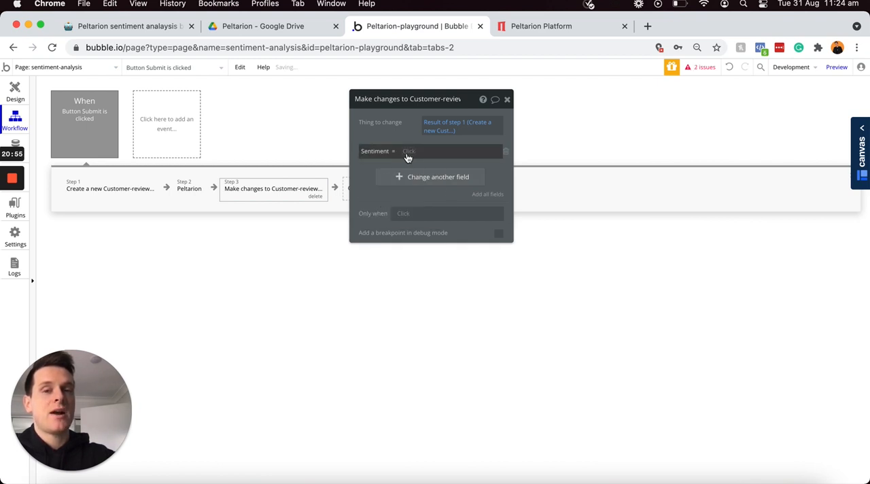
{"action": "left_click", "coordinate": [408, 152]}
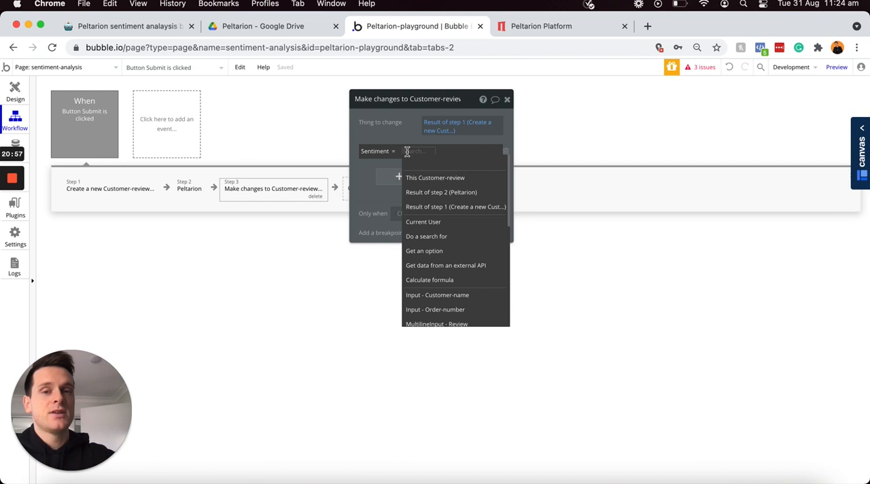
{"action": "left_click", "coordinate": [453, 194]}
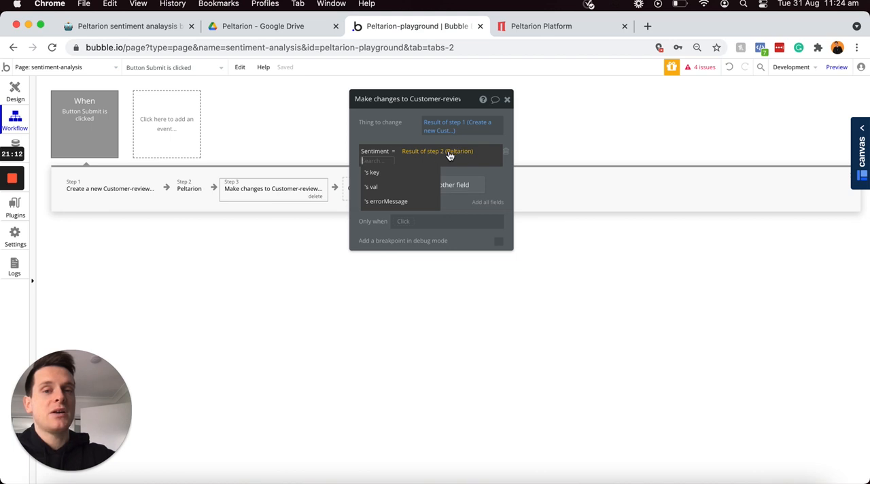
{"action": "left_click", "coordinate": [381, 175]}
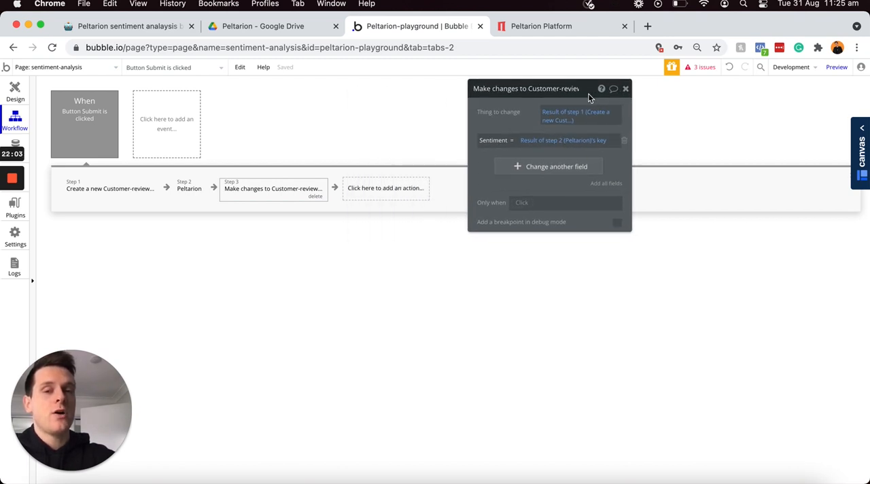
Step: Add a "Reset inputs" action as the fourth step of the Submit workflow
{"action": "left_click", "coordinate": [370, 191]}
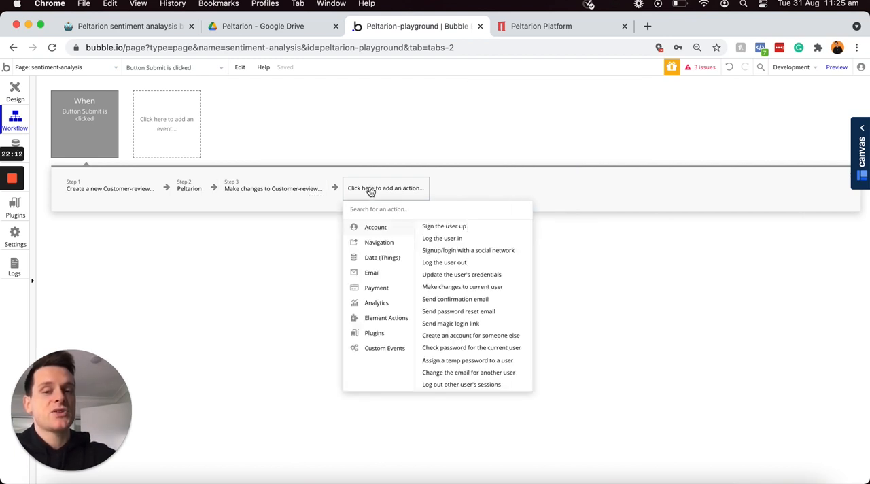
{"action": "mouse_move", "coordinate": [367, 320]}
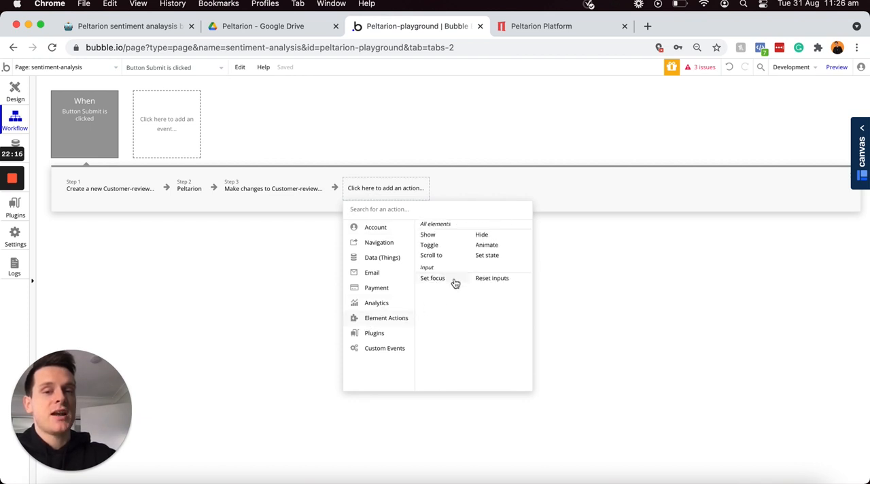
{"action": "left_click", "coordinate": [494, 279]}
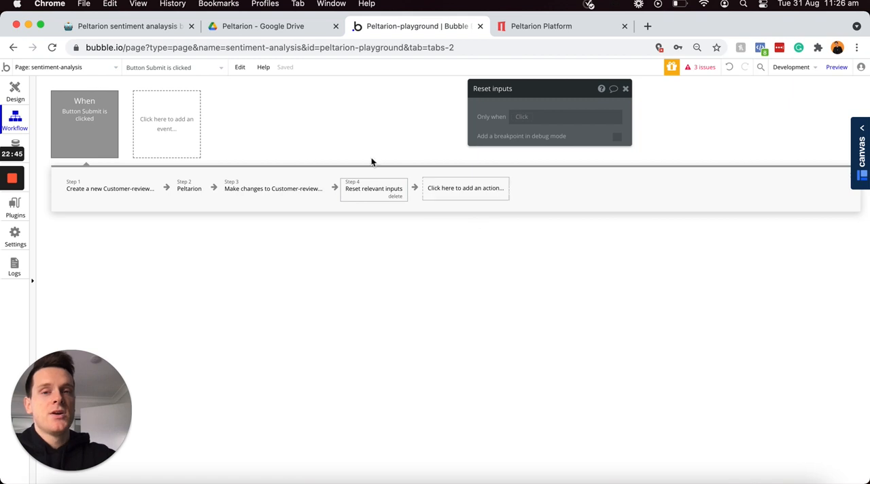
Step: Draw an alert about 471 by 63 px below the review form and set its text to "Review submitted"
{"action": "left_click", "coordinate": [17, 92]}
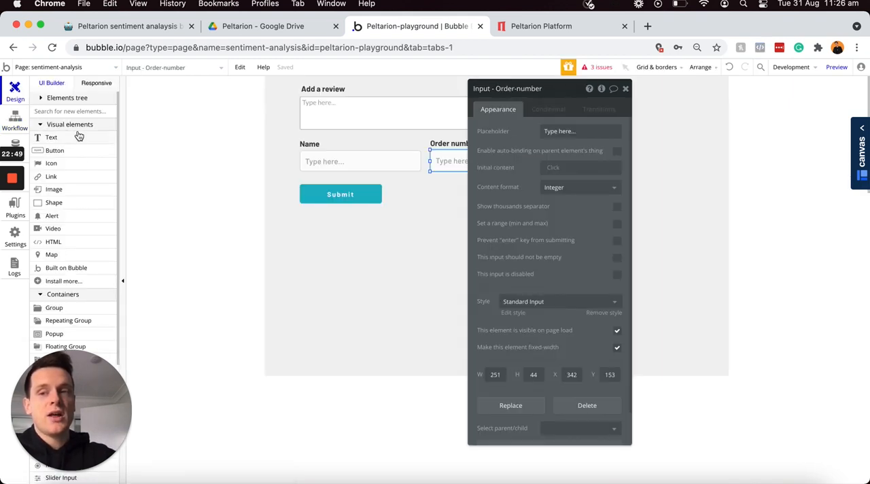
{"action": "left_click", "coordinate": [52, 216]}
{"action": "left_click_drag", "start_coordinate": [394, 230], "coordinate": [621, 261]}
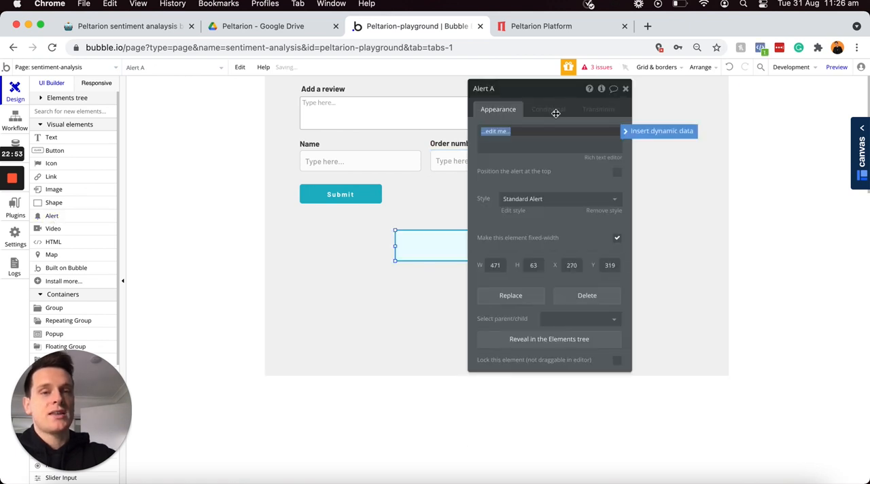
{"action": "left_click_drag", "start_coordinate": [543, 89], "coordinate": [732, 93]}
{"action": "left_click", "coordinate": [720, 135]}
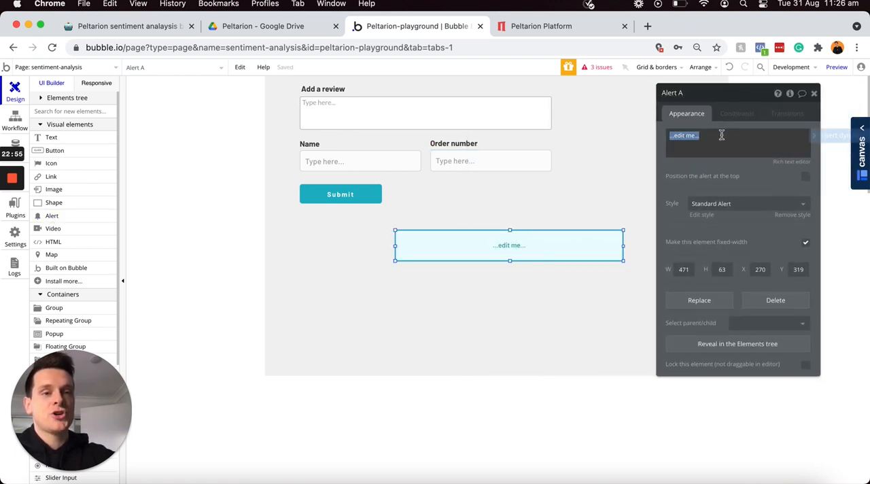
{"action": "type", "text": "Review submitted"}
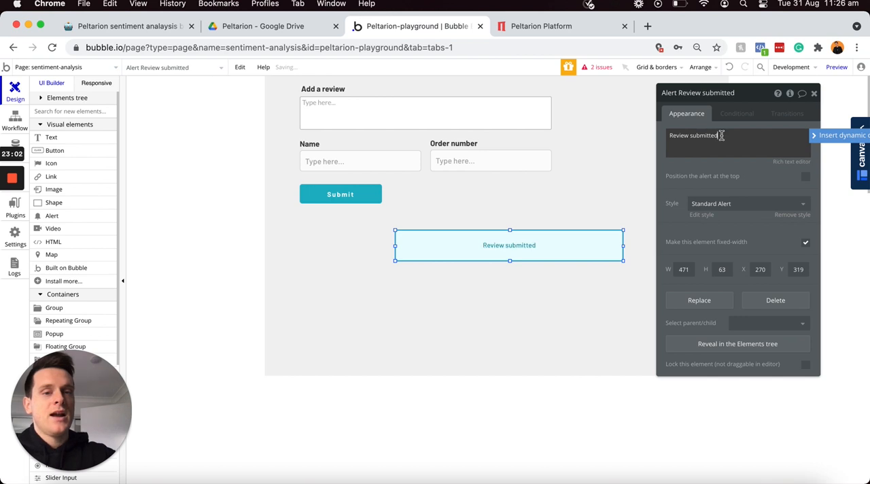
Step: Position the alert at the top of the page and reduce its height to about 47 px
{"action": "left_click", "coordinate": [805, 178]}
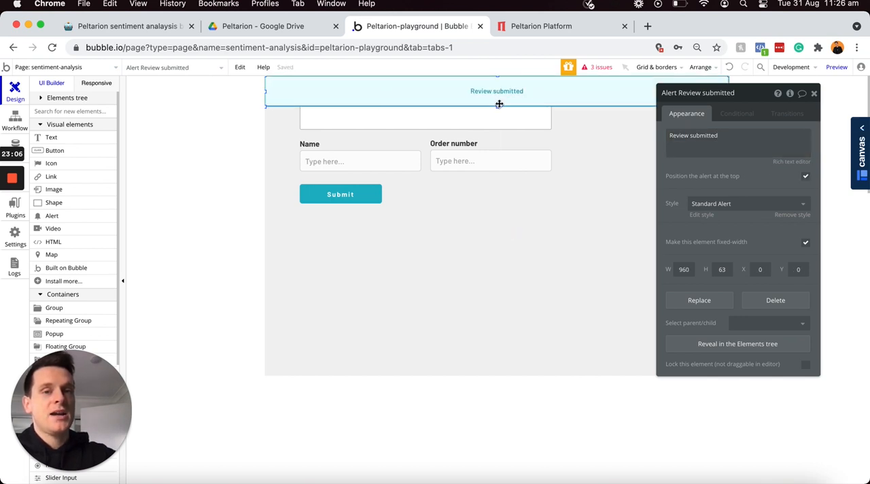
{"action": "left_click_drag", "start_coordinate": [497, 106], "coordinate": [496, 101]}
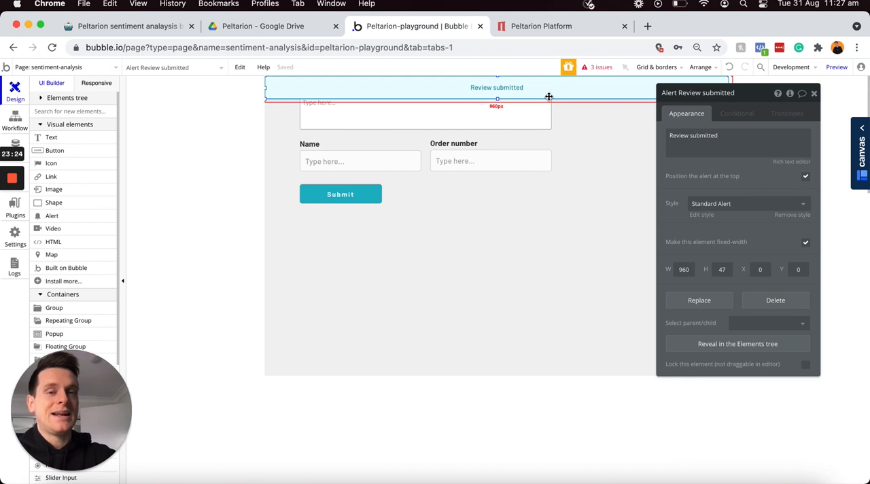
Step: Add a "Show message" action for the "Review submitted" alert as the fifth step of the Submit workflow
{"action": "left_click", "coordinate": [17, 121]}
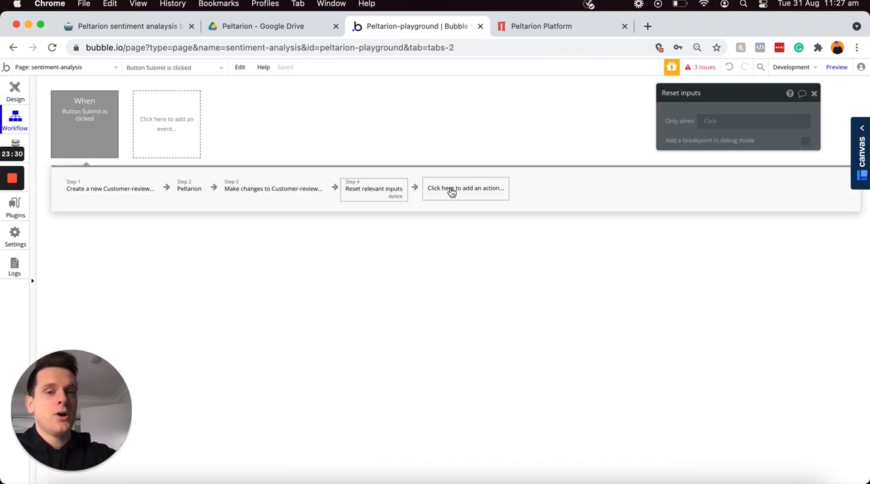
{"action": "left_click", "coordinate": [452, 190]}
{"action": "mouse_move", "coordinate": [452, 316]}
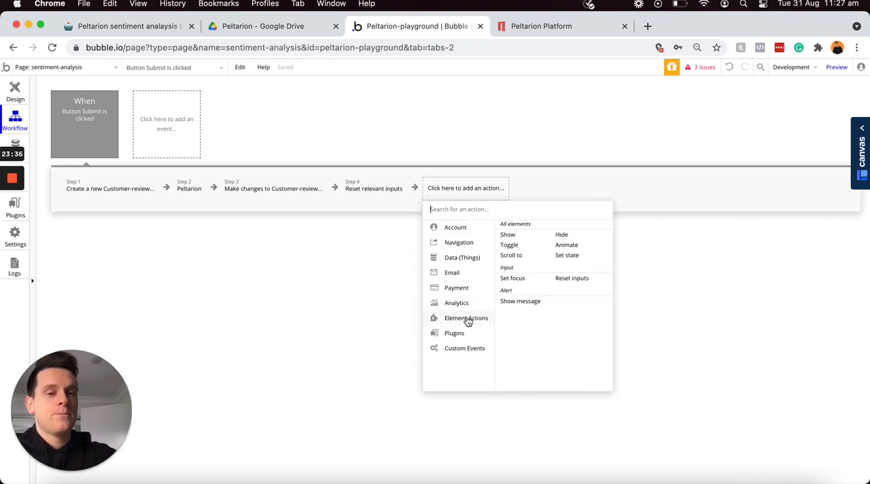
{"action": "left_click", "coordinate": [521, 302]}
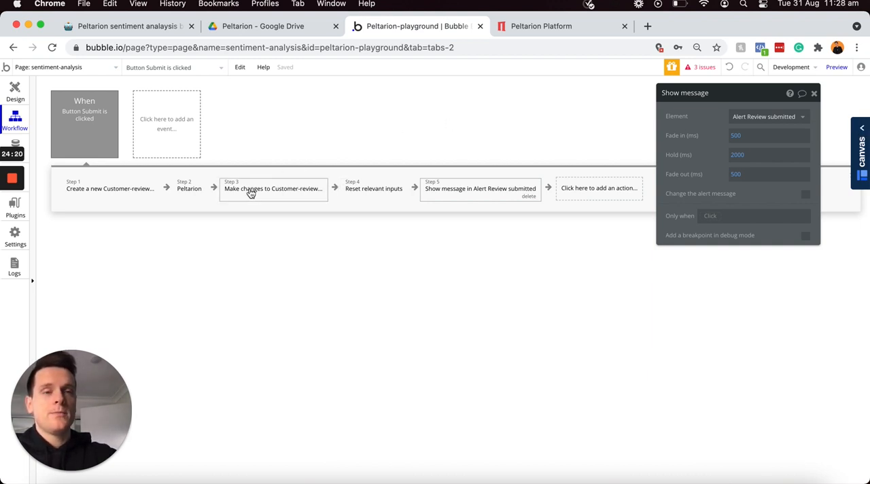
Step: Draw a repeating group about 798 by 233 px below the Submit button and set its content type to Customer-review
{"action": "left_click", "coordinate": [15, 92]}
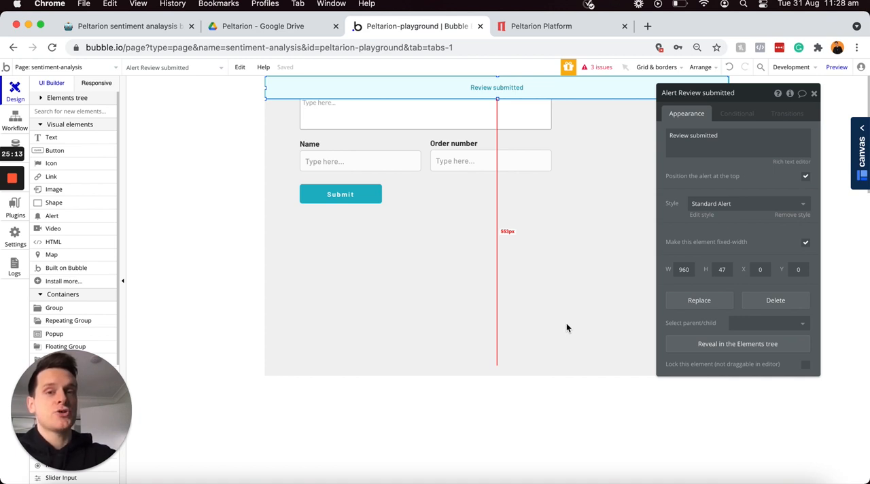
{"action": "left_click", "coordinate": [61, 322]}
{"action": "mouse_move", "coordinate": [295, 226]}
{"action": "left_mouse_down"}
{"action": "mouse_move", "coordinate": [399, 270]}
{"action": "mouse_move", "coordinate": [689, 330]}
{"action": "mouse_move", "coordinate": [687, 337]}
{"action": "left_mouse_up"}
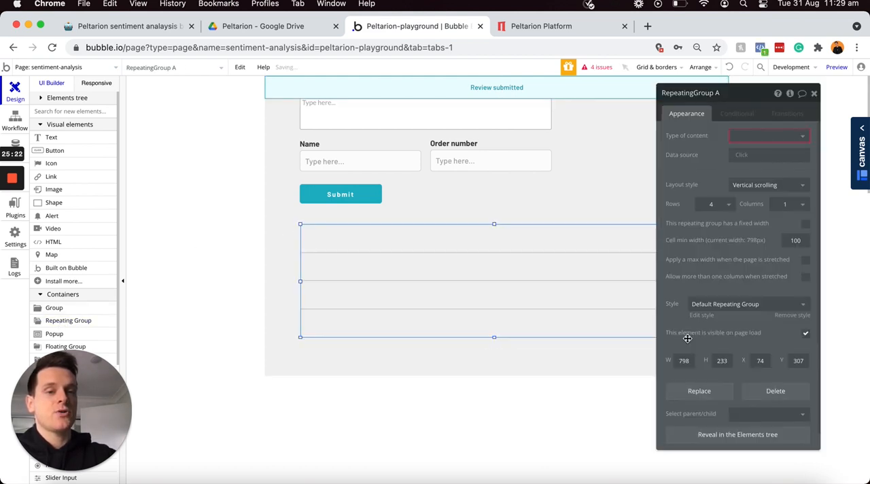
{"action": "left_click", "coordinate": [763, 141]}
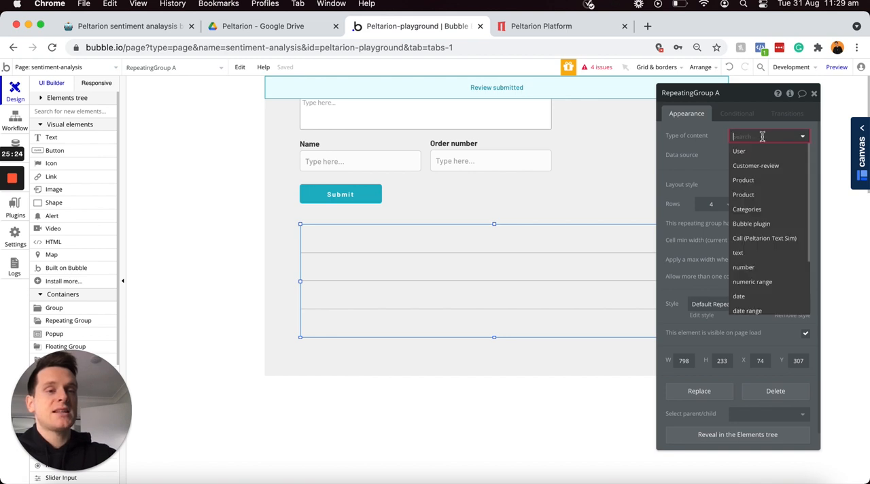
{"action": "left_click", "coordinate": [750, 169]}
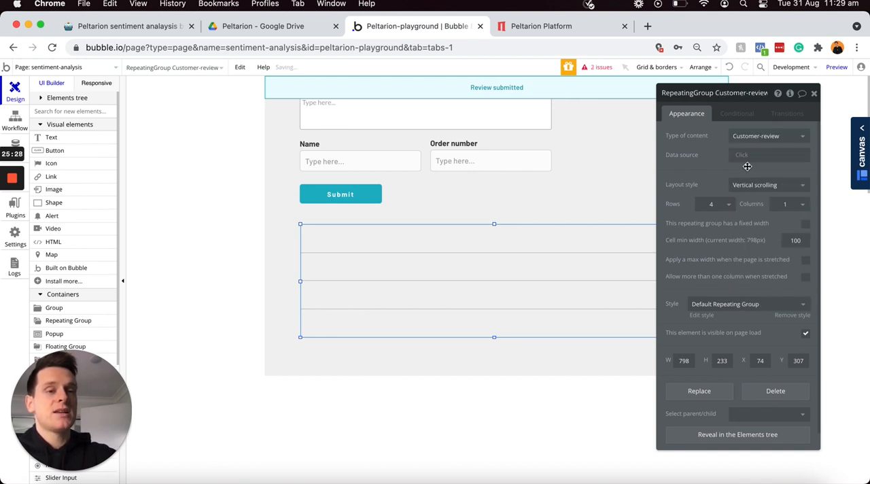
Step: Set the repeating group's data source to a search for Customer-reviews
{"action": "left_click", "coordinate": [746, 161]}
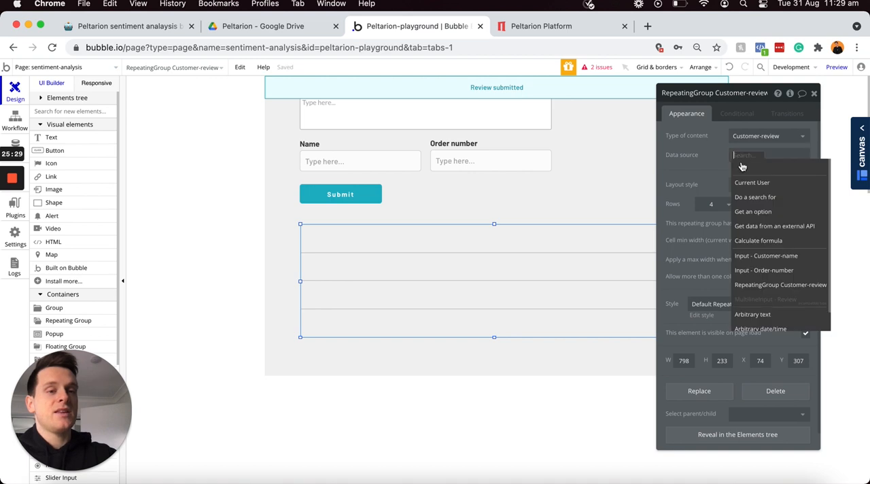
{"action": "left_click", "coordinate": [749, 199]}
{"action": "left_click", "coordinate": [582, 115]}
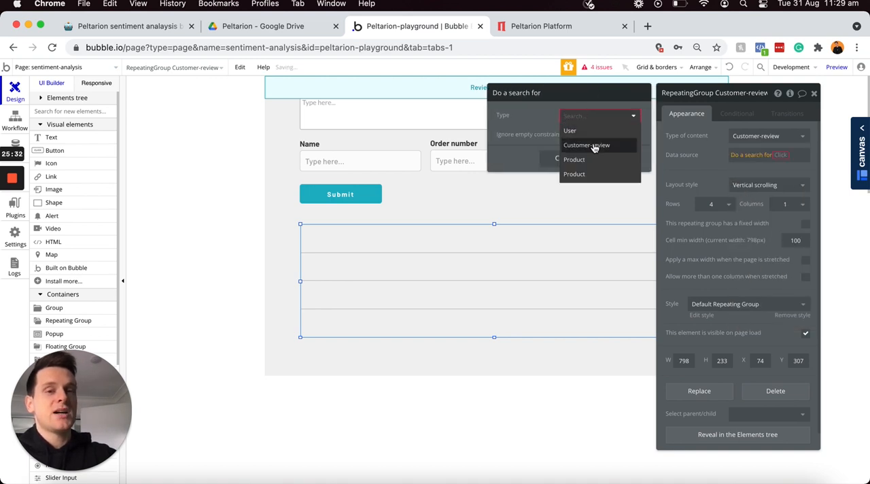
{"action": "left_click", "coordinate": [590, 147]}
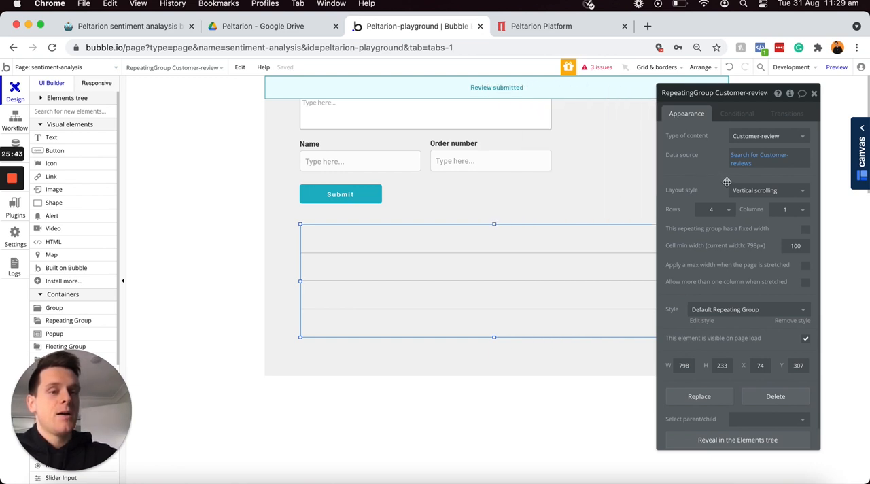
Step: Set the repeating group's layout style to Ext. vertical scrolling with 2 rows
{"action": "left_click", "coordinate": [744, 195]}
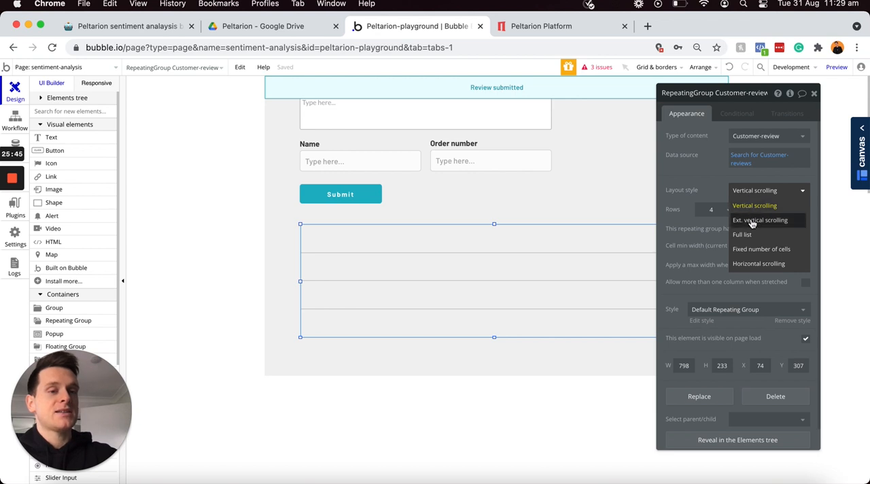
{"action": "left_click", "coordinate": [751, 220]}
{"action": "left_click", "coordinate": [719, 209]}
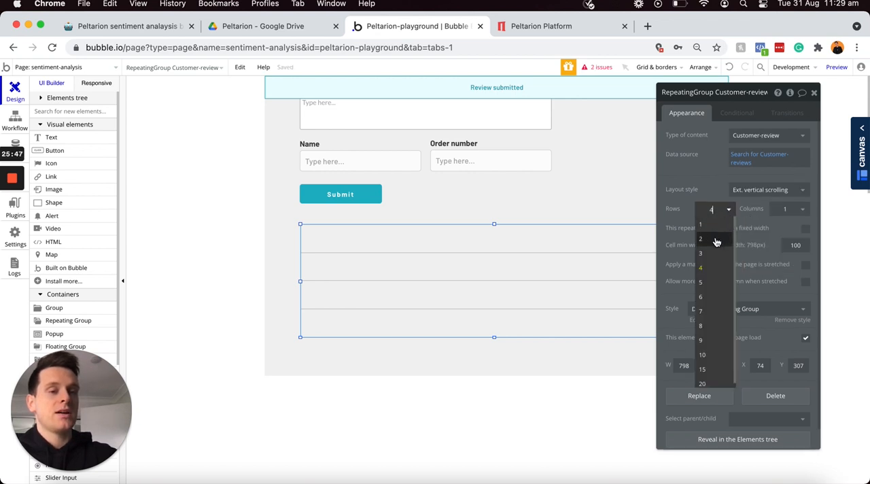
{"action": "left_click", "coordinate": [715, 239]}
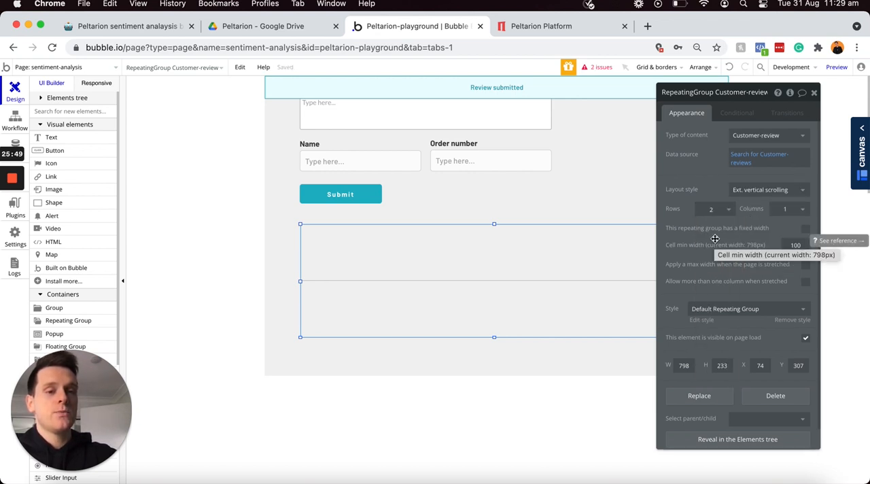
Step: Add a text about 341 by 59 px in the first cell showing Current cell's Customer-review's Message, with the Body style
{"action": "left_click", "coordinate": [55, 143]}
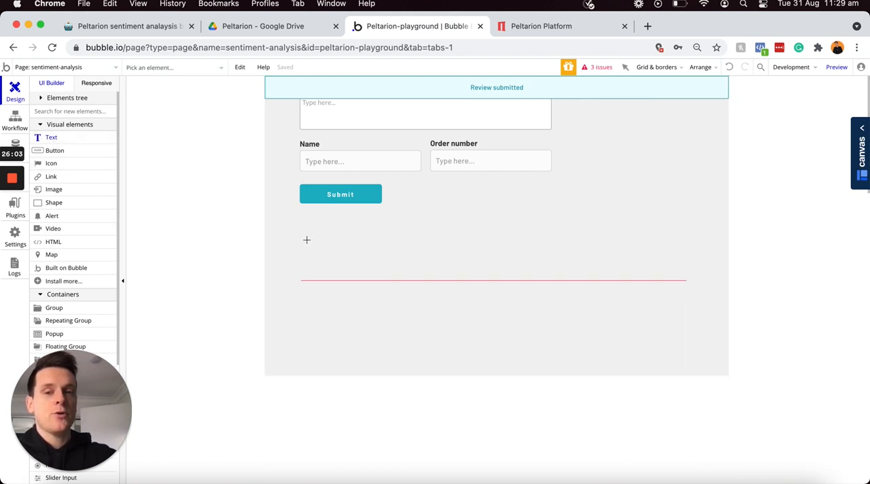
{"action": "mouse_move", "coordinate": [307, 242]}
{"action": "left_mouse_down"}
{"action": "mouse_move", "coordinate": [448, 287]}
{"action": "mouse_move", "coordinate": [474, 271]}
{"action": "left_mouse_up"}
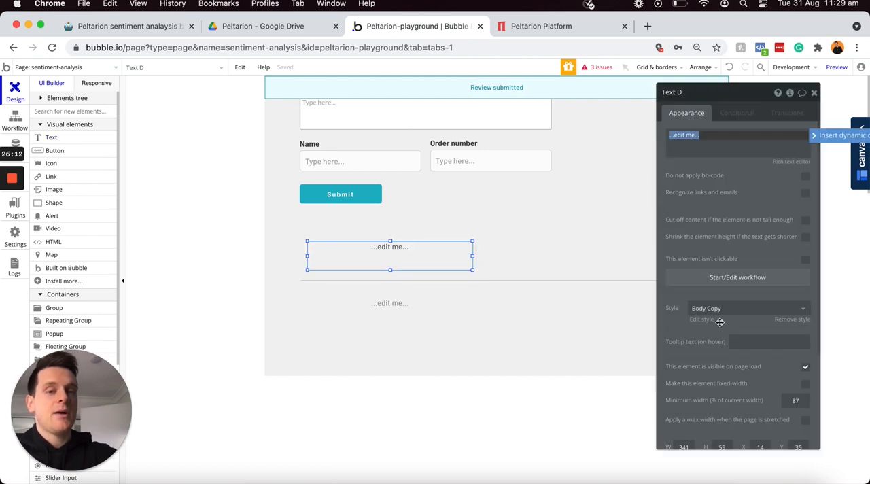
{"action": "left_click", "coordinate": [815, 140]}
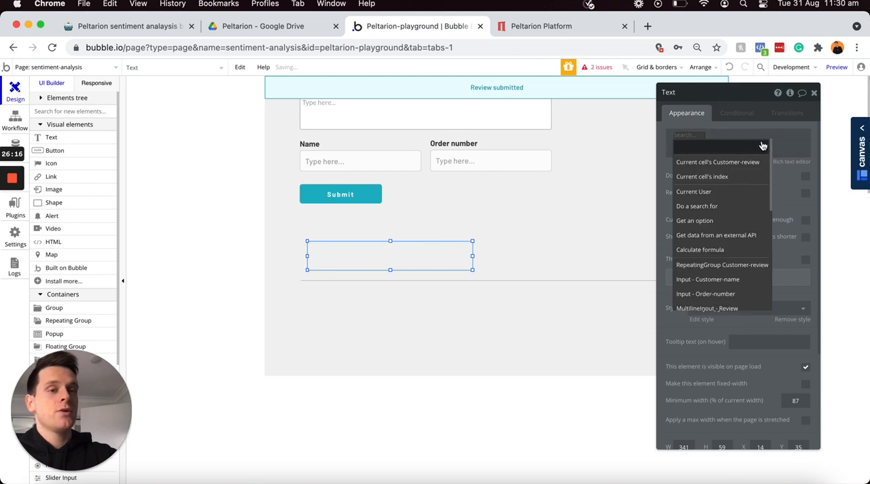
{"action": "left_click", "coordinate": [710, 163]}
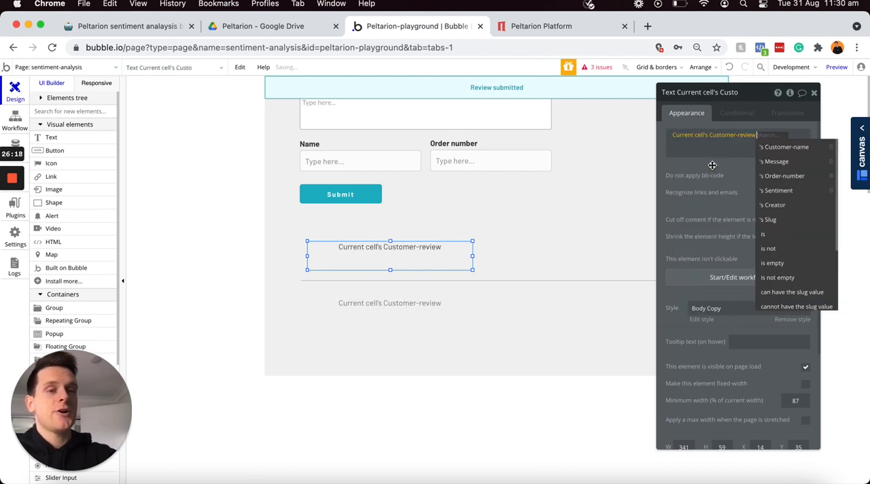
{"action": "left_click", "coordinate": [775, 163]}
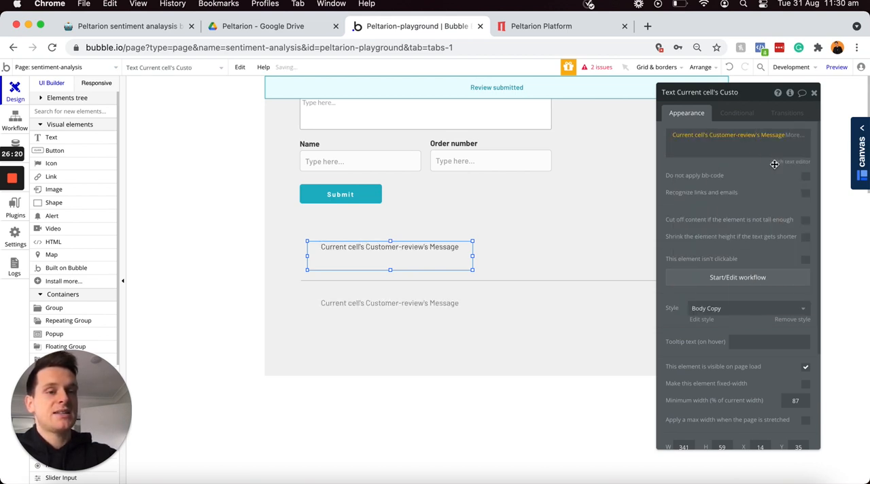
{"action": "left_click", "coordinate": [711, 315]}
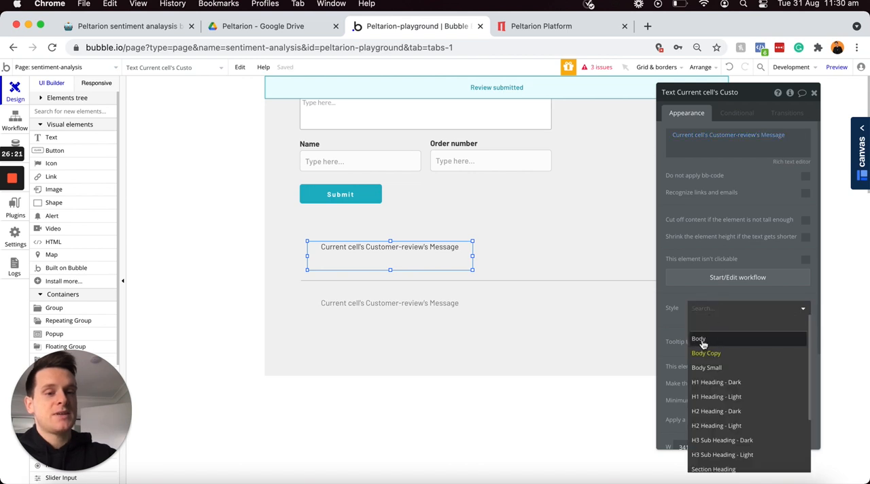
{"action": "left_click", "coordinate": [707, 337]}
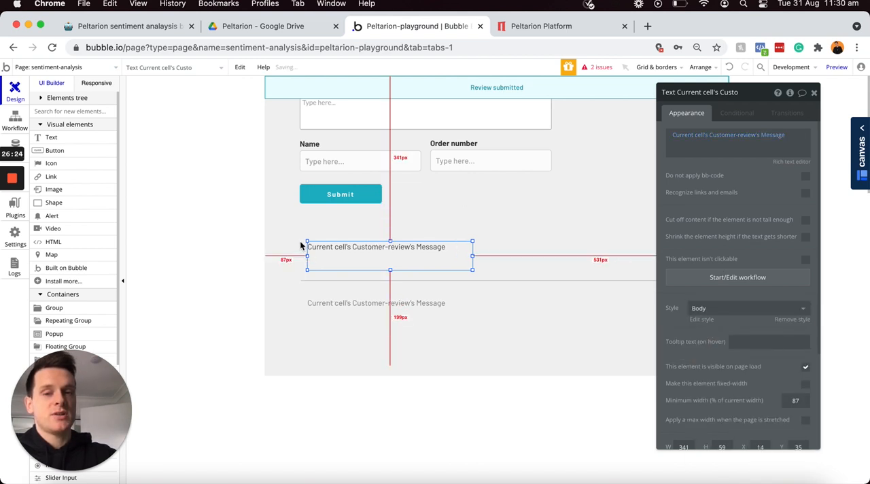
Step: Move the message text to the cell's upper-left corner at X 4, Y 10 and resize it to about 357 by 28 px
{"action": "key", "text": "Left"}
{"action": "key", "text": "Left"}
{"action": "key", "text": "Left"}
{"action": "key", "text": "Left"}
{"action": "key", "text": "Left"}
{"action": "key", "text": "Left"}
{"action": "key", "text": "Left"}
{"action": "key", "text": "Left"}
{"action": "key", "text": "Left"}
{"action": "key", "text": "Left"}
{"action": "key", "text": "Up"}
{"action": "key", "text": "Up"}
{"action": "key", "text": "Up"}
{"action": "key", "text": "Up"}
{"action": "key", "text": "Up"}
{"action": "key", "text": "Up"}
{"action": "key", "text": "Up"}
{"action": "key", "text": "Up"}
{"action": "key", "text": "Up"}
{"action": "key", "text": "Up"}
{"action": "key", "text": "Up"}
{"action": "key", "text": "Up"}
{"action": "key", "text": "Up"}
{"action": "key", "text": "Up"}
{"action": "key", "text": "Up"}
{"action": "key", "text": "Up"}
{"action": "key", "text": "Up"}
{"action": "key", "text": "Up"}
{"action": "key", "text": "Up"}
{"action": "key", "text": "Up"}
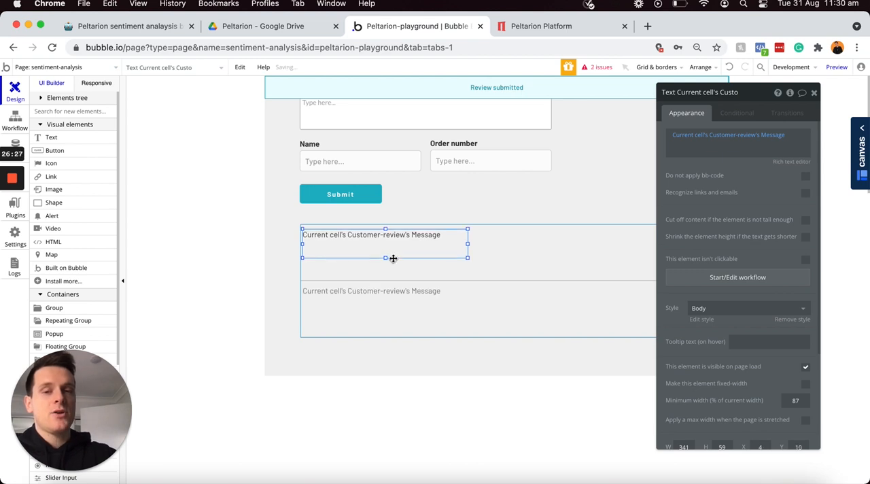
{"action": "mouse_move", "coordinate": [469, 260]}
{"action": "left_mouse_down"}
{"action": "mouse_move", "coordinate": [486, 245]}
{"action": "mouse_move", "coordinate": [469, 259]}
{"action": "mouse_move", "coordinate": [477, 245]}
{"action": "left_mouse_up"}
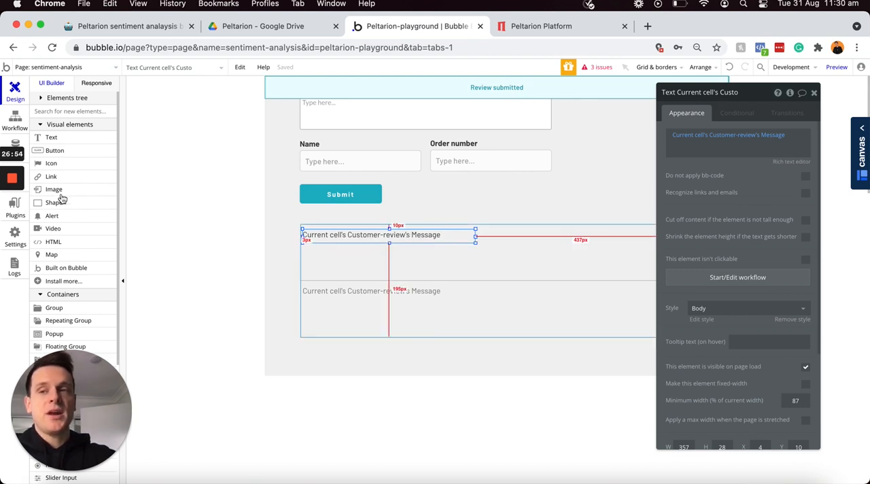
Step: Add a "Review message" text about 245 by 23 px above the repeating group and give it the Body style
{"action": "left_click", "coordinate": [51, 138]}
{"action": "left_click_drag", "start_coordinate": [301, 204], "coordinate": [419, 219]}
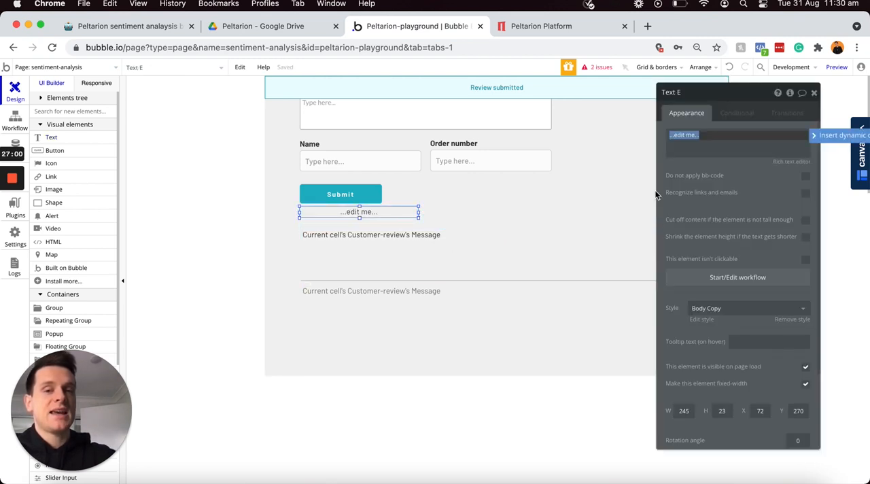
{"action": "type", "text": "Review"}
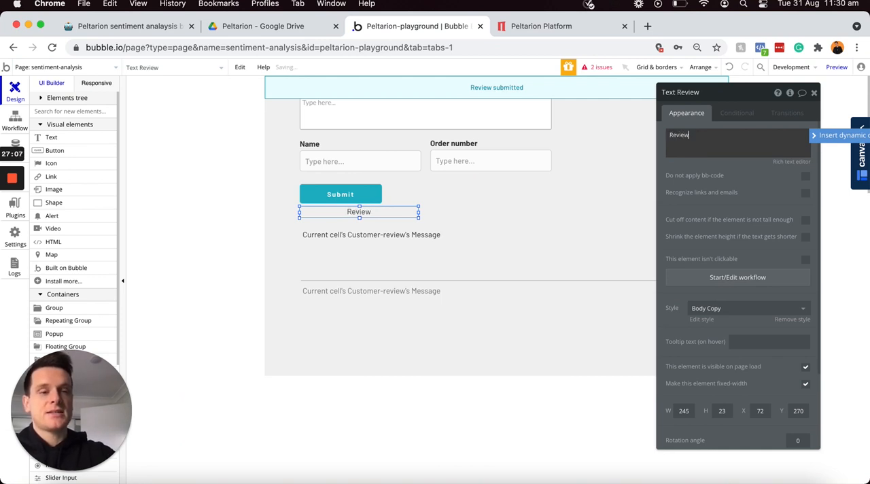
{"action": "type", "text": " messag"}
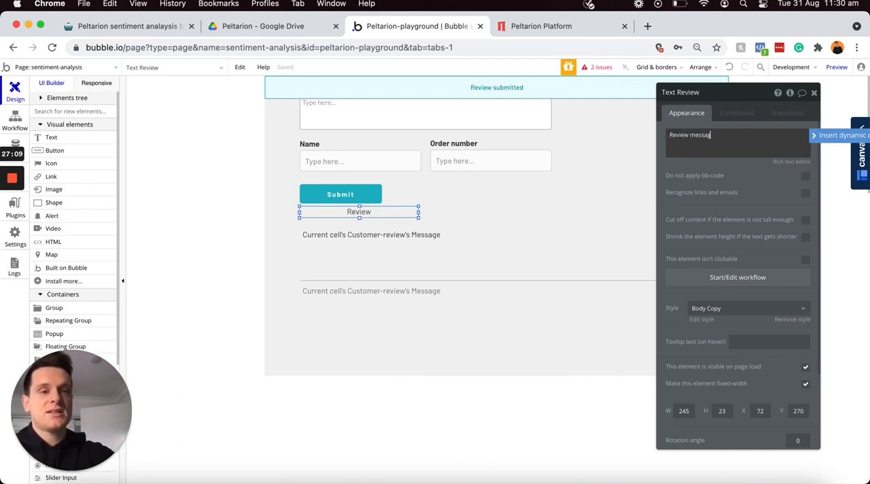
{"action": "type", "text": "e"}
{"action": "left_click", "coordinate": [748, 310]}
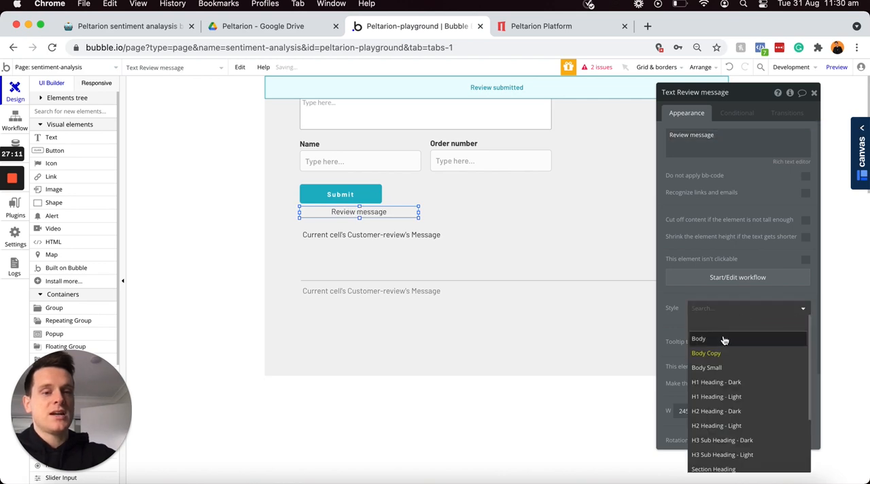
{"action": "left_click", "coordinate": [724, 338]}
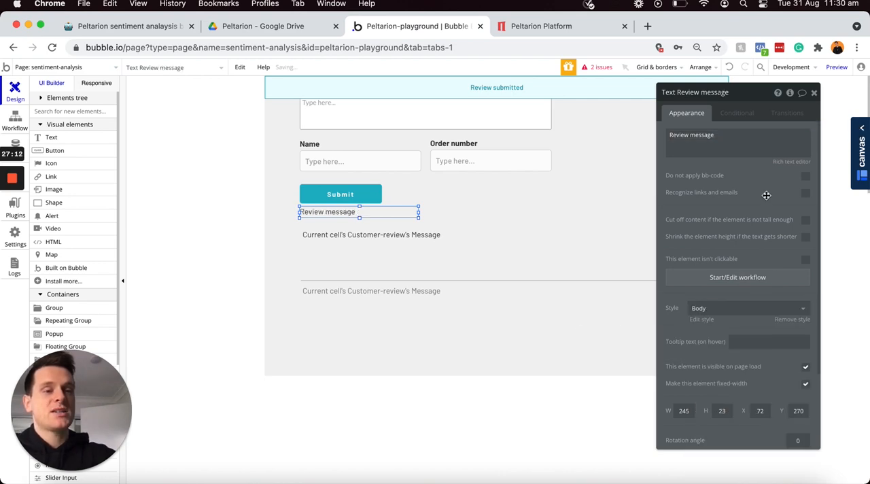
Step: Make the whole "Review message" heading bold in the rich text editor
{"action": "left_click", "coordinate": [788, 163]}
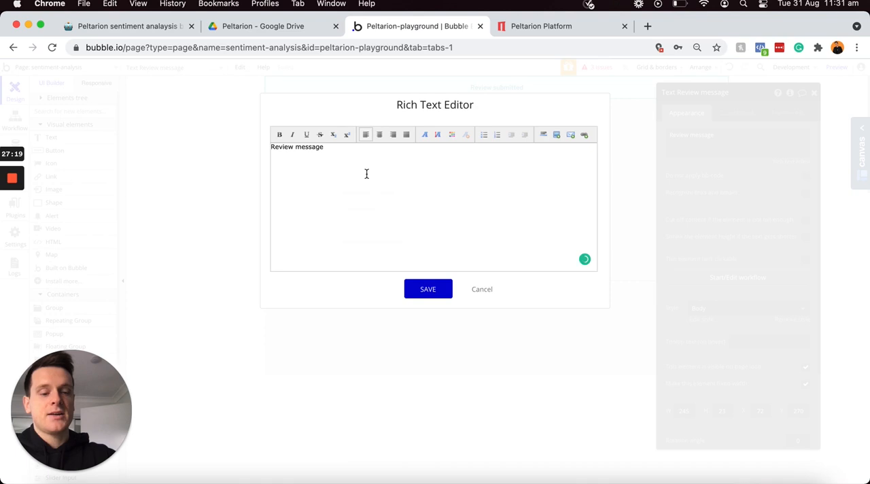
{"action": "key", "text": "ctrl+a"}
{"action": "key", "text": "ctrl+b"}
{"action": "left_click", "coordinate": [426, 289]}
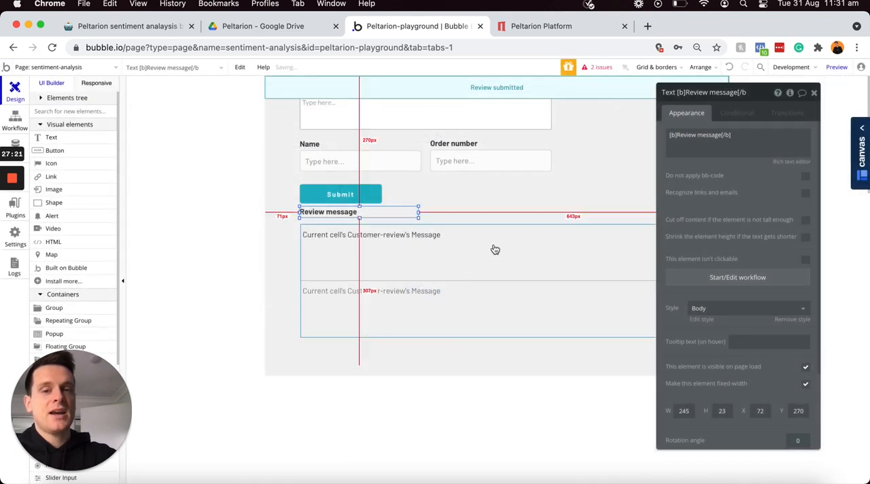
Step: Shift the repeating group and the "Review message" heading down and left, aligning the heading with the message text at X 24, Y 313
{"action": "left_click", "coordinate": [486, 247], "text": "shift"}
{"action": "key", "text": "Left"}
{"action": "key", "text": "Left"}
{"action": "key", "text": "Left"}
{"action": "key", "text": "Left"}
{"action": "key", "text": "Left"}
{"action": "key", "text": "Left"}
{"action": "key", "text": "Left"}
{"action": "key", "text": "Left"}
{"action": "key", "text": "Left"}
{"action": "key", "text": "Left"}
{"action": "key", "text": "Left"}
{"action": "key", "text": "Left"}
{"action": "key", "text": "Left"}
{"action": "key", "text": "Left"}
{"action": "key", "text": "Left"}
{"action": "key", "text": "Left"}
{"action": "key", "text": "Left"}
{"action": "key", "text": "Left"}
{"action": "key", "text": "Left"}
{"action": "key", "text": "Left"}
{"action": "key", "text": "Left"}
{"action": "key", "text": "Left"}
{"action": "key", "text": "Left"}
{"action": "key", "text": "Left"}
{"action": "key", "text": "Left"}
{"action": "key", "text": "Left"}
{"action": "key", "text": "Left"}
{"action": "key", "text": "Down"}
{"action": "key", "text": "Down"}
{"action": "key", "text": "Down"}
{"action": "key", "text": "Down"}
{"action": "key", "text": "Down"}
{"action": "key", "text": "Down"}
{"action": "key", "text": "Down"}
{"action": "key", "text": "Down"}
{"action": "key", "text": "Down"}
{"action": "key", "text": "Down"}
{"action": "key", "text": "Down"}
{"action": "key", "text": "Down"}
{"action": "key", "text": "Down"}
{"action": "key", "text": "Down"}
{"action": "key", "text": "Down"}
{"action": "key", "text": "Down"}
{"action": "key", "text": "Down"}
{"action": "key", "text": "Down"}
{"action": "key", "text": "Down"}
{"action": "key", "text": "Down"}
{"action": "key", "text": "Left"}
{"action": "key", "text": "Left"}
{"action": "key", "text": "Left"}
{"action": "key", "text": "Left"}
{"action": "key", "text": "Left"}
{"action": "key", "text": "Left"}
{"action": "key", "text": "Left"}
{"action": "key", "text": "Left"}
{"action": "key", "text": "Left"}
{"action": "key", "text": "Left"}
{"action": "left_click", "coordinate": [435, 217]}
{"action": "left_click", "coordinate": [323, 234]}
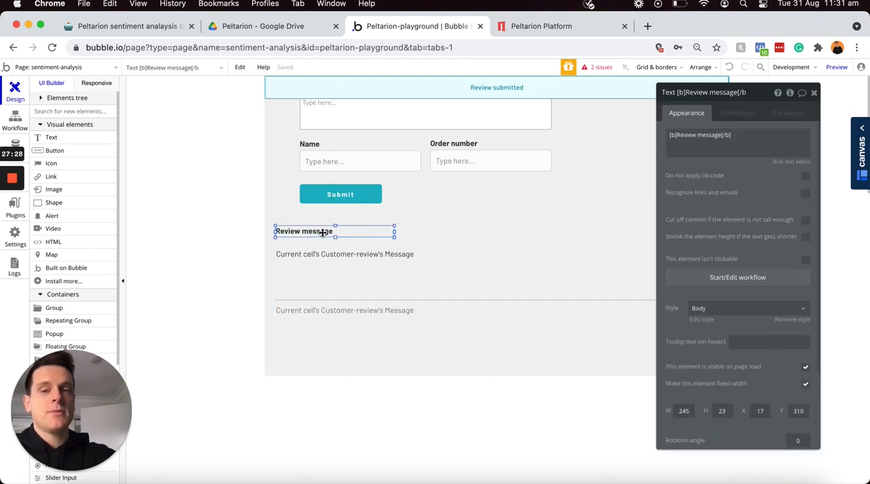
{"action": "mouse_move", "coordinate": [323, 234]}
{"action": "left_mouse_down"}
{"action": "mouse_move", "coordinate": [310, 241]}
{"action": "mouse_move", "coordinate": [320, 266]}
{"action": "mouse_move", "coordinate": [310, 235]}
{"action": "left_mouse_up"}
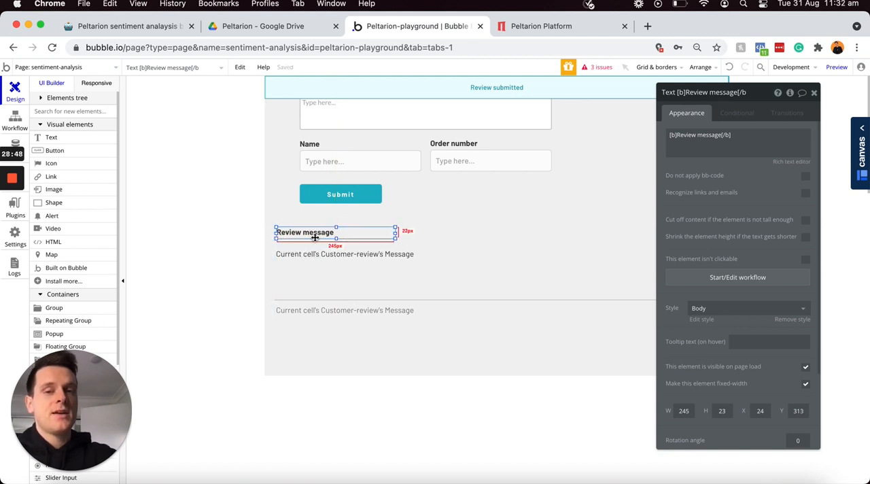
Step: Duplicate the message text to its right within the cell and make the copy show Current cell's Customer-review's Sentiment
{"action": "left_click", "coordinate": [323, 255]}
{"action": "left_click_drag", "start_coordinate": [325, 255], "coordinate": [455, 256]}
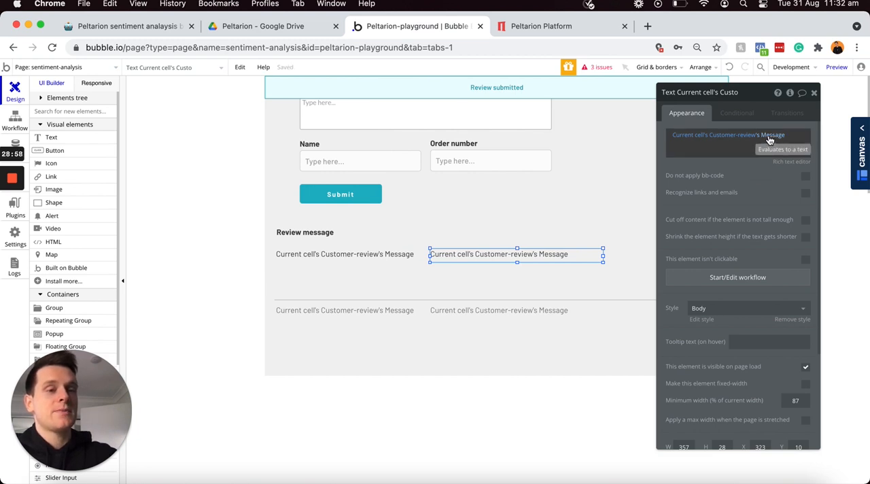
{"action": "left_click", "coordinate": [770, 139]}
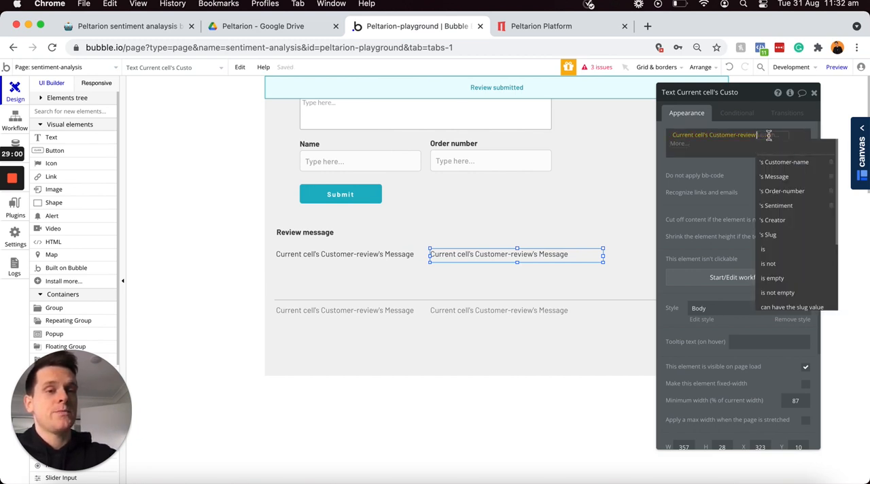
{"action": "left_click", "coordinate": [782, 206]}
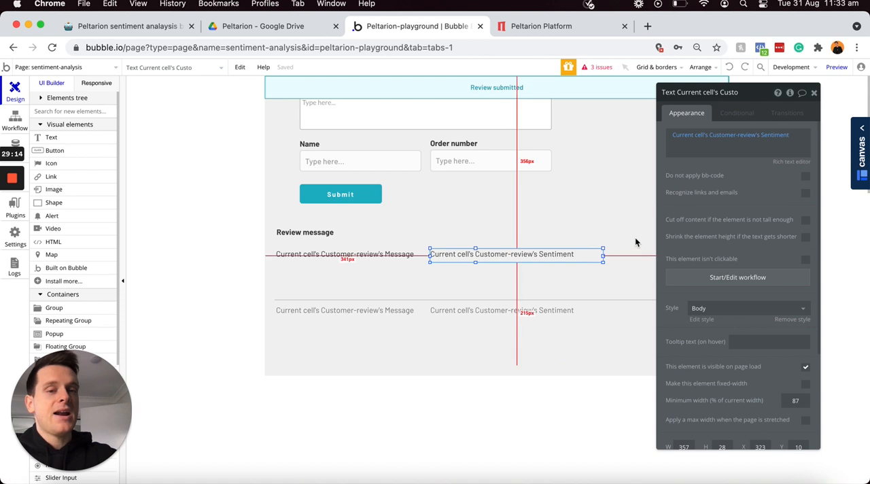
Step: Narrow the sentiment text to about 126 px and move it right, clear of the message text
{"action": "left_click_drag", "start_coordinate": [602, 254], "coordinate": [492, 257]}
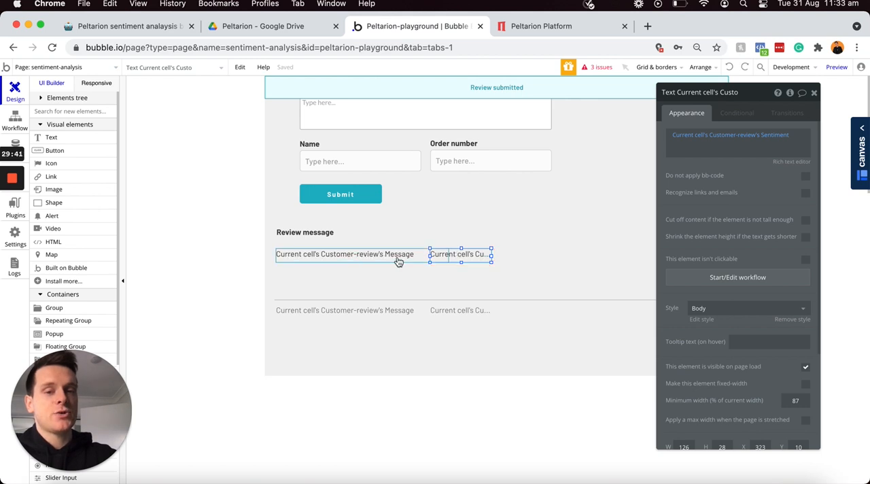
{"action": "key", "text": "Right"}
{"action": "key", "text": "Right"}
{"action": "key", "text": "Right"}
{"action": "key", "text": "Right"}
{"action": "key", "text": "Right"}
{"action": "key", "text": "Right"}
{"action": "key", "text": "Right"}
{"action": "key", "text": "Right"}
{"action": "key", "text": "Right"}
{"action": "key", "text": "Right"}
{"action": "key", "text": "Right"}
{"action": "key", "text": "Right"}
{"action": "key", "text": "Right"}
{"action": "key", "text": "Right"}
{"action": "key", "text": "Right"}
{"action": "key", "text": "Right"}
{"action": "key", "text": "Right"}
{"action": "key", "text": "Right"}
{"action": "key", "text": "Right"}
{"action": "key", "text": "Right"}
{"action": "key", "text": "Right"}
{"action": "key", "text": "Right"}
{"action": "key", "text": "Right"}
{"action": "key", "text": "Right"}
{"action": "key", "text": "Right"}
{"action": "key", "text": "Right"}
{"action": "key", "text": "Right"}
{"action": "key", "text": "Right"}
{"action": "key", "text": "Right"}
{"action": "key", "text": "Right"}
{"action": "key", "text": "Right"}
{"action": "key", "text": "Right"}
{"action": "key", "text": "Right"}
{"action": "key", "text": "Right"}
{"action": "key", "text": "Right"}
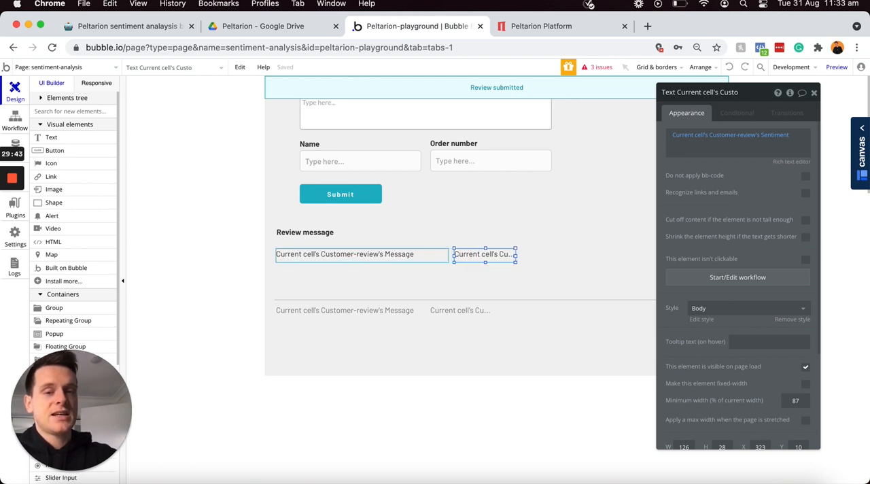
{"action": "key", "text": "Right"}
{"action": "key", "text": "Right"}
{"action": "key", "text": "Right"}
{"action": "key", "text": "Right"}
{"action": "key", "text": "Right"}
{"action": "key", "text": "Right"}
{"action": "key", "text": "Right"}
{"action": "key", "text": "Right"}
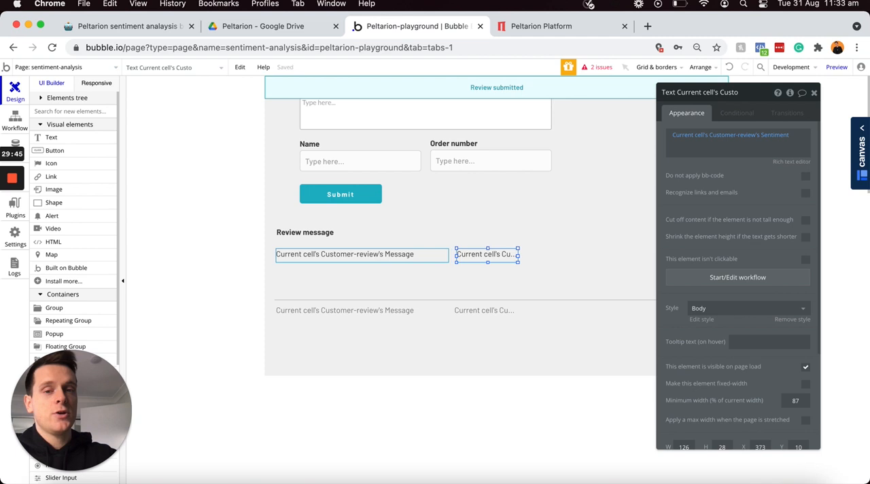
Step: Duplicate the "Review message" heading and place the copy above the sentiment text
{"action": "left_click", "coordinate": [327, 234]}
{"action": "key", "text": "super+c"}
{"action": "key", "text": "super+v"}
{"action": "left_click_drag", "start_coordinate": [327, 235], "coordinate": [487, 232]}
Step: Retitle the copied heading "Sentiment rating", keeping it bold, and narrow it to about 135 px
{"action": "left_click", "coordinate": [721, 137]}
{"action": "left_click", "coordinate": [723, 136]}
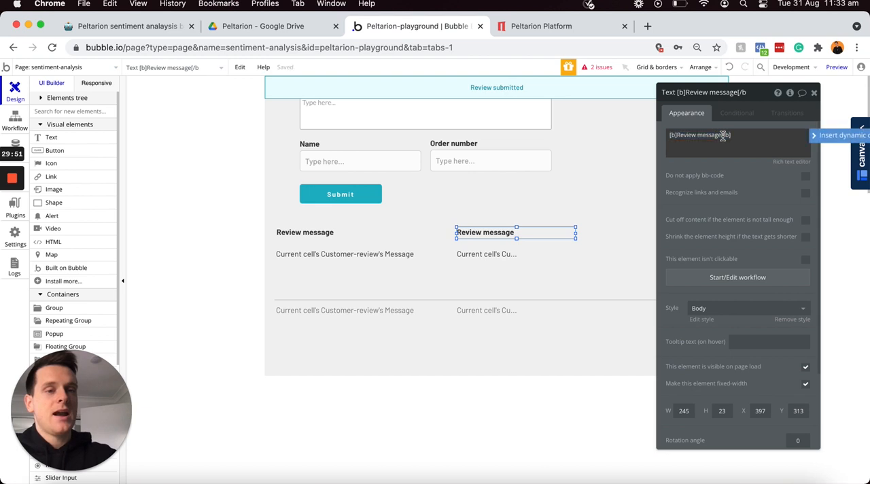
{"action": "left_click_drag", "start_coordinate": [721, 134], "coordinate": [675, 134]}
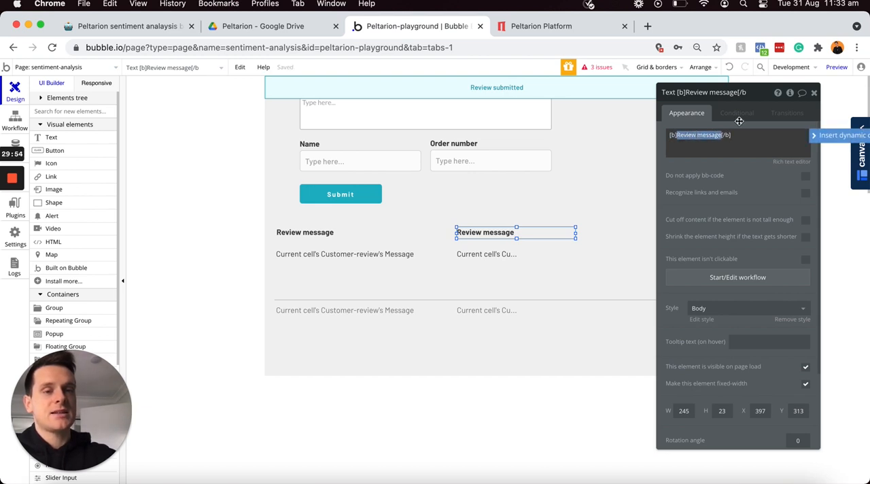
{"action": "type", "text": "Sentiment rating"}
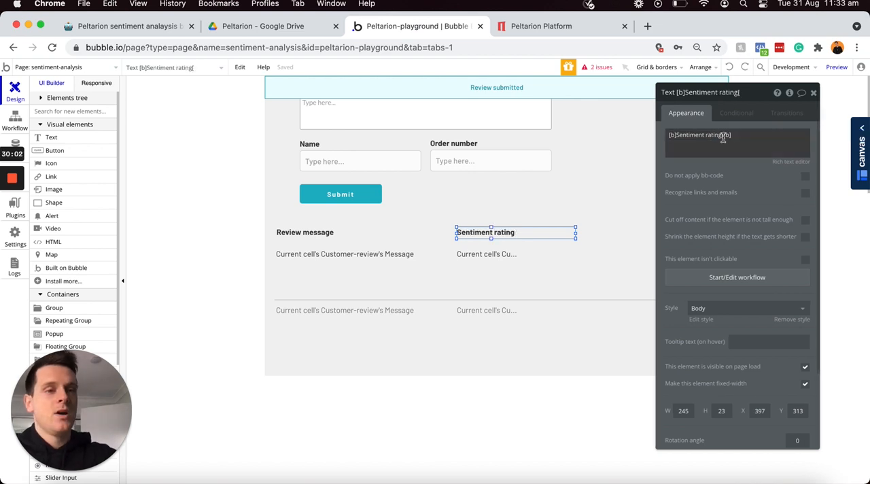
{"action": "left_click_drag", "start_coordinate": [575, 232], "coordinate": [523, 234]}
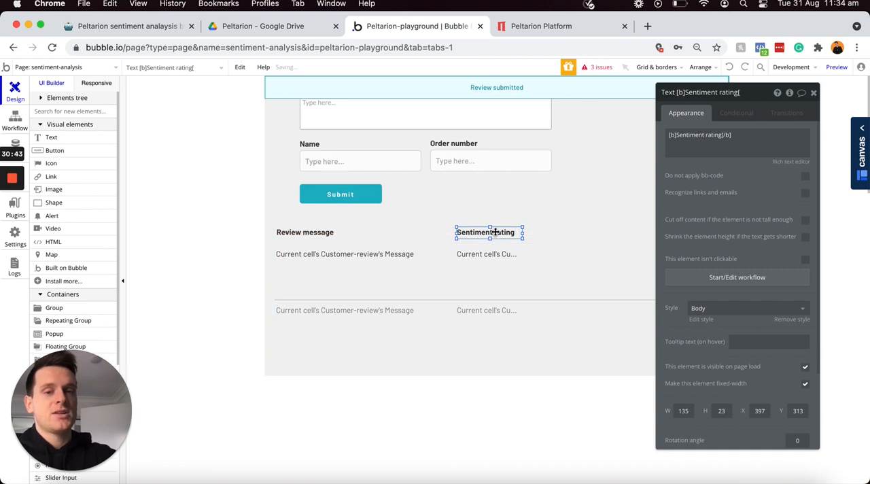
Step: Duplicate the sentiment text to its right, about 188 px wide, and make the copy show Current cell's Customer-review's Customer-name
{"action": "left_click", "coordinate": [485, 253]}
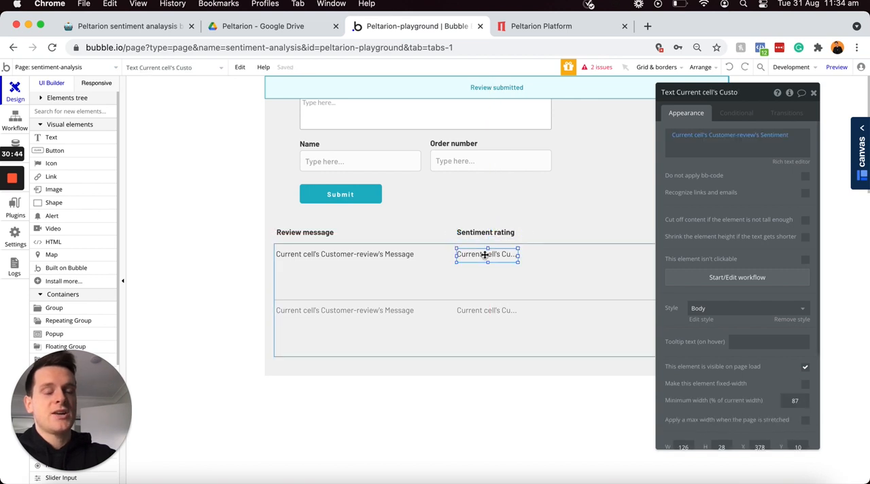
{"action": "left_click_drag", "start_coordinate": [485, 253], "coordinate": [562, 253]}
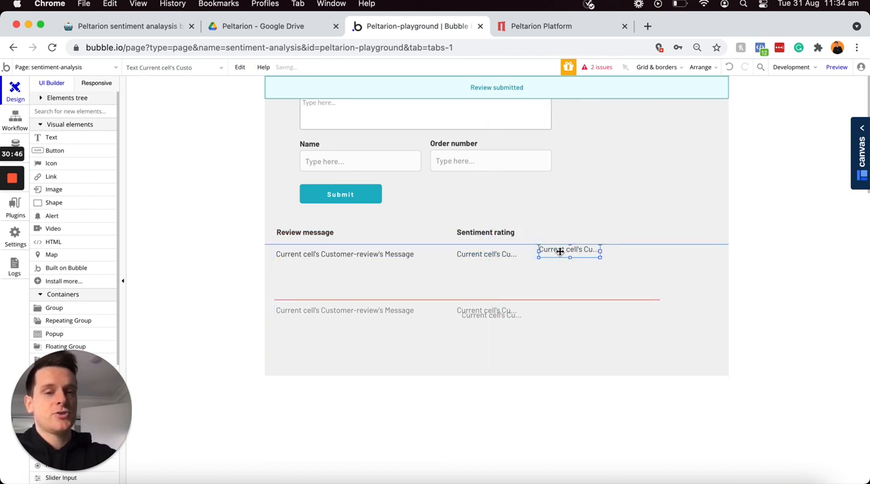
{"action": "left_click_drag", "start_coordinate": [597, 256], "coordinate": [627, 255]}
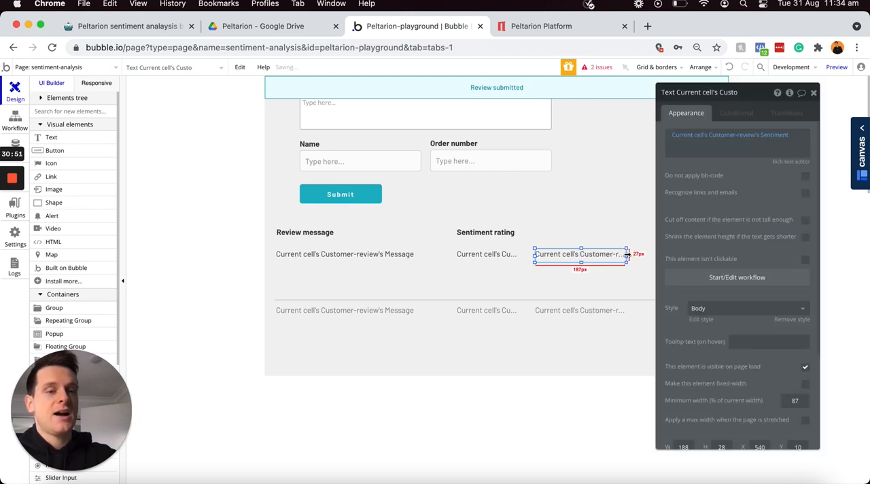
{"action": "left_click", "coordinate": [771, 134]}
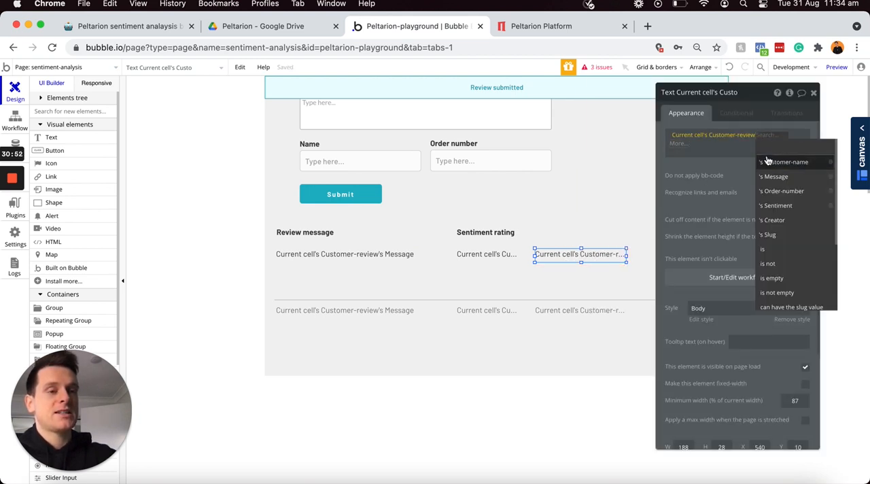
{"action": "left_click", "coordinate": [771, 161]}
Step: Duplicate the "Sentiment rating" heading and place the copy above the customer name text
{"action": "left_click", "coordinate": [498, 232]}
{"action": "key", "text": "super+c"}
{"action": "key", "text": "super+v"}
{"action": "left_click_drag", "start_coordinate": [498, 237], "coordinate": [567, 229]}
Step: Retitle the heading above the customer name text "Customer name", keeping it bold
{"action": "left_click", "coordinate": [707, 135]}
{"action": "left_click", "coordinate": [721, 135]}
{"action": "left_click_drag", "start_coordinate": [720, 136], "coordinate": [676, 135]}
{"action": "key", "text": "BackSpace"}
{"action": "type", "text": "Cust"}
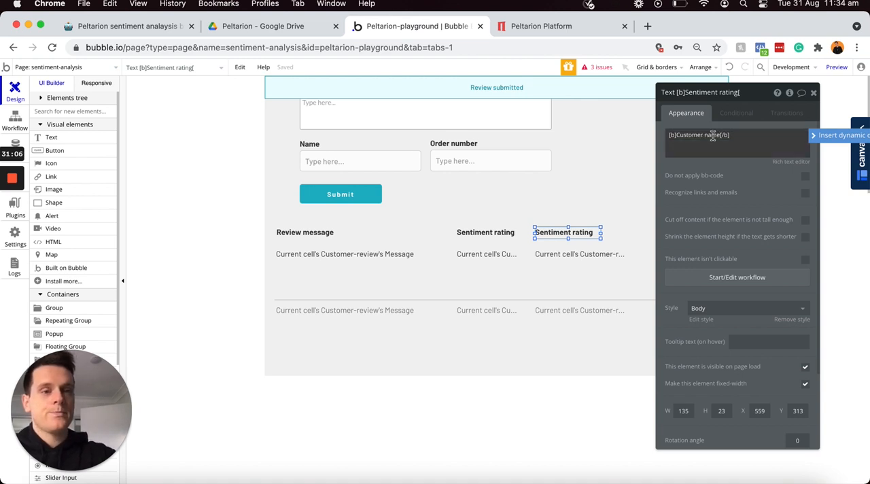
Step: Move the property editor clear of the repeating group and widen the group to about 923 px
{"action": "left_click_drag", "start_coordinate": [758, 96], "coordinate": [351, 97]}
{"action": "left_click", "coordinate": [658, 302]}
{"action": "left_click_drag", "start_coordinate": [659, 302], "coordinate": [721, 300]}
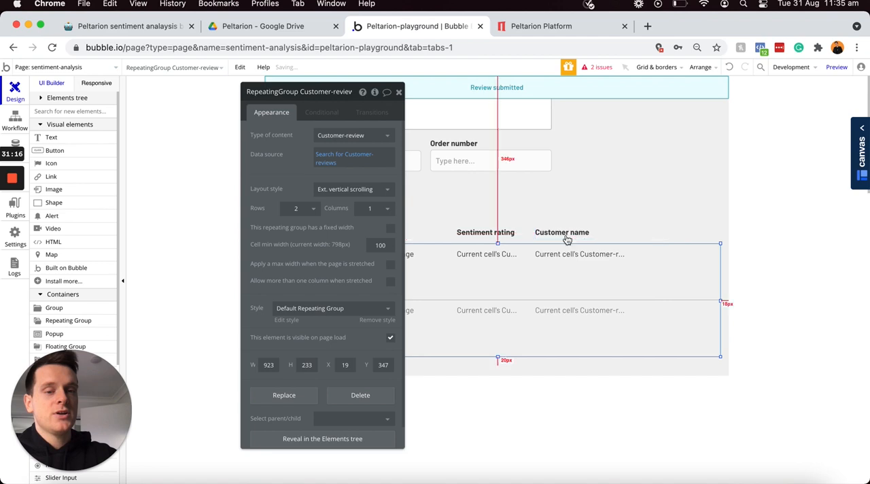
Step: Duplicate the customer name text and its heading to the right as a fourth column, the text about 141 px wide
{"action": "left_click", "coordinate": [578, 255]}
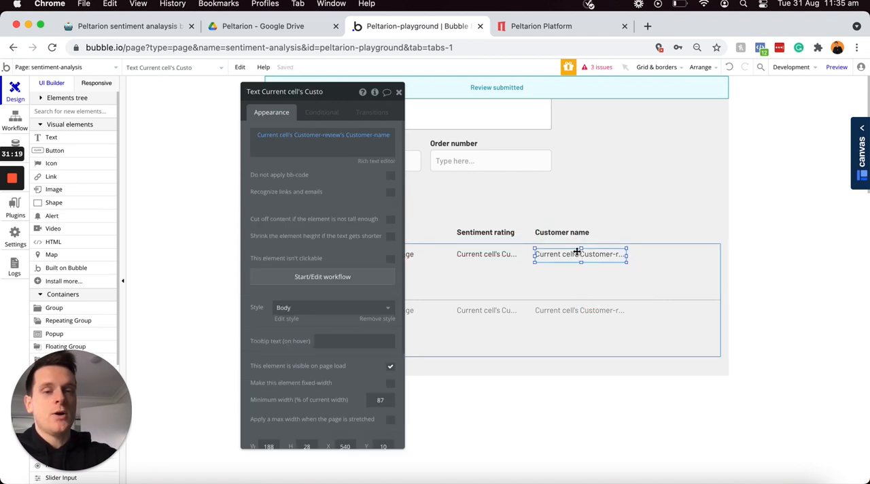
{"action": "left_click_drag", "start_coordinate": [577, 252], "coordinate": [651, 255]}
{"action": "left_click_drag", "start_coordinate": [574, 234], "coordinate": [666, 231]}
Step: Retitle the fourth column's heading "Order number", keeping it bold
{"action": "left_click", "coordinate": [314, 144]}
{"action": "left_click", "coordinate": [307, 137]}
{"action": "left_click_drag", "start_coordinate": [306, 135], "coordinate": [264, 136]}
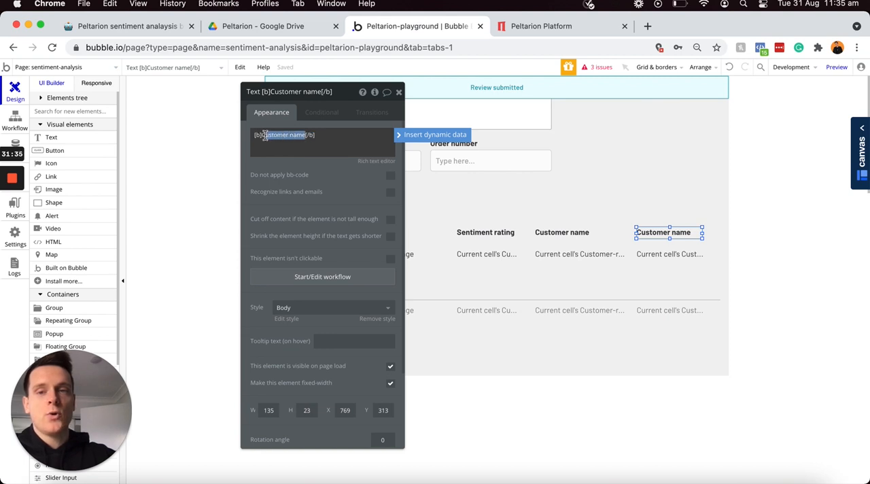
{"action": "key", "text": "BackSpace"}
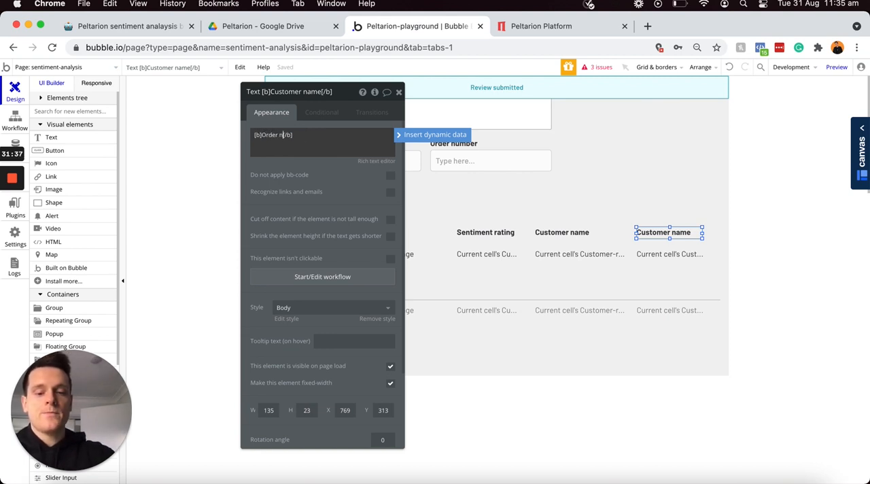
Step: Make the text under the "Order number" heading show Current cell's Customer-review's Order-number
{"action": "left_click", "coordinate": [649, 251]}
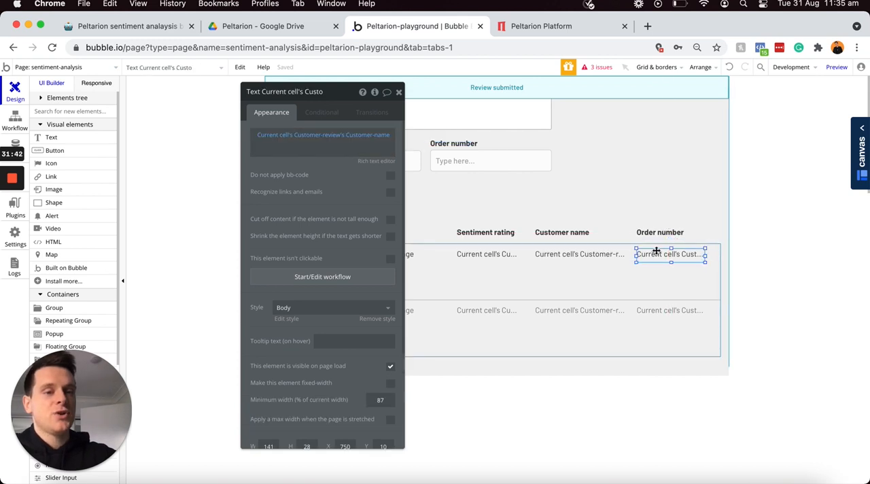
{"action": "left_click", "coordinate": [363, 135]}
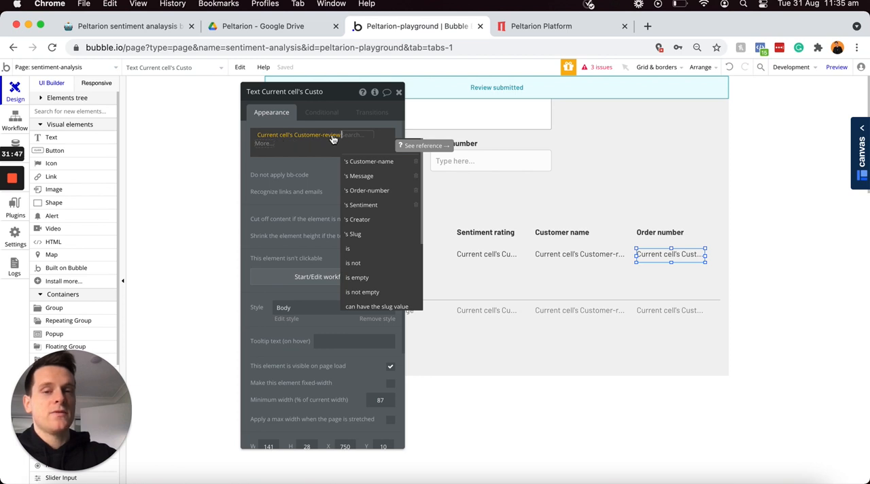
{"action": "left_click", "coordinate": [366, 190]}
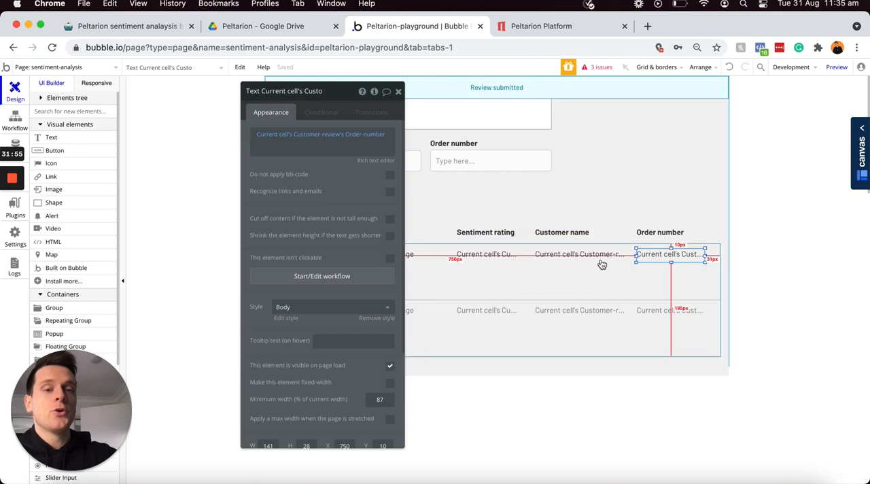
Step: Widen the page to about 1232 px and the repeating group to about 1098 px
{"action": "left_click", "coordinate": [710, 198]}
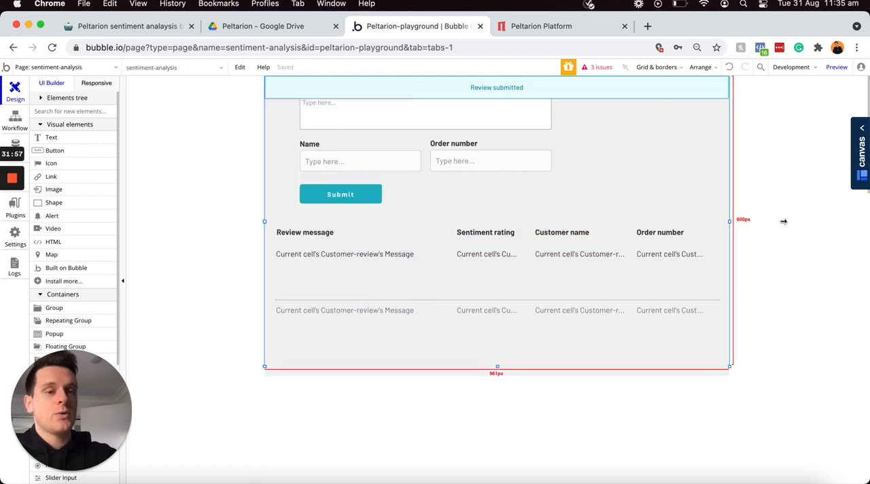
{"action": "left_click_drag", "start_coordinate": [729, 221], "coordinate": [795, 221]}
{"action": "left_click", "coordinate": [634, 288]}
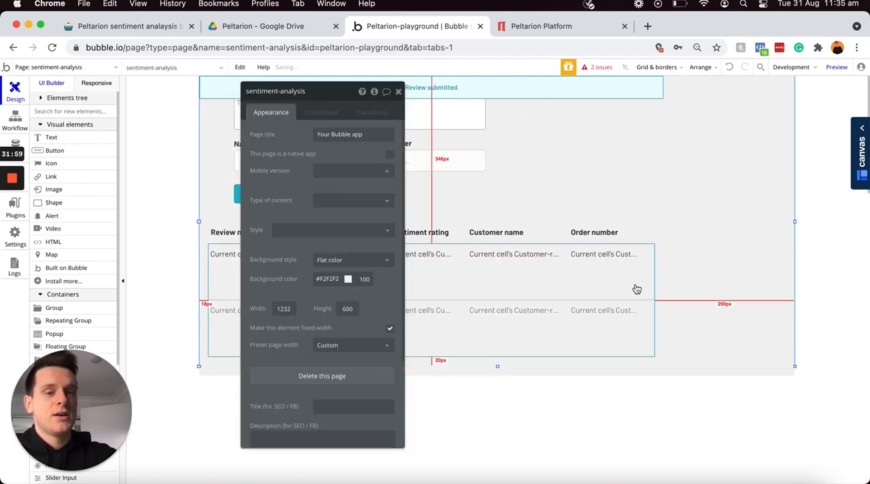
{"action": "left_click_drag", "start_coordinate": [653, 301], "coordinate": [741, 303]}
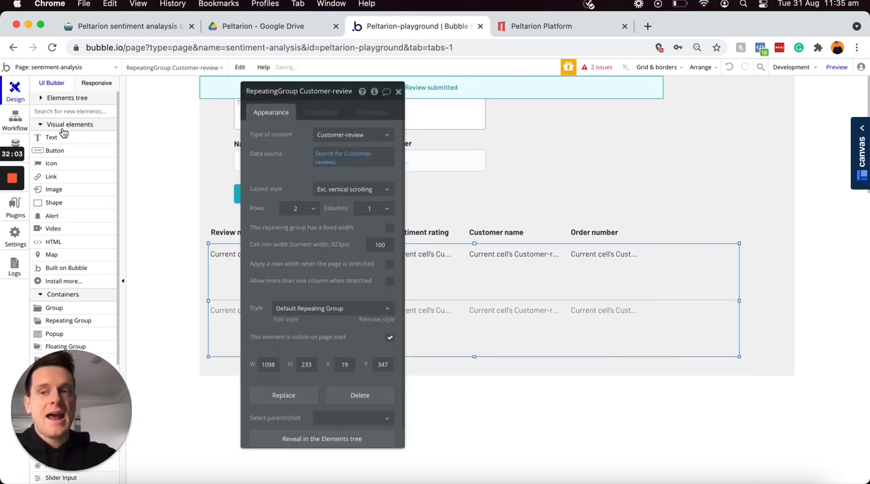
Step: Draw a button about 127 by 34 px in the first cell after the order number and label it "Mark as complete"
{"action": "left_click", "coordinate": [55, 150]}
{"action": "left_click_drag", "start_coordinate": [660, 249], "coordinate": [726, 272]}
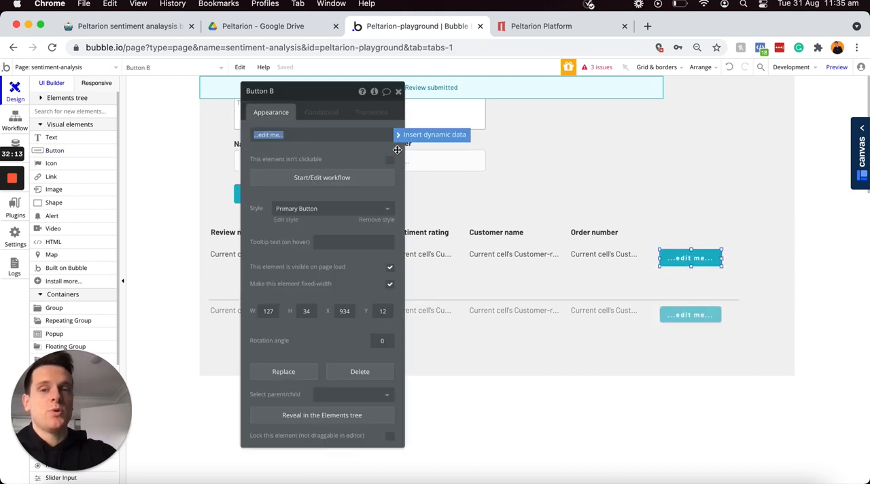
{"action": "type", "text": "Mark as complete"}
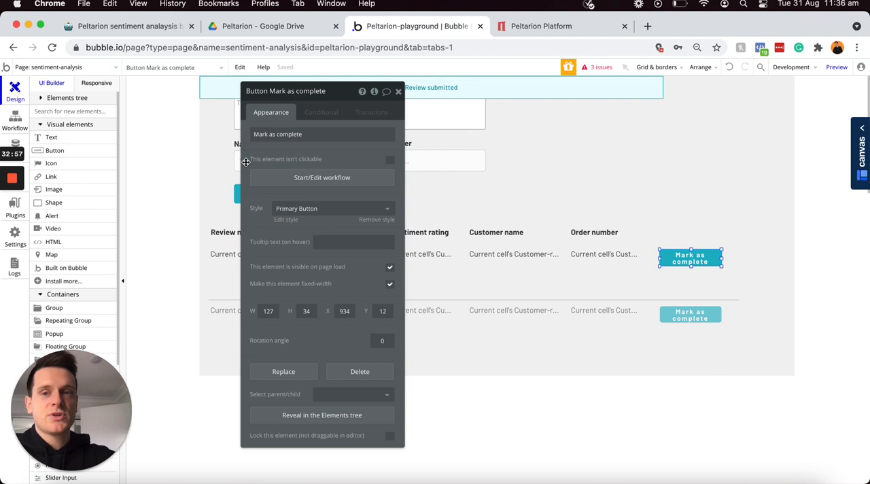
Step: Shorten the button label to "Mark complete" and widen the button to about 145 px
{"action": "triple_click", "coordinate": [276, 133]}
{"action": "left_click", "coordinate": [276, 133]}
{"action": "key", "text": "BackSpace"}
{"action": "key", "text": "BackSpace"}
{"action": "key", "text": "BackSpace"}
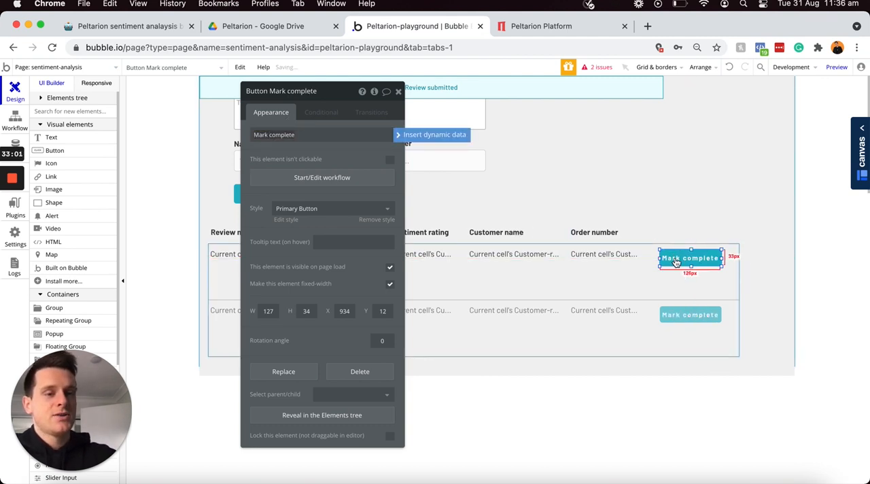
{"action": "left_click_drag", "start_coordinate": [724, 263], "coordinate": [733, 262]}
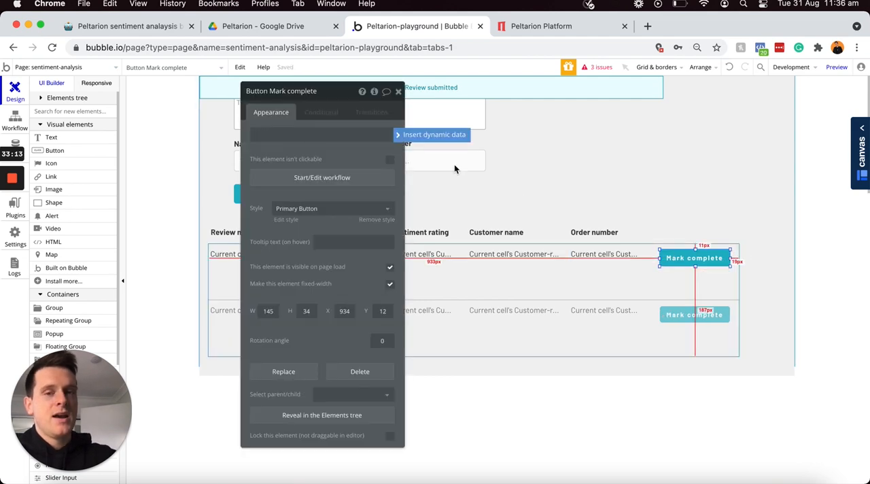
Step: Select the message, sentiment, customer name and order number texts together and nudge them down slightly to align with the button
{"action": "left_click", "coordinate": [400, 93]}
{"action": "left_click", "coordinate": [306, 257]}
{"action": "left_click", "coordinate": [441, 259], "text": "shift"}
{"action": "left_click", "coordinate": [505, 255], "text": "shift"}
{"action": "left_click", "coordinate": [578, 257], "text": "shift"}
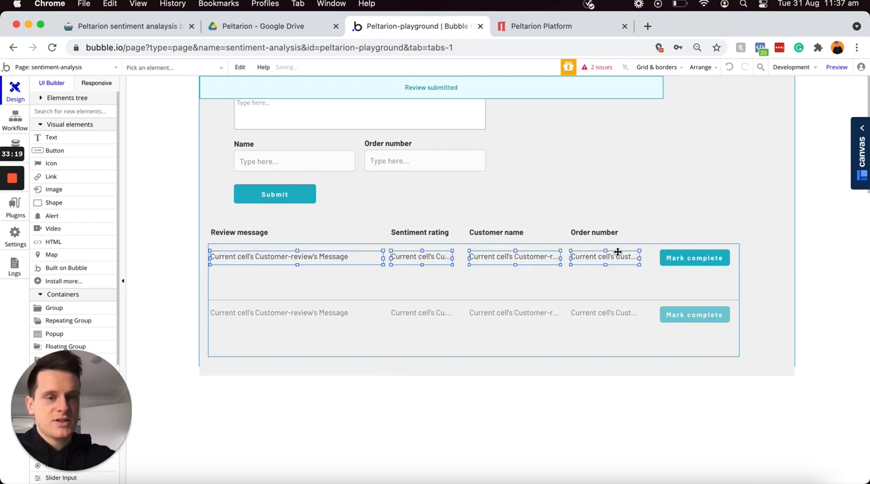
Step: Nudge the "Mark complete" button left, closer to the order number text, and line it up vertically with the texts
{"action": "left_click", "coordinate": [705, 260]}
{"action": "key", "text": "Left"}
{"action": "key", "text": "Left"}
{"action": "key", "text": "Left"}
{"action": "key", "text": "Left"}
{"action": "key", "text": "Left"}
{"action": "key", "text": "Left"}
{"action": "key", "text": "Left"}
{"action": "key", "text": "Up"}
{"action": "key", "text": "Up"}
{"action": "key", "text": "Up"}
{"action": "key", "text": "Up"}
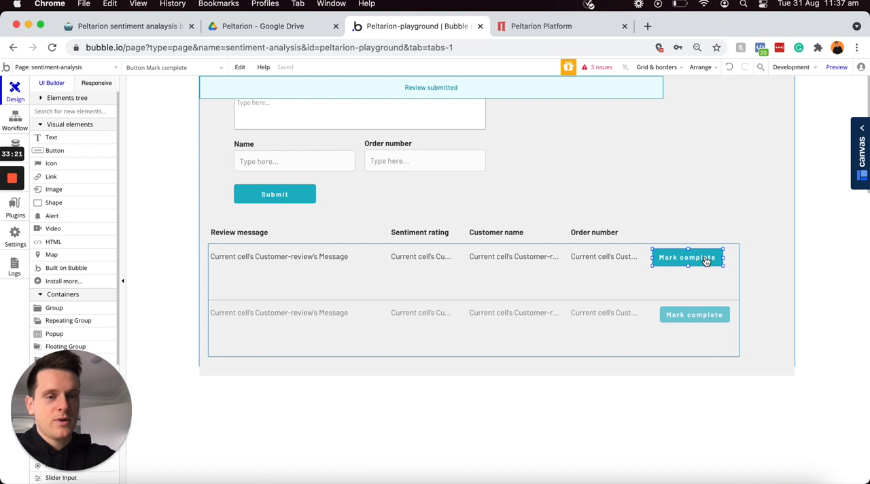
{"action": "key", "text": "Down"}
{"action": "key", "text": "Down"}
{"action": "key", "text": "Left"}
{"action": "key", "text": "Left"}
{"action": "key", "text": "Left"}
{"action": "key", "text": "Down"}
{"action": "key", "text": "Down"}
{"action": "key", "text": "Down"}
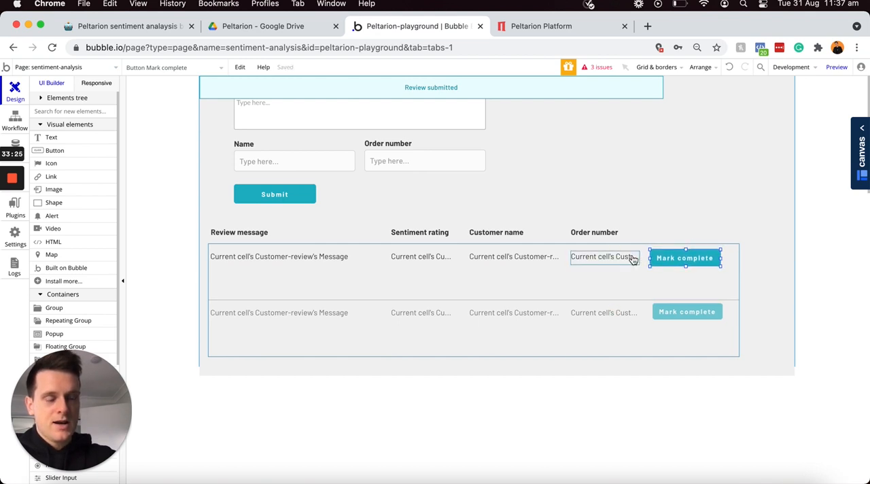
Step: Narrow the repeating group to about 1071 px and the page to just beyond the group's edge
{"action": "left_click", "coordinate": [682, 299]}
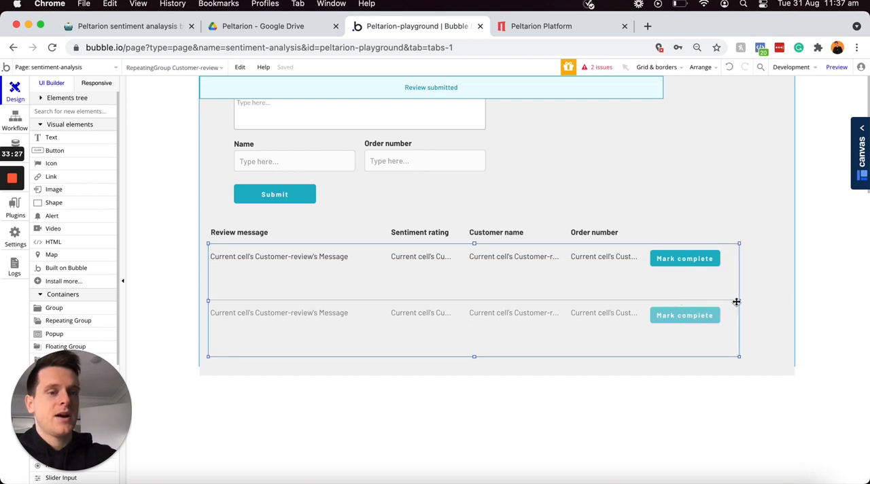
{"action": "left_click_drag", "start_coordinate": [740, 301], "coordinate": [727, 301]}
{"action": "left_click", "coordinate": [774, 294]}
{"action": "left_click_drag", "start_coordinate": [796, 221], "coordinate": [716, 220]}
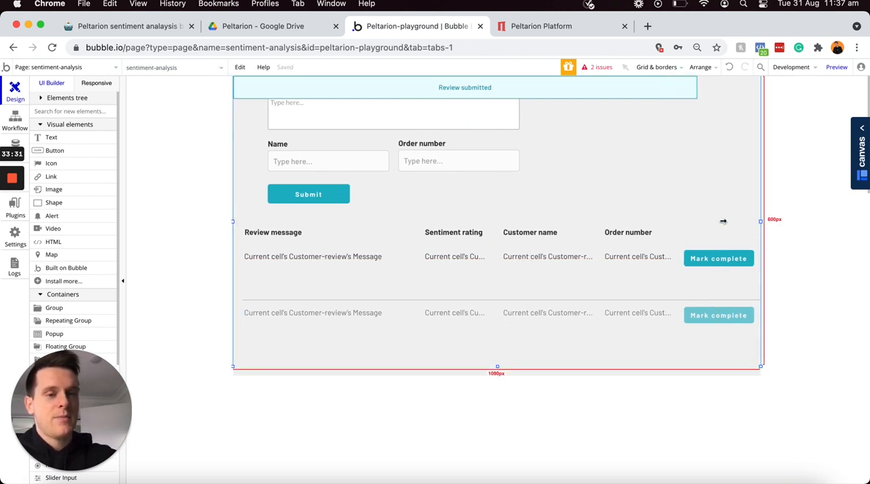
{"action": "left_click_drag", "start_coordinate": [760, 221], "coordinate": [770, 220]}
Step: Reduce the repeating group's height to about 136 px
{"action": "left_click", "coordinate": [551, 311]}
{"action": "left_click_drag", "start_coordinate": [497, 358], "coordinate": [497, 310]}
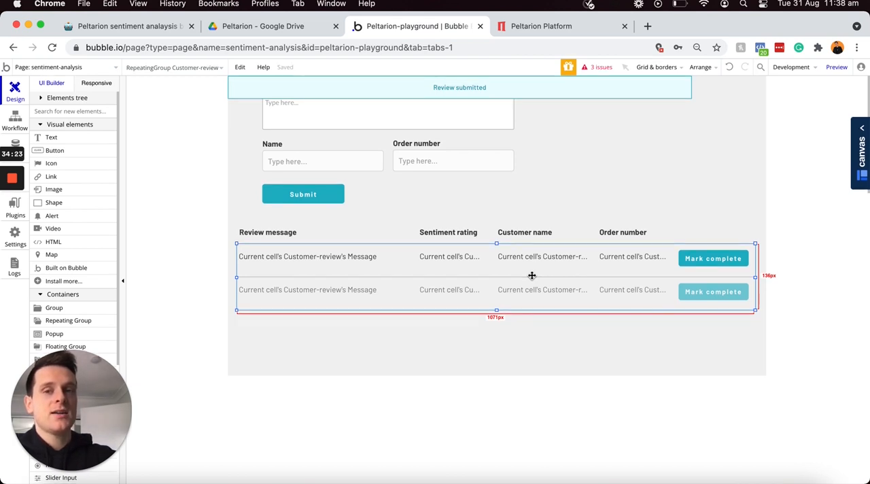
{"action": "left_click_drag", "start_coordinate": [526, 276], "coordinate": [342, 278]}
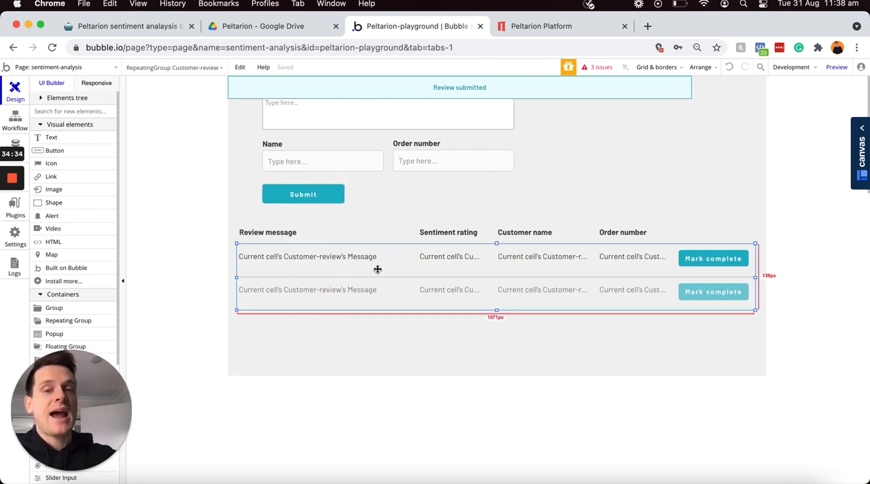
{"action": "left_click_drag", "start_coordinate": [377, 269], "coordinate": [442, 264]}
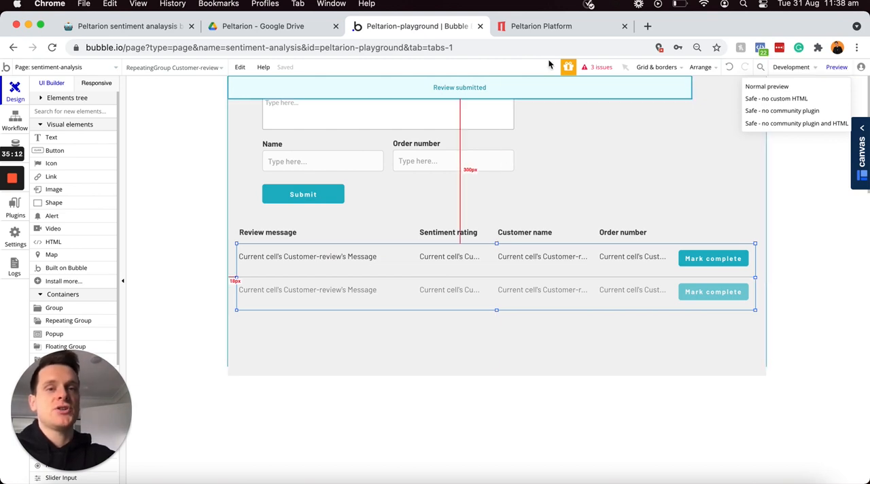
Step: Switch to the Peltarion Platform and enable the newest Experiment 1 deployment
{"action": "left_click", "coordinate": [547, 32]}
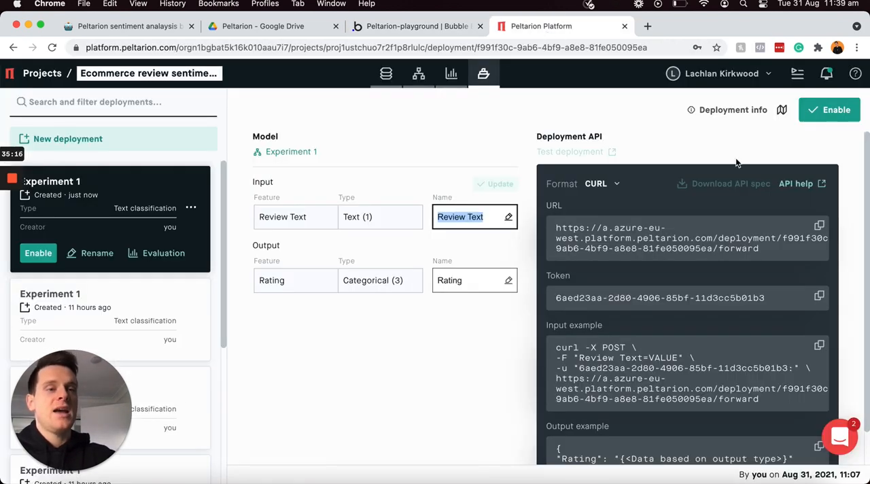
{"action": "left_click", "coordinate": [816, 121]}
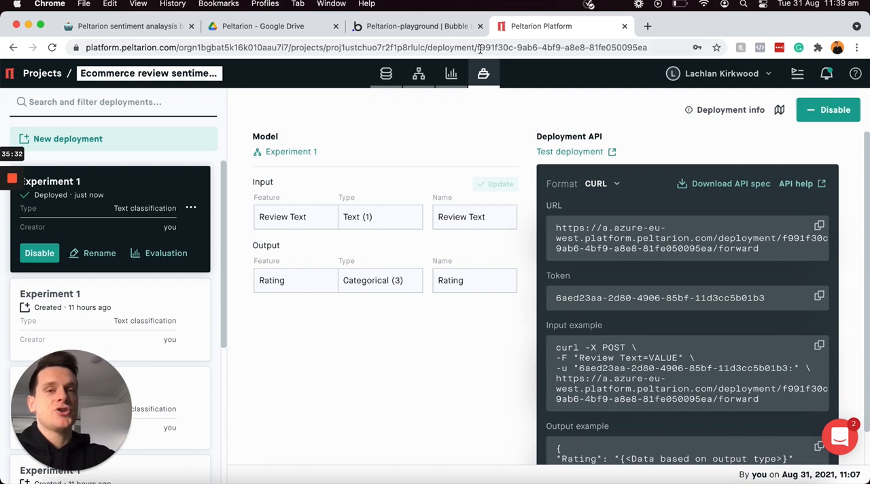
Step: Return to the Bubble editor and preview the sentiment-analysis page
{"action": "left_click", "coordinate": [442, 25]}
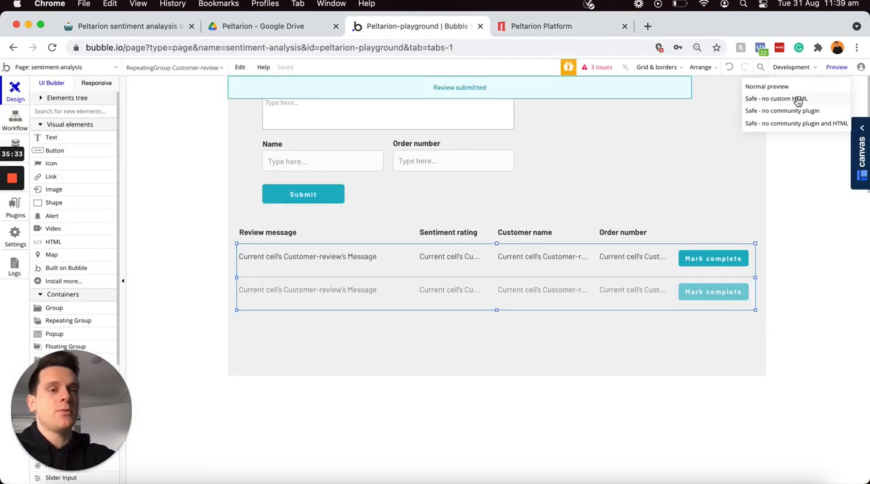
{"action": "left_click", "coordinate": [835, 68]}
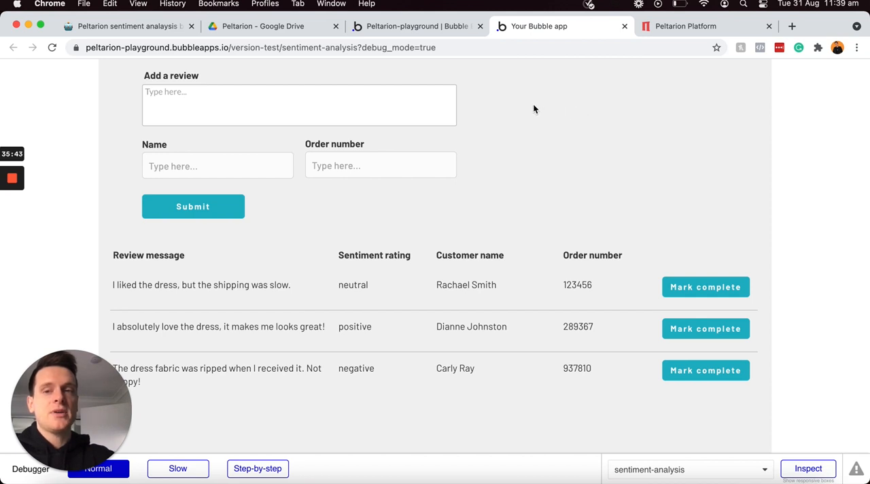
Step: Enter the review "The dress was a great color and a perfect fit. Very happy!" in the review form
{"action": "scroll", "coordinate": [533, 109], "scroll_direction": "down", "scroll_amount": 2}
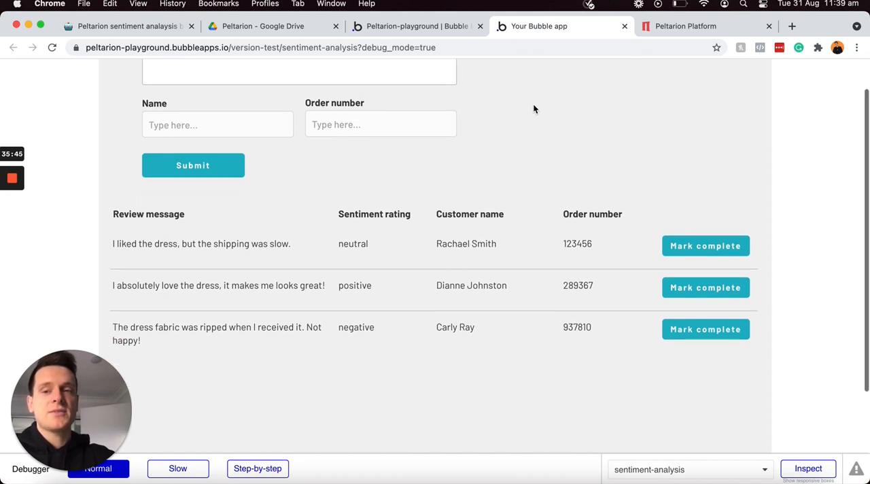
{"action": "left_click", "coordinate": [286, 293]}
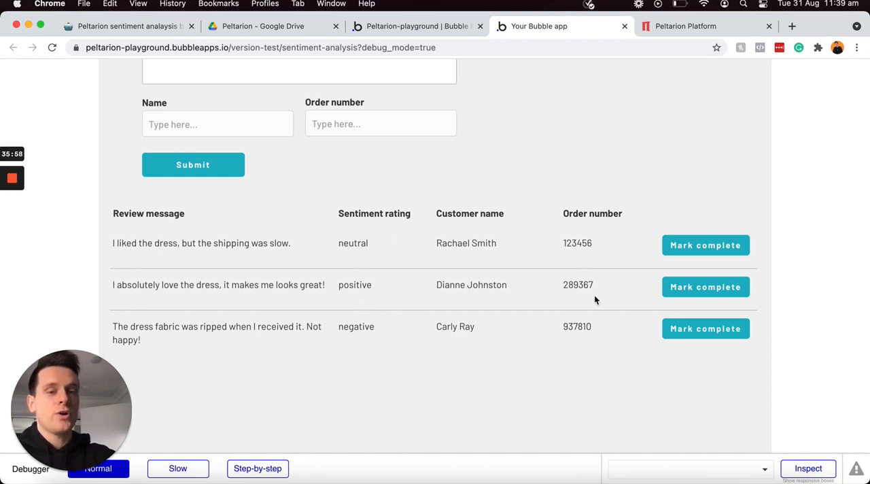
{"action": "scroll", "coordinate": [594, 299], "scroll_direction": "up", "scroll_amount": 1}
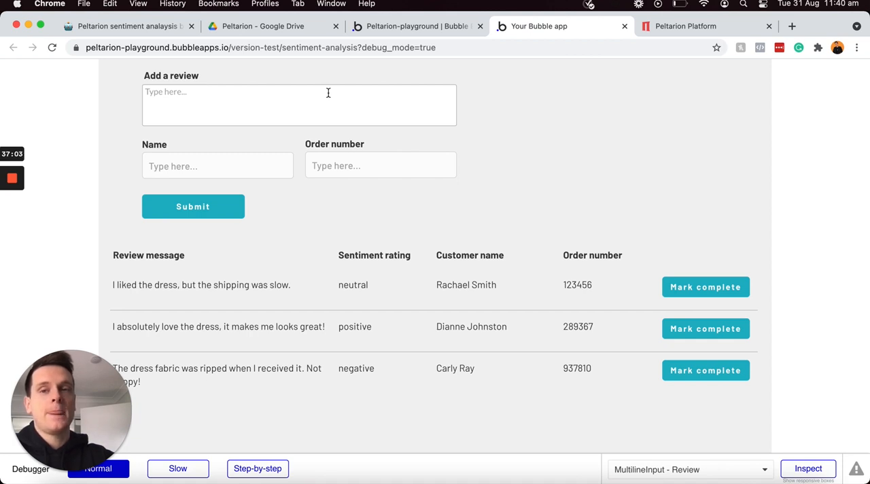
{"action": "left_click", "coordinate": [308, 105]}
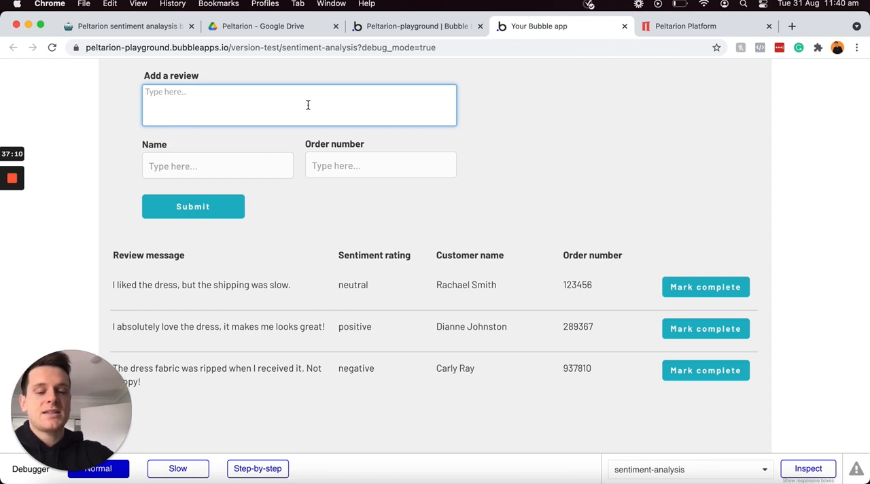
{"action": "type", "text": "The dress"}
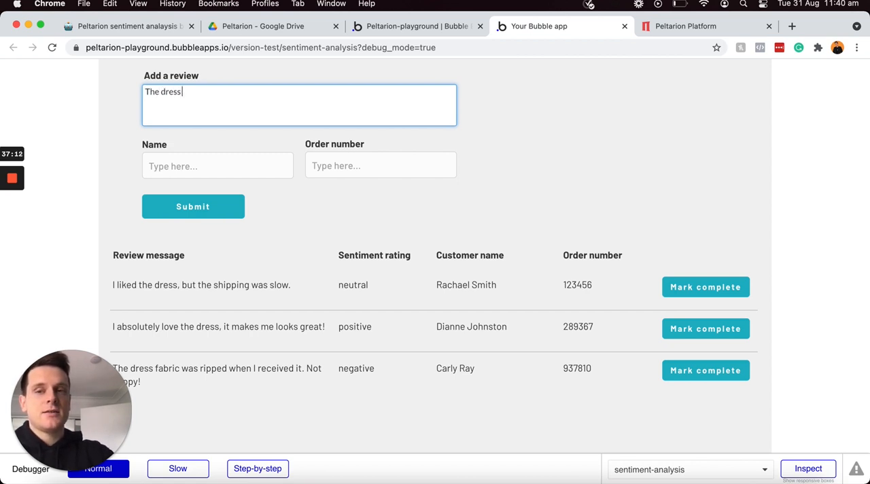
{"action": "type", "text": " was a great "}
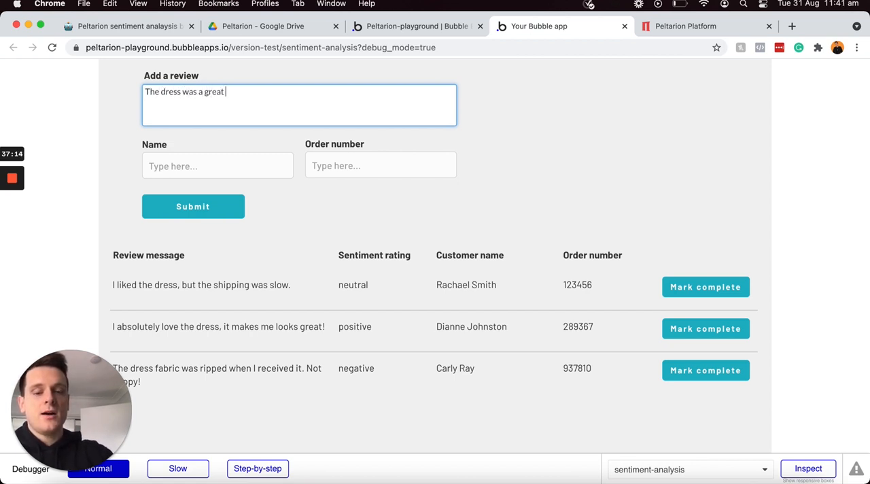
{"action": "type", "text": "color"}
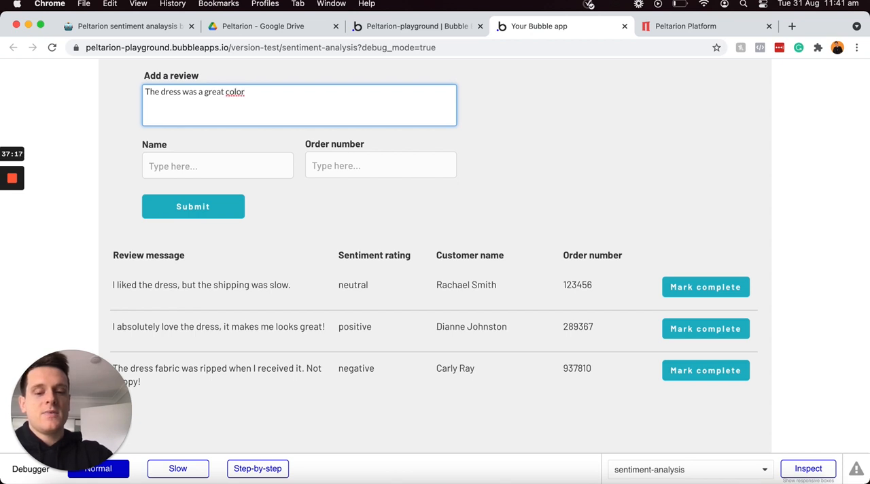
{"action": "type", "text": " and a perfect fio"}
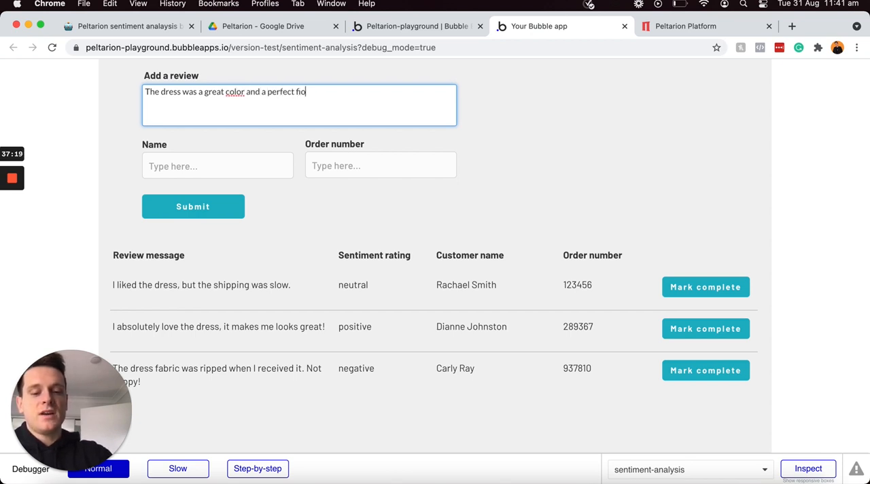
{"action": "key", "text": "BackSpace"}
{"action": "type", "text": "t. Ve"}
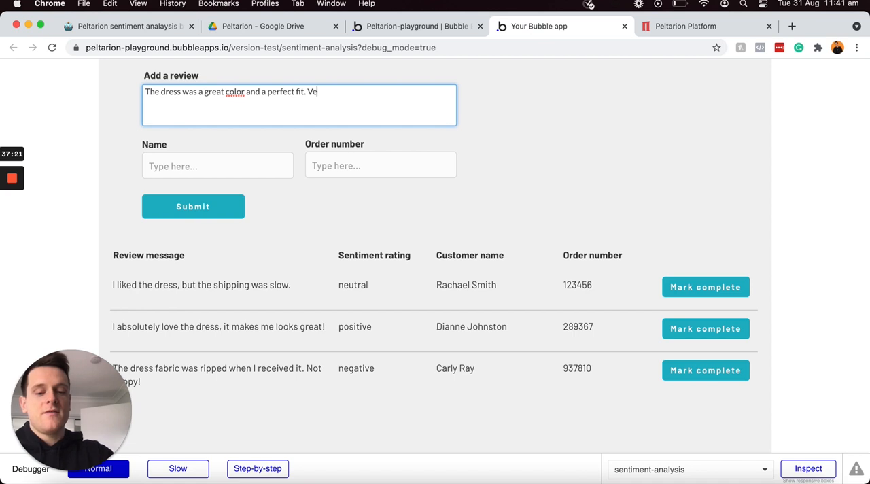
{"action": "type", "text": "ry happy!"}
Step: Fill in the customer's name and order number for the positive review, submit it and check its sentiment rating in the list
{"action": "left_click", "coordinate": [234, 162]}
{"action": "left_click", "coordinate": [229, 166]}
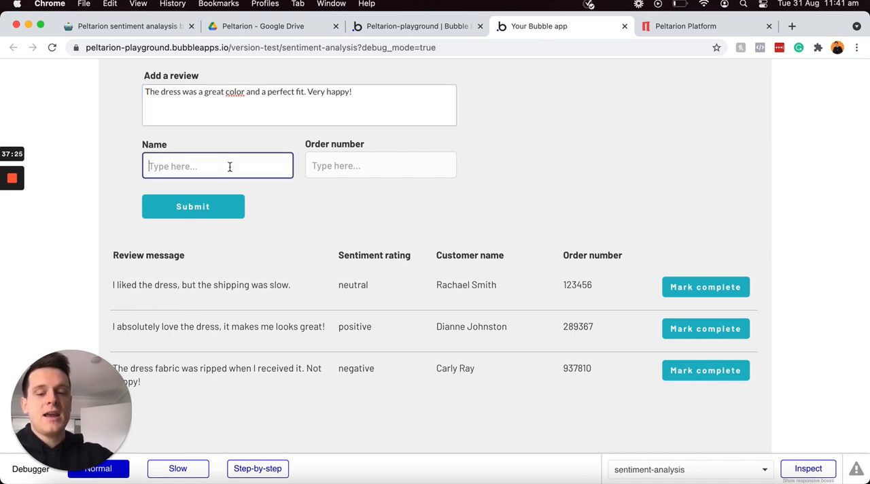
{"action": "type", "text": "Kim Possi"}
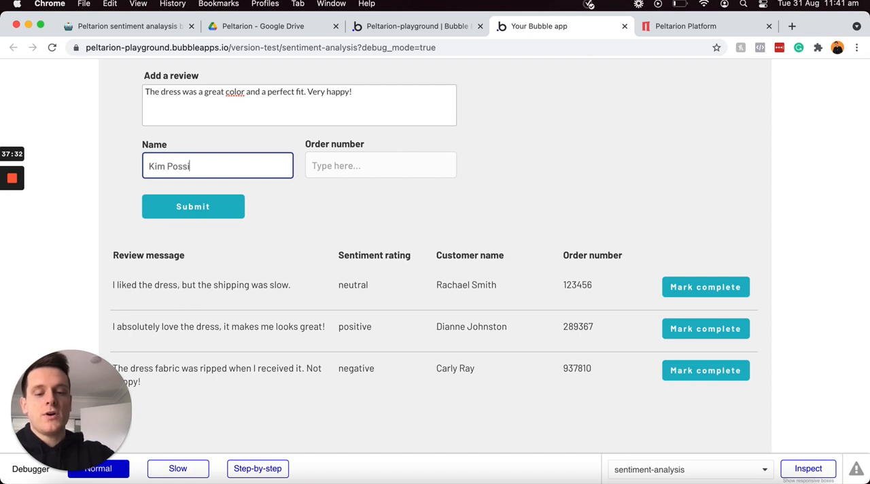
{"action": "type", "text": "ble"}
{"action": "left_click", "coordinate": [324, 167]}
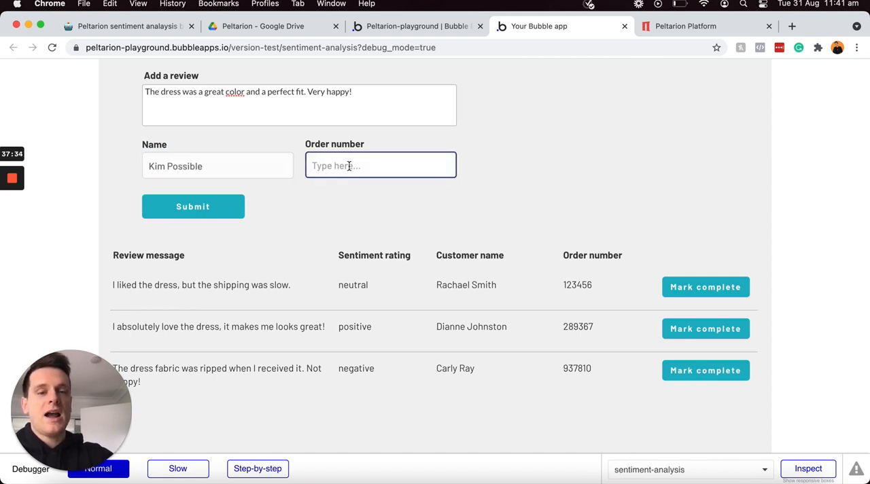
{"action": "type", "text": "748393"}
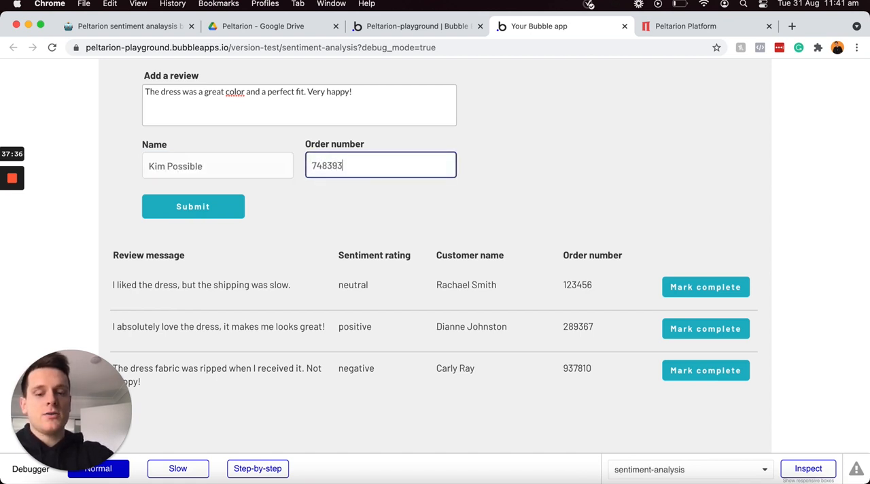
{"action": "type", "text": "67"}
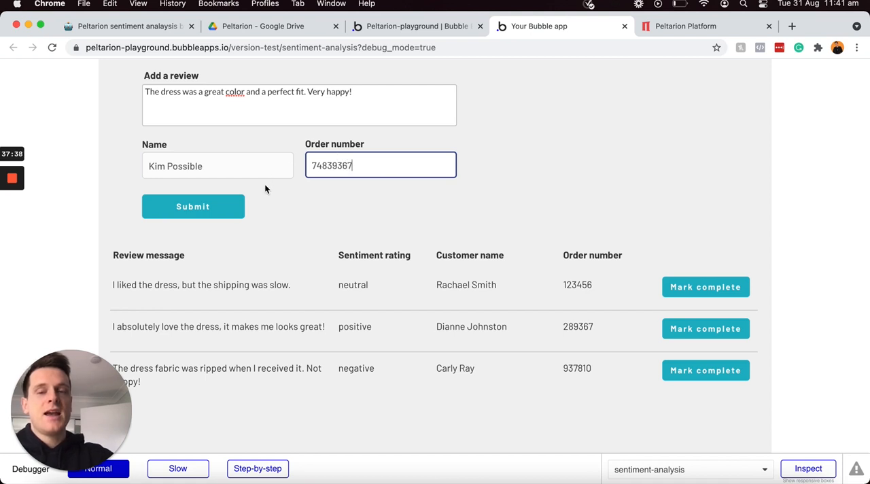
{"action": "left_click", "coordinate": [230, 210]}
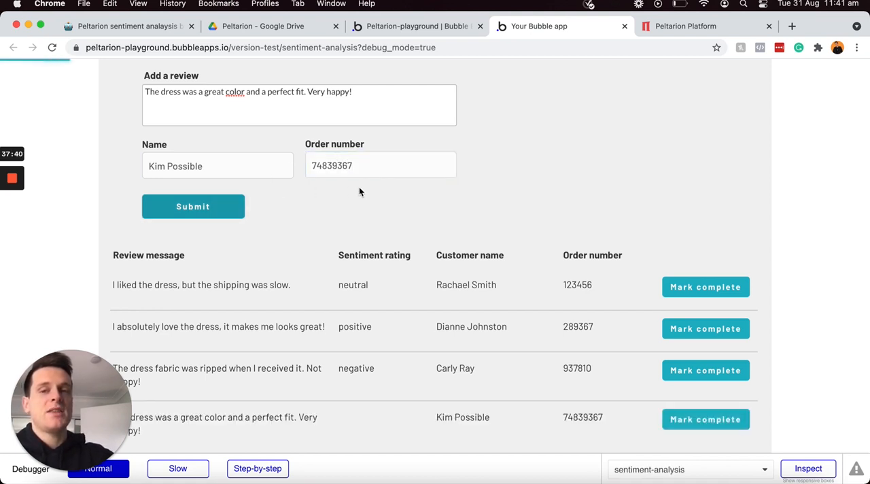
{"action": "scroll", "coordinate": [359, 186], "scroll_direction": "down", "scroll_amount": 2}
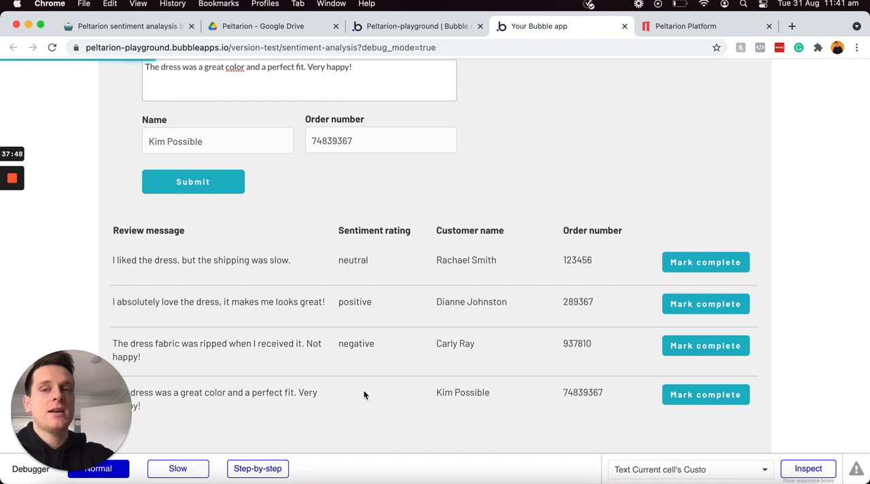
{"action": "scroll", "coordinate": [363, 395], "scroll_direction": "up", "scroll_amount": 1}
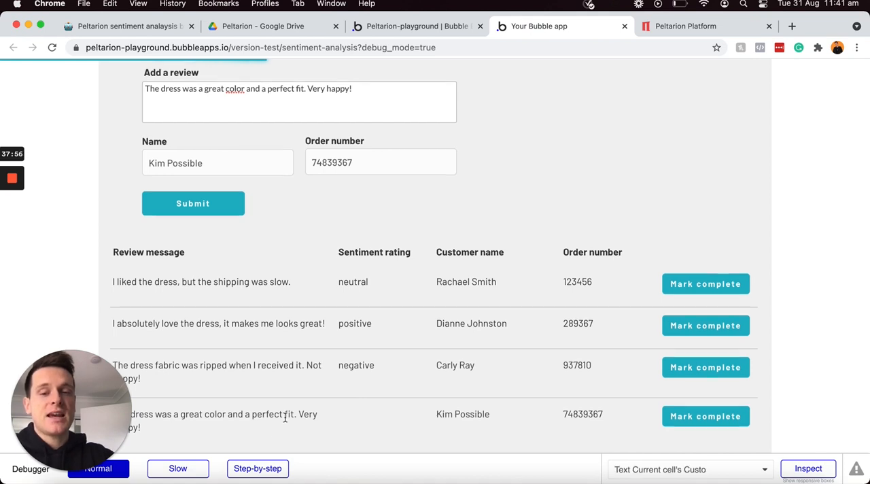
{"action": "scroll", "coordinate": [284, 419], "scroll_direction": "down", "scroll_amount": 2}
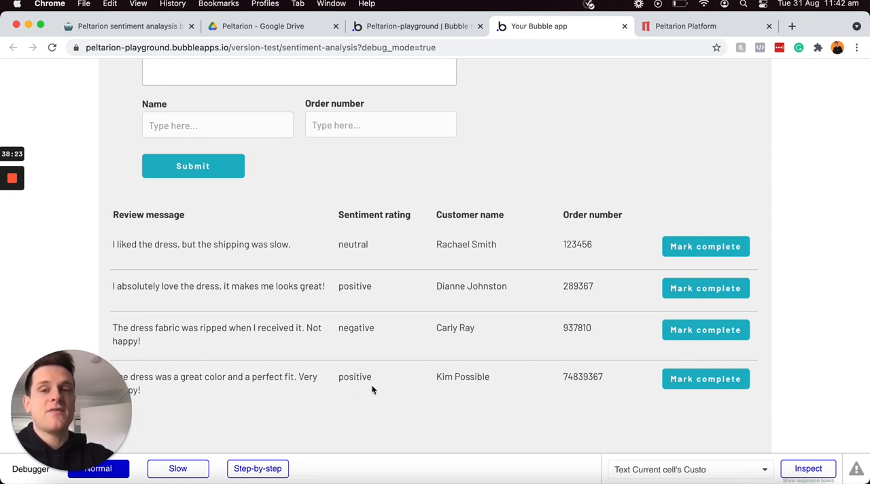
Step: Enter a second review reading "The dress was stained when I opened the box. I'll never be shopping here again."
{"action": "scroll", "coordinate": [372, 389], "scroll_direction": "up", "scroll_amount": 2}
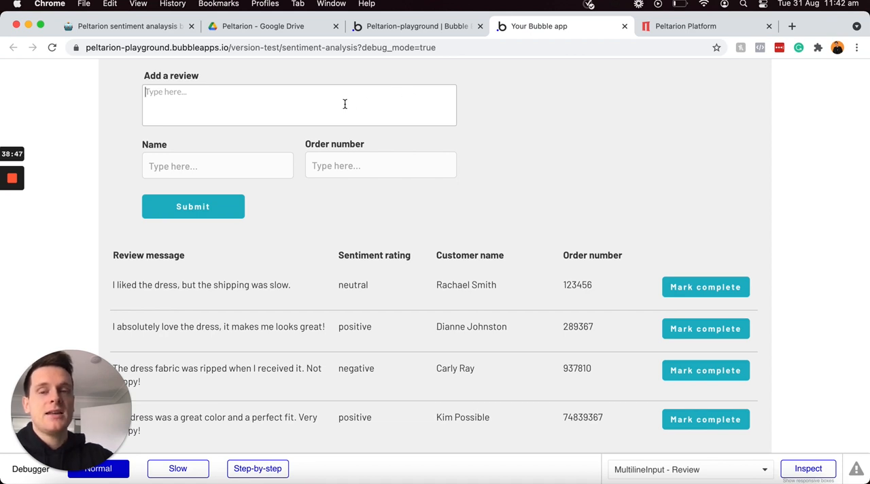
{"action": "left_click", "coordinate": [345, 104]}
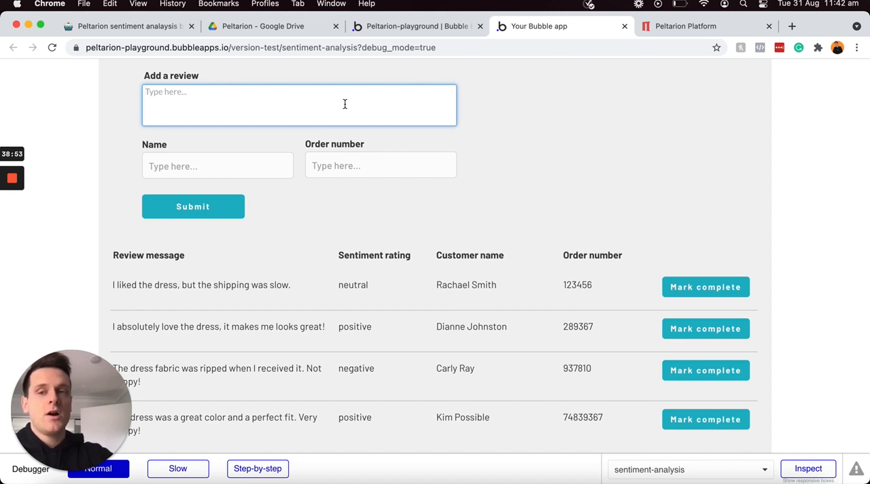
{"action": "type", "text": "The dress"}
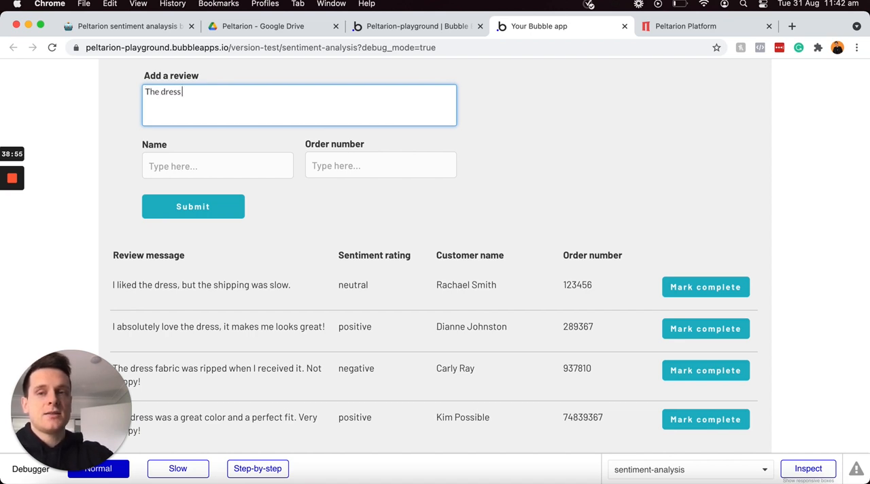
{"action": "type", "text": " was stain"}
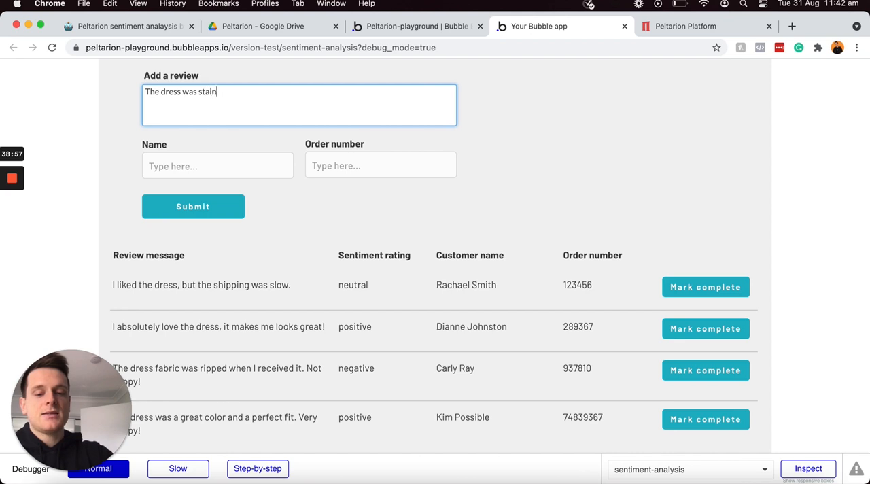
{"action": "type", "text": "ed when I opene"}
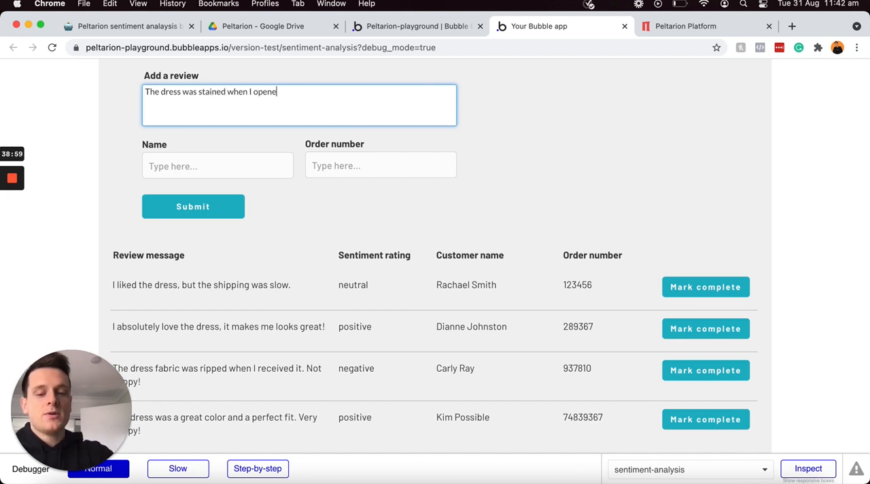
{"action": "type", "text": "d the box. I"}
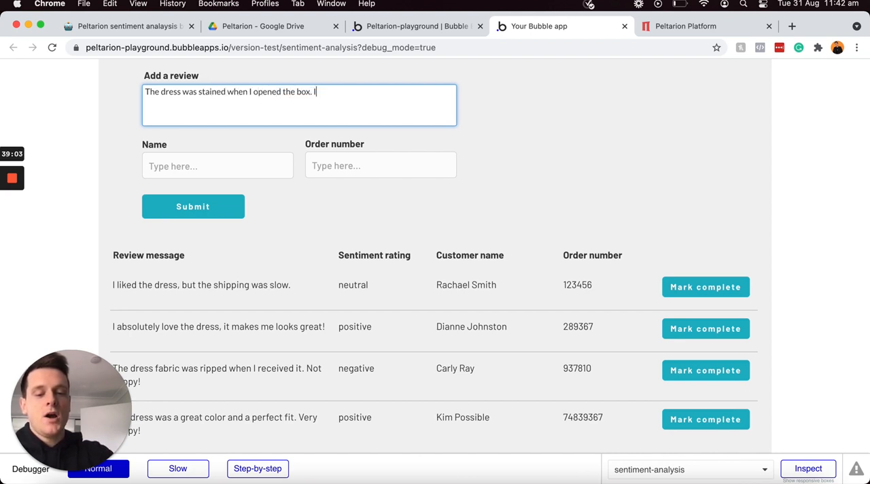
{"action": "type", "text": "'ll never be sho"}
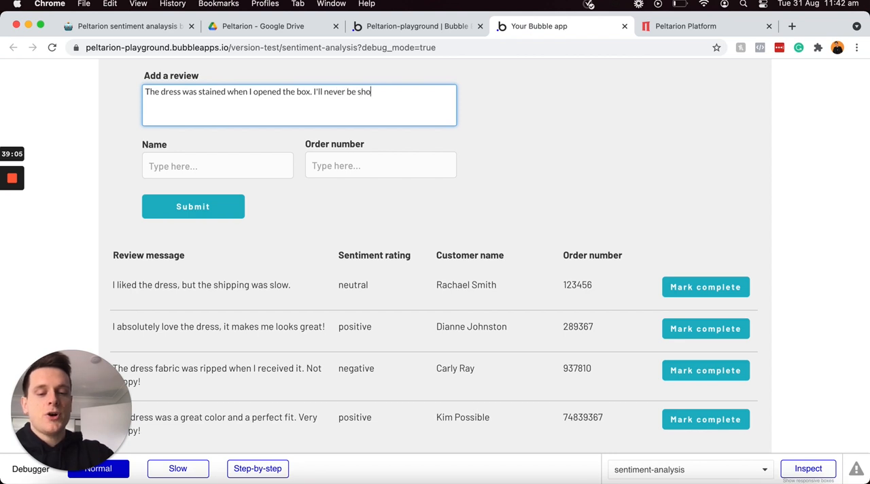
{"action": "type", "text": "pping here again."}
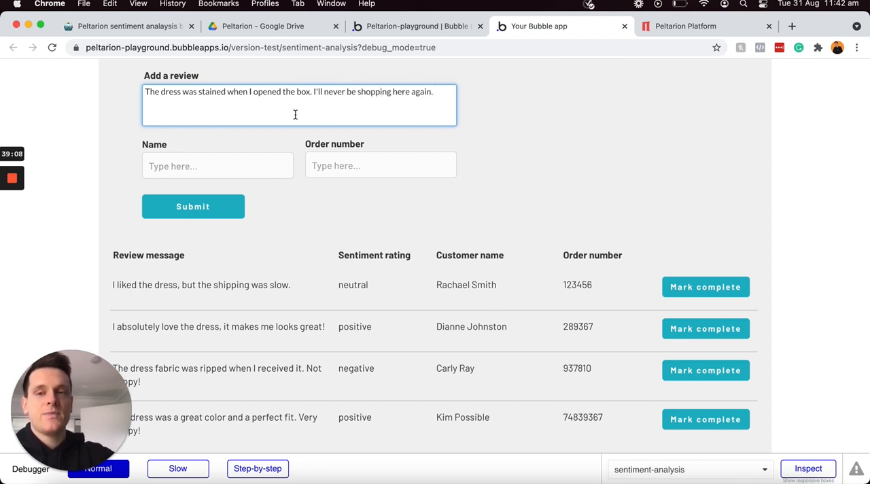
Step: Fill in the customer's name and order number for the stained-dress review, submit it and check its sentiment rating in the list
{"action": "left_click", "coordinate": [250, 163]}
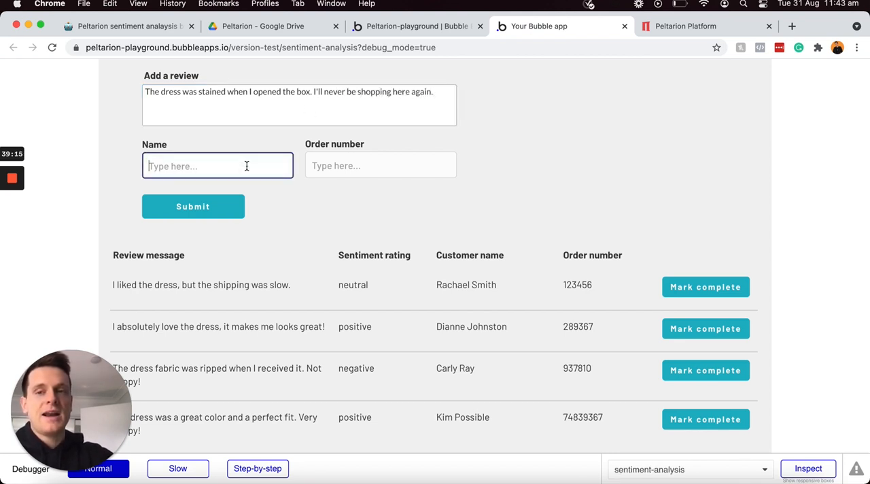
{"action": "type", "text": "Karen S"}
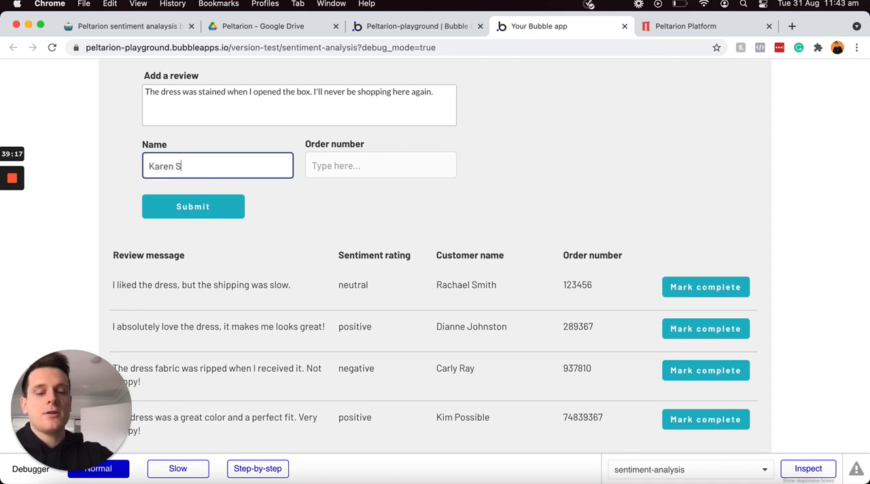
{"action": "type", "text": "mith"}
{"action": "left_click", "coordinate": [405, 170]}
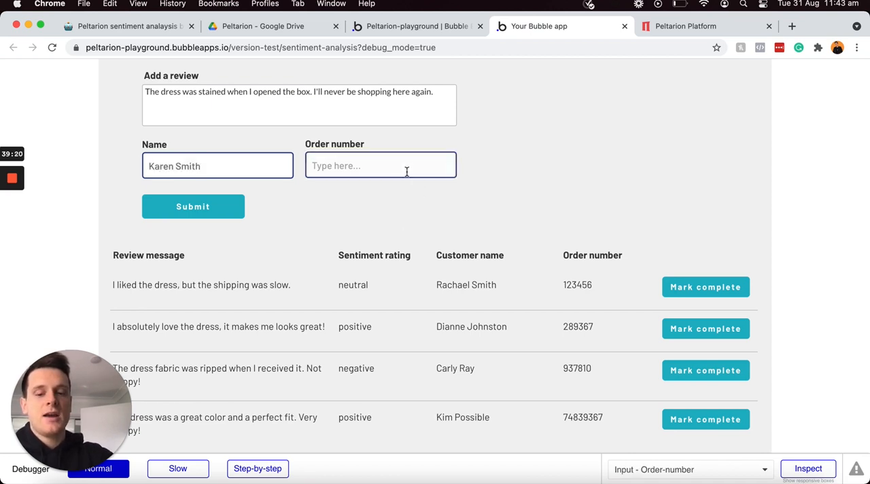
{"action": "type", "text": "45362789"}
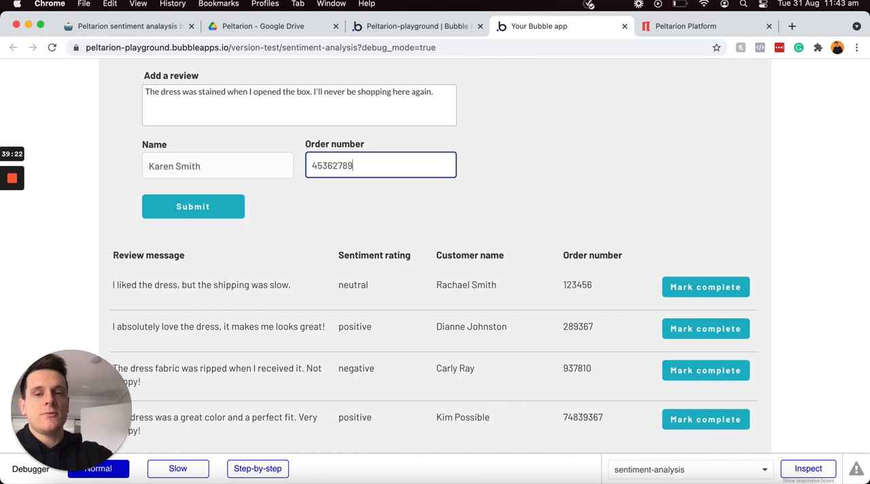
{"action": "left_click", "coordinate": [216, 204]}
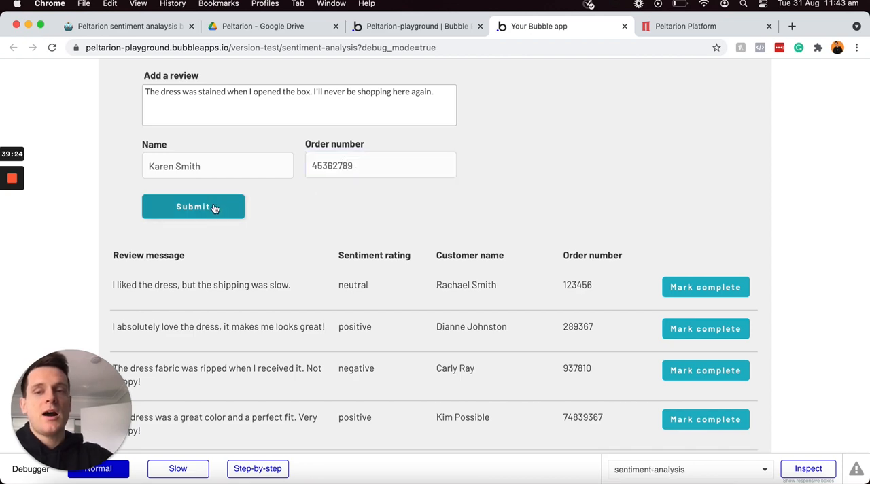
{"action": "scroll", "coordinate": [568, 156], "scroll_direction": "down", "scroll_amount": 3}
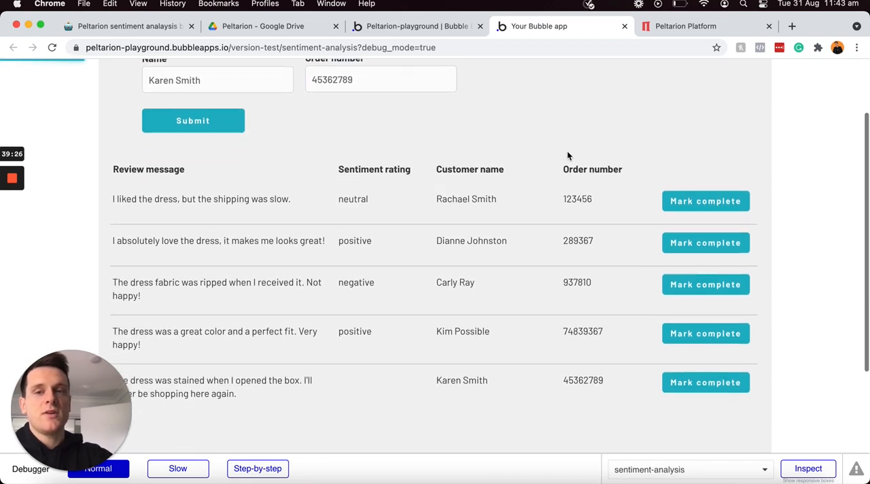
{"action": "scroll", "coordinate": [497, 240], "scroll_direction": "down", "scroll_amount": 2}
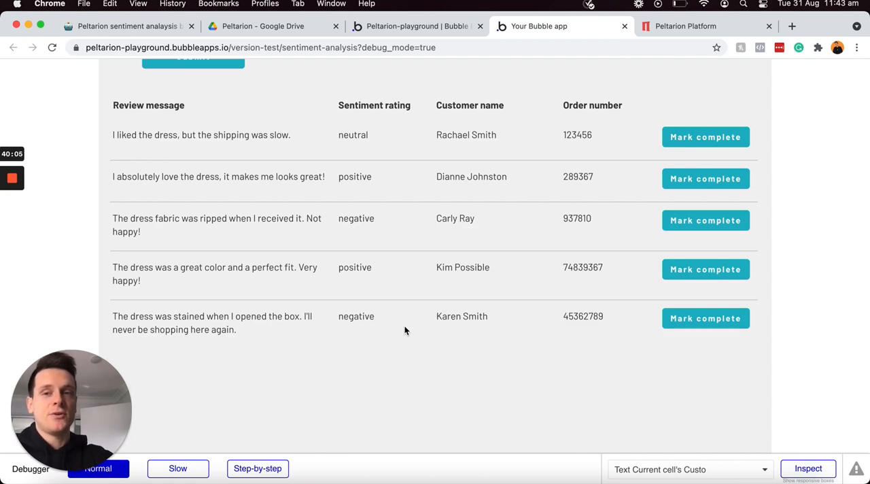
{"action": "scroll", "coordinate": [405, 330], "scroll_direction": "up", "scroll_amount": 1}
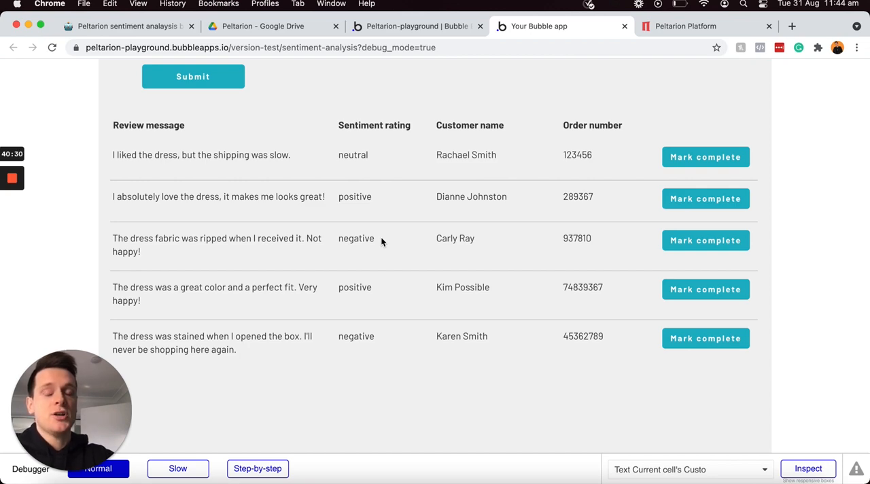
{"action": "scroll", "coordinate": [380, 236], "scroll_direction": "up", "scroll_amount": 1}
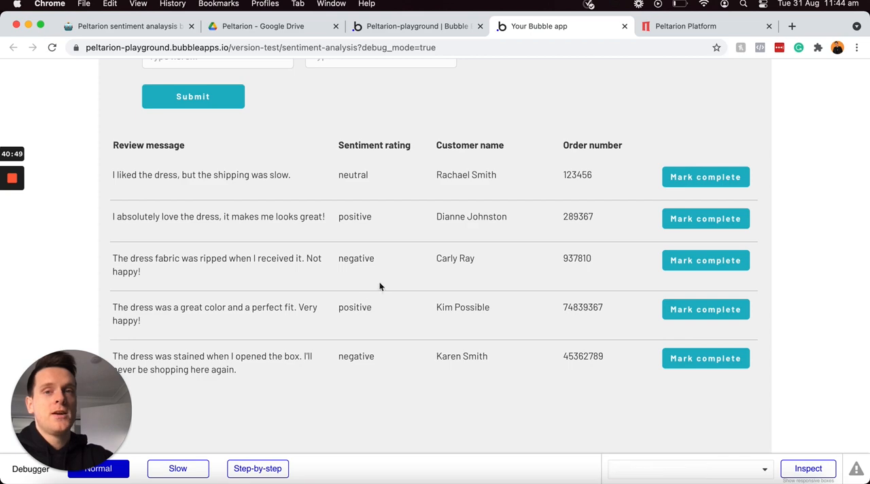
Step: Switch back to the Bubble editor and move the four column headings and the review repeating group down to make room below Submit
{"action": "left_click", "coordinate": [424, 27]}
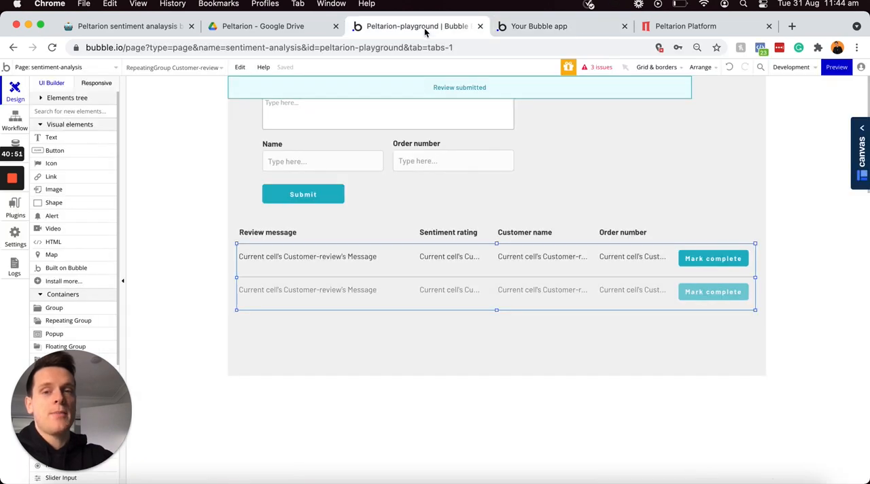
{"action": "left_click", "coordinate": [458, 211]}
{"action": "left_click", "coordinate": [292, 233]}
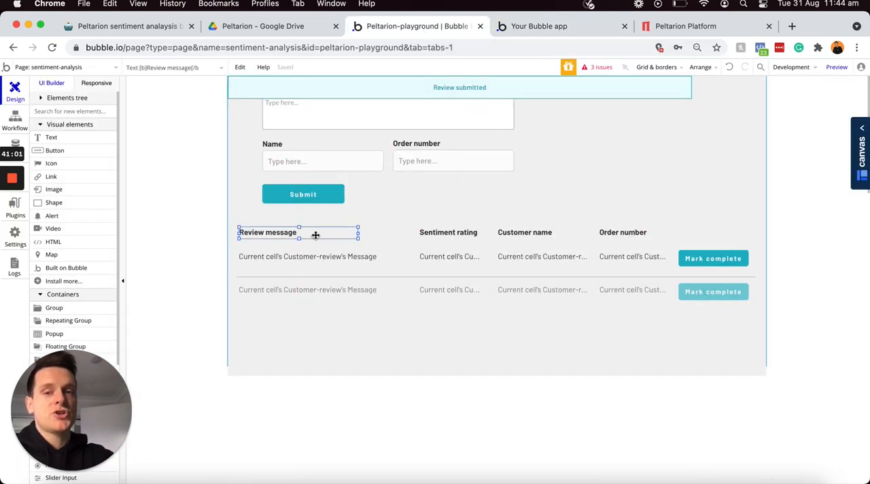
{"action": "left_click", "coordinate": [443, 238], "text": "shift"}
{"action": "left_click", "coordinate": [504, 237], "text": "shift"}
{"action": "left_click", "coordinate": [605, 235], "text": "shift"}
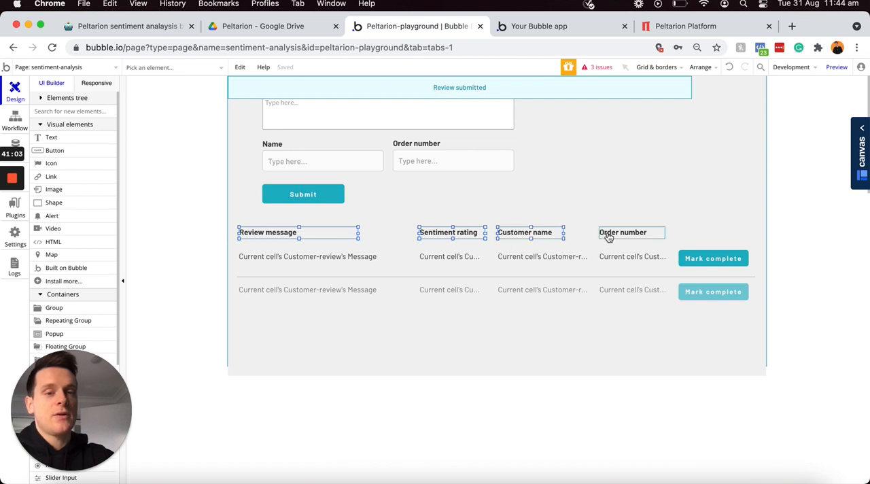
{"action": "left_click", "coordinate": [573, 270], "text": "shift"}
{"action": "key", "text": "Down"}
{"action": "key", "text": "Down"}
{"action": "key", "text": "Down"}
{"action": "key", "text": "Down"}
{"action": "key", "text": "Down"}
{"action": "key", "text": "Down"}
{"action": "key", "text": "Down"}
{"action": "key", "text": "Down"}
{"action": "key", "text": "Down"}
{"action": "key", "text": "Down"}
{"action": "key", "text": "Down"}
{"action": "key", "text": "Down"}
{"action": "key", "text": "Down"}
{"action": "key", "text": "Down"}
{"action": "key", "text": "Down"}
{"action": "key", "text": "Down"}
{"action": "key", "text": "Down"}
{"action": "key", "text": "Down"}
{"action": "key", "text": "Down"}
{"action": "key", "text": "Down"}
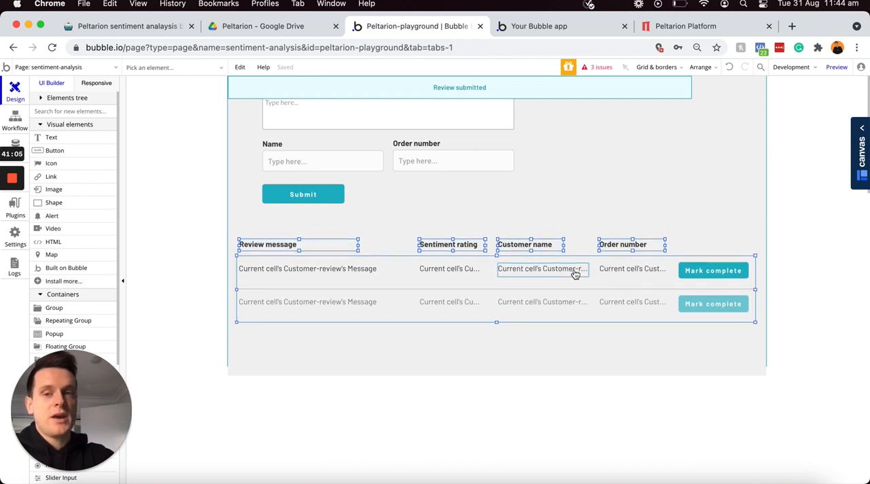
{"action": "left_click", "coordinate": [406, 221]}
Step: Add a button about 172 by 39 px above the review list, label it "Filter by urgent" and align it with the list's edge
{"action": "left_click", "coordinate": [85, 152]}
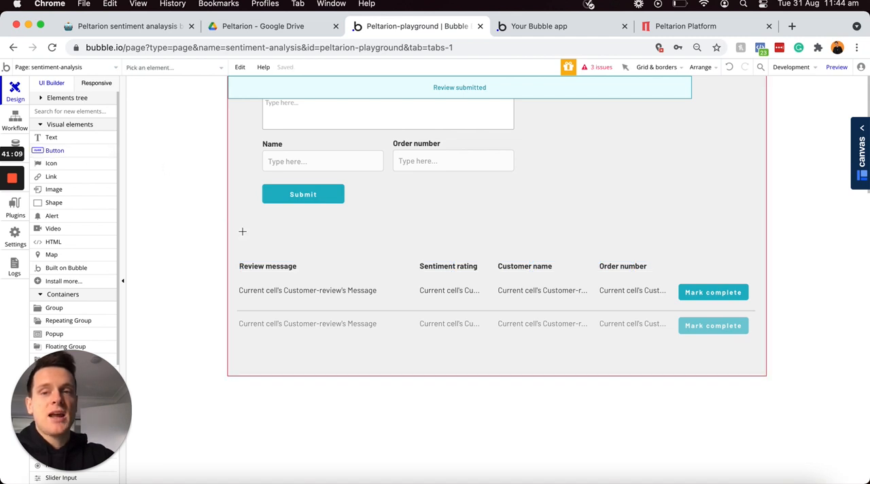
{"action": "left_click_drag", "start_coordinate": [241, 228], "coordinate": [324, 247]}
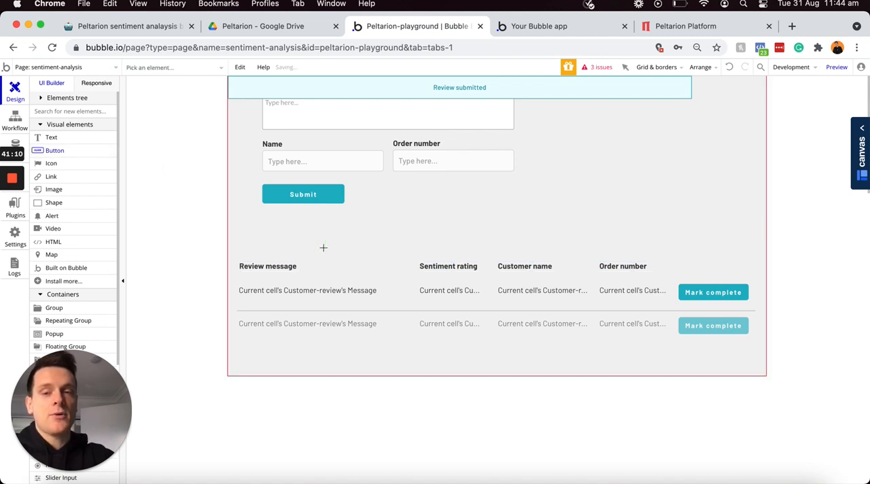
{"action": "type", "text": "Fil"}
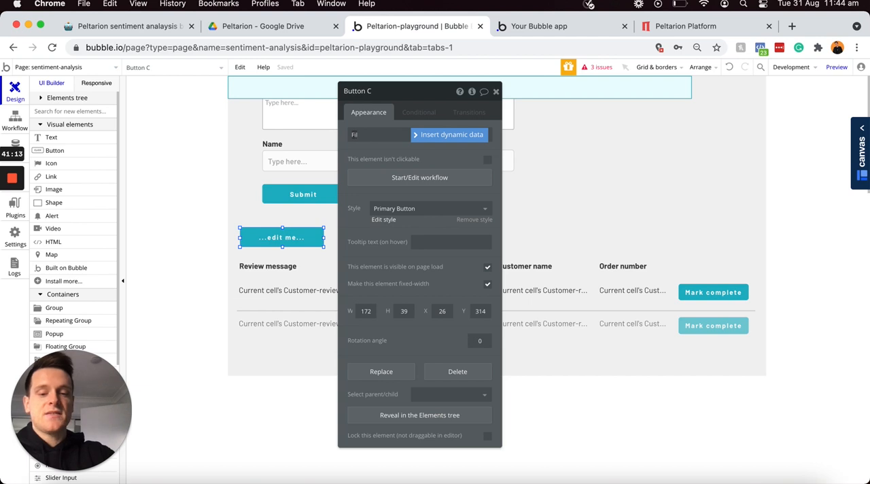
{"action": "type", "text": "ter by urgent"}
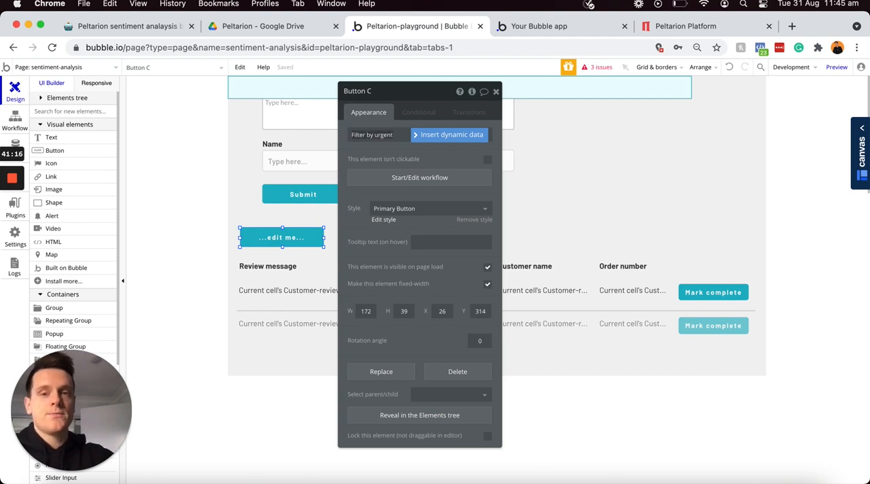
{"action": "left_click_drag", "start_coordinate": [433, 92], "coordinate": [624, 104]}
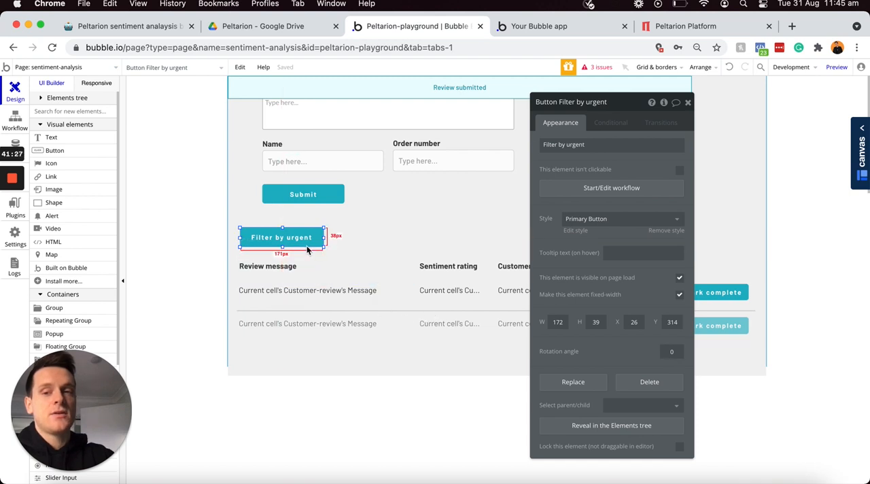
{"action": "left_click_drag", "start_coordinate": [304, 242], "coordinate": [293, 241]}
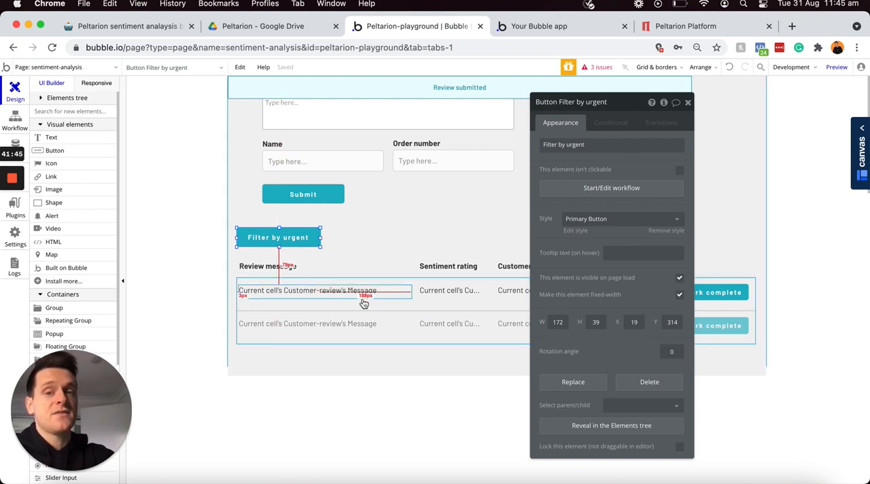
Step: Create a yes / no custom state named urgent-filter on the Customer-review repeating group, with default value no
{"action": "left_click", "coordinate": [432, 308]}
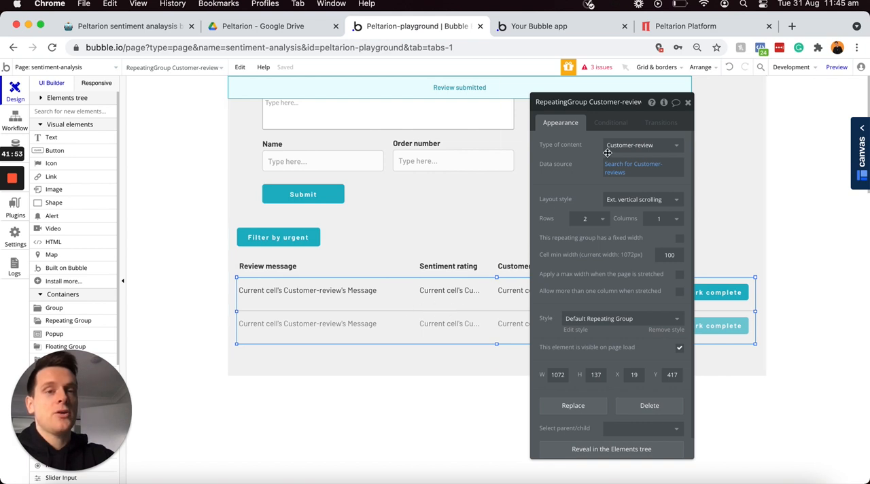
{"action": "left_click", "coordinate": [664, 103]}
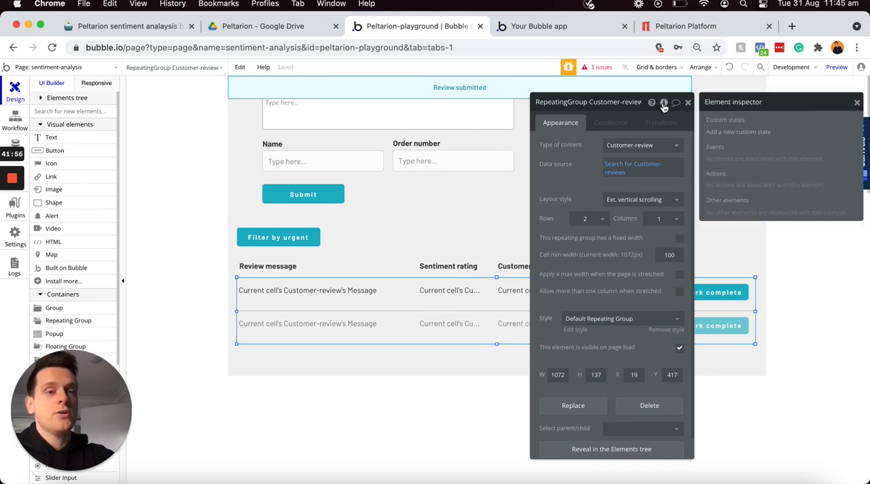
{"action": "left_click", "coordinate": [723, 133]}
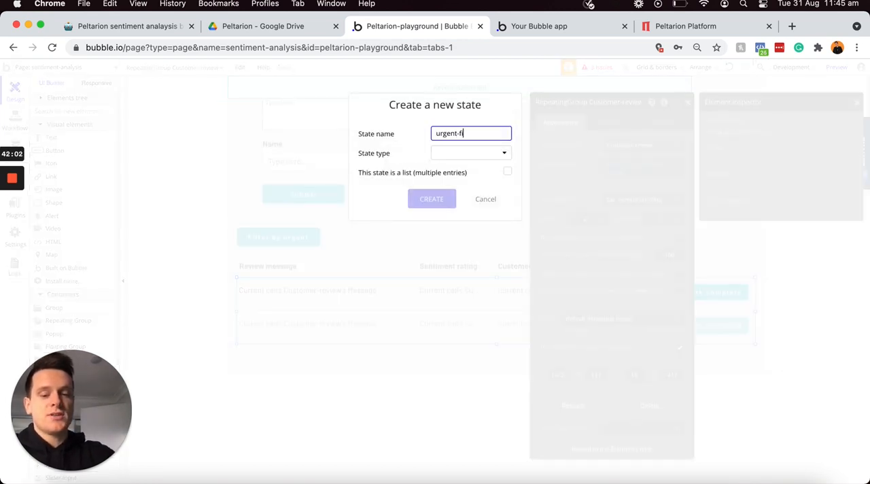
{"action": "left_click", "coordinate": [487, 152]}
{"action": "left_click", "coordinate": [452, 257]}
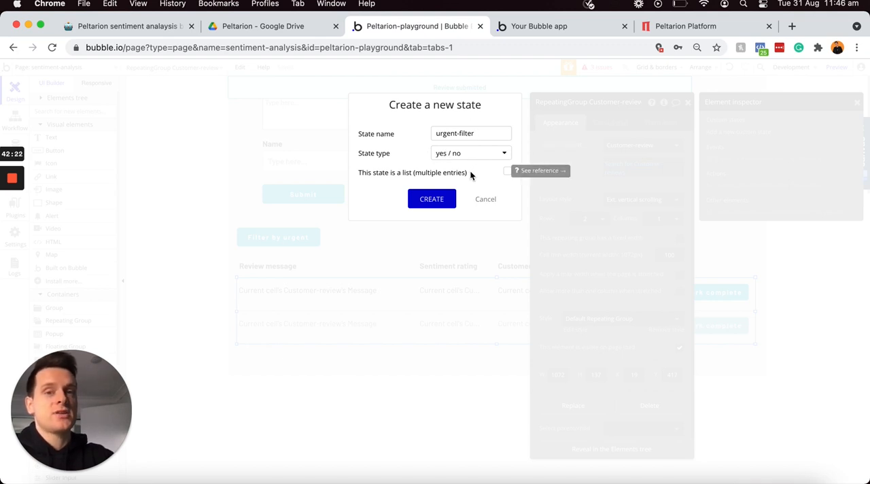
{"action": "left_click", "coordinate": [432, 200]}
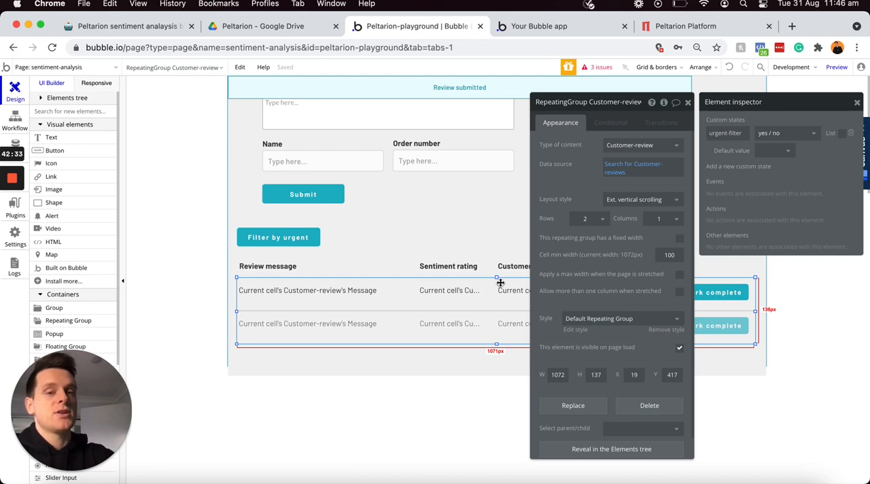
{"action": "left_click", "coordinate": [772, 154]}
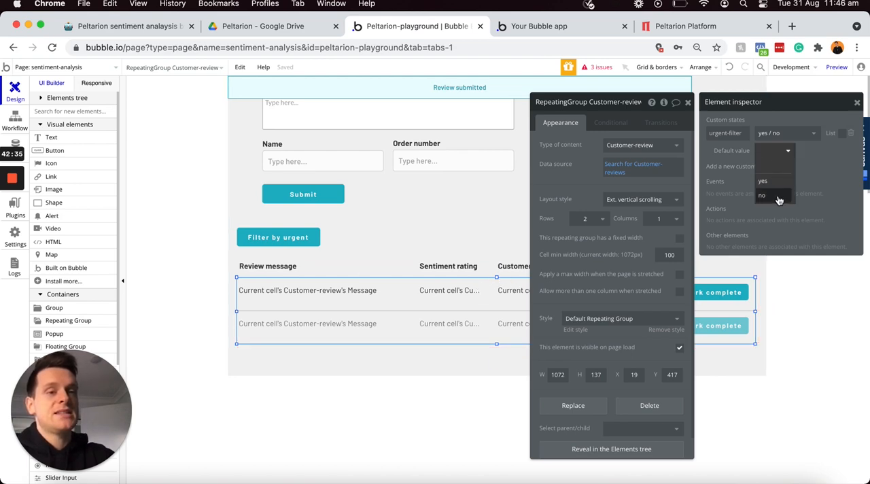
{"action": "left_click", "coordinate": [775, 195]}
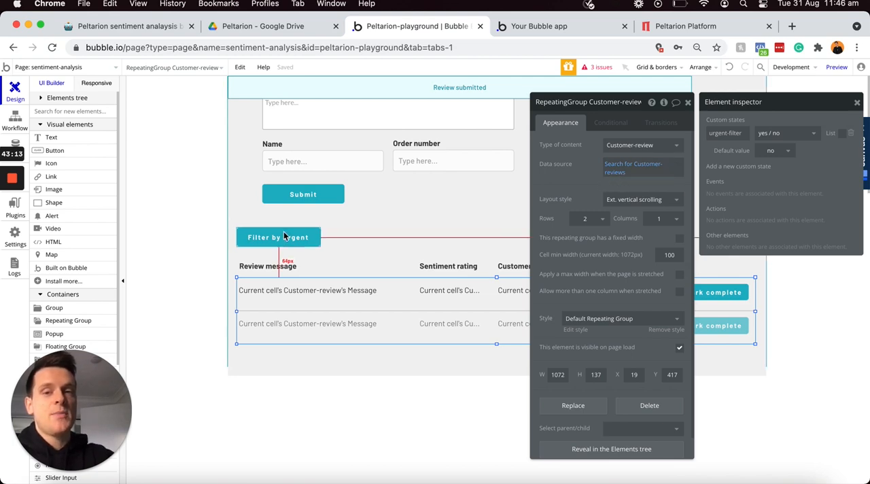
Step: Start a workflow for the Filter by urgent button and add a "Set state of an element" action
{"action": "left_click", "coordinate": [278, 244]}
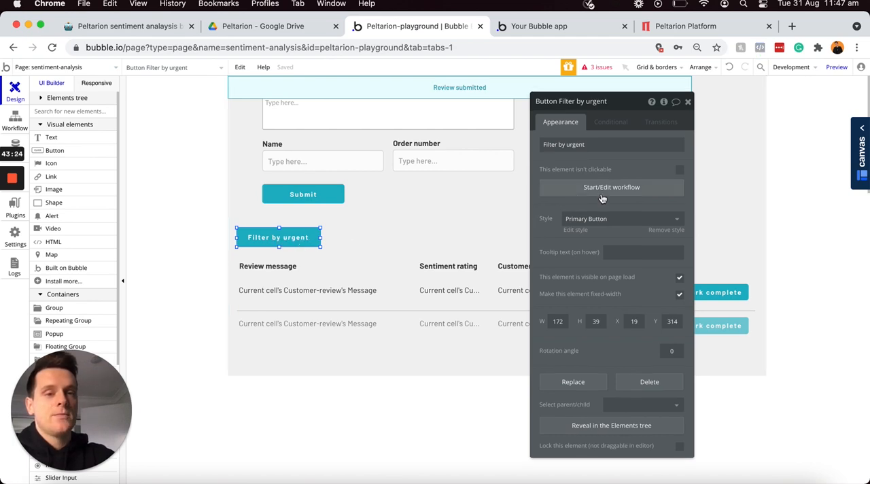
{"action": "left_click", "coordinate": [601, 188]}
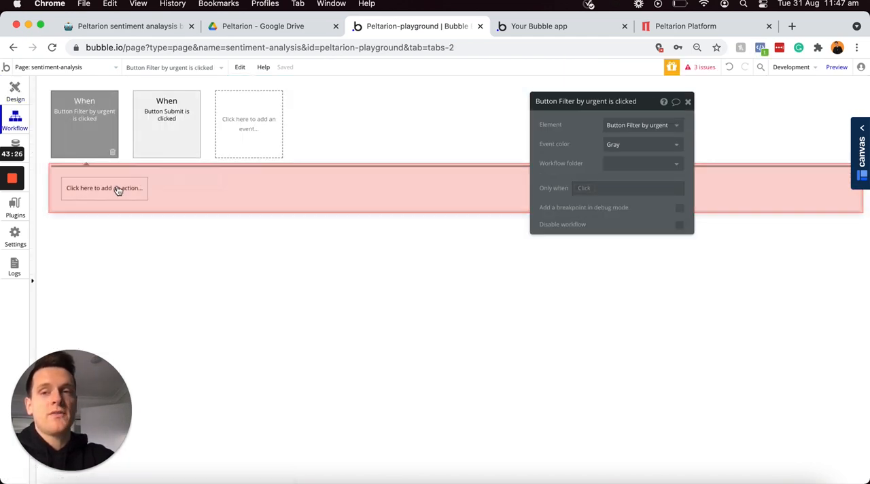
{"action": "left_click", "coordinate": [116, 193]}
{"action": "type", "text": "stat"}
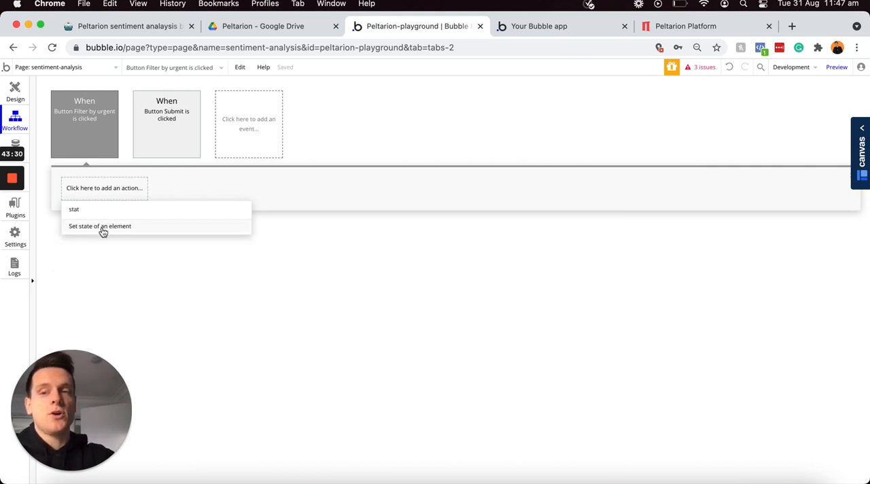
{"action": "left_click", "coordinate": [107, 228]}
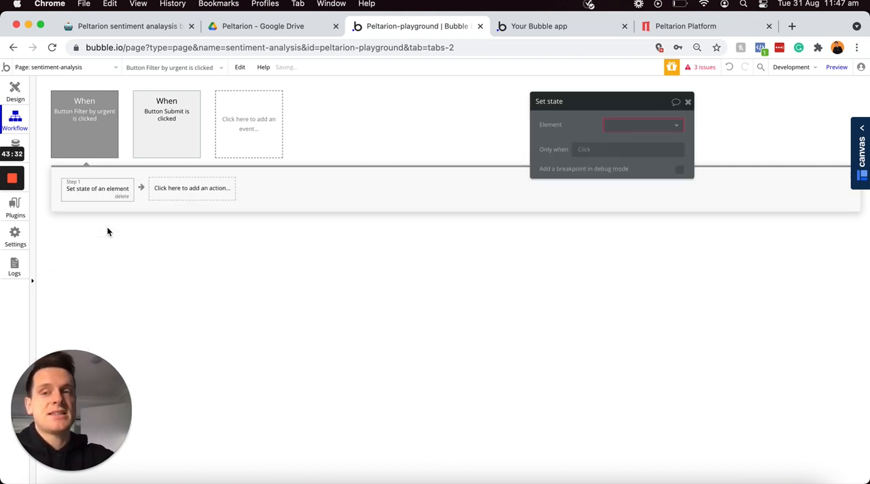
Step: Configure the action to set the urgent-filter state of RepeatingGroup Customer-review to "yes"
{"action": "left_click", "coordinate": [615, 127]}
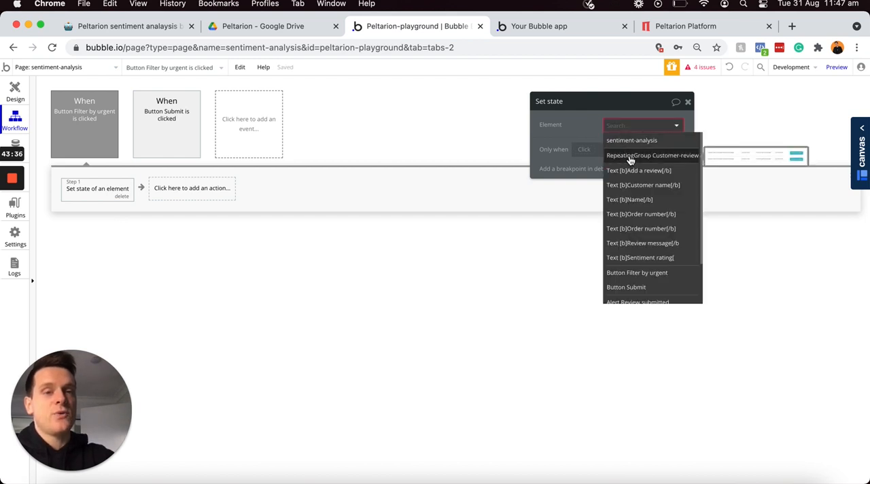
{"action": "left_click", "coordinate": [630, 156]}
{"action": "left_click", "coordinate": [625, 146]}
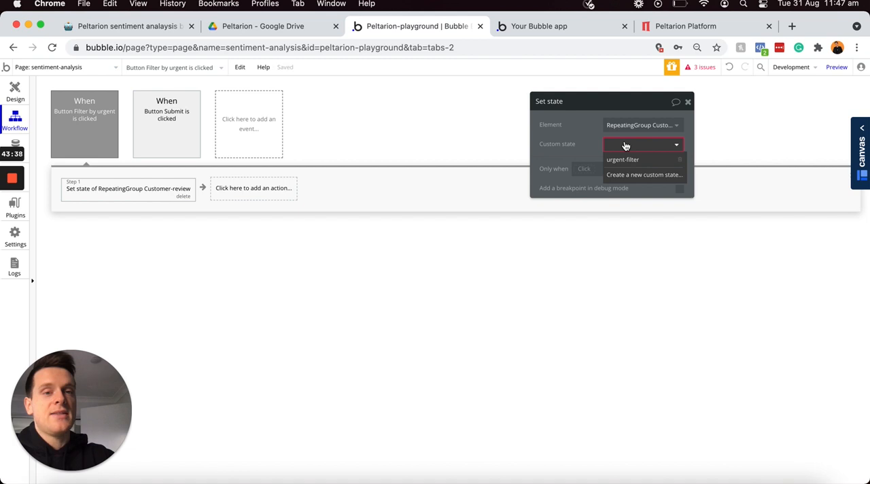
{"action": "left_click", "coordinate": [628, 161]}
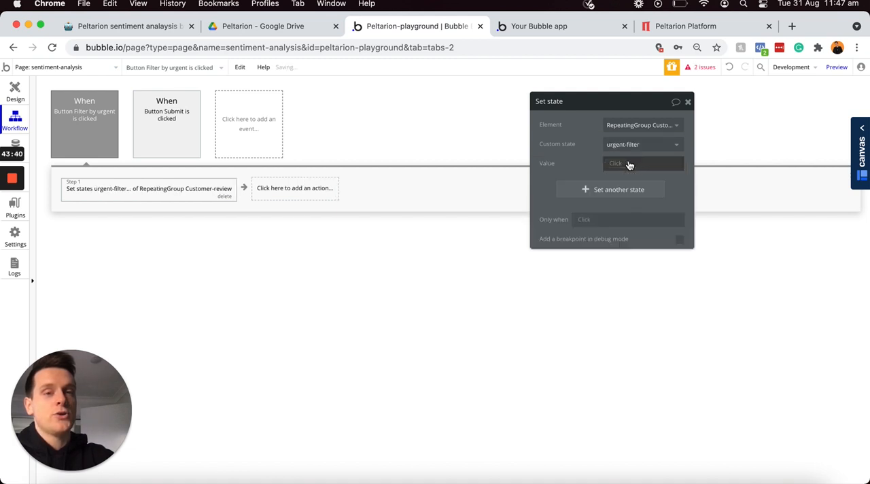
{"action": "left_click", "coordinate": [616, 166]}
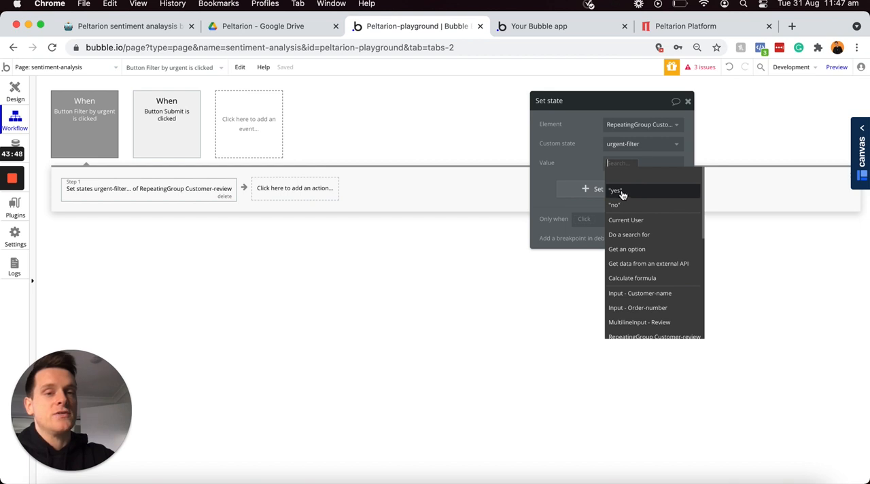
{"action": "left_click", "coordinate": [620, 192]}
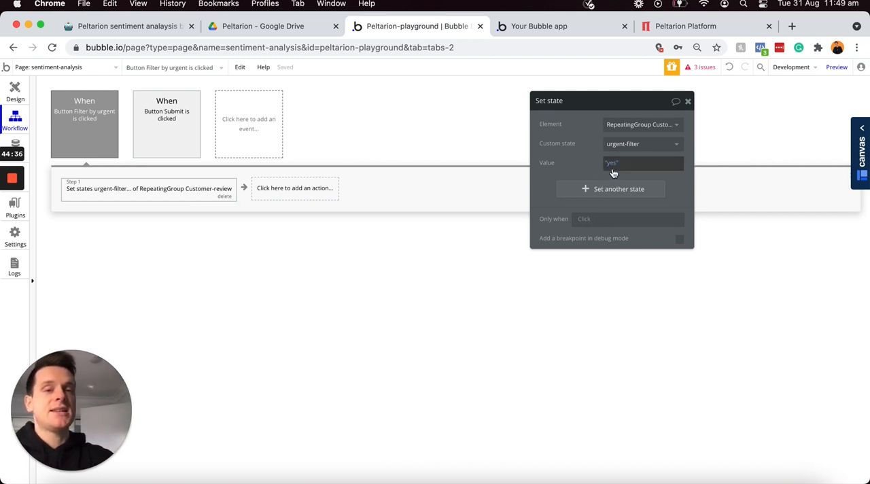
Step: Restrict the Filter by urgent event to when RepeatingGroup Customer-review's urgent-filter is "no", and set the event color to Green
{"action": "left_click", "coordinate": [78, 128]}
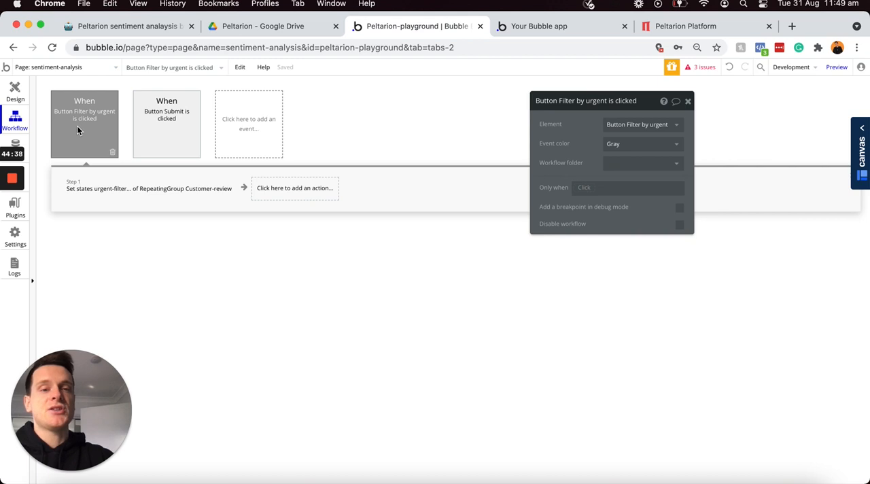
{"action": "left_click", "coordinate": [580, 192]}
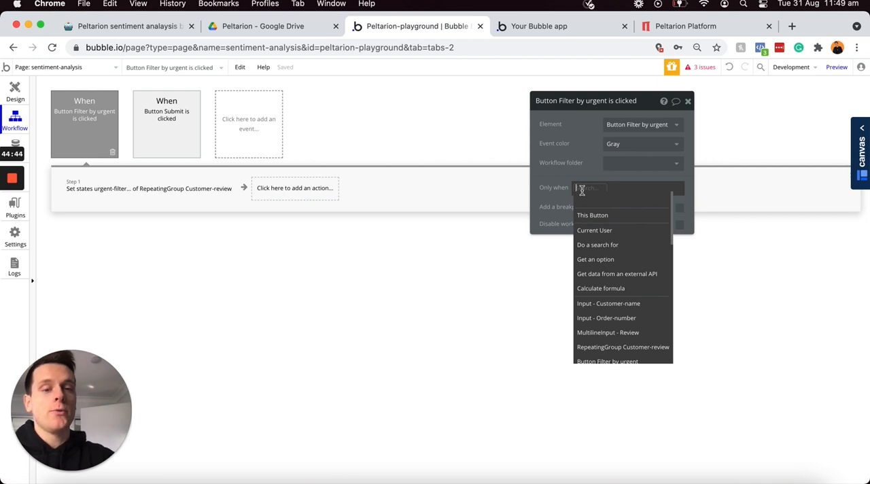
{"action": "left_click", "coordinate": [611, 347]}
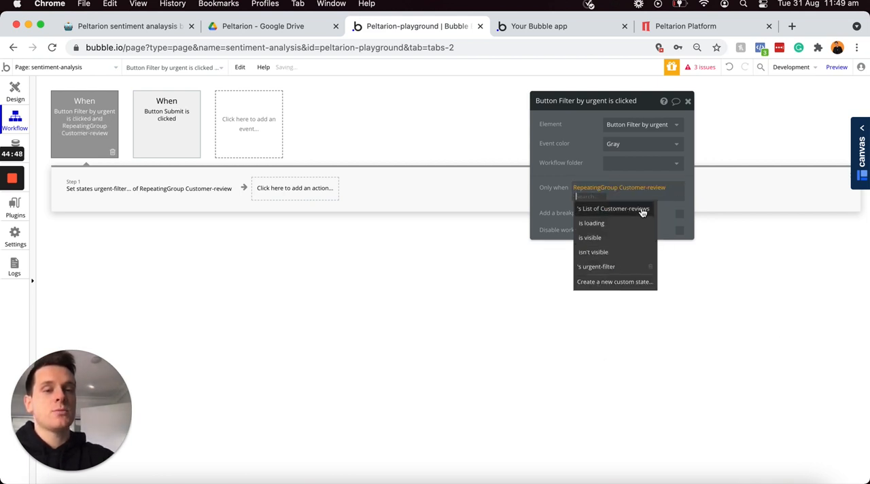
{"action": "left_click", "coordinate": [601, 266]}
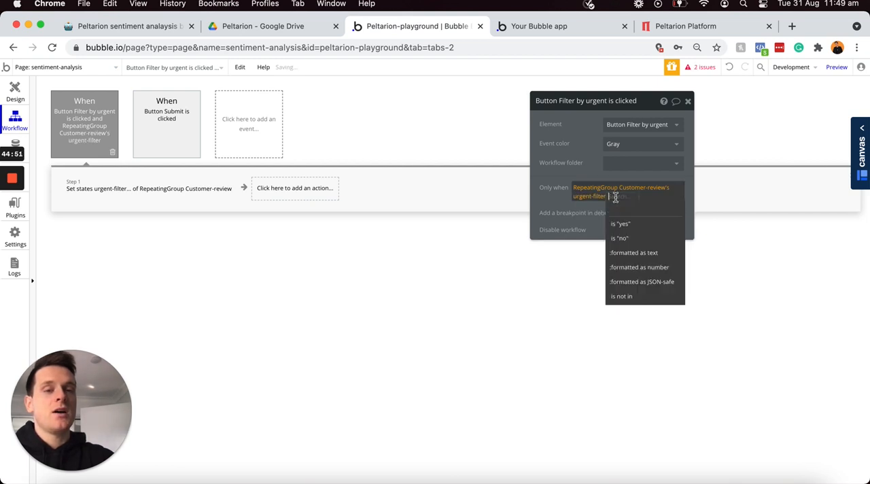
{"action": "left_click", "coordinate": [620, 239]}
{"action": "left_click", "coordinate": [552, 196]}
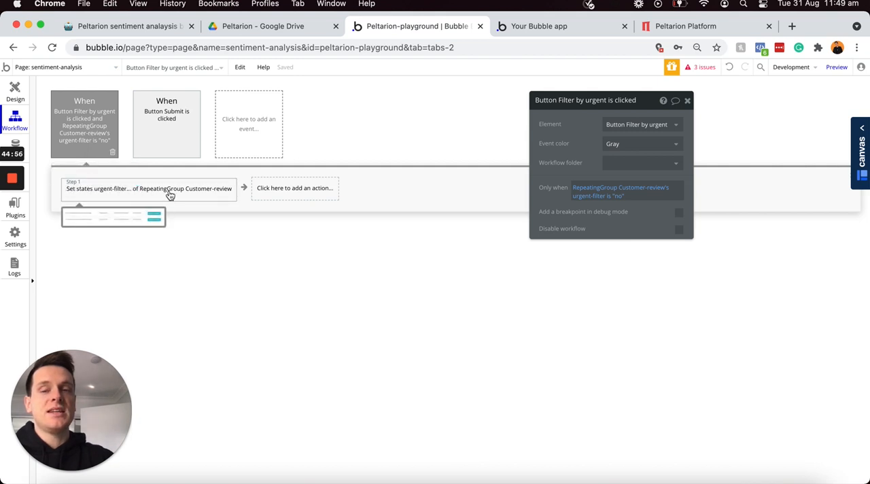
{"action": "left_click", "coordinate": [636, 145]}
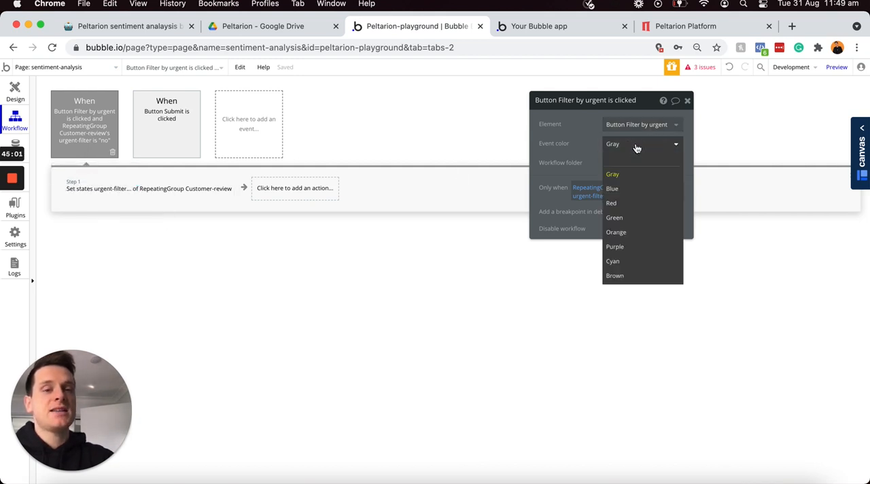
{"action": "left_click", "coordinate": [624, 218]}
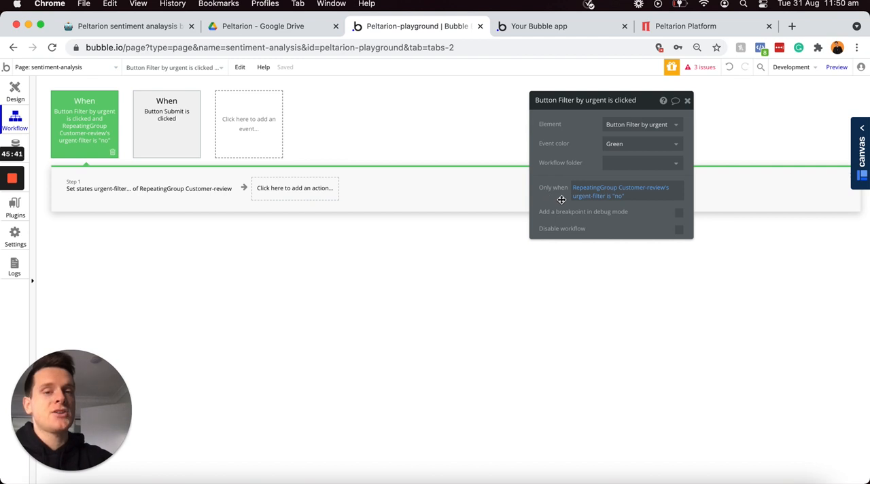
Step: Duplicate the green Filter by urgent workflow event
{"action": "right_click", "coordinate": [99, 133]}
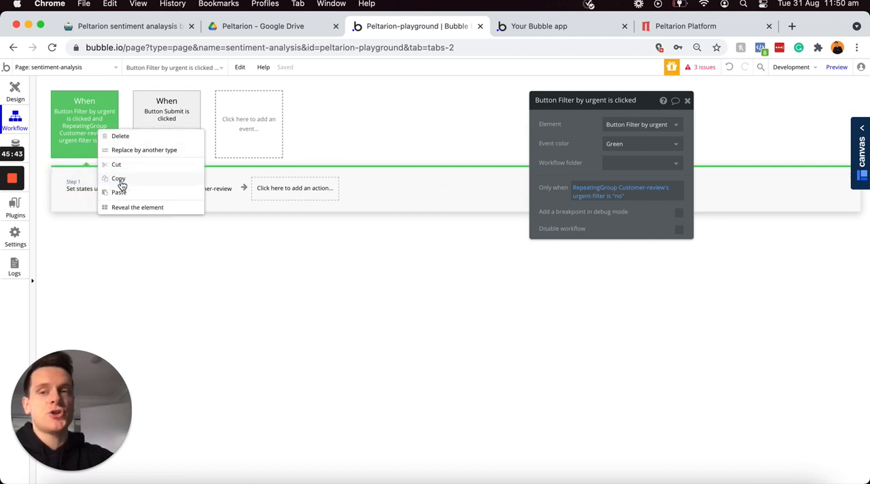
{"action": "left_click", "coordinate": [119, 175]}
{"action": "right_click", "coordinate": [275, 124]}
{"action": "left_click", "coordinate": [287, 130]}
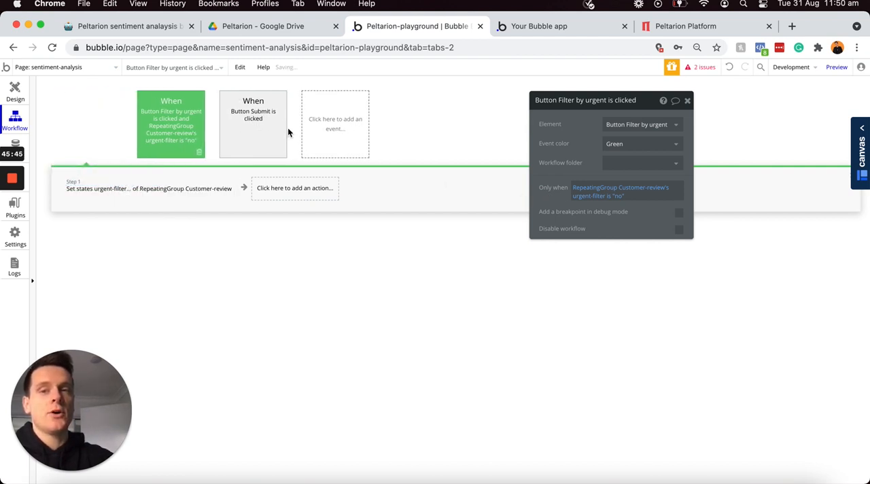
Step: Set the duplicated event's color to Red and its condition to RepeatingGroup Customer-review's urgent-filter is "yes"
{"action": "left_click", "coordinate": [624, 145]}
{"action": "left_click", "coordinate": [620, 202]}
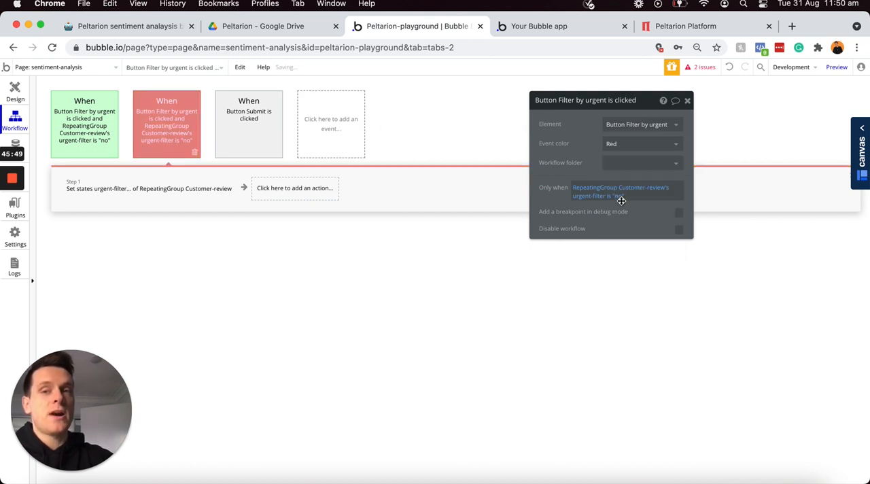
{"action": "mouse_move", "coordinate": [167, 140]}
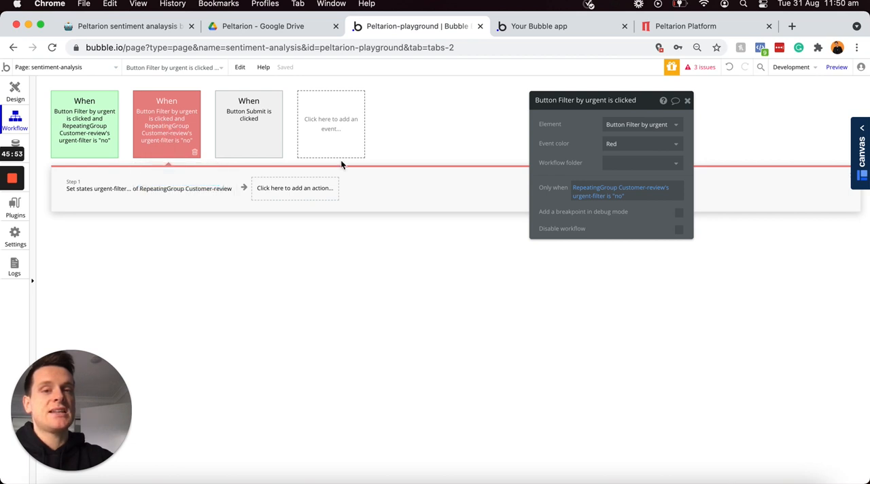
{"action": "left_click", "coordinate": [620, 196]}
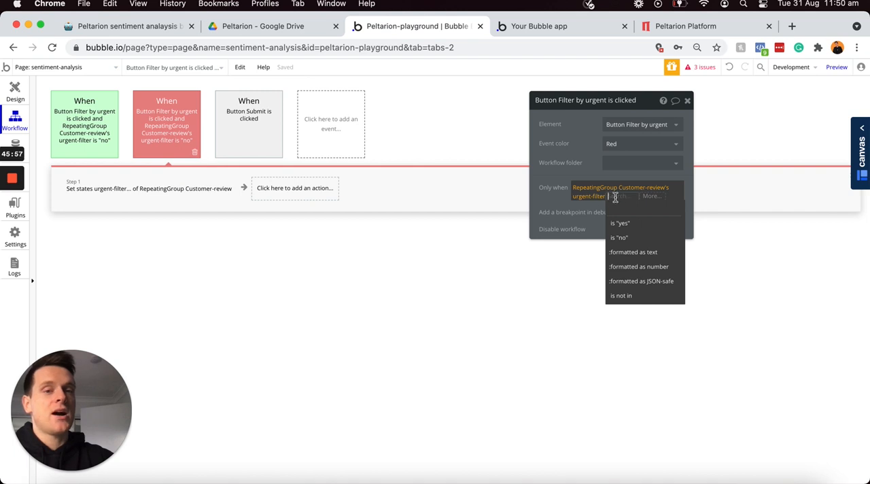
{"action": "left_click", "coordinate": [623, 225]}
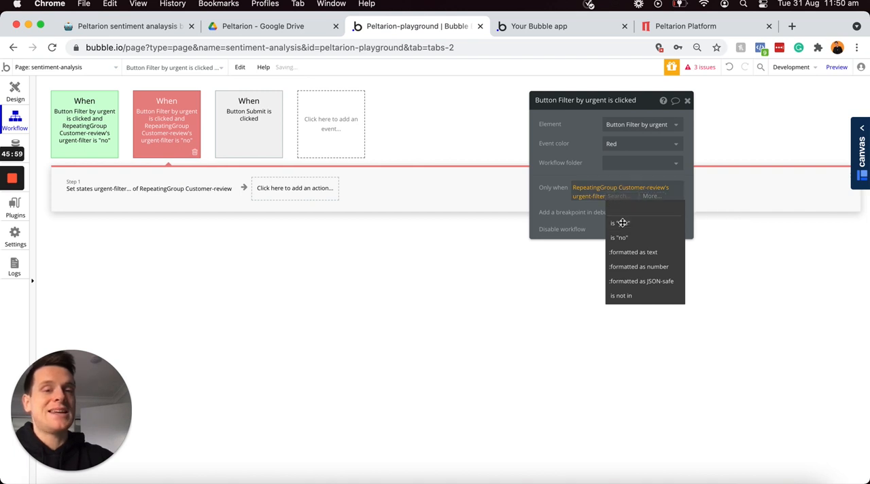
Step: Change the red workflow's Set state action so the urgent-filter value is "no"
{"action": "left_click", "coordinate": [202, 191]}
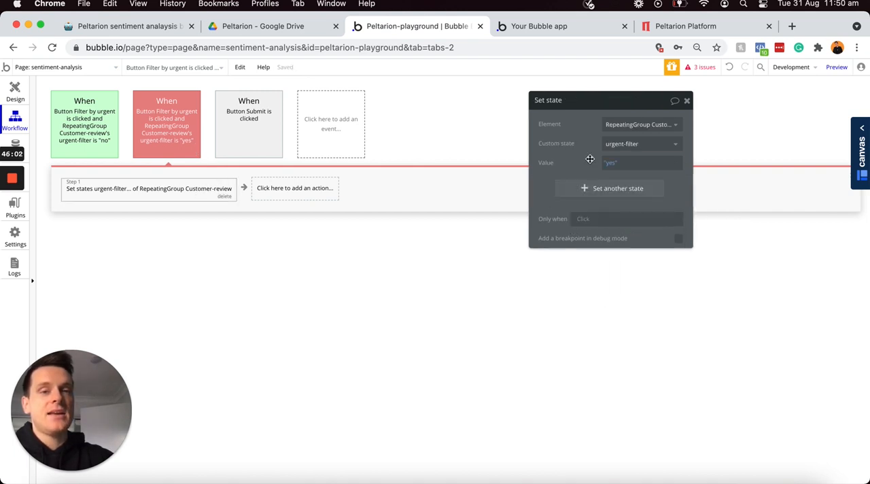
{"action": "left_click", "coordinate": [609, 164]}
{"action": "left_click", "coordinate": [617, 204]}
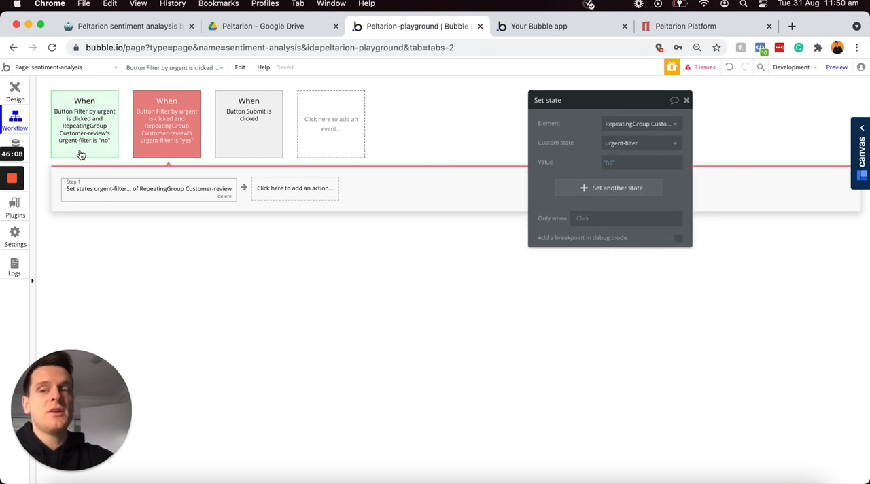
Step: Add a condition to RepeatingGroup Customer-review in the page design for when its urgent-filter is "yes"
{"action": "left_click", "coordinate": [15, 90]}
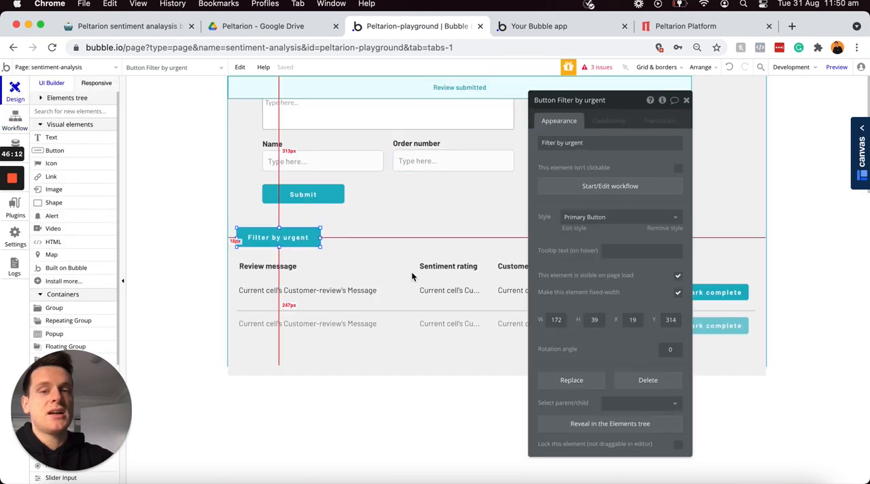
{"action": "left_click", "coordinate": [419, 308]}
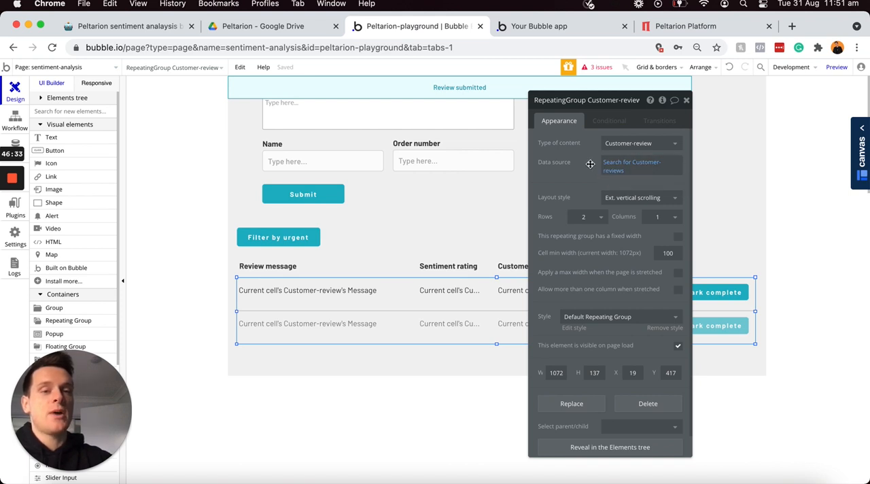
{"action": "left_click", "coordinate": [607, 122]}
{"action": "left_click", "coordinate": [596, 144]}
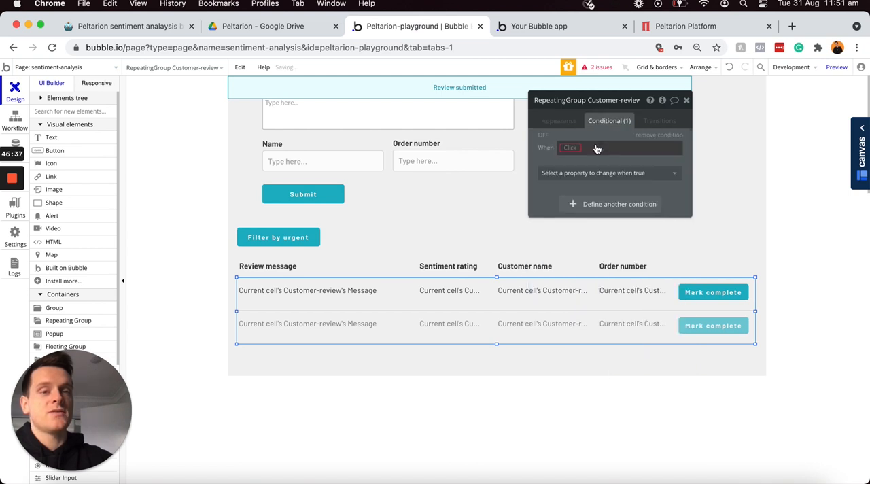
{"action": "left_click", "coordinate": [571, 147]}
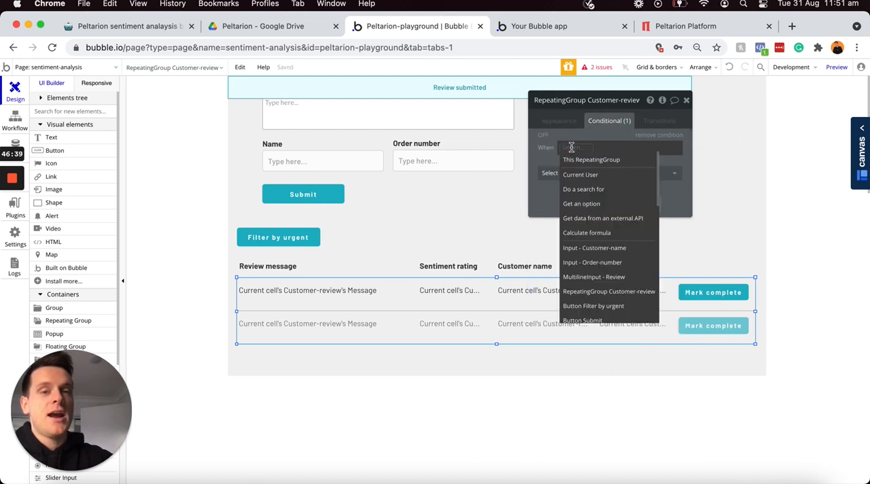
{"action": "left_click", "coordinate": [589, 292]}
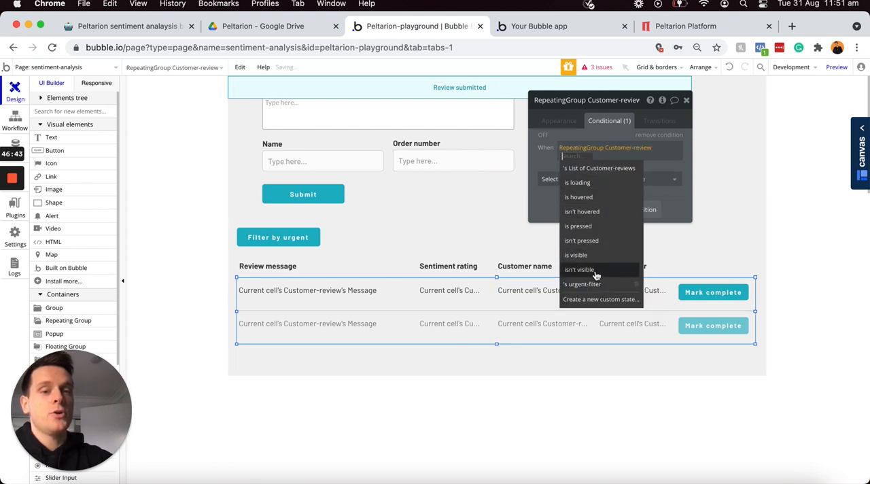
{"action": "left_click", "coordinate": [585, 282]}
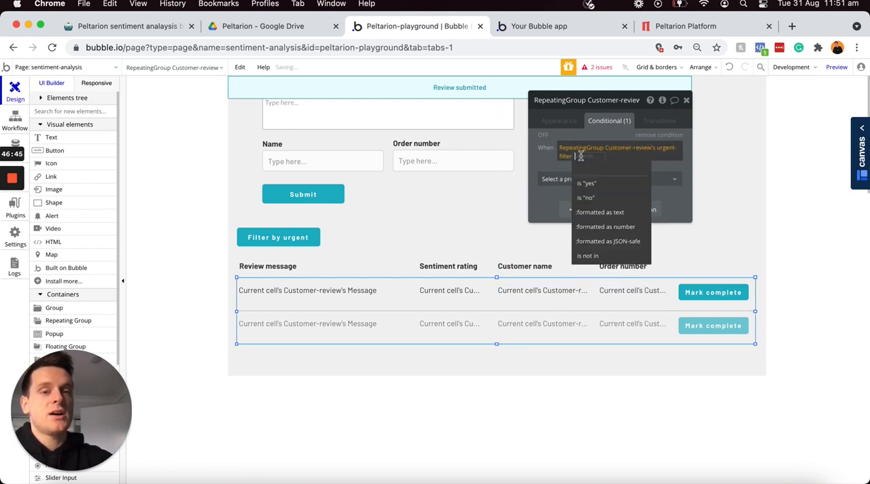
{"action": "left_click", "coordinate": [589, 184]}
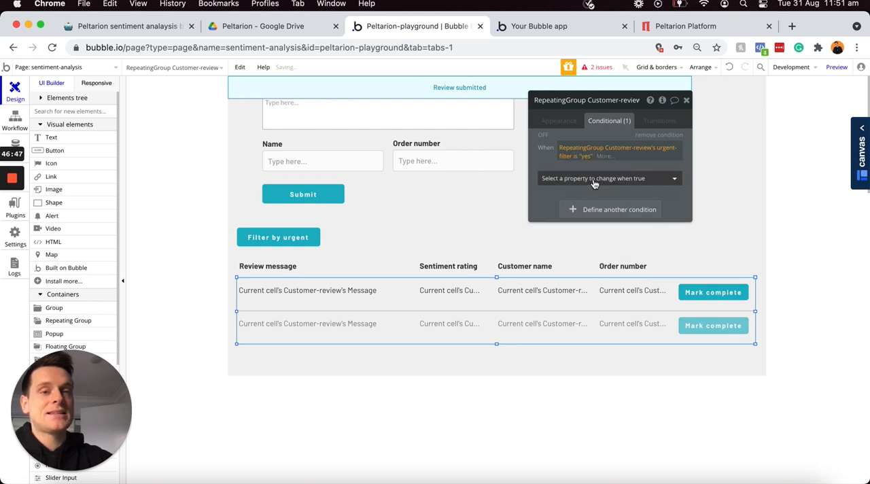
Step: Make the repeating group's condition change the data source to a search for Customer-reviews
{"action": "left_click", "coordinate": [594, 178]}
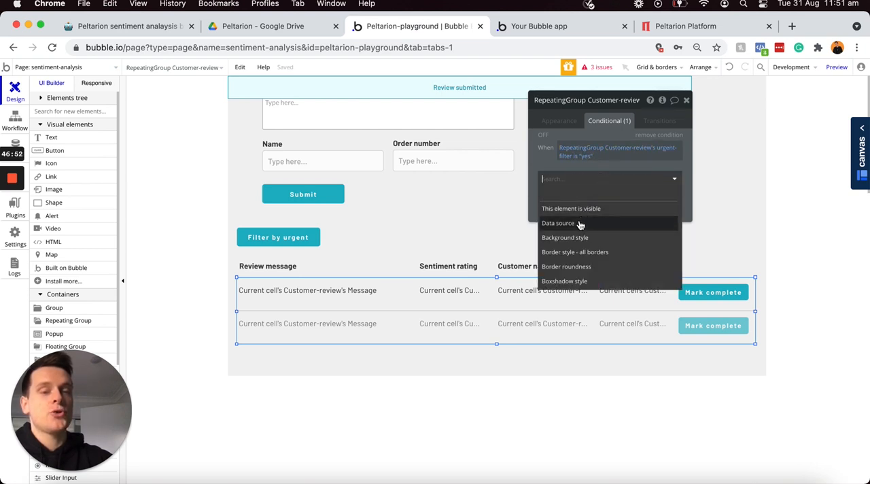
{"action": "left_click", "coordinate": [578, 224]}
{"action": "left_click", "coordinate": [604, 178]}
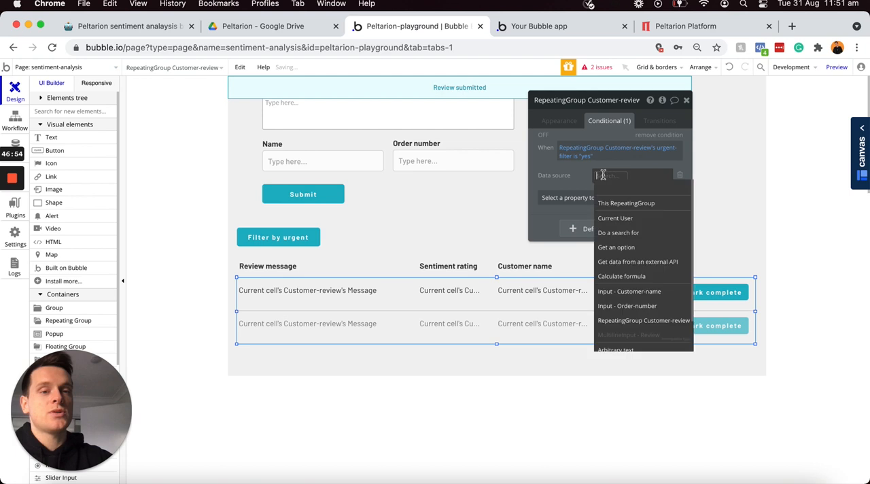
{"action": "left_click", "coordinate": [625, 234]}
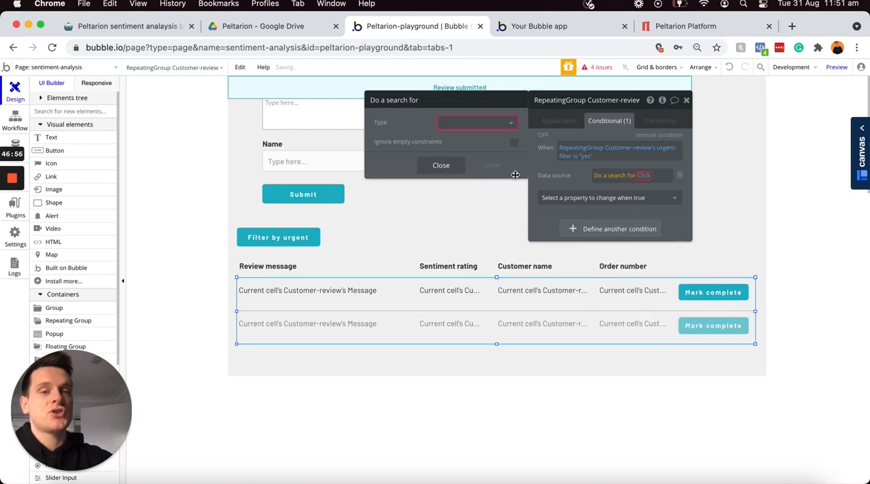
{"action": "left_click", "coordinate": [472, 122]}
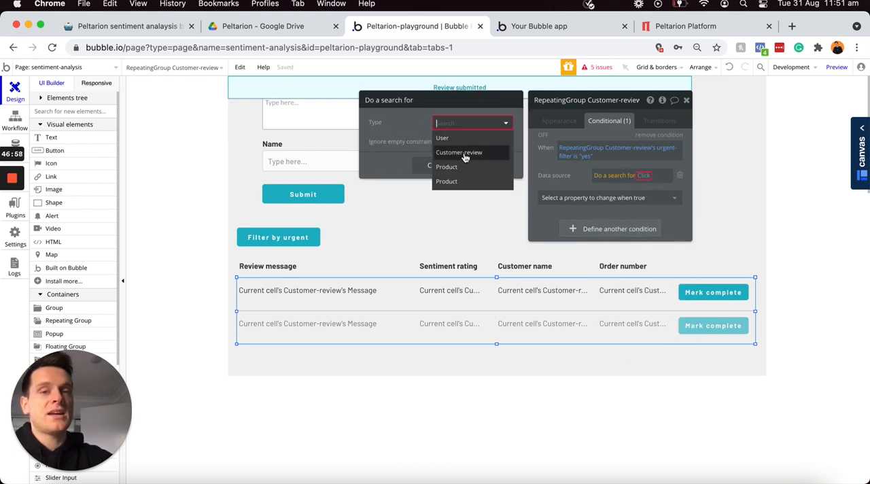
{"action": "left_click", "coordinate": [459, 152]}
Step: Constrain the conditional Customer-reviews search to Sentiment = negative
{"action": "left_click", "coordinate": [413, 151]}
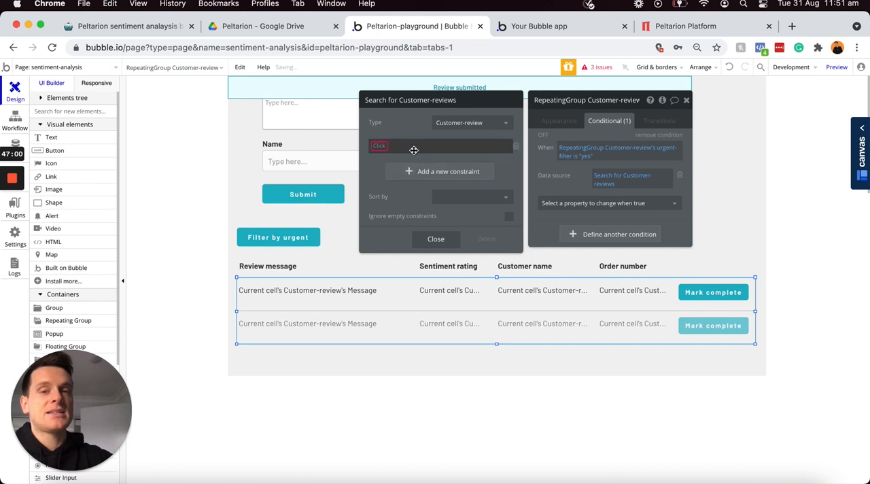
{"action": "left_click", "coordinate": [379, 146]}
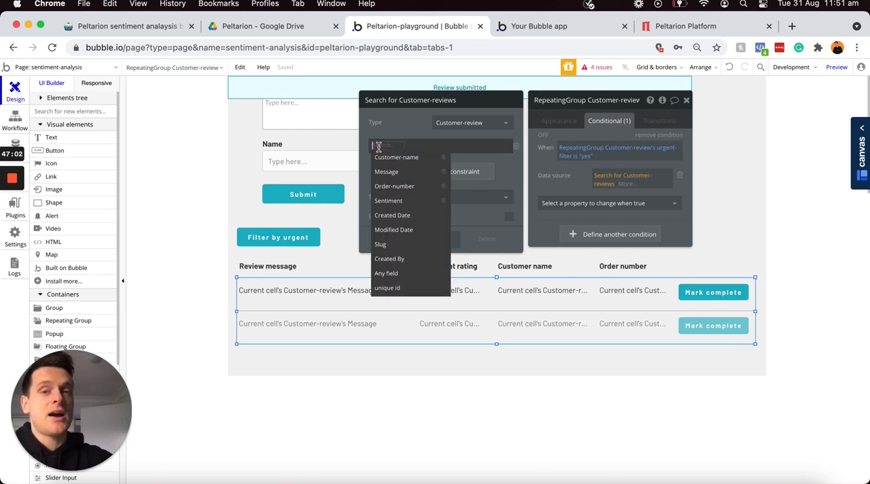
{"action": "left_click", "coordinate": [398, 200]}
{"action": "left_click", "coordinate": [409, 149]}
{"action": "left_click", "coordinate": [413, 164]}
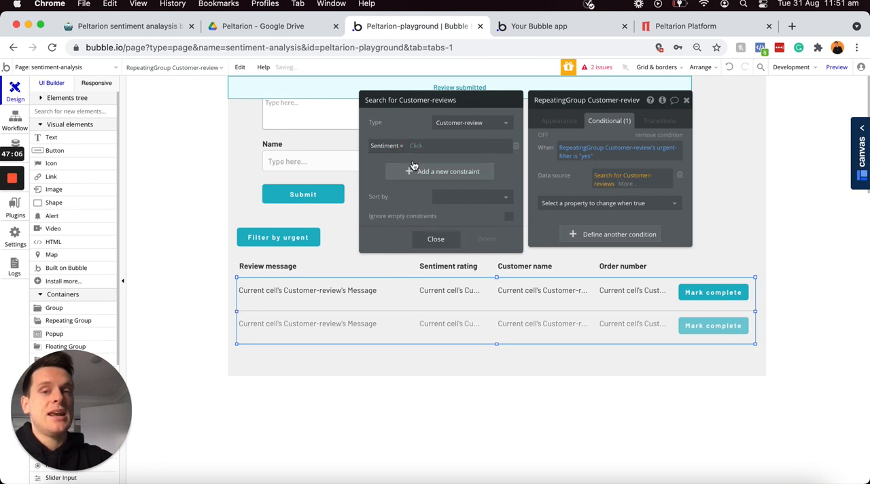
{"action": "left_click", "coordinate": [438, 146]}
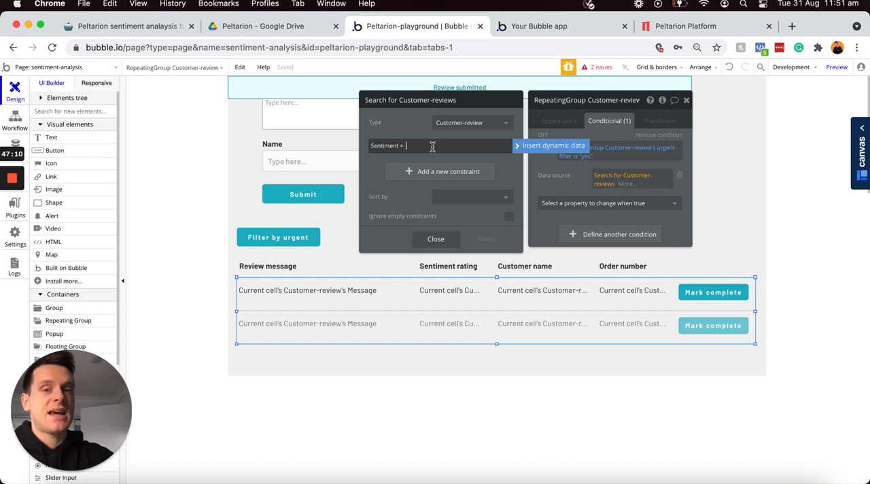
{"action": "type", "text": "negative"}
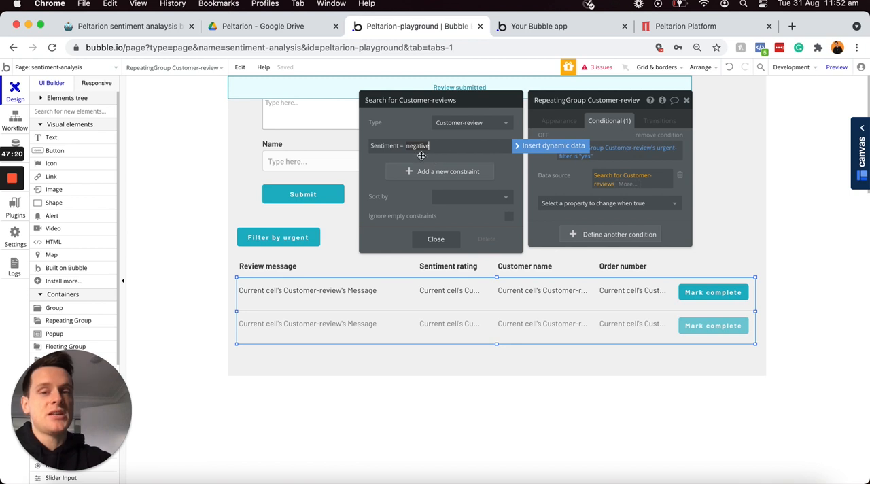
{"action": "left_click", "coordinate": [427, 157]}
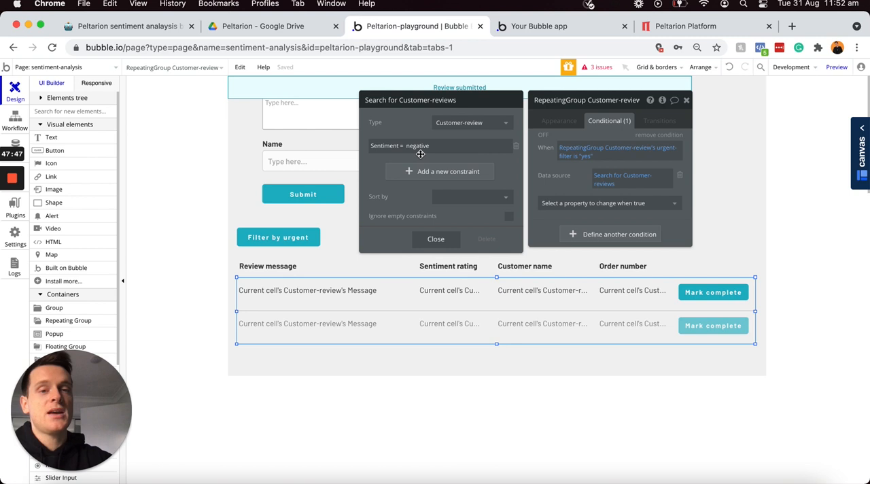
{"action": "left_click", "coordinate": [535, 168]}
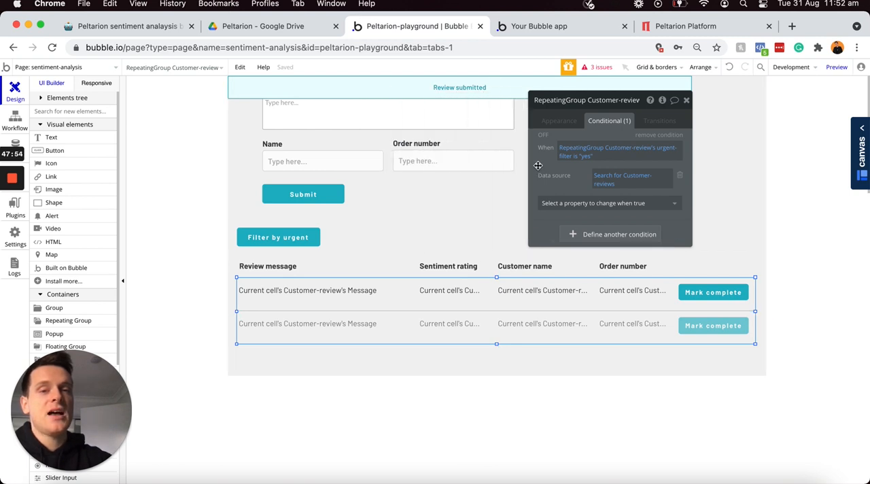
Step: Add a condition to the Filter by urgent button for when RepeatingGroup Customer-review's urgent-filter is "yes"
{"action": "left_click", "coordinate": [307, 240]}
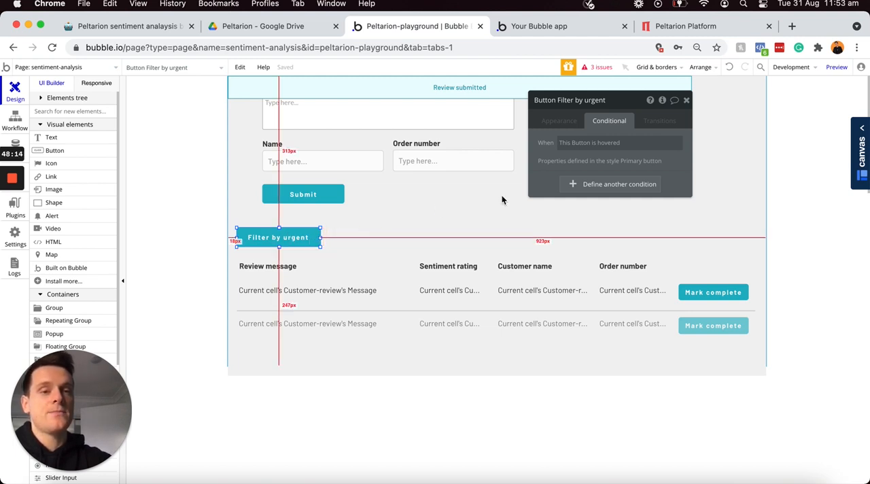
{"action": "left_click", "coordinate": [600, 185]}
{"action": "left_click", "coordinate": [569, 191]}
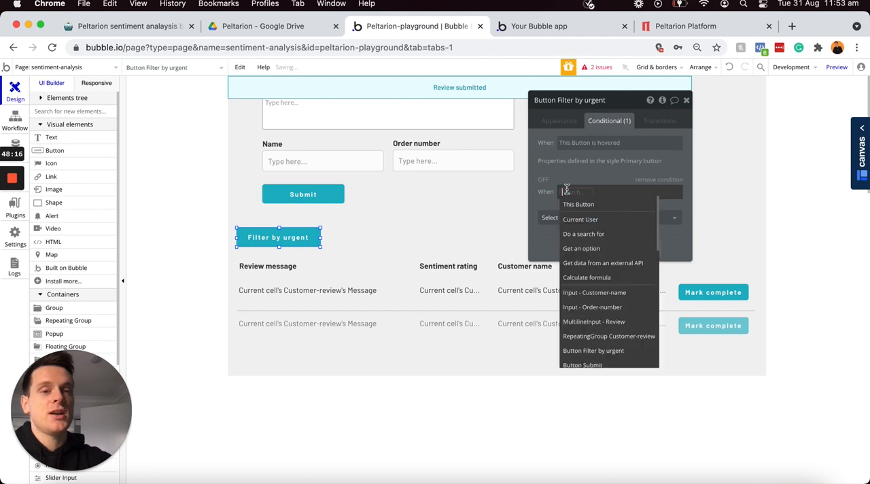
{"action": "left_click", "coordinate": [595, 336]}
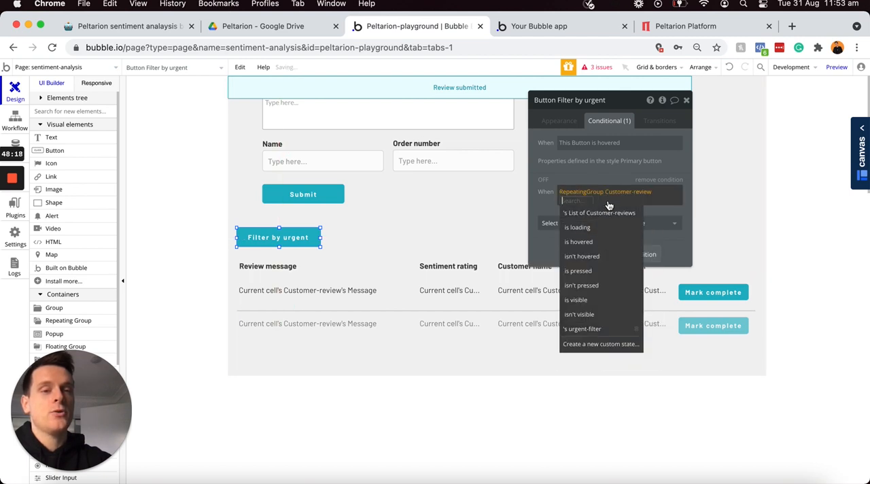
{"action": "left_click", "coordinate": [589, 328]}
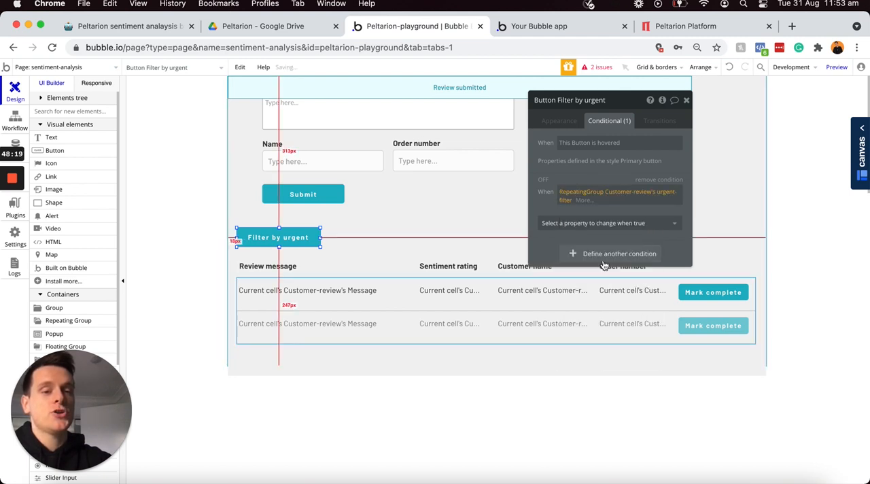
{"action": "left_click", "coordinate": [581, 200]}
{"action": "left_click", "coordinate": [591, 231]}
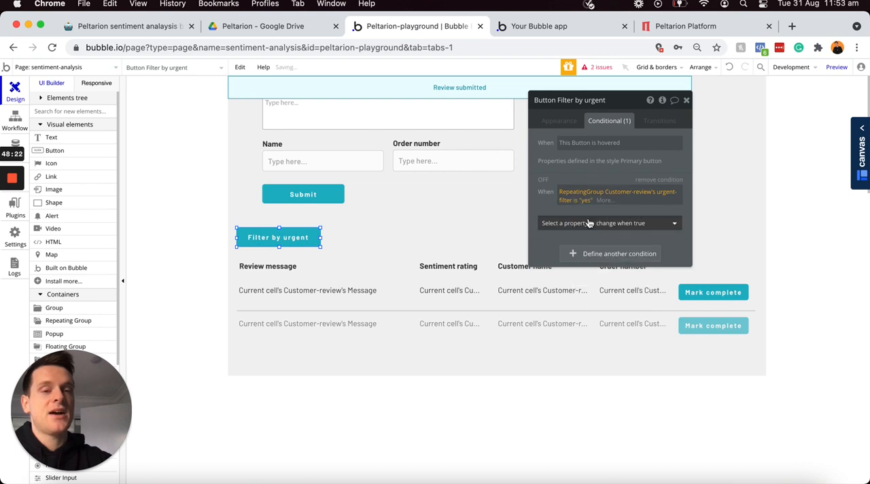
Step: Make the button's condition change its text to "Filter by all", and toggle the condition's preview on and off
{"action": "left_click", "coordinate": [588, 225]}
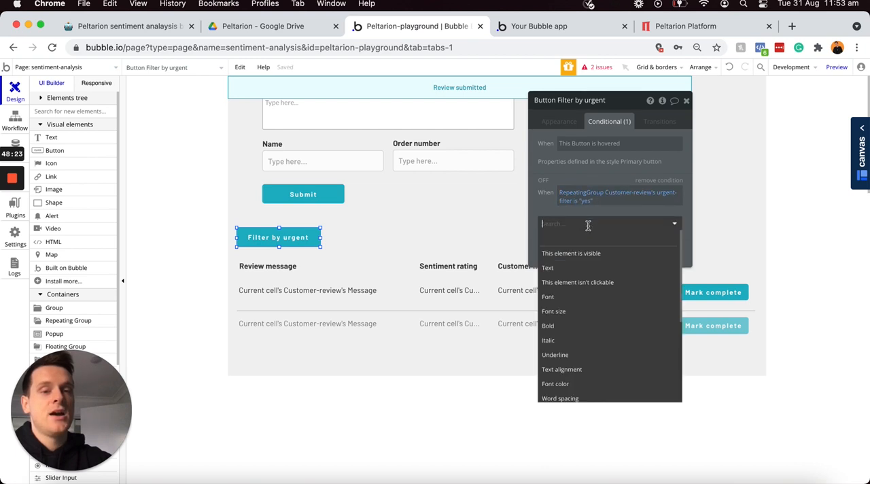
{"action": "left_click", "coordinate": [564, 269]}
{"action": "left_click", "coordinate": [643, 218]}
{"action": "left_click", "coordinate": [643, 221]}
{"action": "left_click", "coordinate": [643, 221]}
{"action": "key", "text": "Right"}
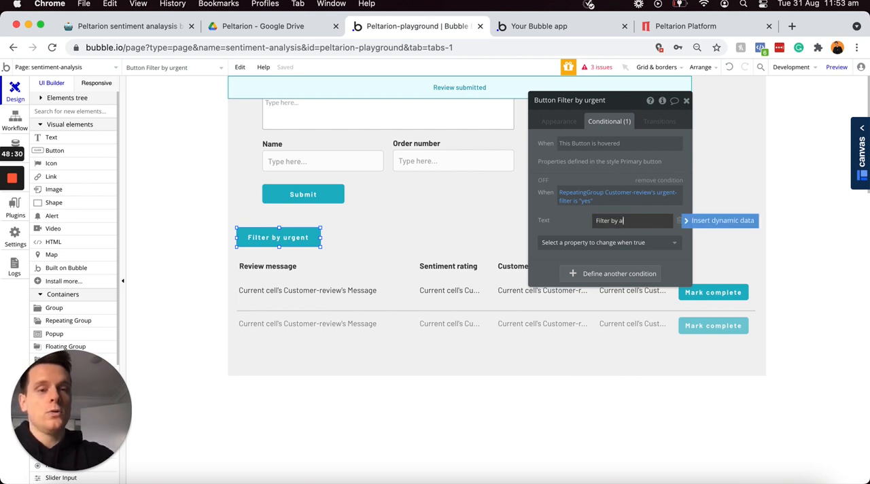
{"action": "type", "text": "all"}
{"action": "left_click", "coordinate": [581, 212]}
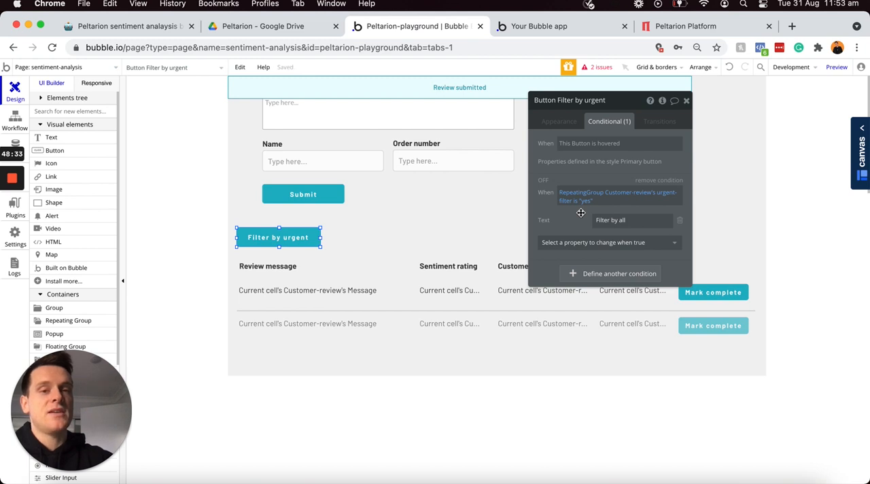
{"action": "left_click", "coordinate": [543, 181]}
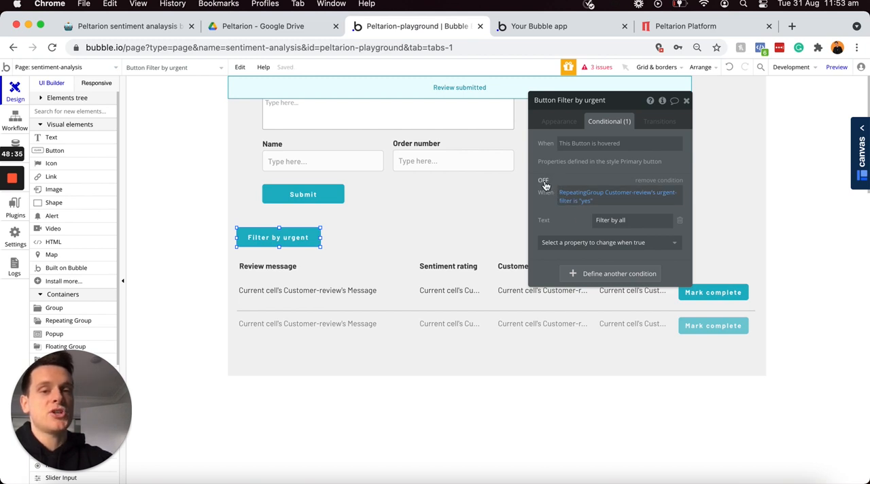
{"action": "left_click", "coordinate": [543, 181]}
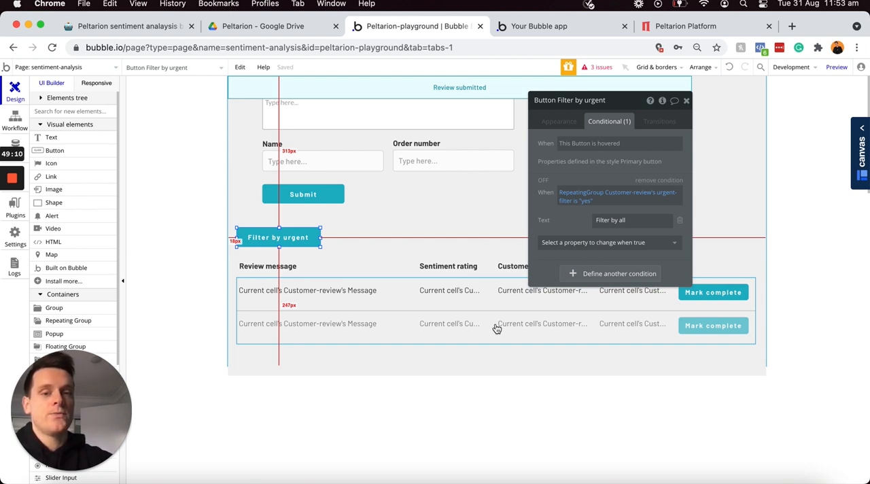
Step: Preview the sentiment-analysis page in the browser
{"action": "left_click", "coordinate": [837, 67]}
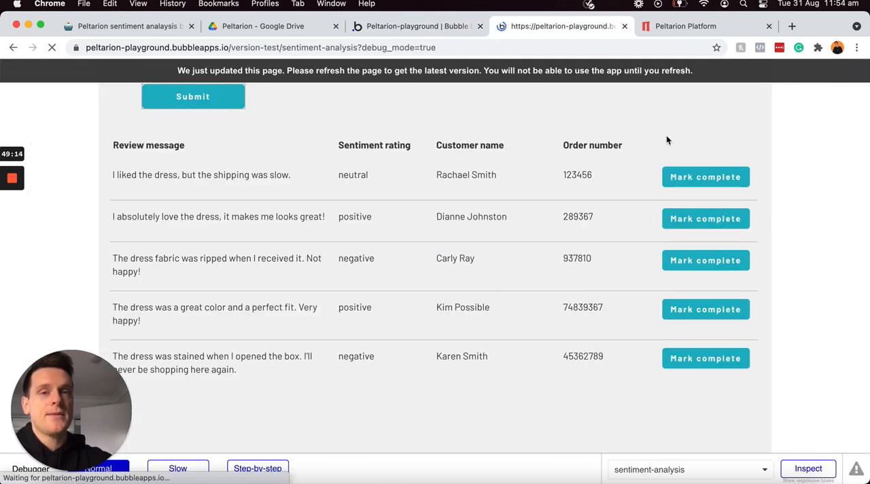
Step: Test the review list's filter button by filtering to urgent reviews and switching back to all reviews
{"action": "scroll", "coordinate": [666, 139], "scroll_direction": "down", "scroll_amount": 5}
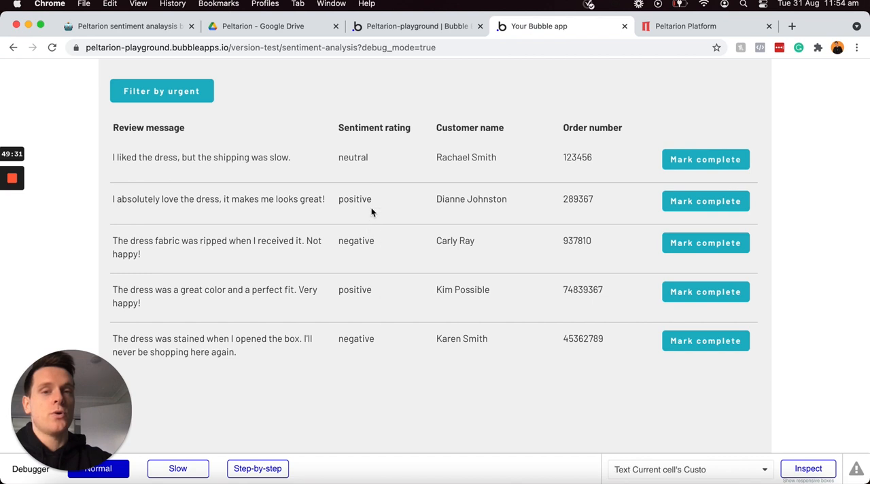
{"action": "left_click", "coordinate": [193, 98]}
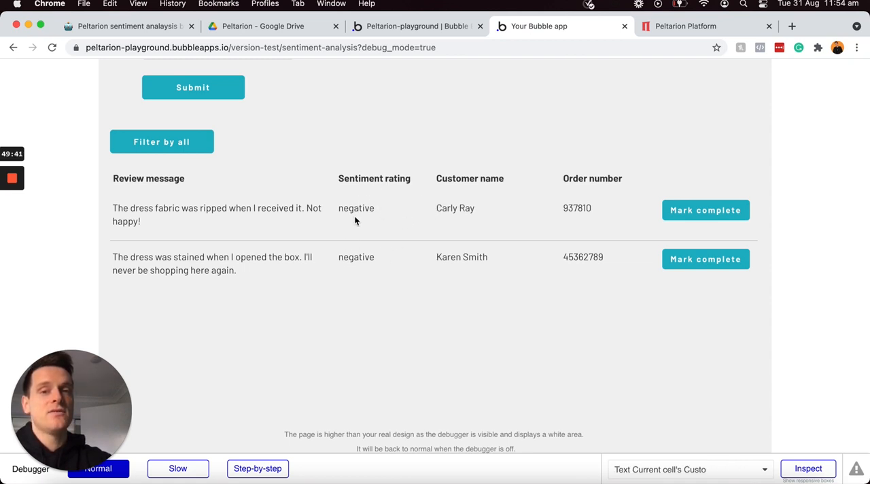
{"action": "left_click", "coordinate": [178, 144]}
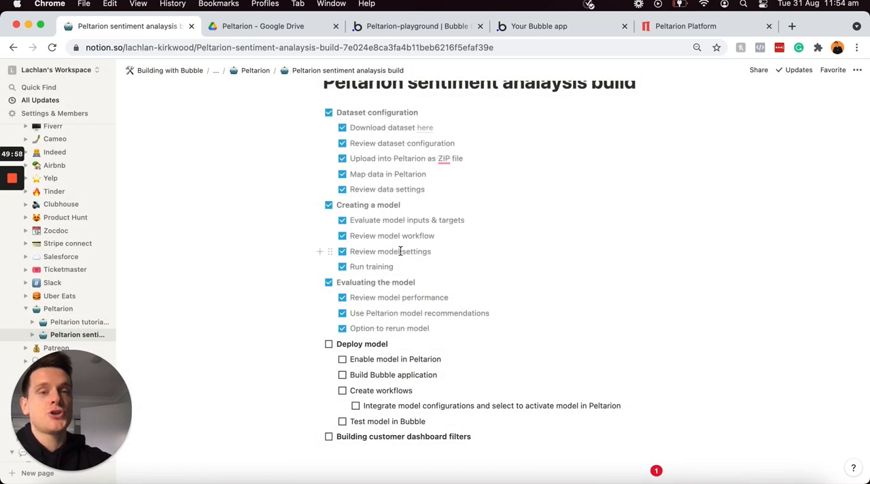
Step: Switch to the Notion build checklist and tick off Deploy model, all its sub-tasks, and Building customer dashboard filters
{"action": "left_click", "coordinate": [329, 344]}
{"action": "left_click", "coordinate": [342, 360]}
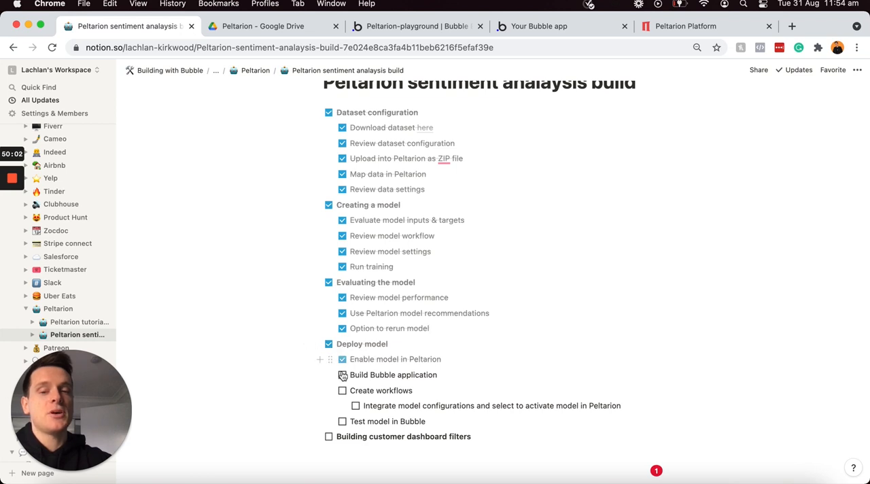
{"action": "left_click", "coordinate": [342, 375]}
{"action": "left_click", "coordinate": [342, 391]}
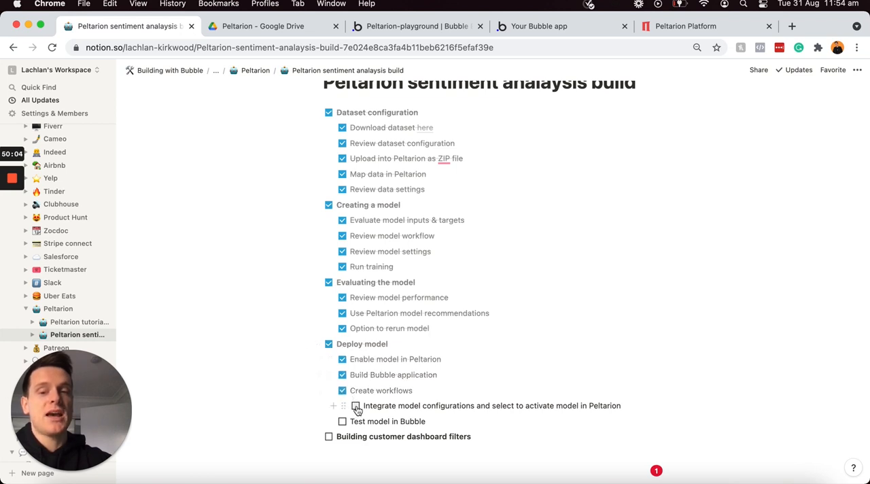
{"action": "left_click", "coordinate": [356, 405]}
{"action": "left_click", "coordinate": [343, 422]}
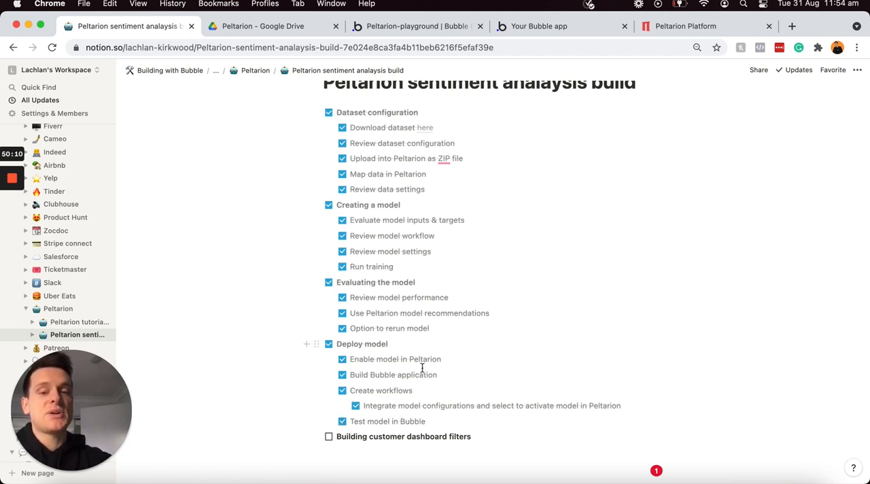
{"action": "left_click", "coordinate": [328, 437]}
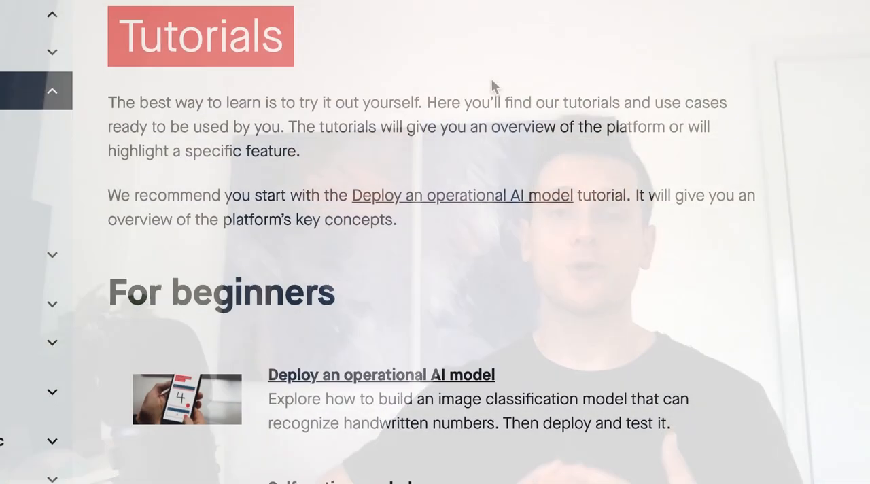
Step: Look through the beginner tutorials on the Peltarion tutorials page
{"action": "scroll", "coordinate": [493, 87], "scroll_direction": "down", "scroll_amount": 3}
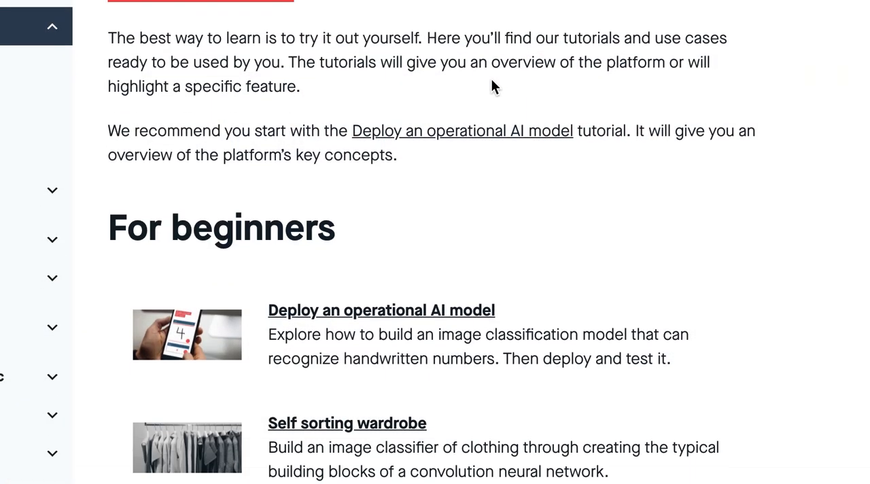
{"action": "scroll", "coordinate": [493, 87], "scroll_direction": "down", "scroll_amount": 3}
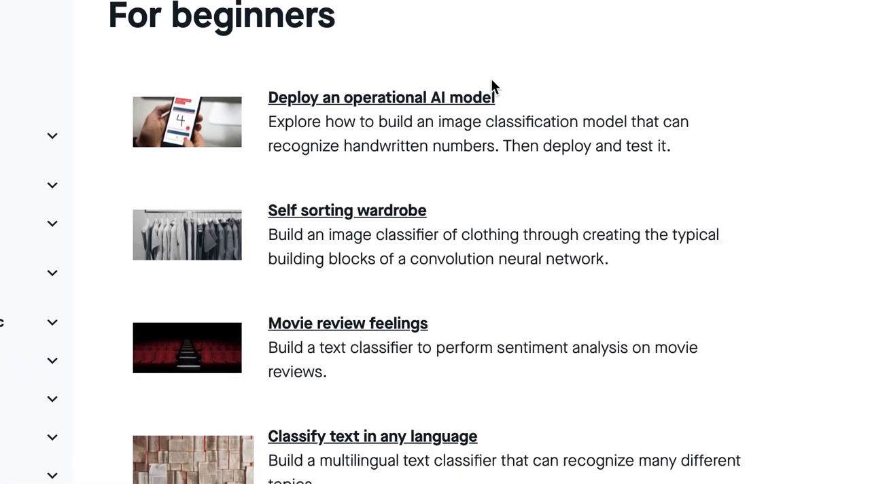
{"action": "scroll", "coordinate": [491, 80], "scroll_direction": "down", "scroll_amount": 3}
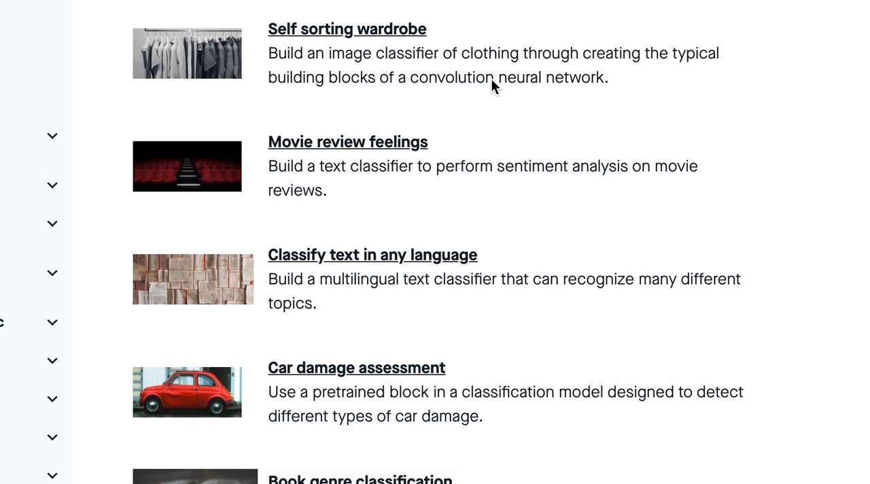
{"action": "scroll", "coordinate": [492, 86], "scroll_direction": "down", "scroll_amount": 2}
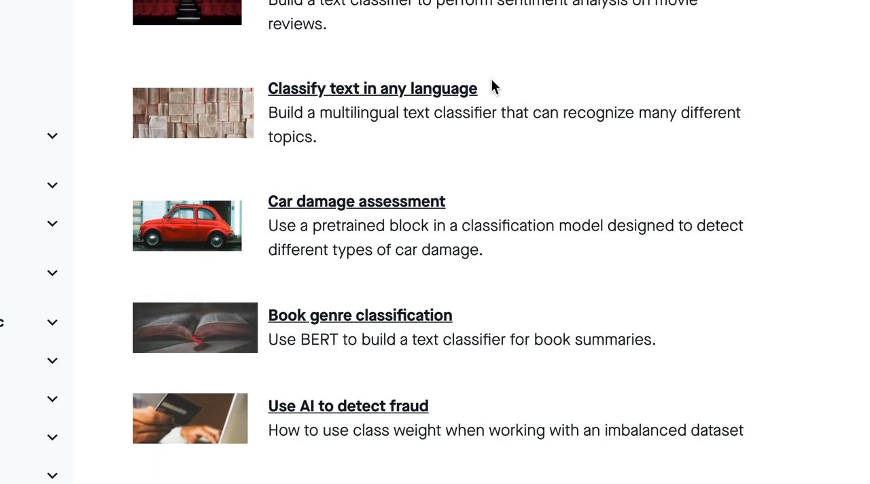